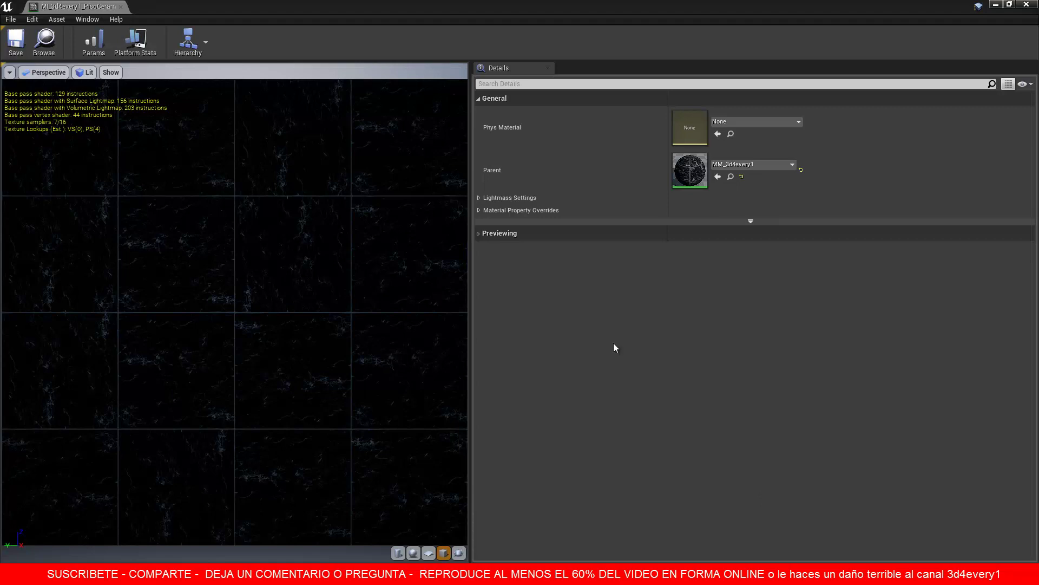
# Open the MM_3d4every1 master material and rotate its preview sphere to inspect the black marble tiles.
pyautogui.click(121, 7)
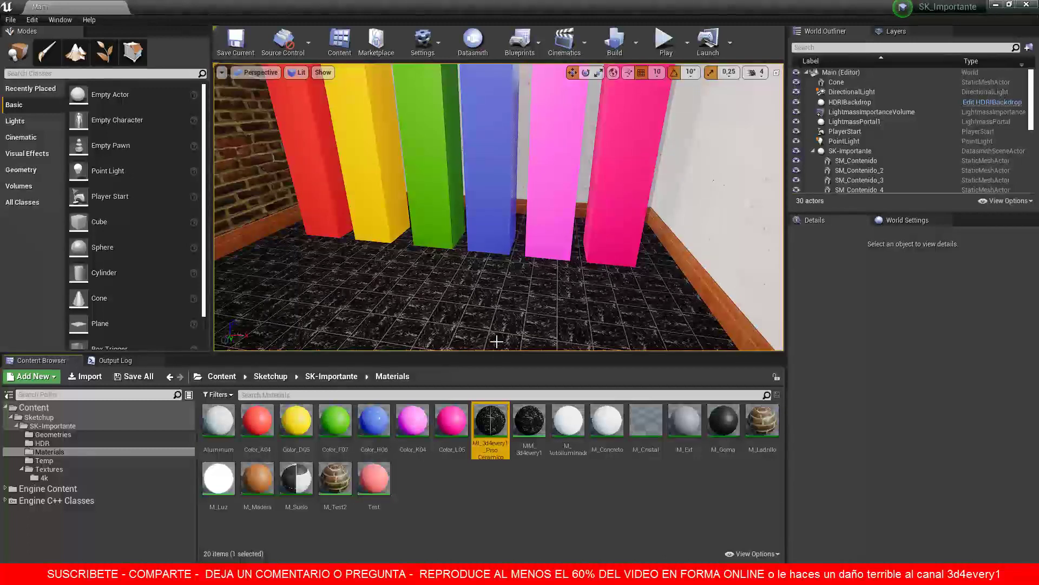
pyautogui.doubleClick(530, 423)
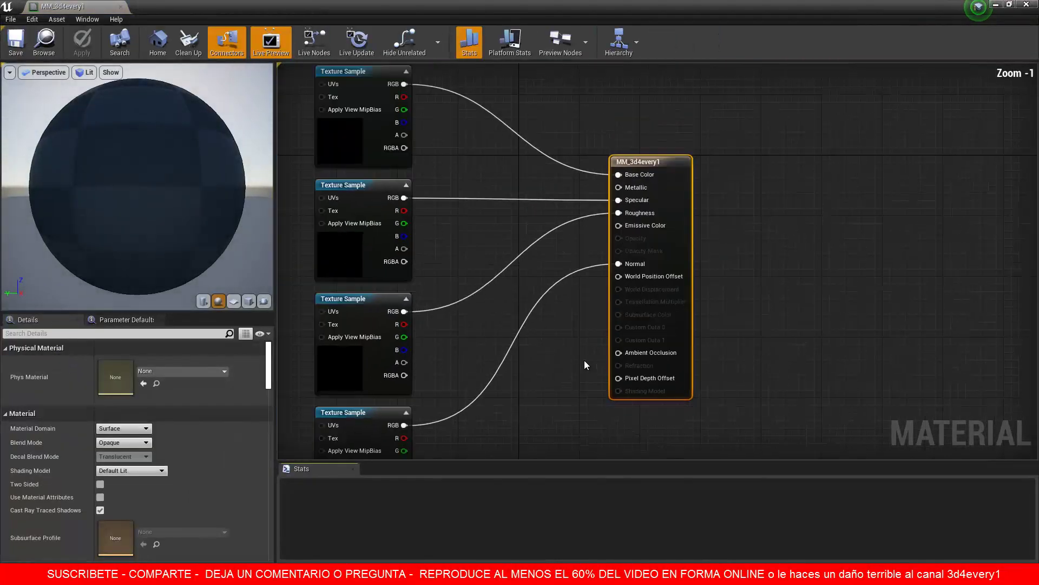
pyautogui.moveTo(542, 368); pyautogui.dragTo(650, 341, button='right')
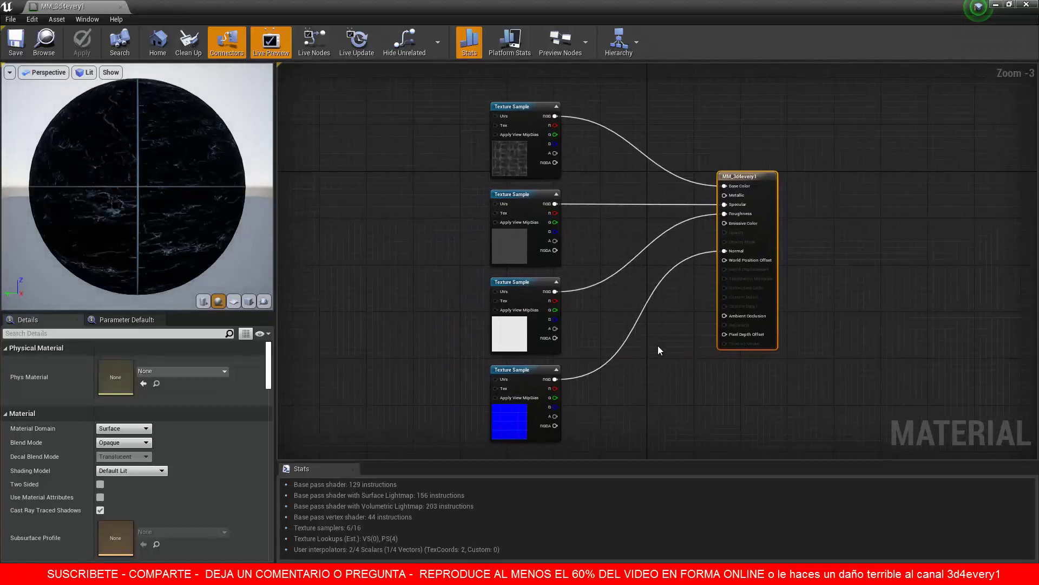
pyautogui.moveTo(123, 162); pyautogui.dragTo(348, 217)
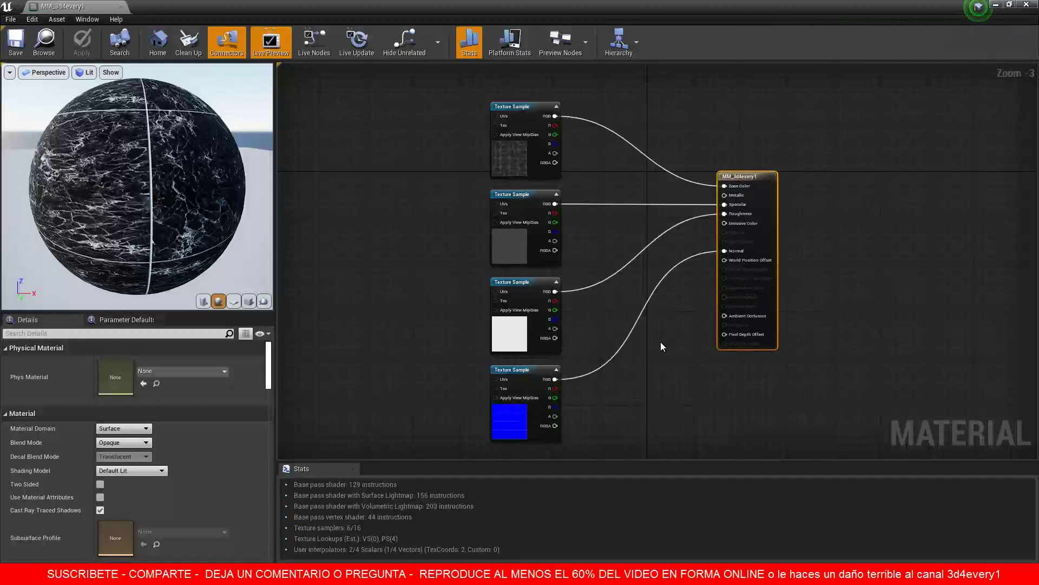
# Add a TexCoord node in the empty graph area beside the four Texture Sample nodes.
pyautogui.moveTo(661, 343); pyautogui.dragTo(731, 335, button='right')
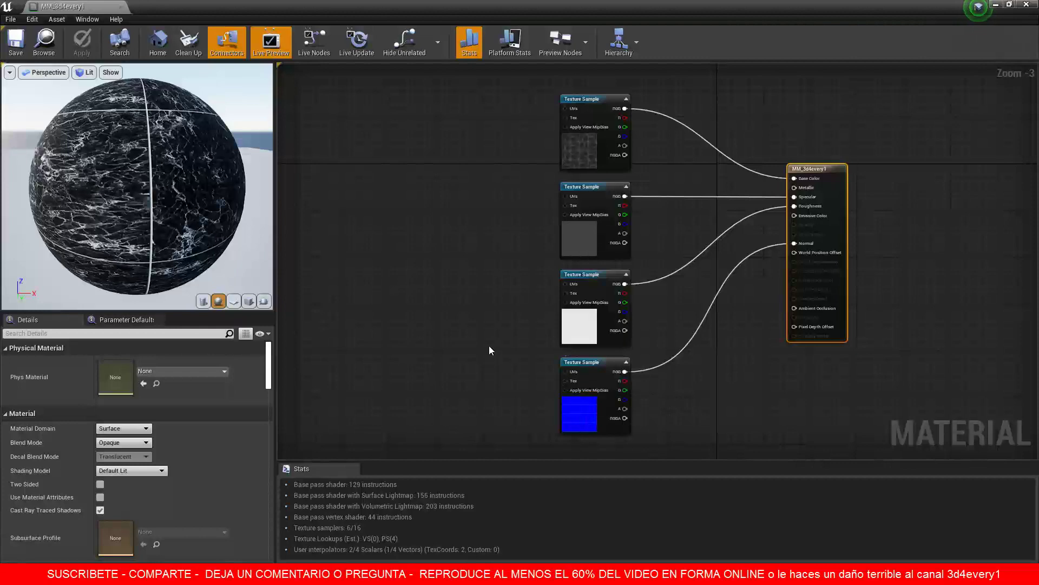
pyautogui.press('u')
pyautogui.click(400, 249)
pyautogui.scroll(2, 422, 270)
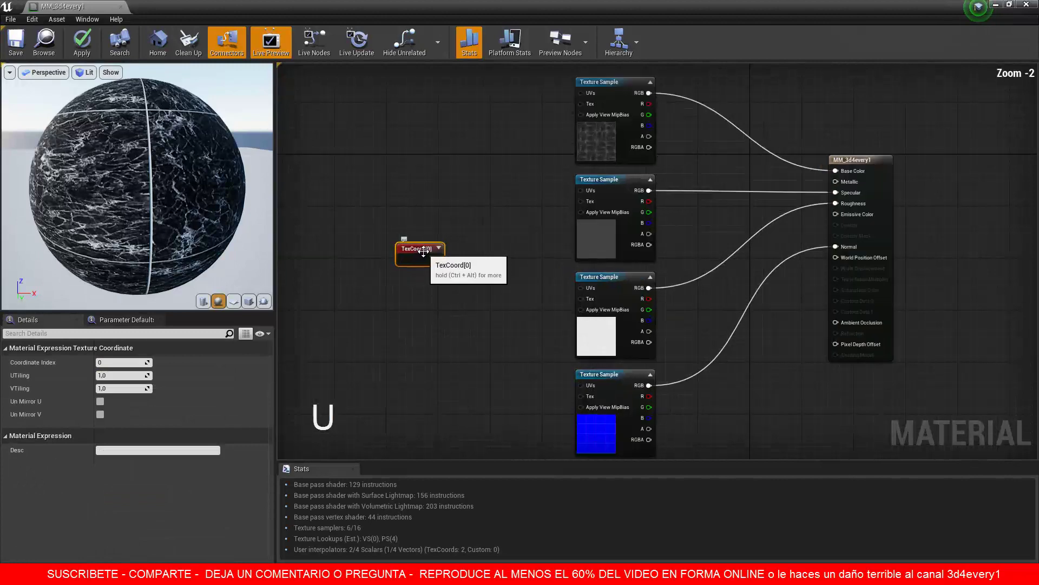
pyautogui.scroll(-1, 461, 278)
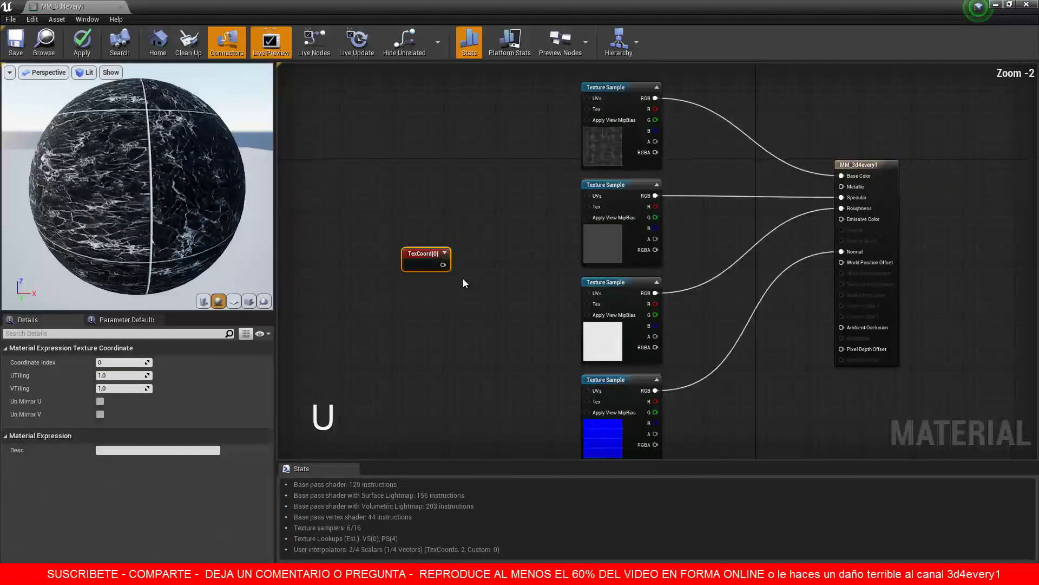
# Connect the TexCoord output to the UVs input of all four Texture Sample nodes.
pyautogui.moveTo(442, 265); pyautogui.dragTo(588, 99)
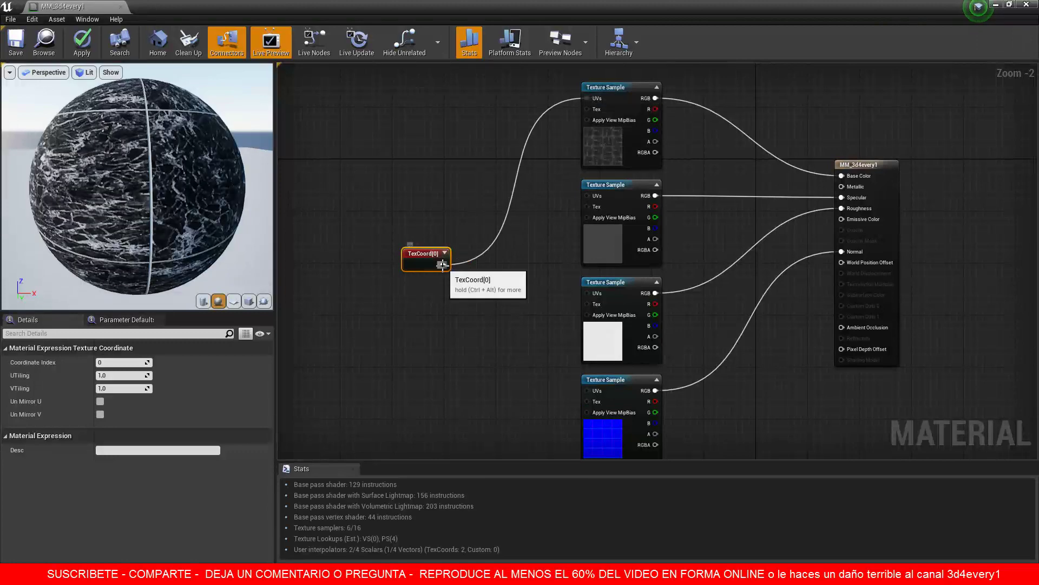
pyautogui.moveTo(443, 265); pyautogui.dragTo(587, 195)
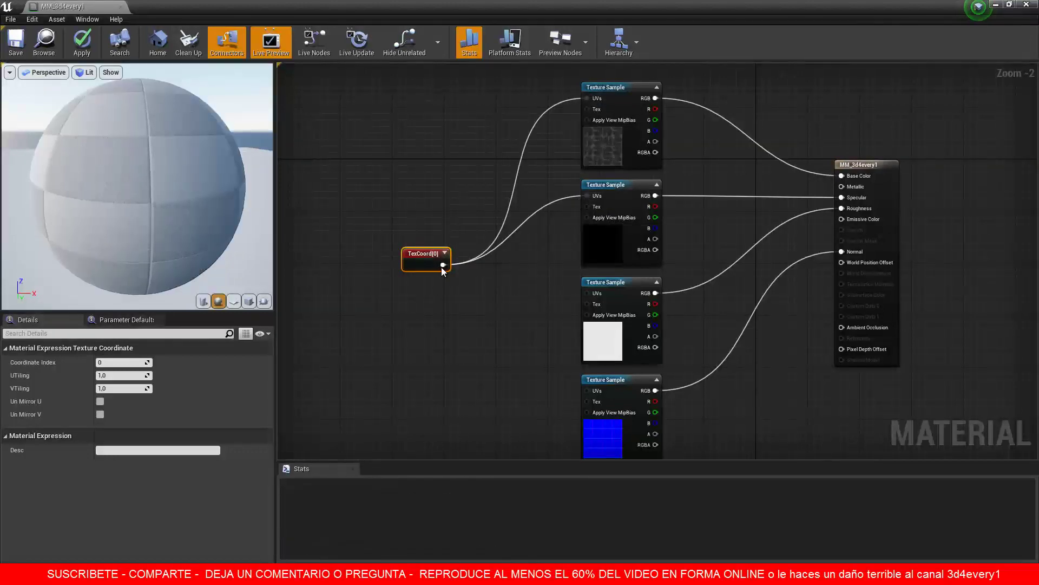
pyautogui.moveTo(443, 265); pyautogui.dragTo(589, 293)
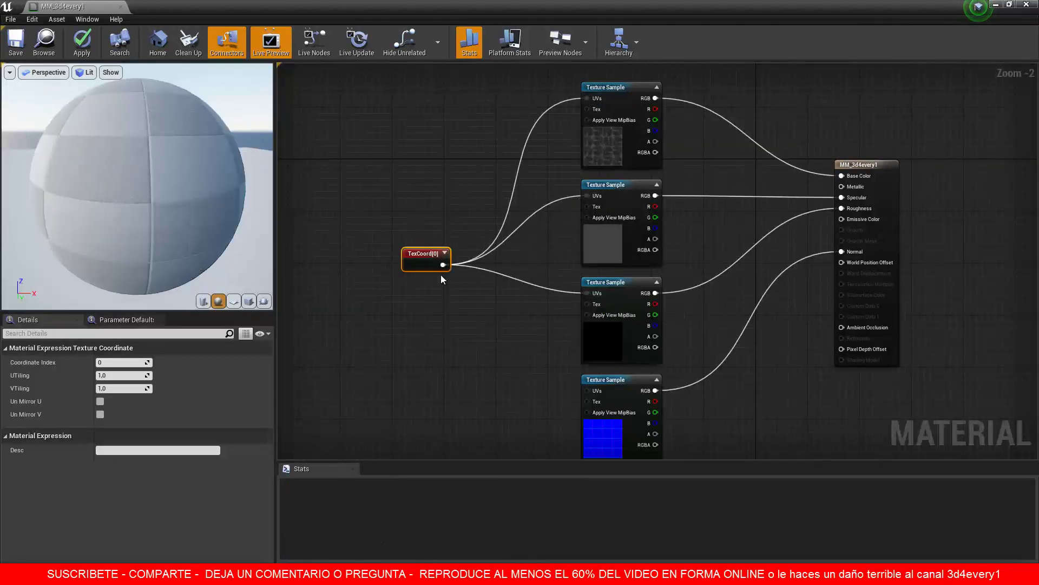
pyautogui.moveTo(442, 265); pyautogui.dragTo(588, 389)
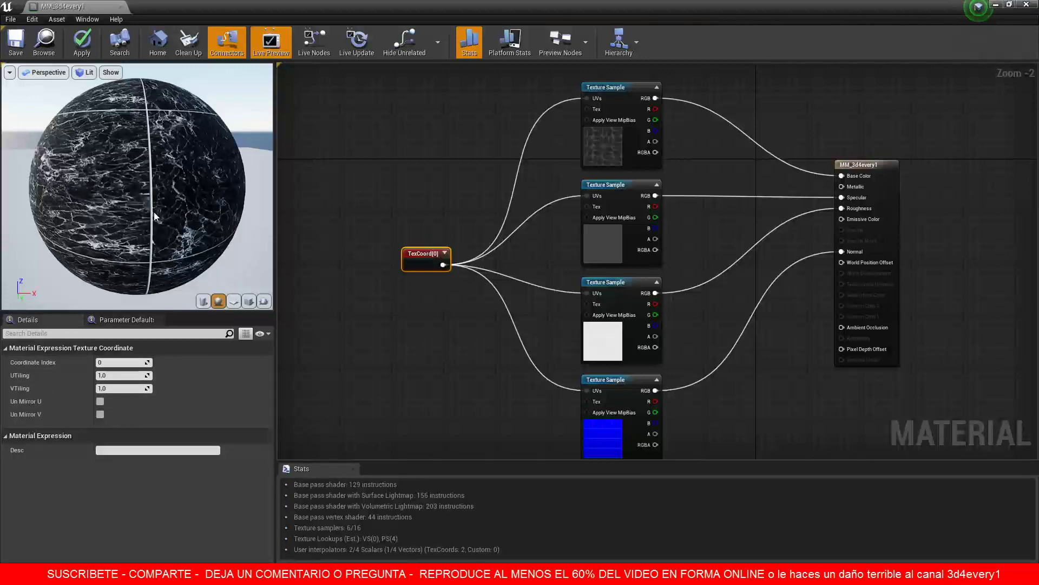
# Set the TexCoord node's UTiling and VTiling to 5.
pyautogui.click(113, 376)
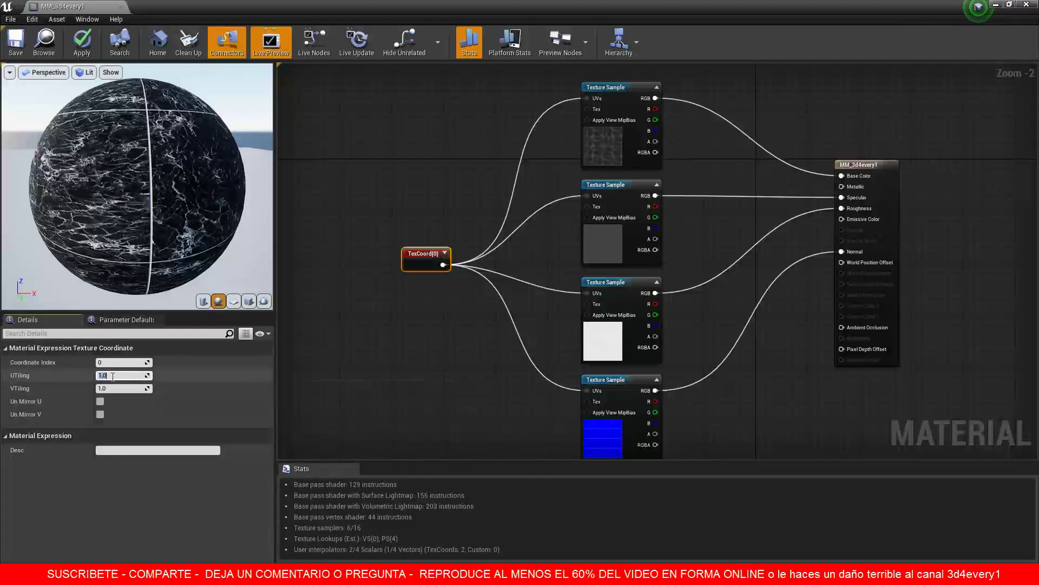
pyautogui.write('5')
pyautogui.press('Tab')
pyautogui.write('5')
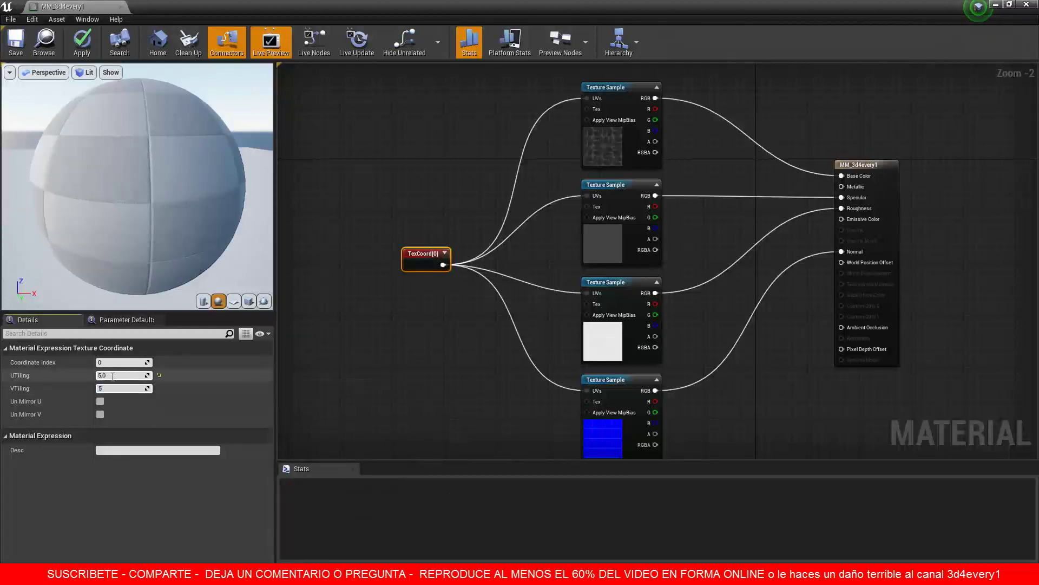
pyautogui.press('Return')
# Set the TexCoord node's UTiling and VTiling to 0.5 and save the material.
pyautogui.click(112, 376)
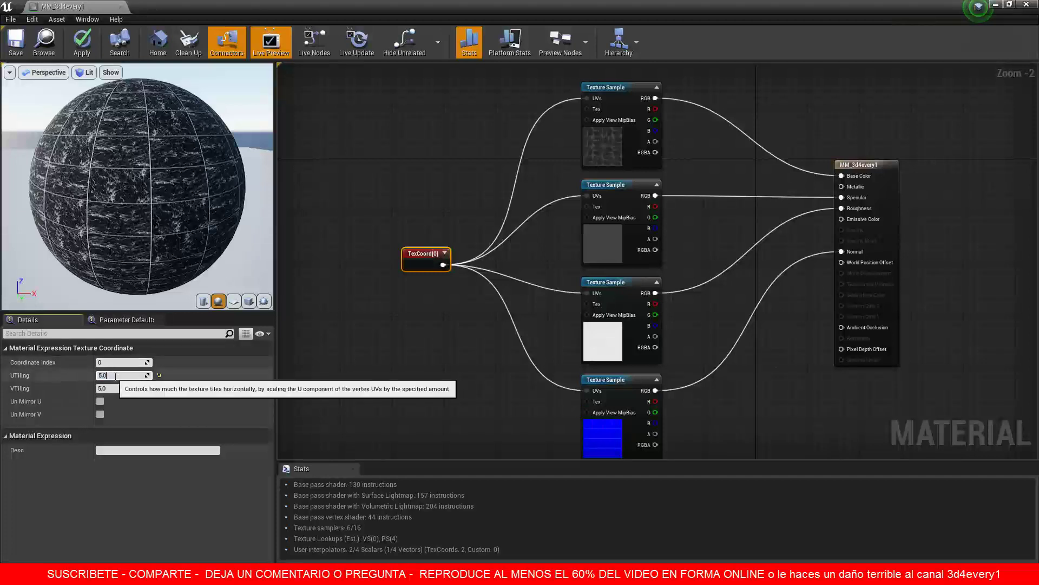
pyautogui.moveTo(112, 376); pyautogui.dragTo(68, 374)
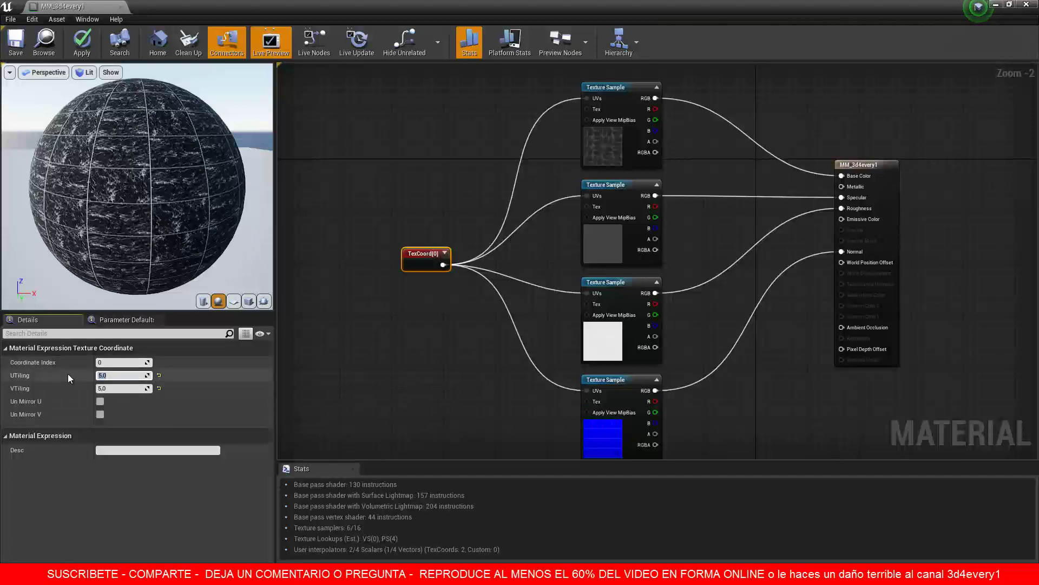
pyautogui.write('0.5')
pyautogui.press('Tab')
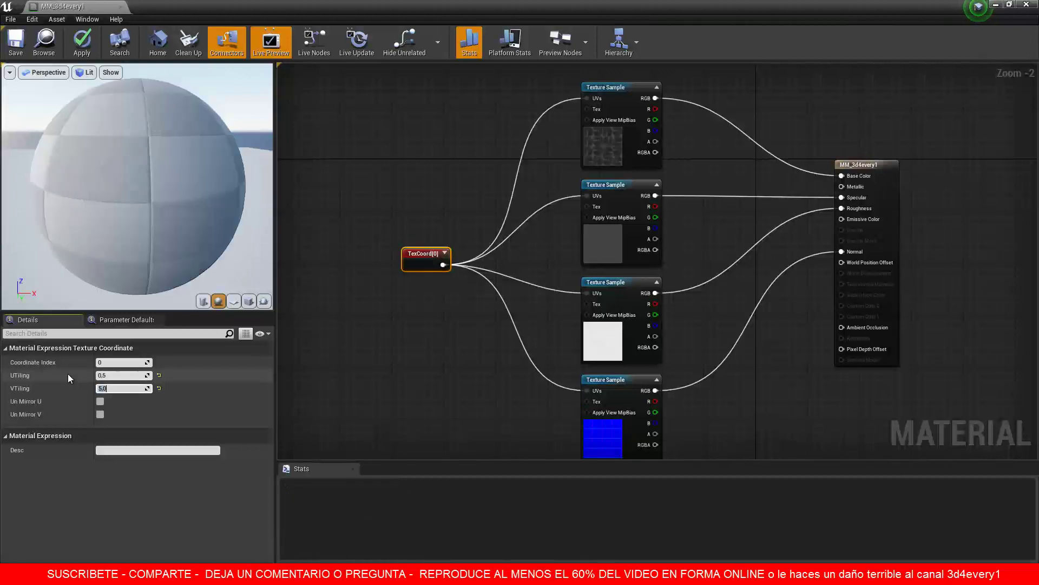
pyautogui.write('0.5')
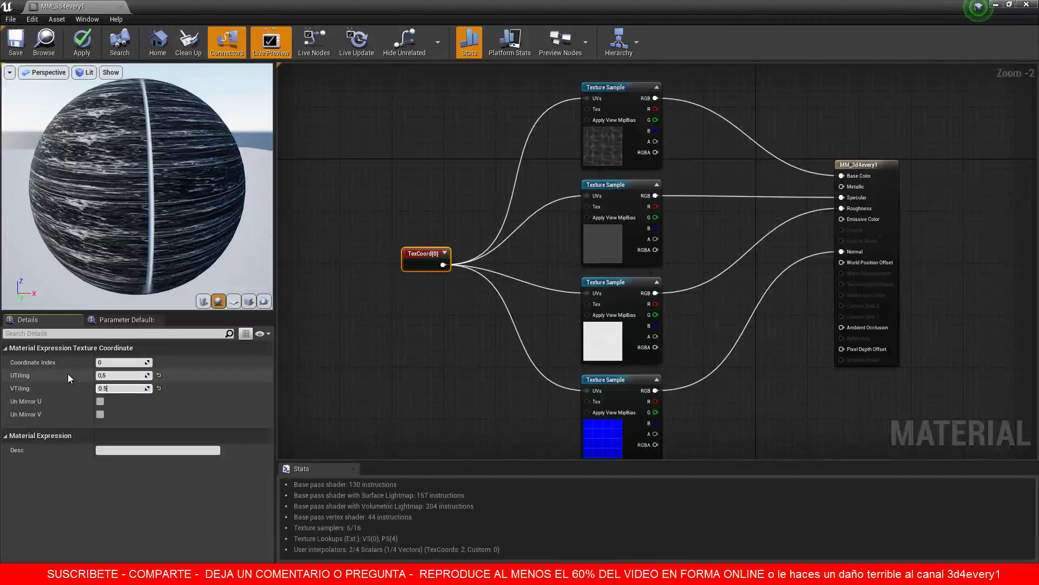
pyautogui.click(123, 375)
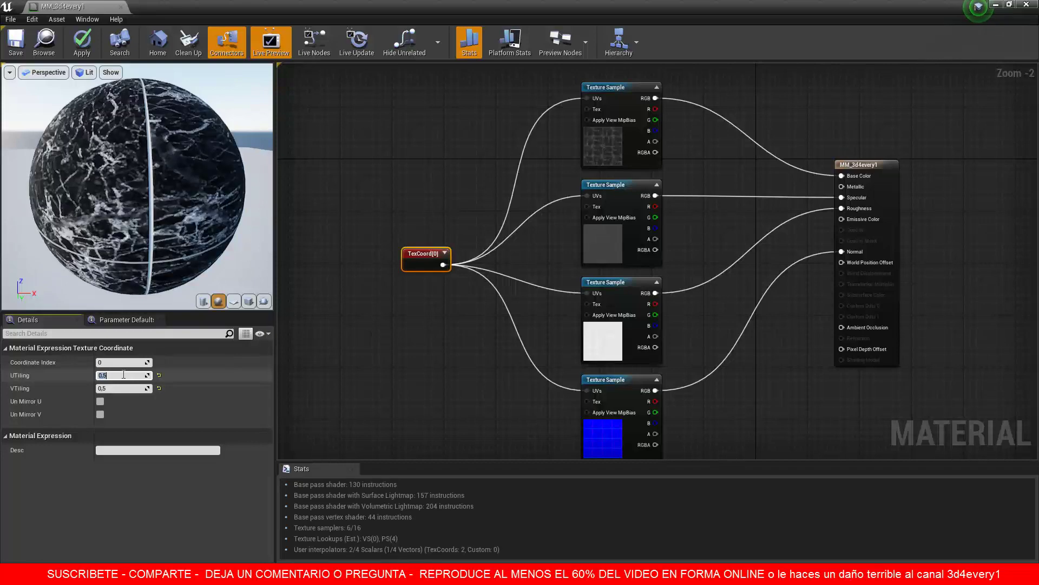
pyautogui.click(16, 43)
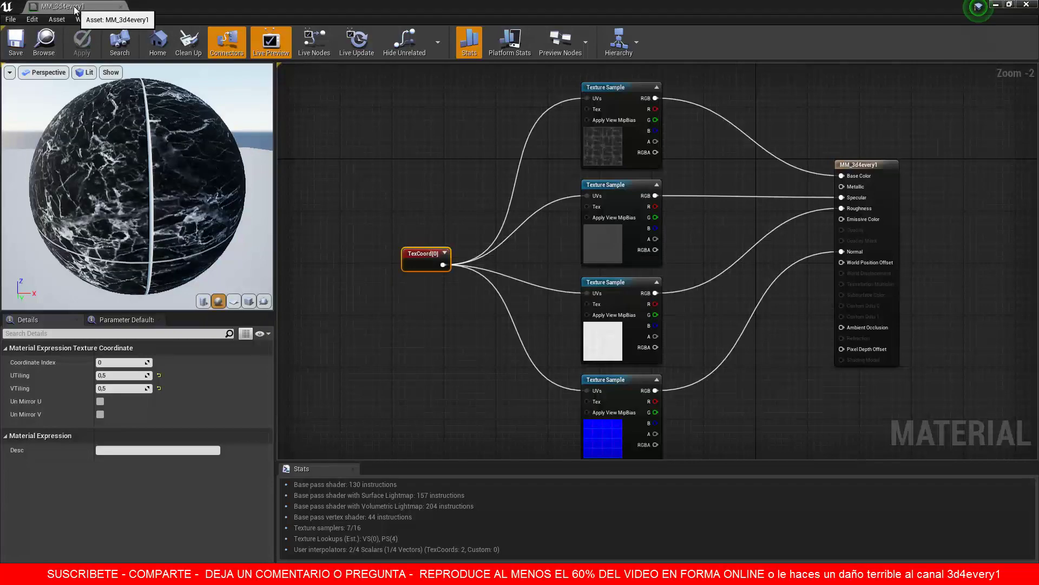
# Detach the MM_3d4every1 material editor as a floating window over the level so the floor stays in view.
pyautogui.moveTo(78, 7); pyautogui.dragTo(573, 129)
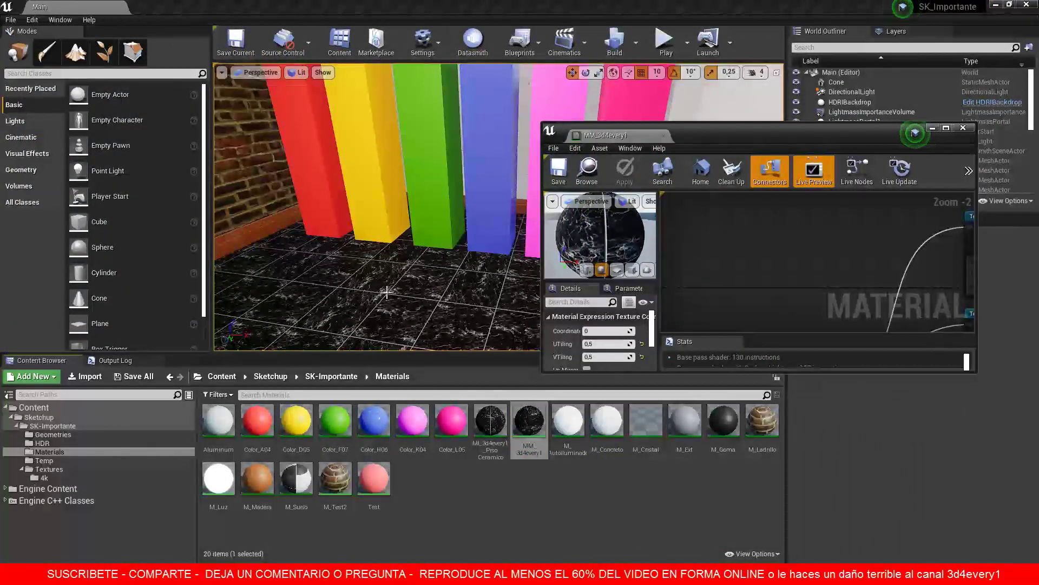
pyautogui.moveTo(709, 138)
pyautogui.mouseDown()
pyautogui.moveTo(689, 126)
pyautogui.moveTo(716, 125)
pyautogui.mouseUp()
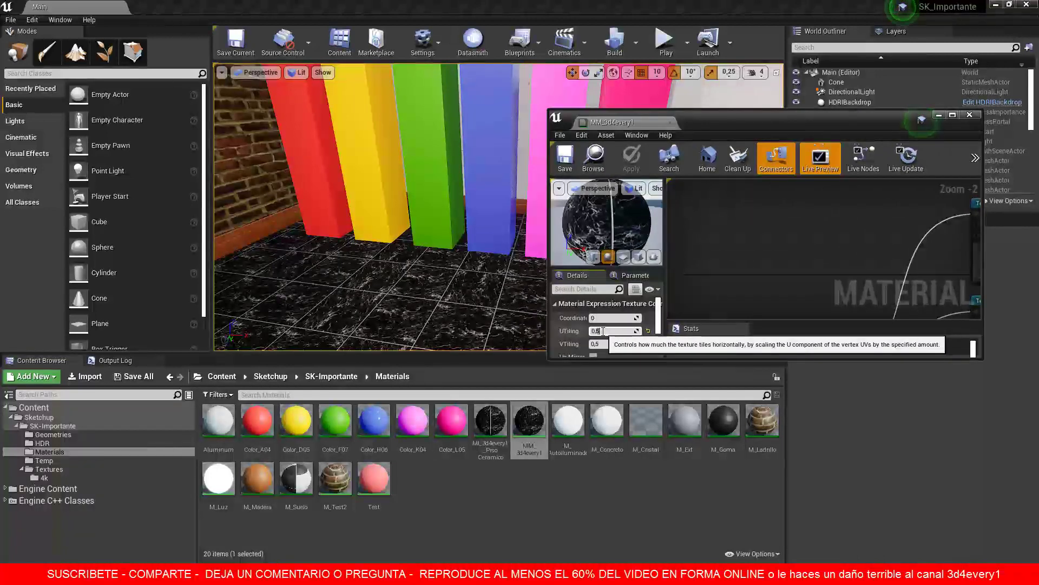
# Lower the TexCoord node's UTiling and VTiling to 0.3 and save the material to update the floor.
pyautogui.press('Tab')
pyautogui.write('0')
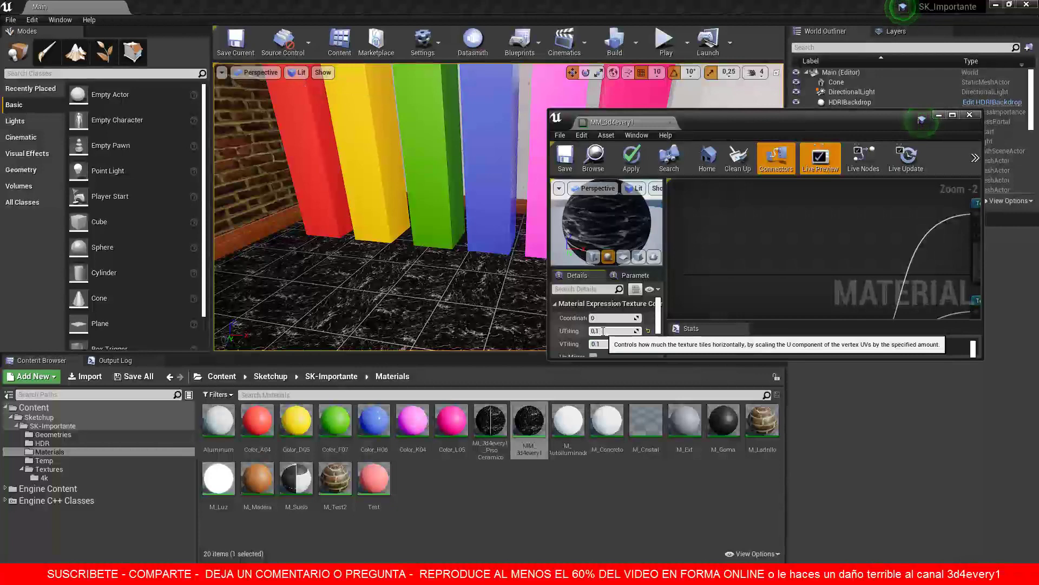
pyautogui.click(565, 157)
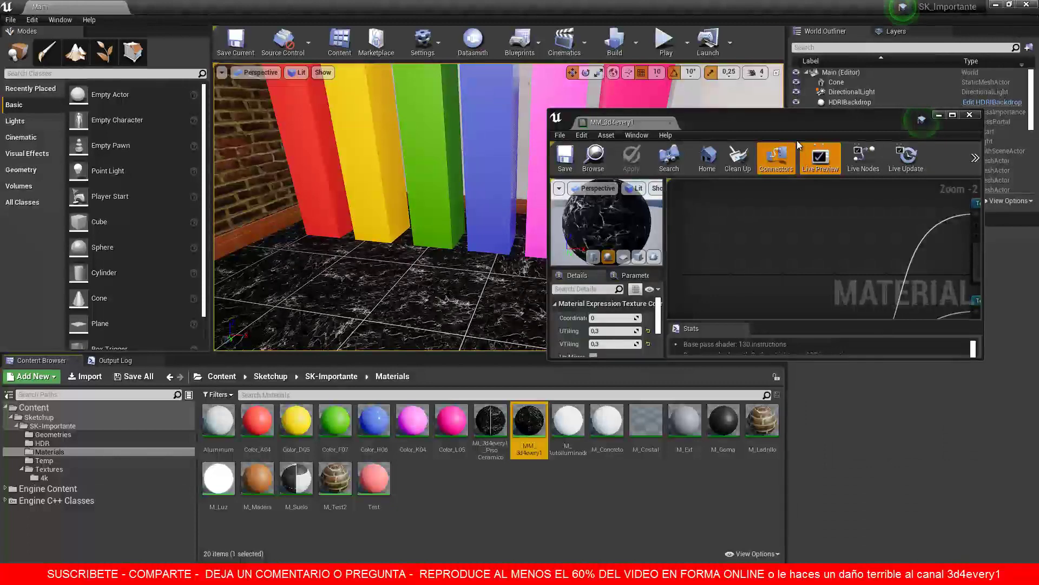
# Replace the base color Texture Sample's texture with beige_tiles_3_diffuse from the Textures/4k folder and save the material.
pyautogui.moveTo(791, 121); pyautogui.dragTo(731, 120)
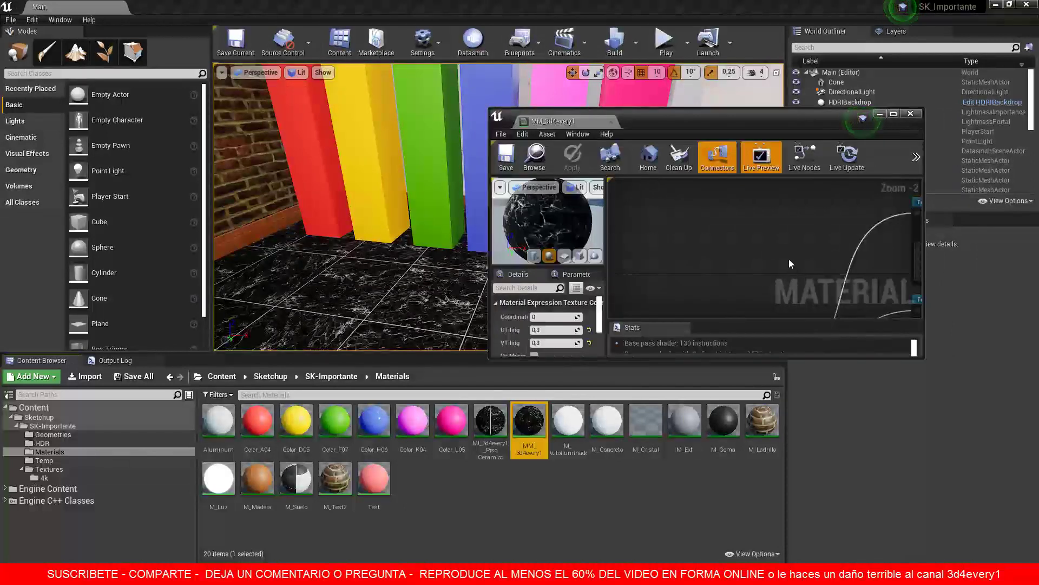
pyautogui.scroll(-3, 763, 246)
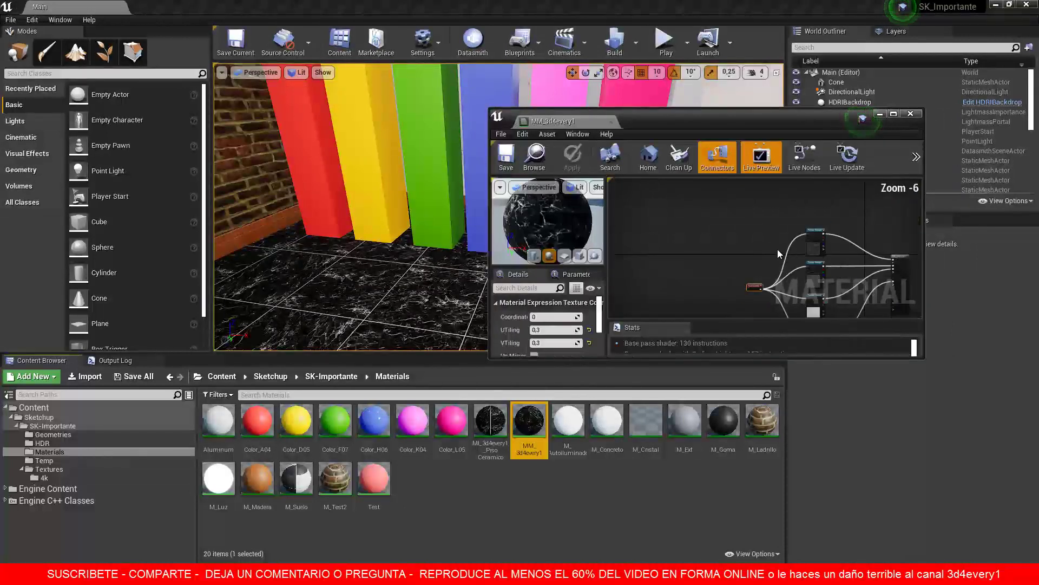
pyautogui.scroll(2, 815, 244)
pyautogui.click(814, 244)
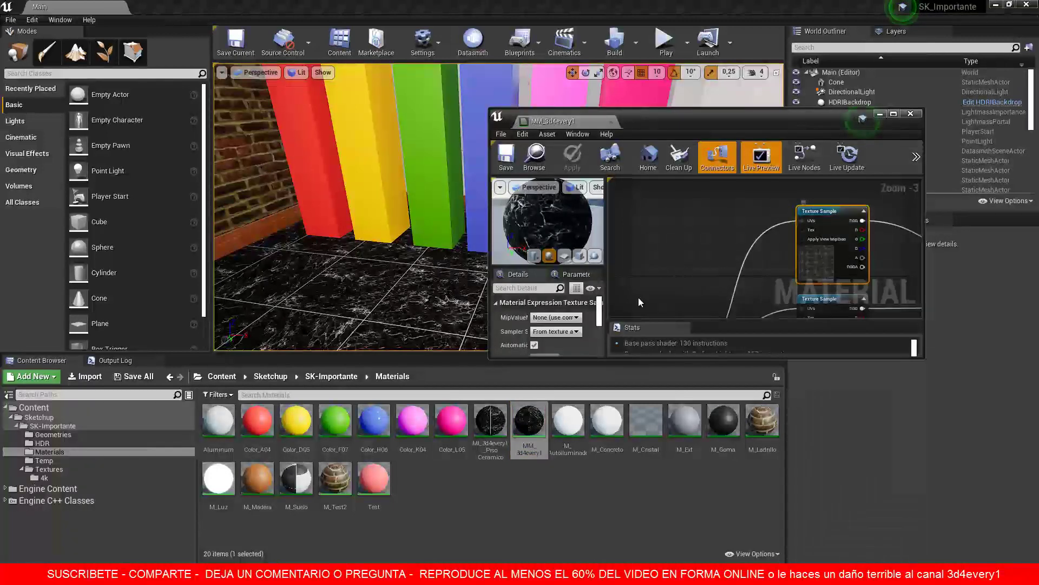
pyautogui.moveTo(599, 311); pyautogui.dragTo(599, 329)
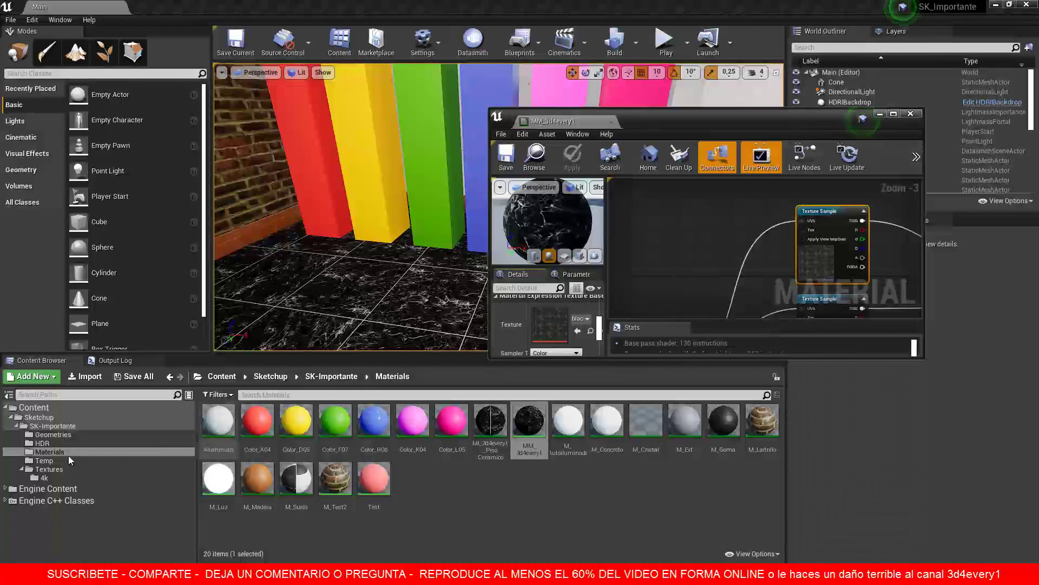
pyautogui.click(45, 478)
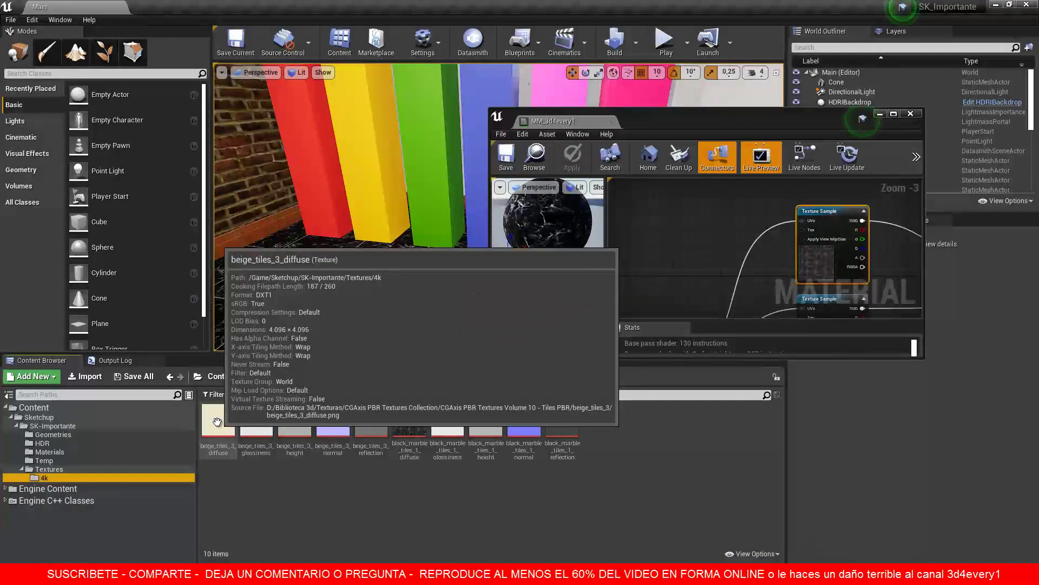
pyautogui.moveTo(213, 415); pyautogui.dragTo(558, 322)
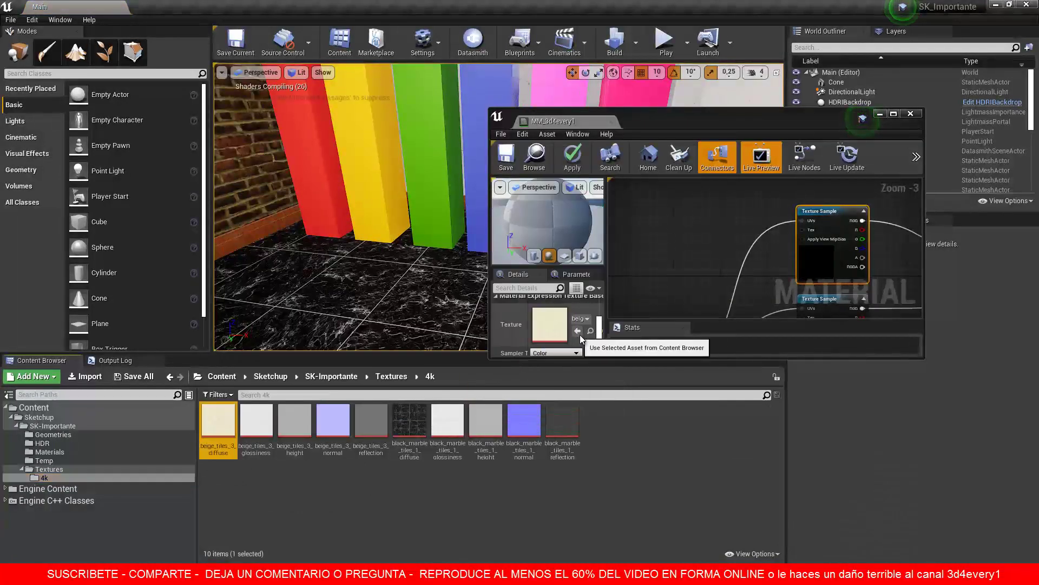
pyautogui.click(503, 156)
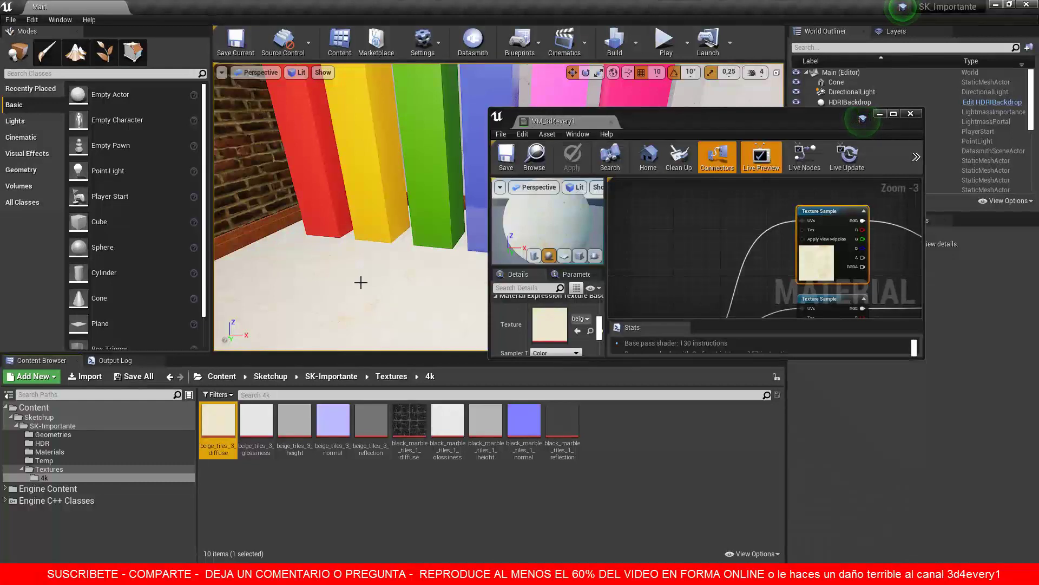
# Maximize the material editor and add a Multiply node above the link from the beige Texture Sample to Base Color.
pyautogui.click(894, 113)
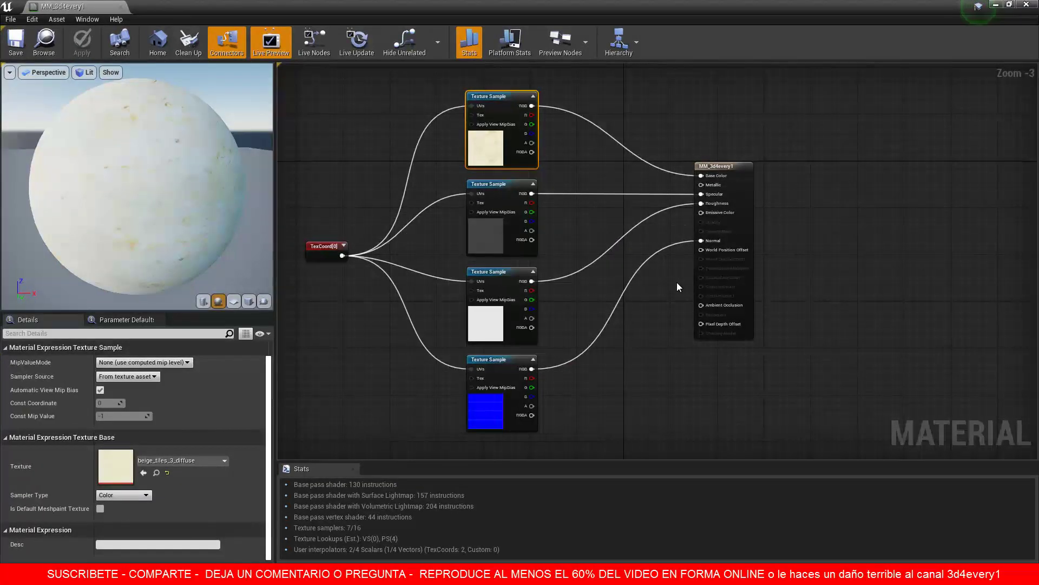
pyautogui.scroll(-1, 677, 281)
pyautogui.scroll(3, 649, 161)
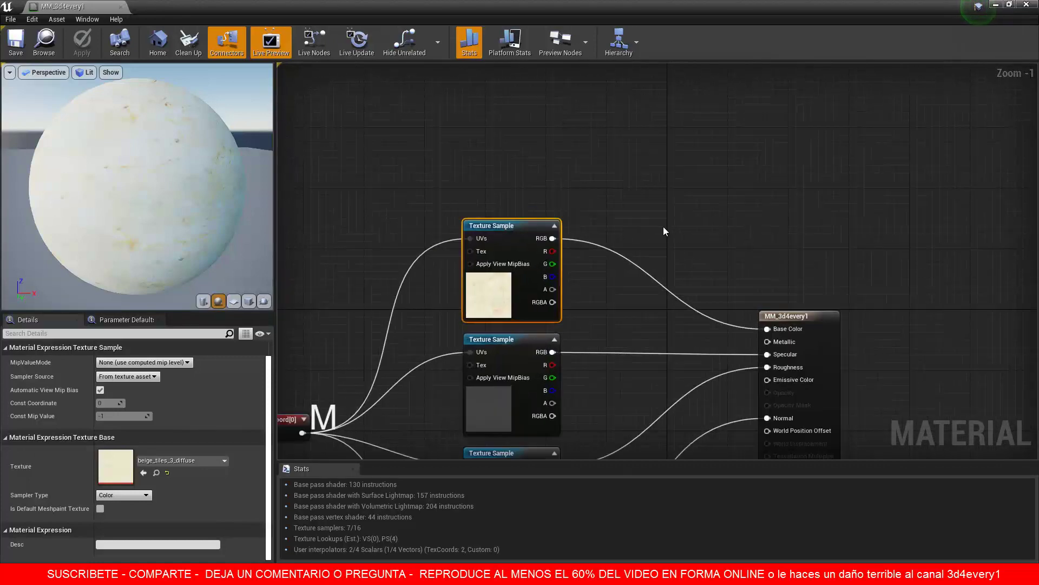
pyautogui.click(675, 225)
pyautogui.moveTo(696, 235); pyautogui.dragTo(662, 203)
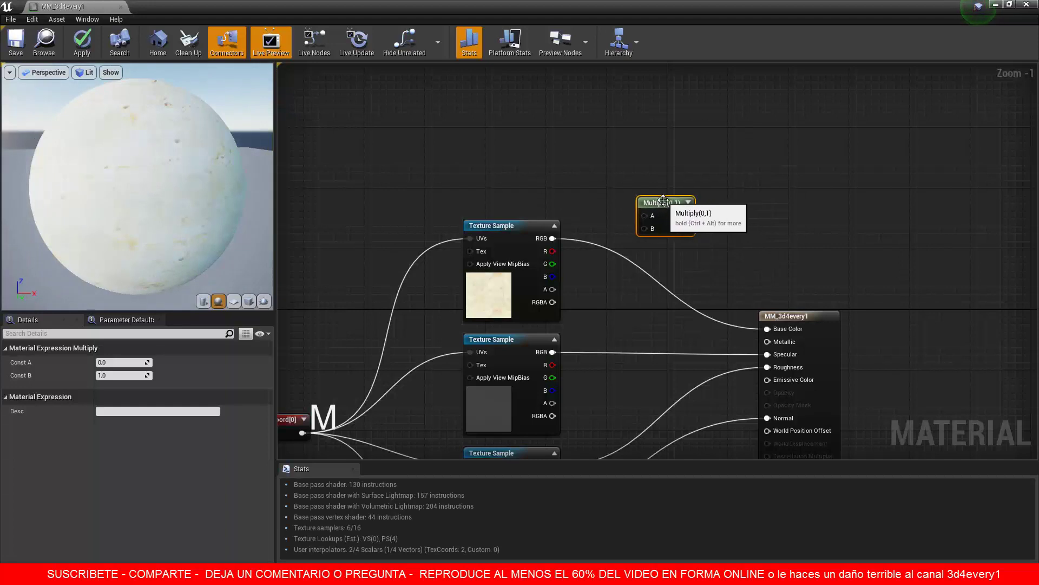
# Add a Constant3Vector node above the beige Texture Sample and connect it to input A of the Multiply node.
pyautogui.press('3')
pyautogui.click(555, 122)
pyautogui.moveTo(583, 128); pyautogui.dragTo(518, 124)
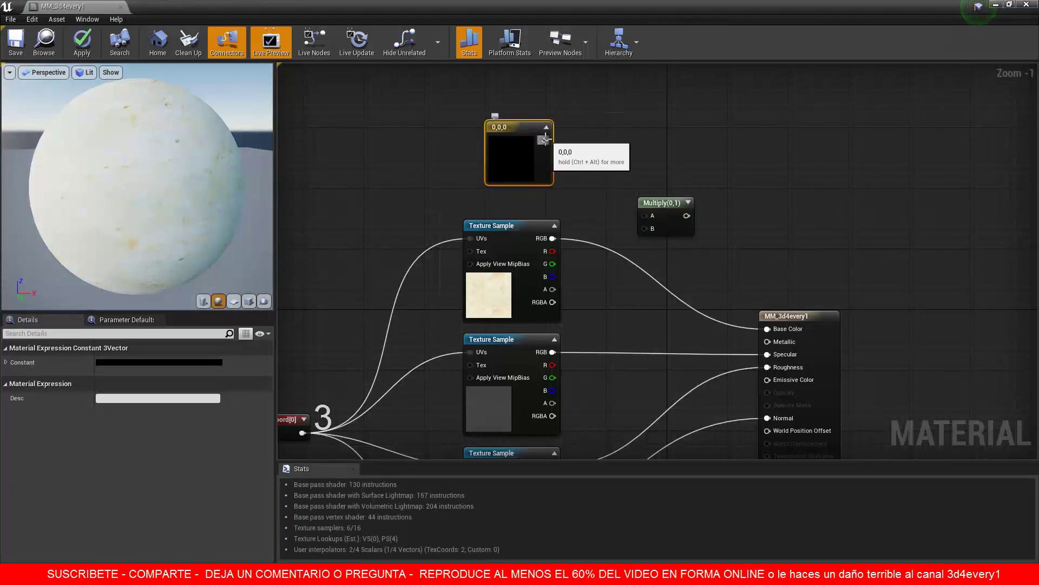
pyautogui.moveTo(544, 141); pyautogui.dragTo(645, 215)
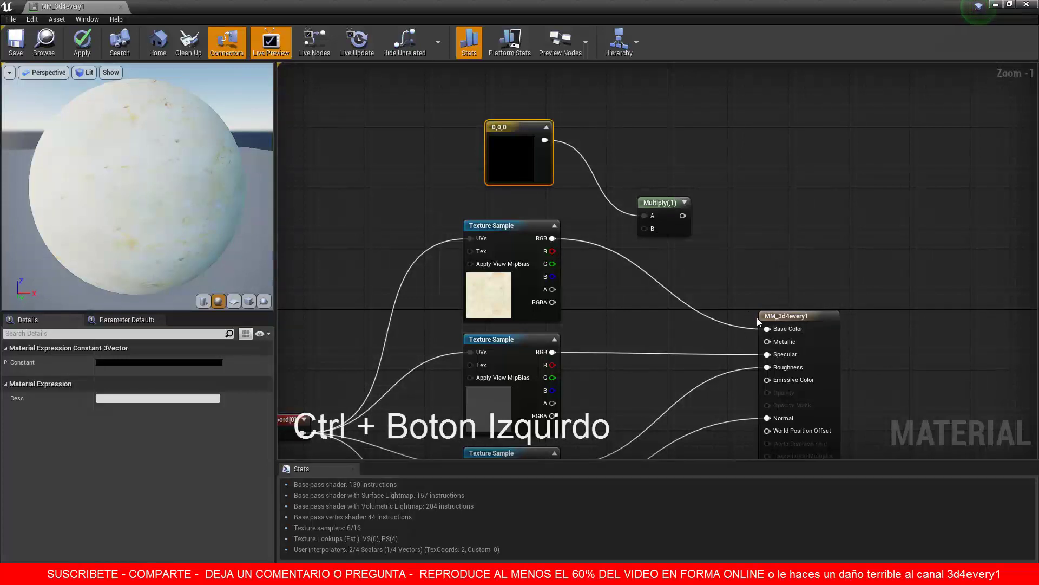
# Connect the beige Texture Sample's RGB to input B of the Multiply node and the Multiply output to Base Color.
pyautogui.moveTo(767, 329)
pyautogui.keyDown('ctrl'); pyautogui.mouseDown()
pyautogui.moveTo(644, 229)
pyautogui.moveTo(767, 328)
pyautogui.mouseUp(); pyautogui.keyUp('ctrl')
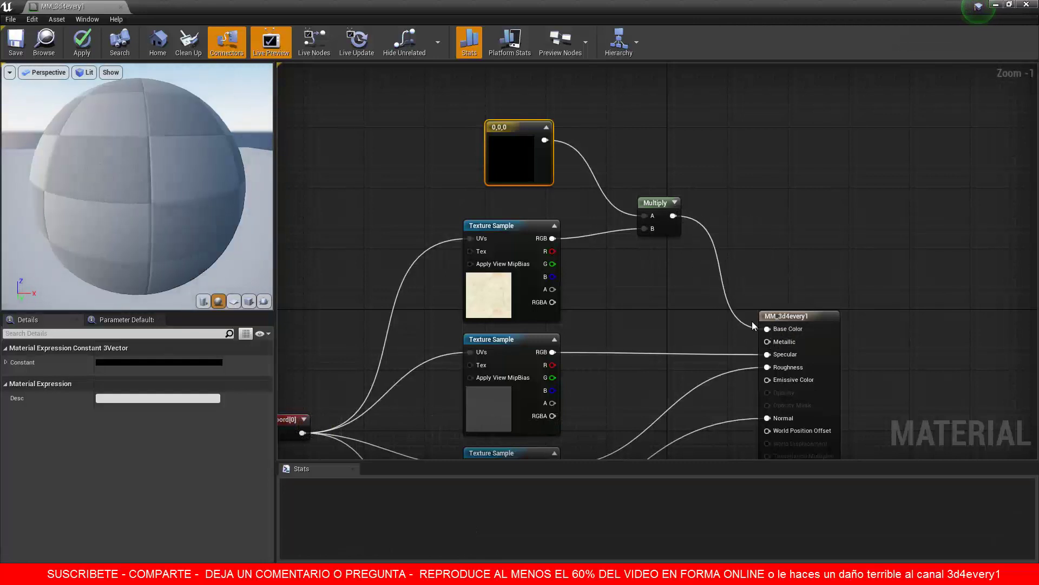
pyautogui.moveTo(100, 170); pyautogui.dragTo(178, 173)
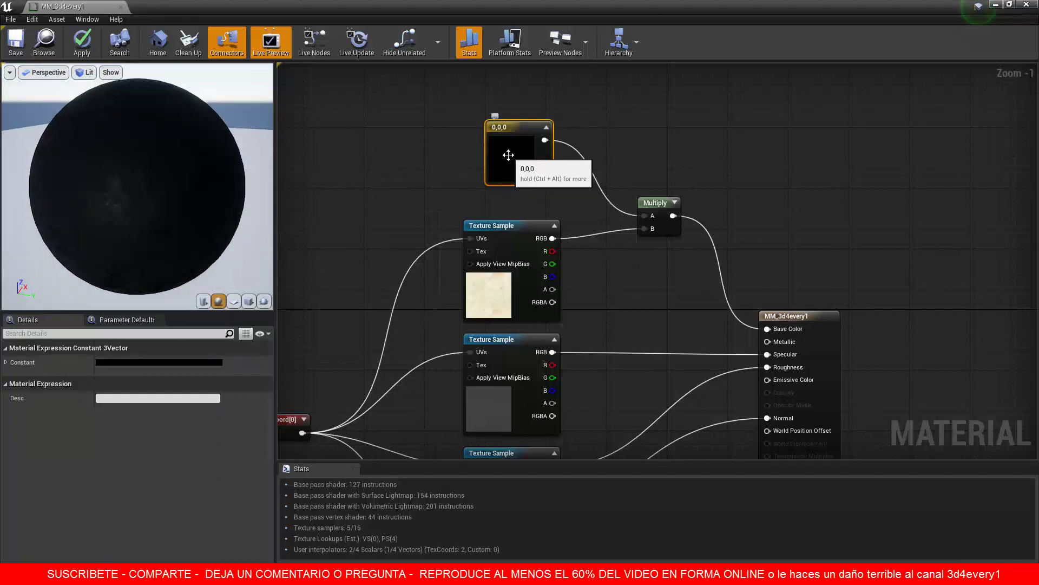
# Set the Constant3Vector color to a salmon tone of about 0.766, 0.461, 0.329 and save the material.
pyautogui.doubleClick(508, 155)
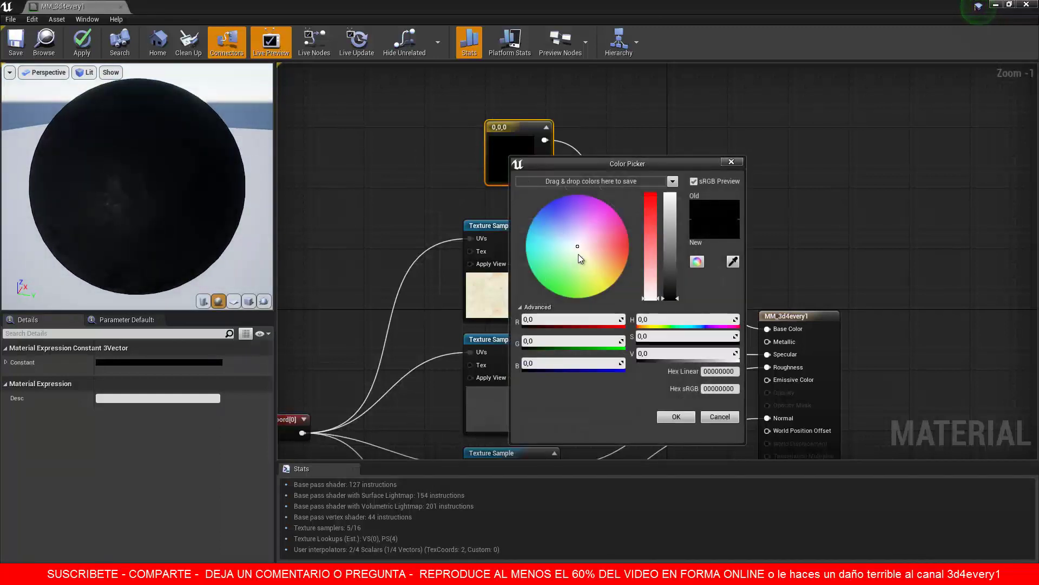
pyautogui.moveTo(675, 267); pyautogui.dragTo(672, 198)
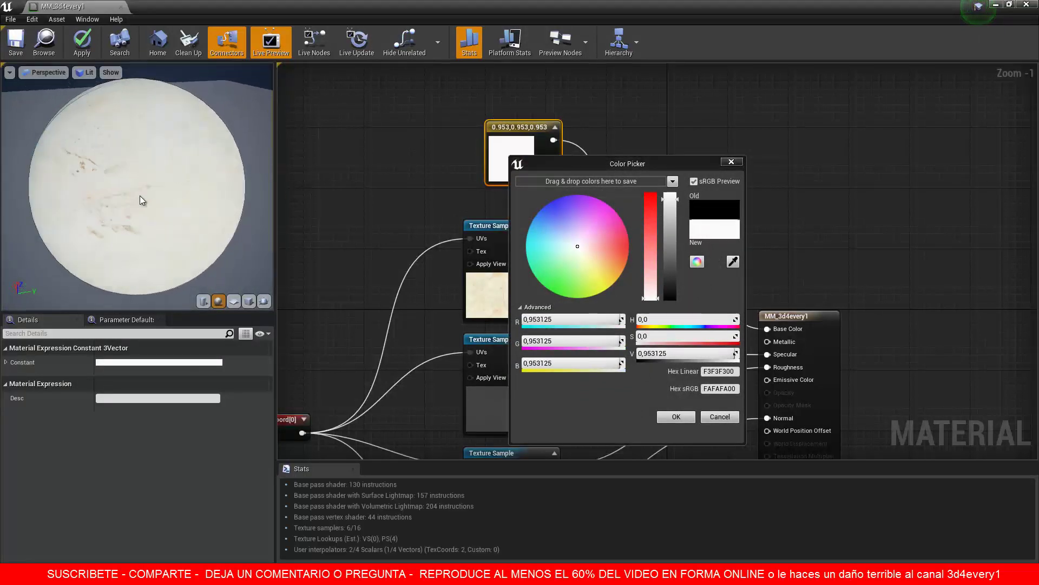
pyautogui.moveTo(139, 196); pyautogui.dragTo(95, 164)
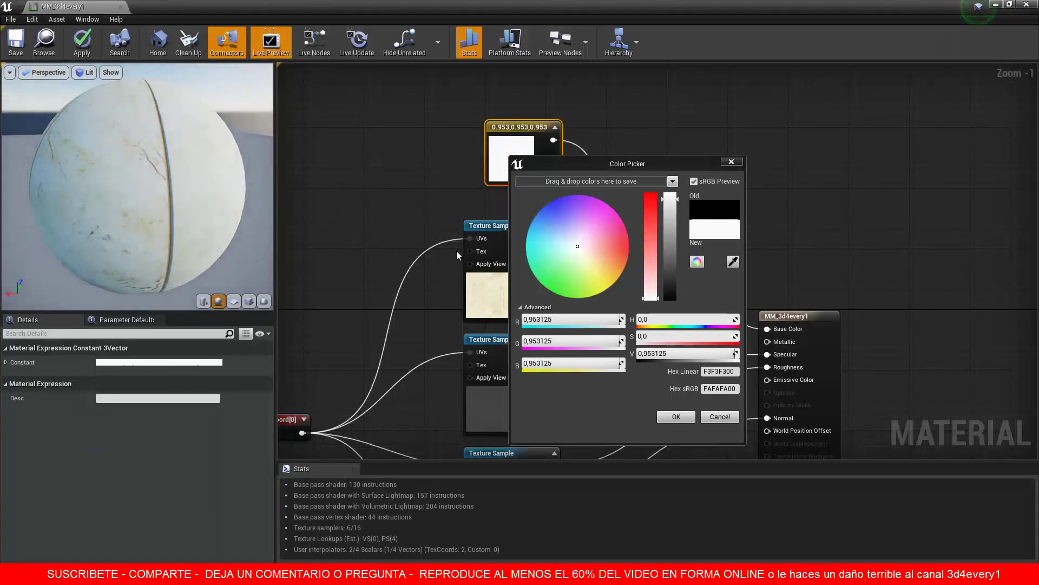
pyautogui.moveTo(577, 241)
pyautogui.mouseDown()
pyautogui.moveTo(563, 213)
pyautogui.moveTo(540, 250)
pyautogui.moveTo(558, 282)
pyautogui.moveTo(589, 278)
pyautogui.mouseUp()
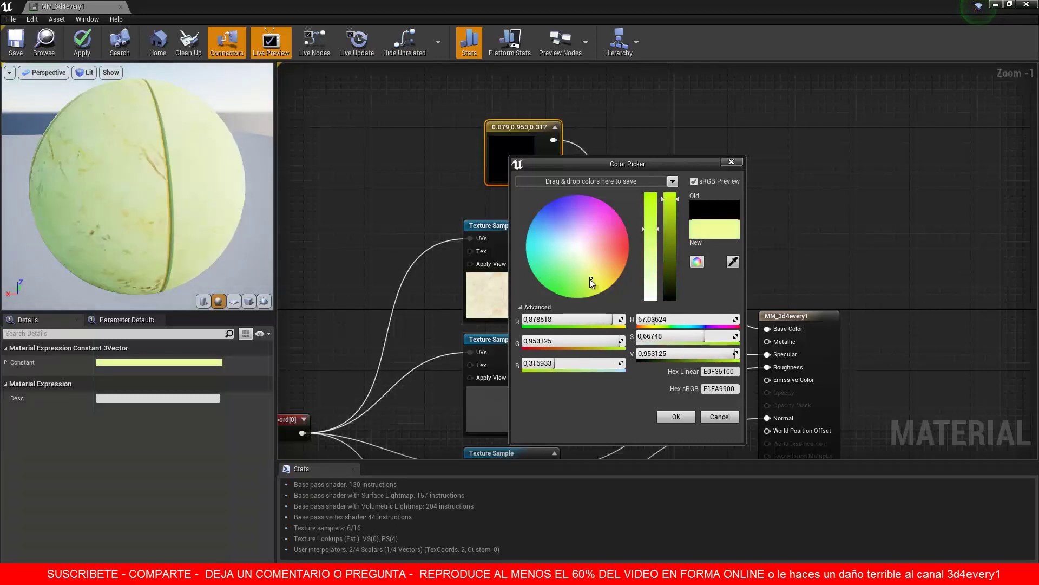
pyautogui.moveTo(675, 200); pyautogui.dragTo(671, 223)
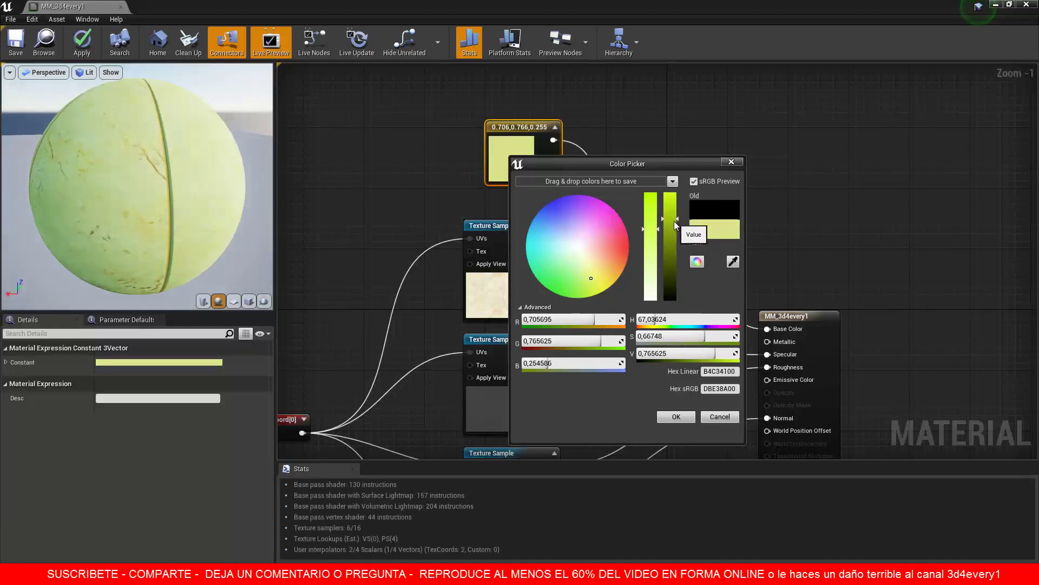
pyautogui.moveTo(590, 280); pyautogui.dragTo(606, 255)
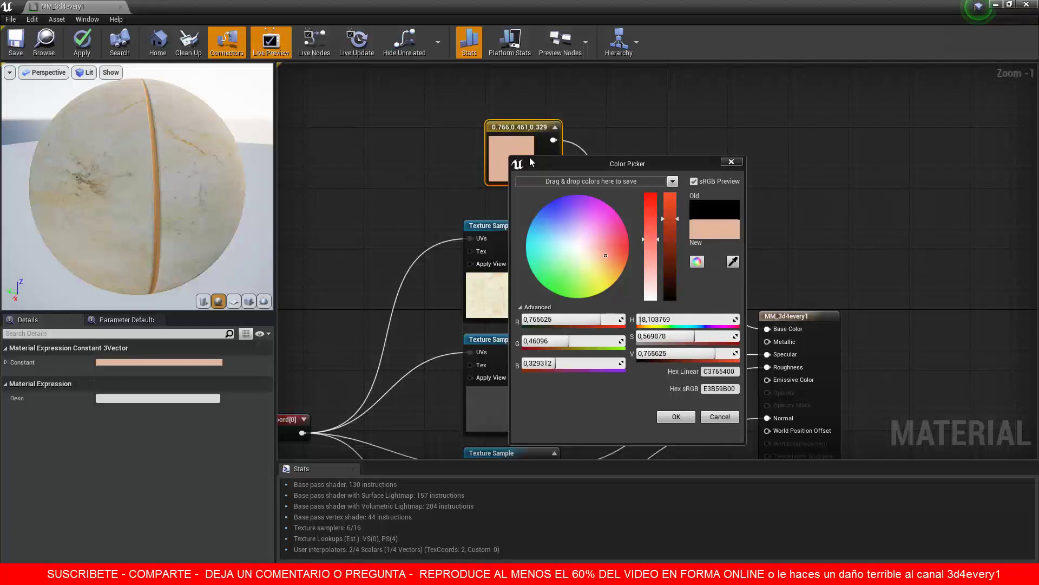
pyautogui.click(681, 416)
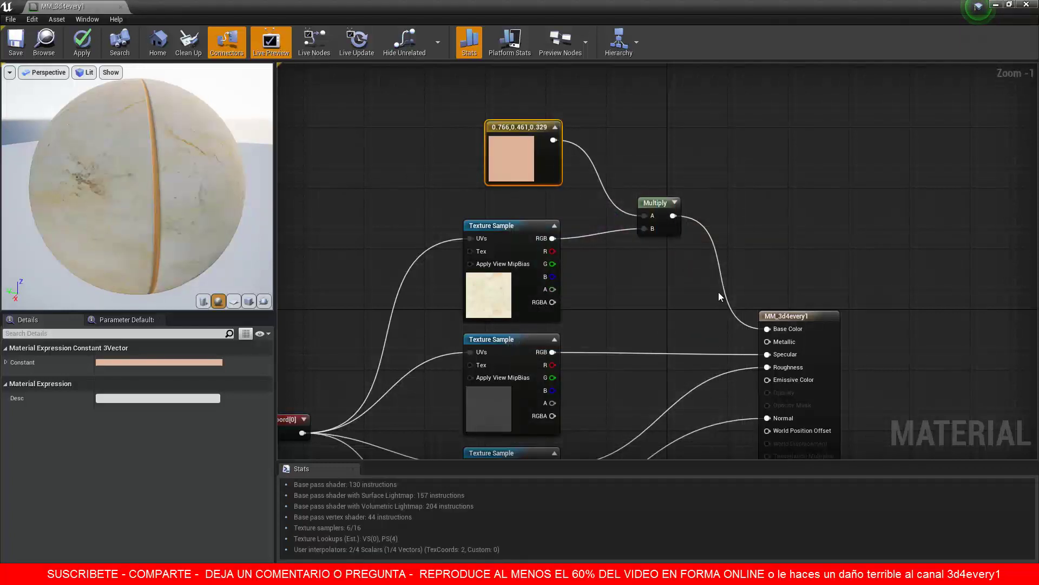
pyautogui.scroll(-4, 710, 276)
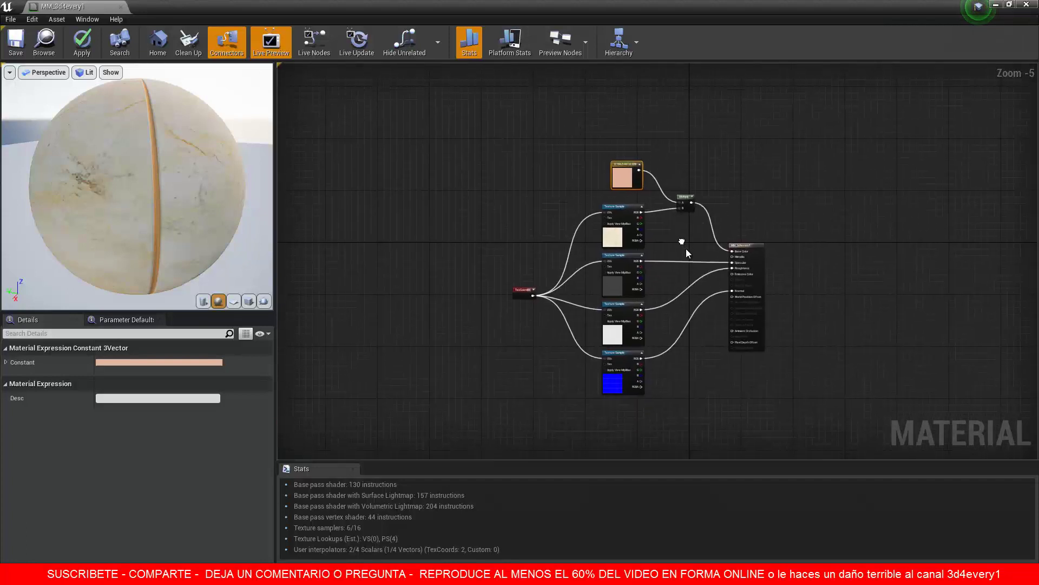
pyautogui.scroll(1, 686, 226)
pyautogui.moveTo(687, 229); pyautogui.dragTo(699, 215, button='right')
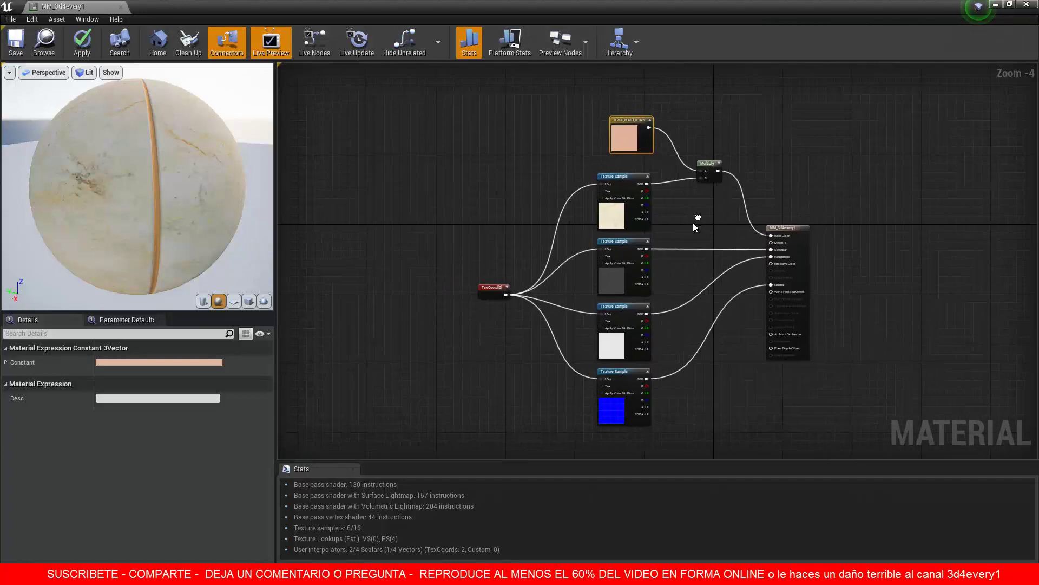
pyautogui.click(18, 45)
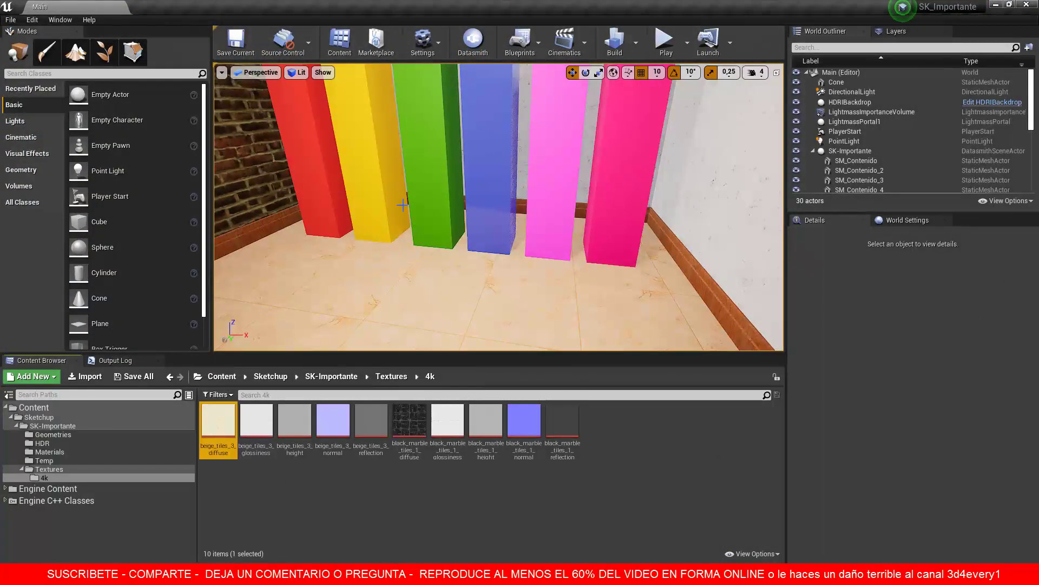
# Switch to the SK-Importante Materials folder and reopen the MM_3d4every1 master material.
pyautogui.click(355, 495)
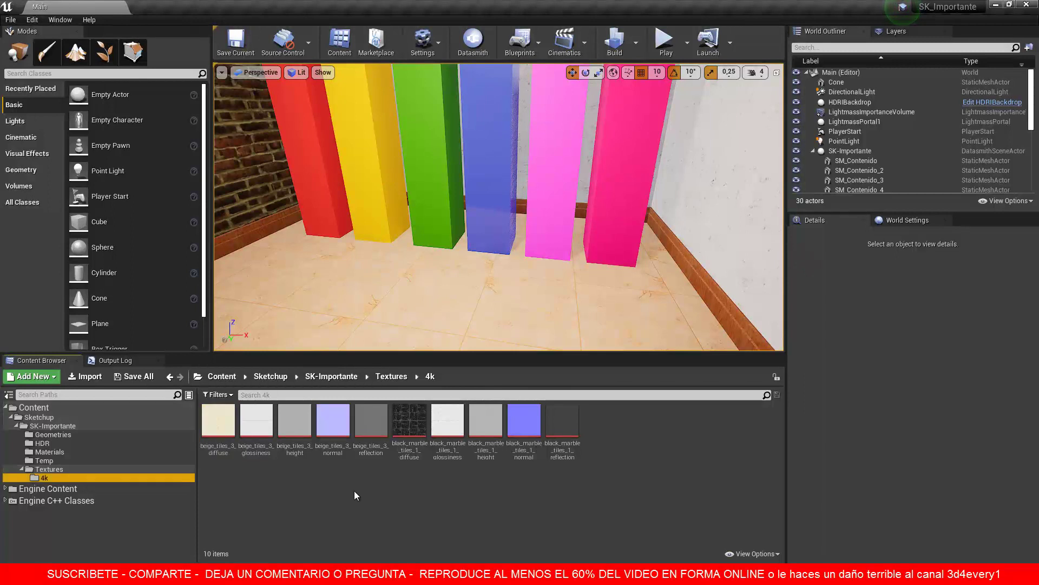
pyautogui.click(65, 452)
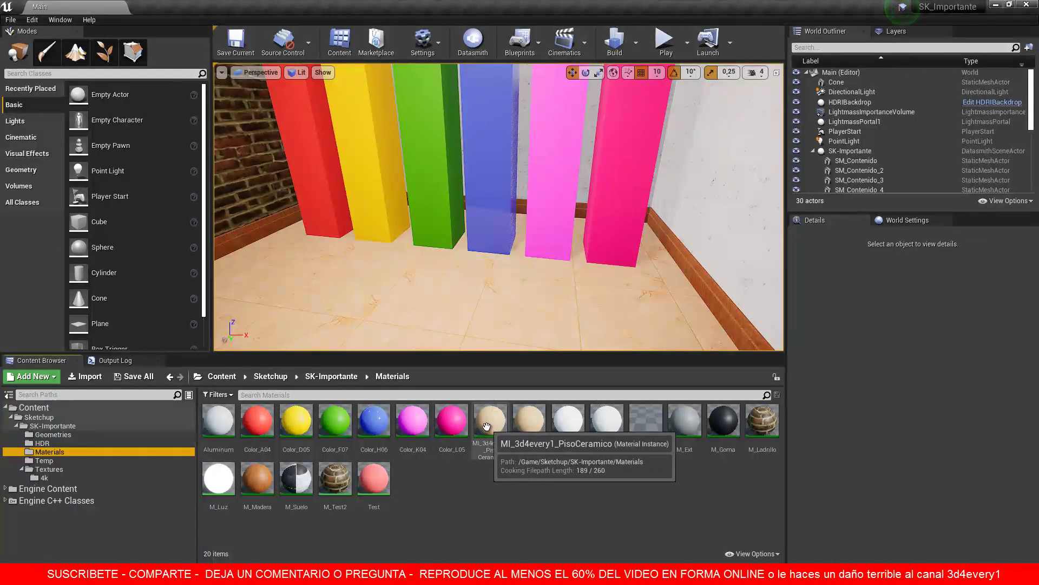
pyautogui.doubleClick(530, 419)
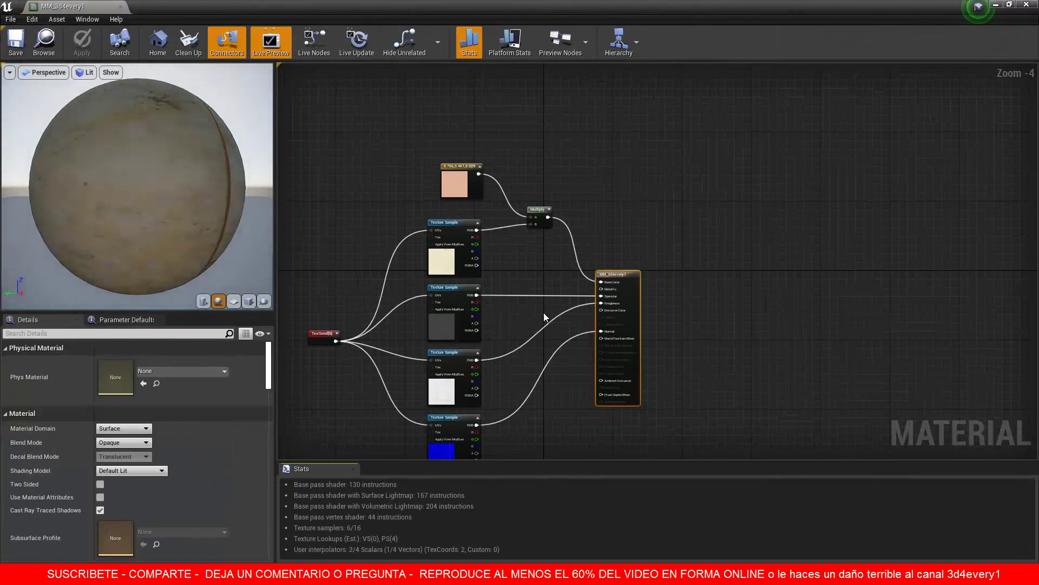
# Convert the salmon color constant to a parameter named Tinte.
pyautogui.moveTo(544, 262); pyautogui.dragTo(625, 274, button='right')
pyautogui.scroll(4, 534, 172)
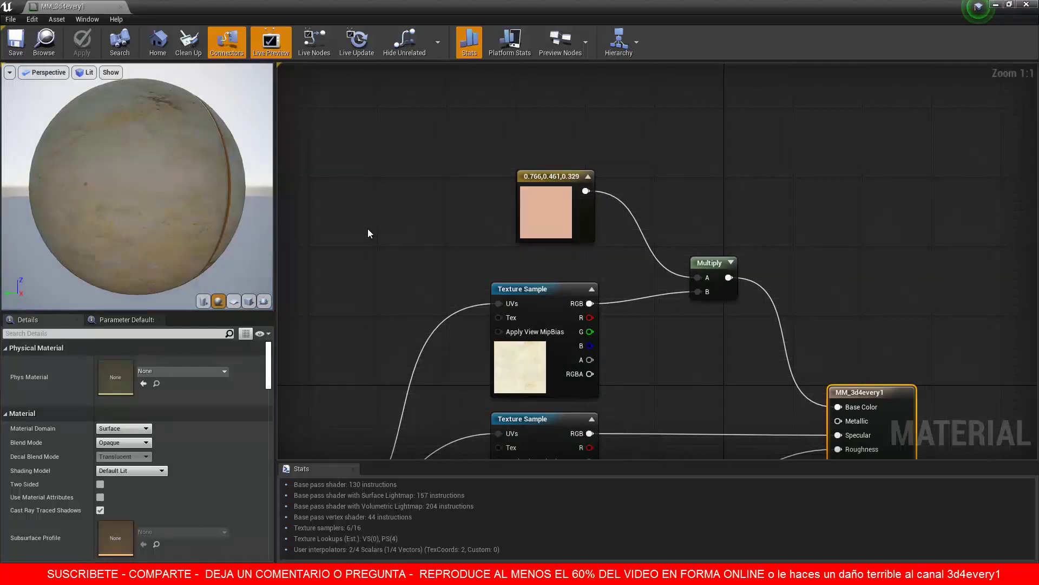
pyautogui.click(545, 175)
pyautogui.rightClick(545, 175)
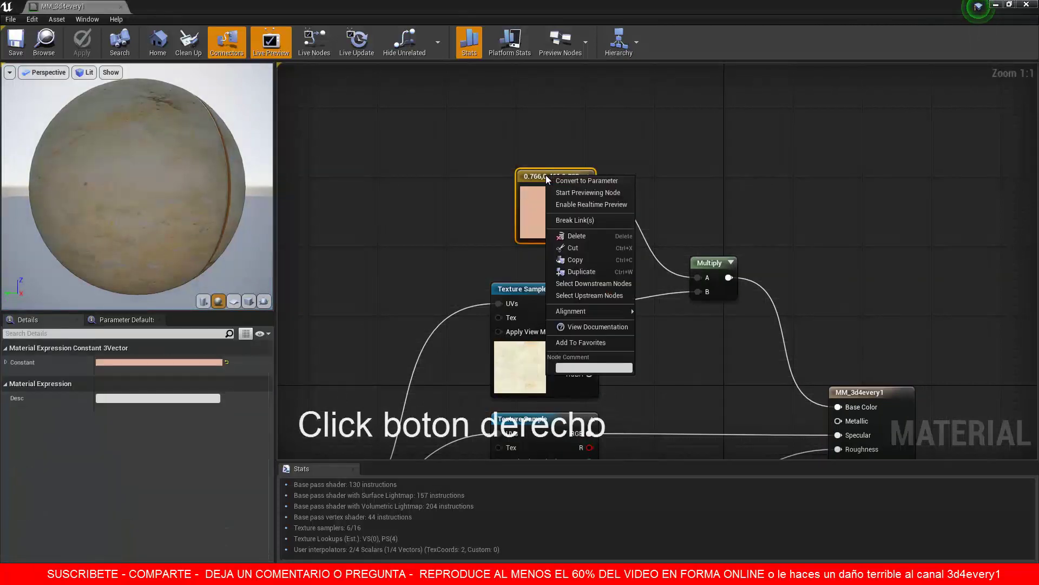
pyautogui.click(596, 180)
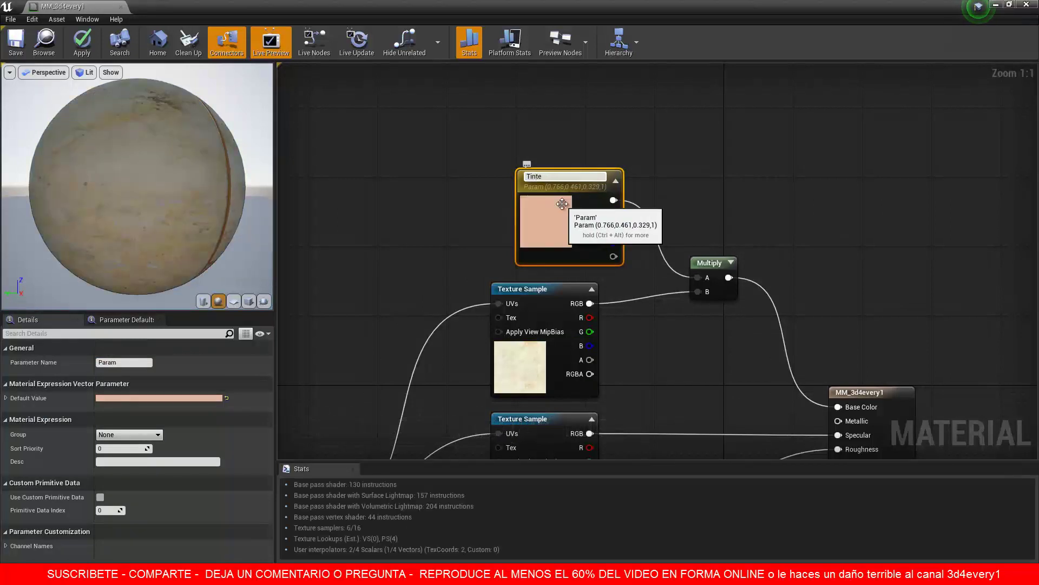
pyautogui.press('Return')
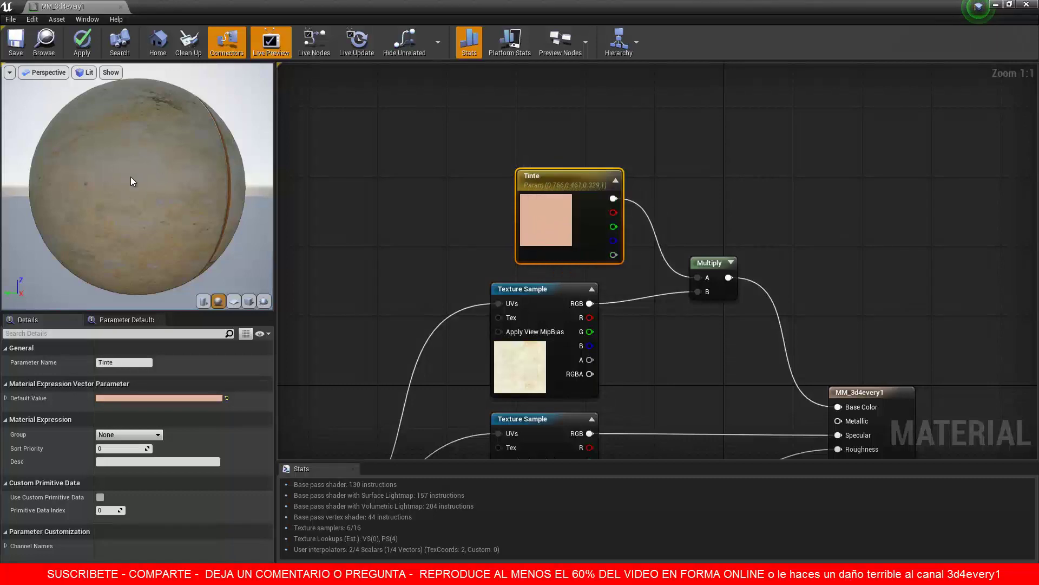
# Move TexCoord farther from the Texture Samples and place a copy of the Multiply node just above it.
pyautogui.scroll(-5, 658, 260)
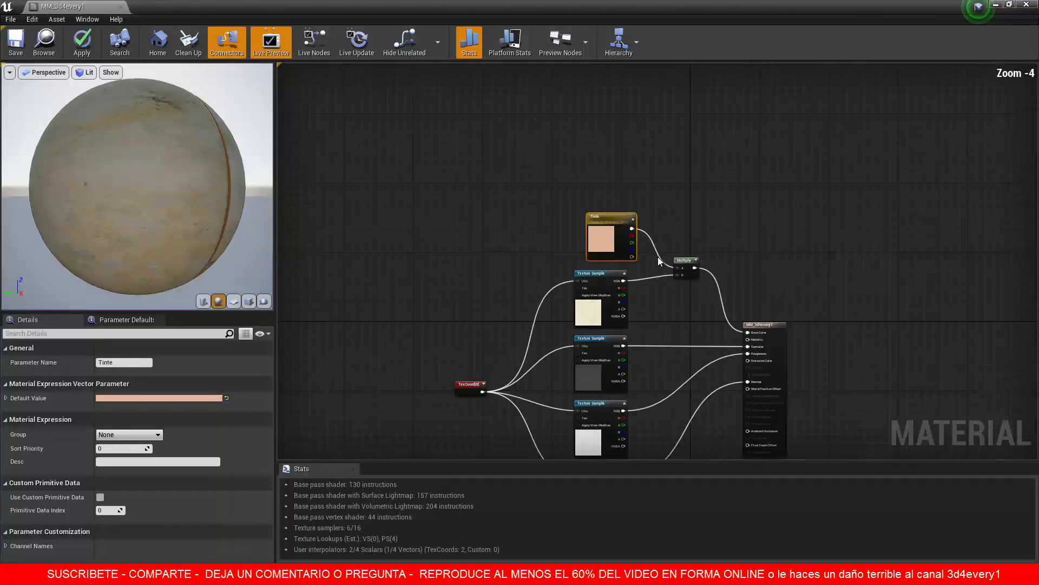
pyautogui.scroll(3, 571, 329)
pyautogui.moveTo(568, 332); pyautogui.dragTo(597, 244, button='right')
pyautogui.moveTo(528, 360); pyautogui.dragTo(557, 386, button='right')
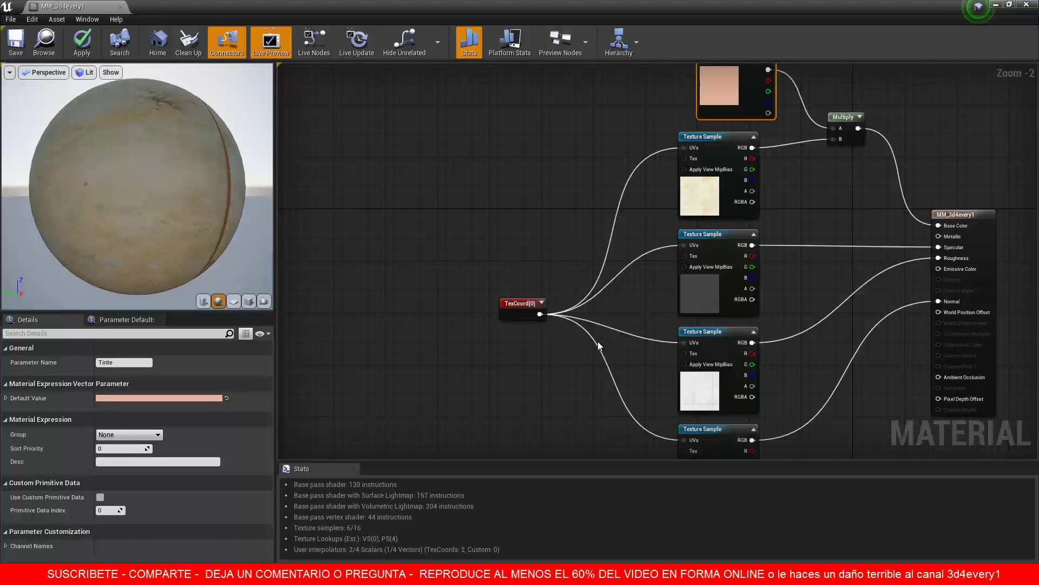
pyautogui.moveTo(515, 302); pyautogui.dragTo(470, 292)
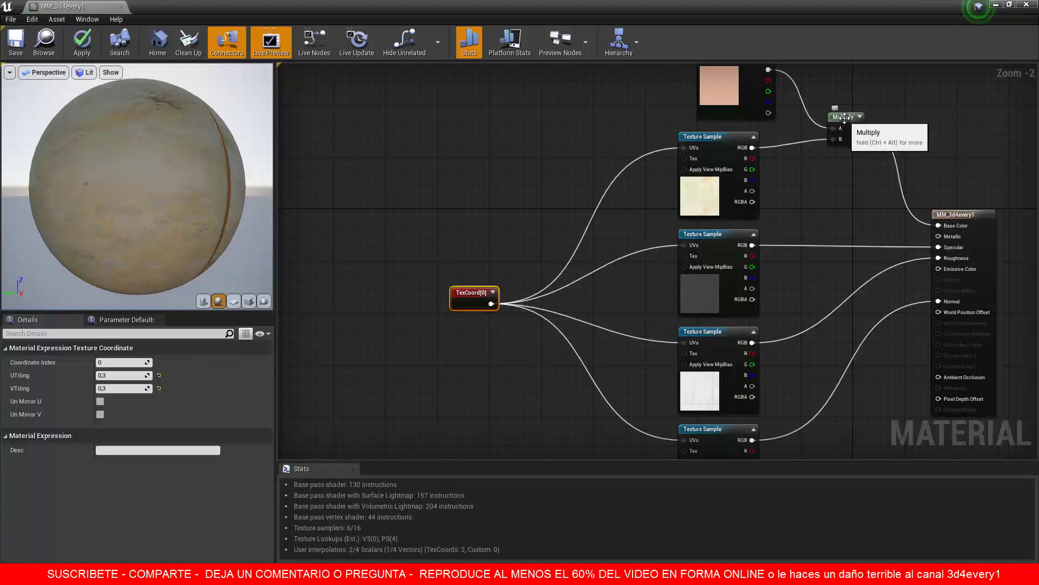
pyautogui.hotkey('ctrl', 'c')
pyautogui.click(845, 117)
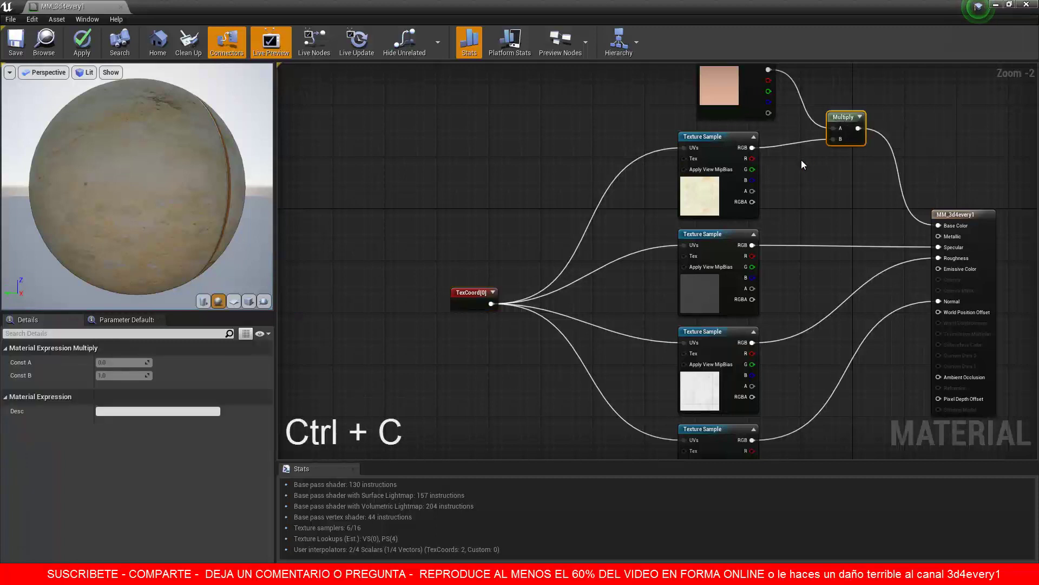
pyautogui.hotkey('ctrl', 'v')
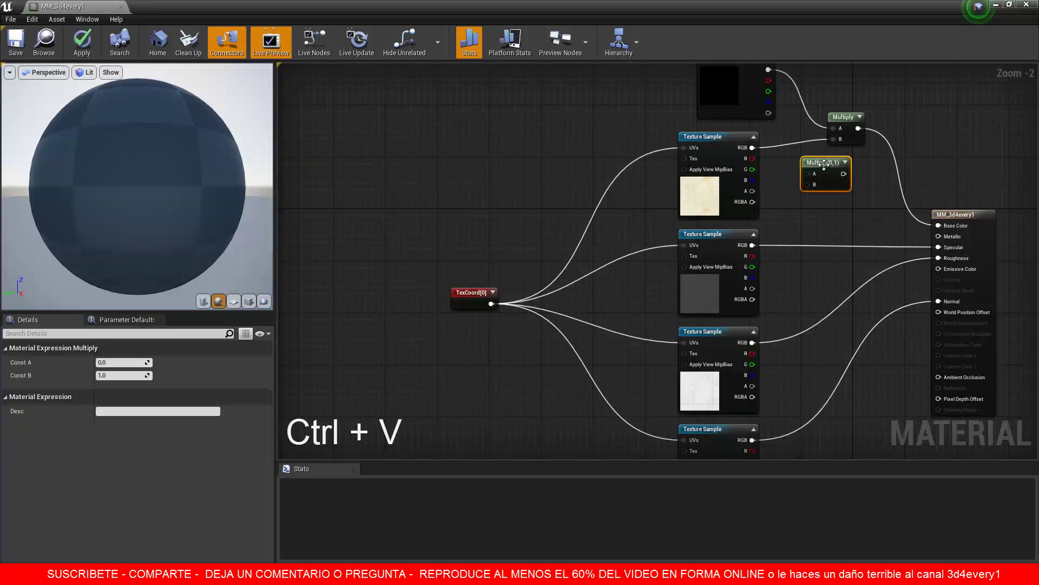
pyautogui.moveTo(820, 162); pyautogui.dragTo(509, 209)
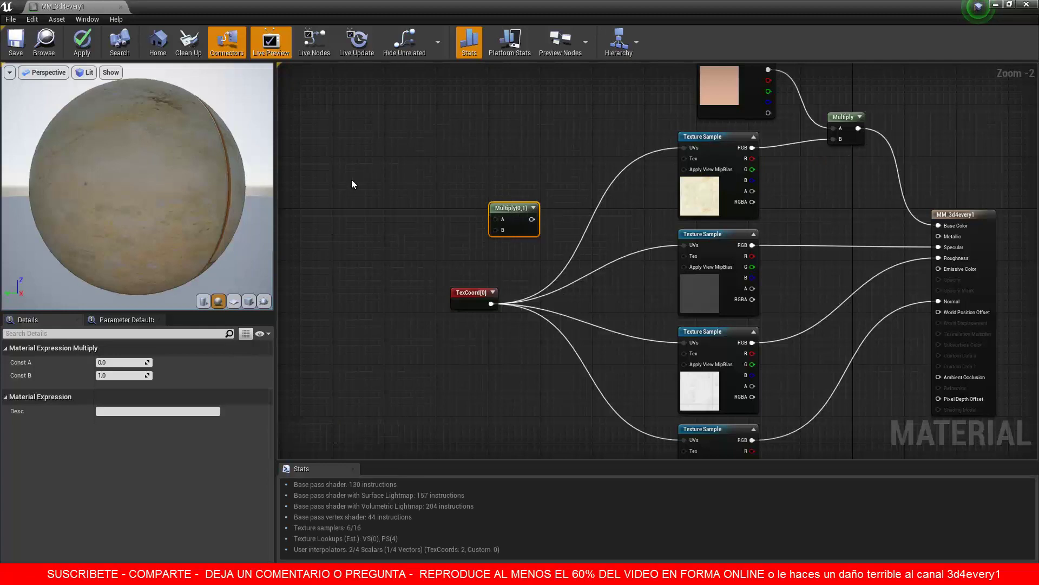
pyautogui.hotkey('ctrl', 'v')
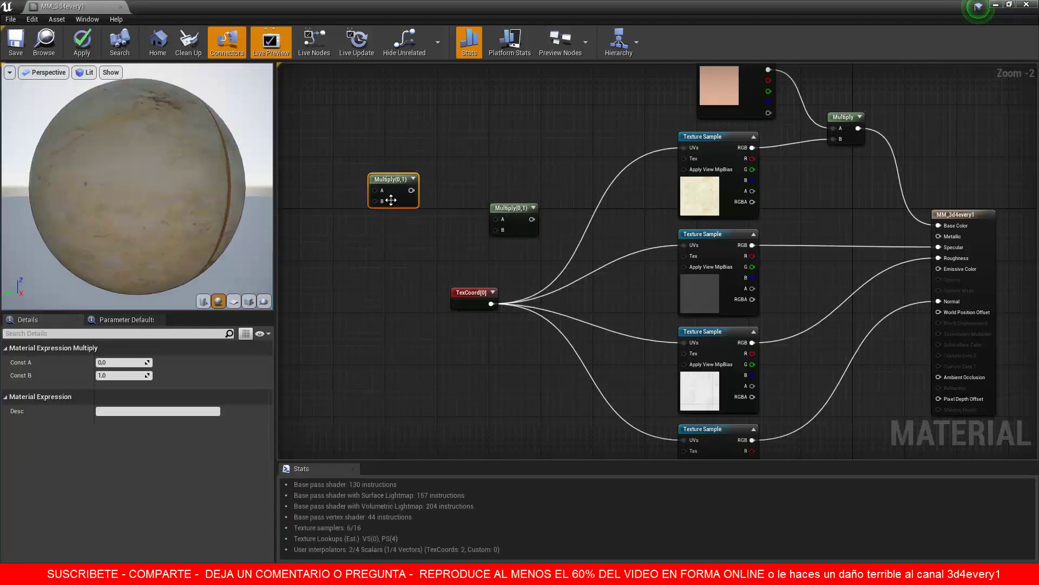
pyautogui.press('Delete')
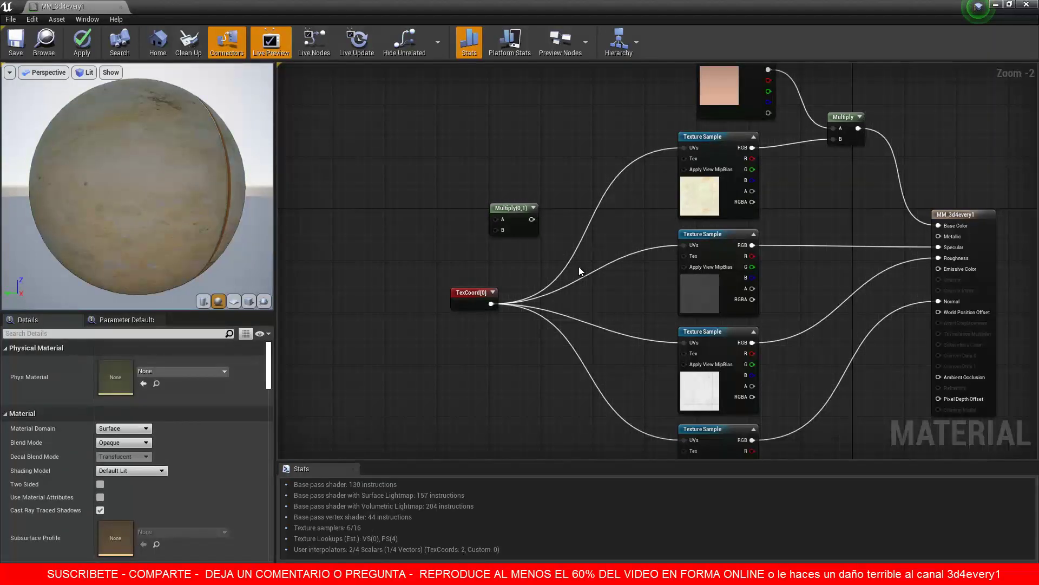
pyautogui.moveTo(521, 209); pyautogui.dragTo(521, 228)
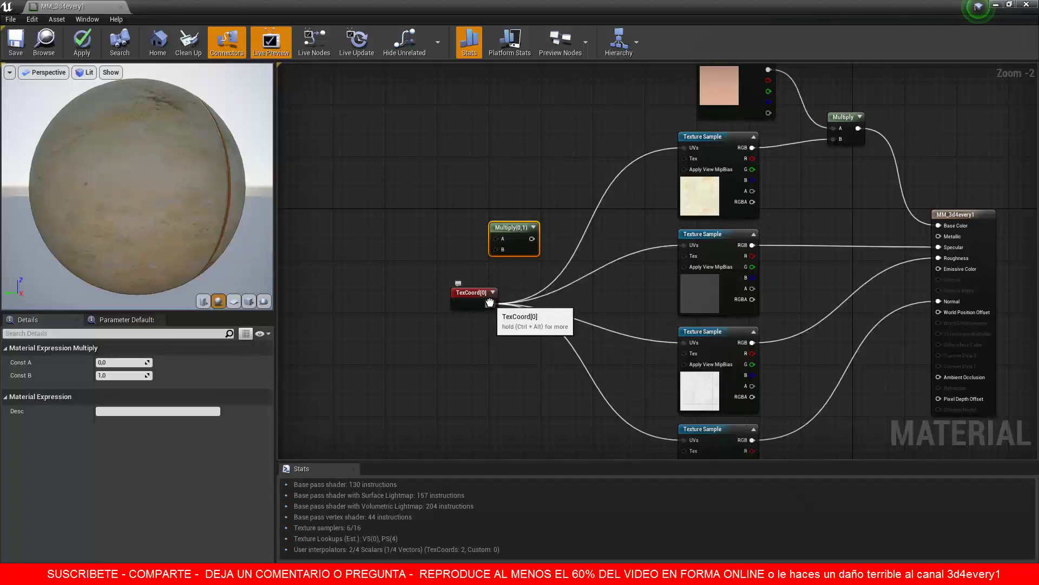
# Transfer all TexCoord links to the copied Multiply node's output and connect TexCoord to its input A.
pyautogui.keyDown('ctrl'); pyautogui.moveTo(490, 304); pyautogui.dragTo(532, 238); pyautogui.keyUp('ctrl')
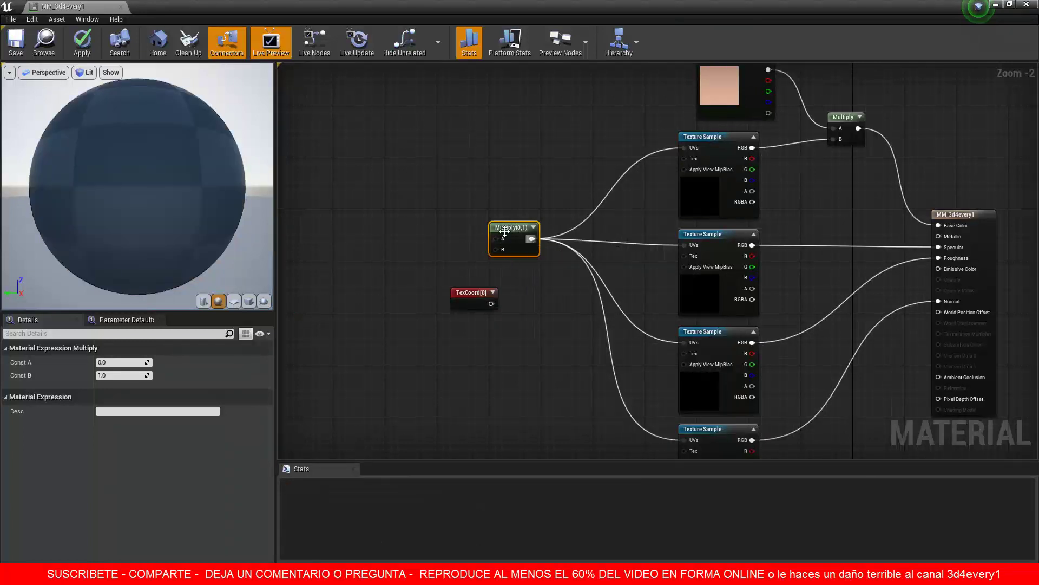
pyautogui.moveTo(466, 294); pyautogui.dragTo(428, 261)
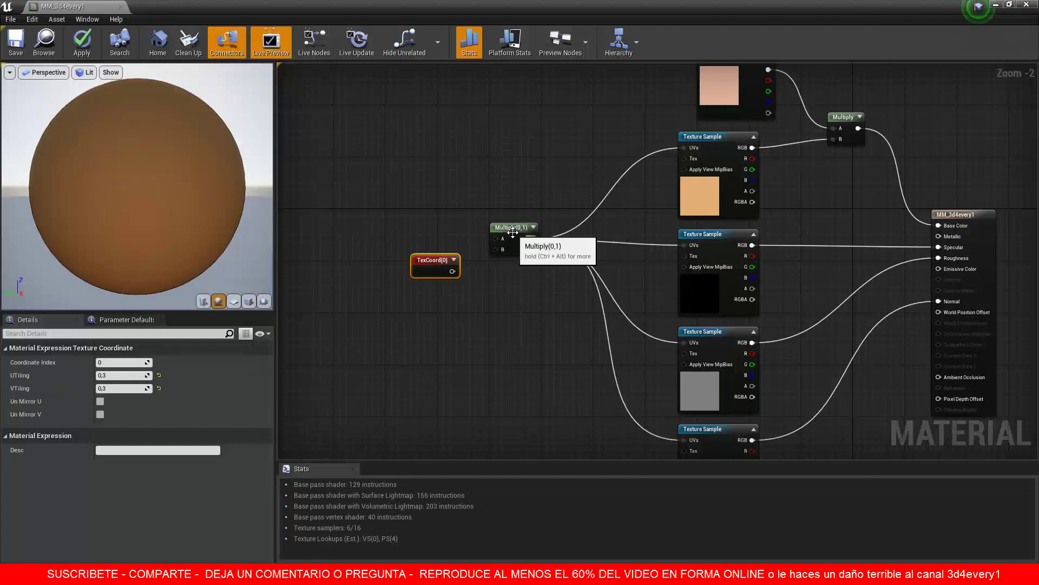
pyautogui.moveTo(512, 233); pyautogui.dragTo(539, 257)
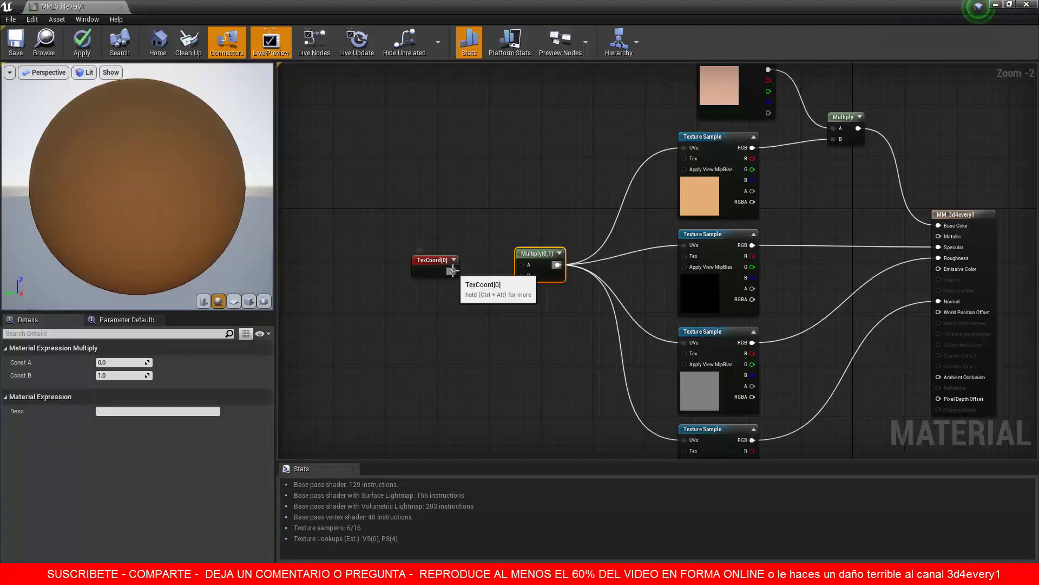
pyautogui.moveTo(452, 271); pyautogui.dragTo(522, 264)
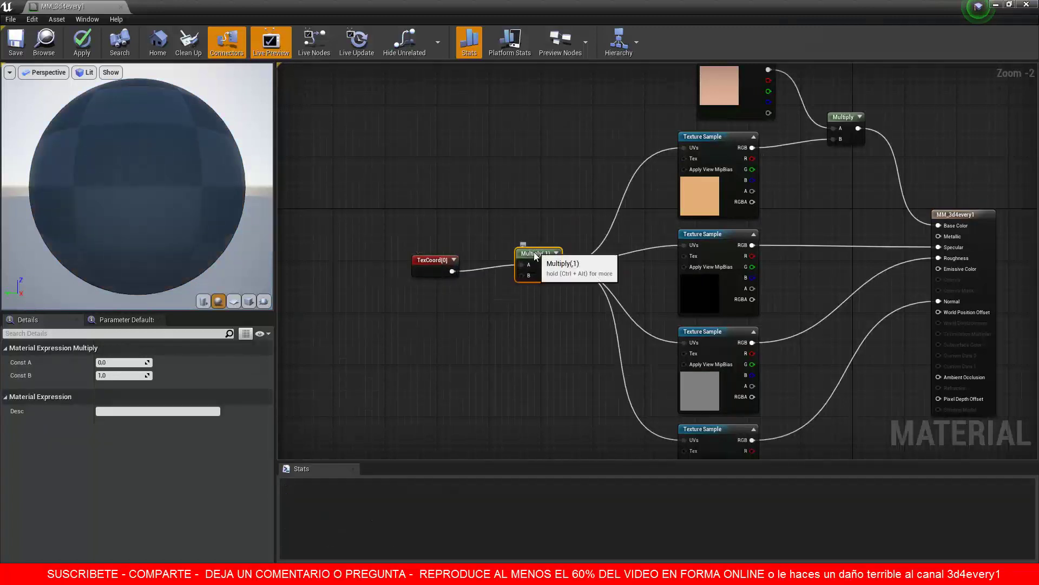
# Add a Constant node below TexCoord and connect it to input B of the UV Multiply node.
pyautogui.press('1')
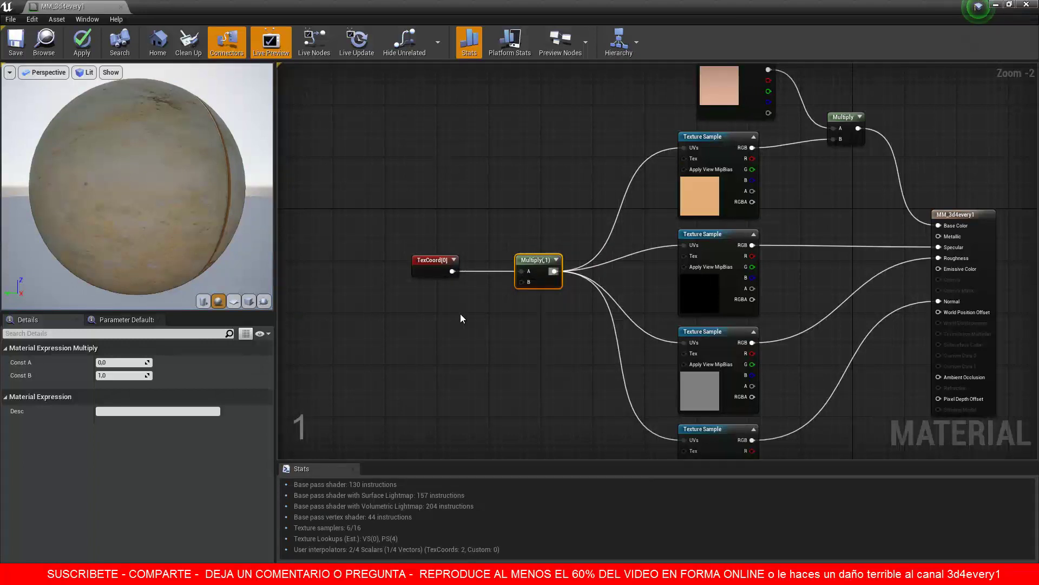
pyautogui.click(456, 318)
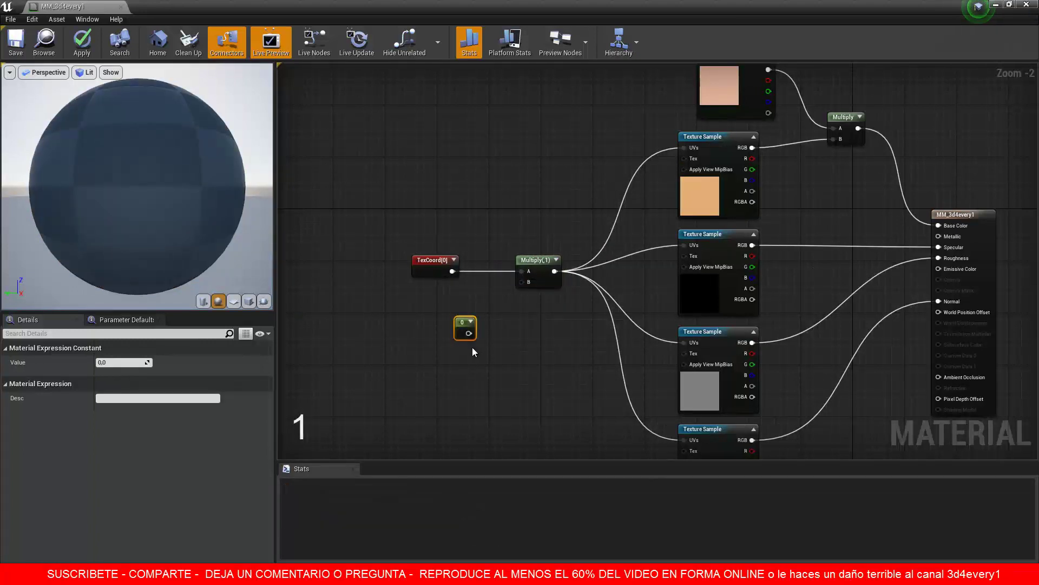
pyautogui.moveTo(469, 333); pyautogui.dragTo(522, 282)
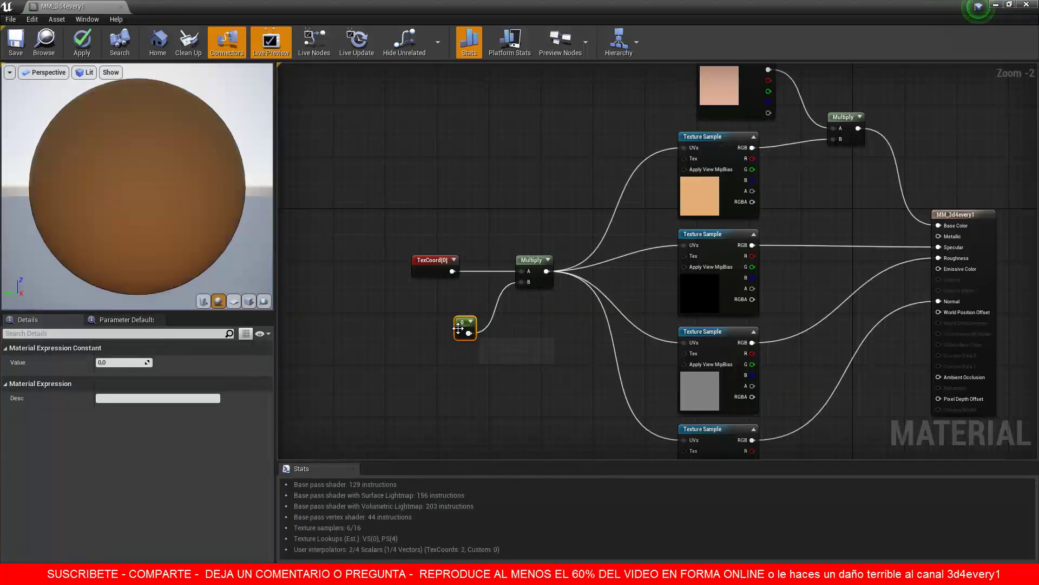
# Move the Constant node closer beneath TexCoord, set its value to 1, and inspect the texture scale on the preview sphere.
pyautogui.moveTo(464, 320); pyautogui.dragTo(465, 311)
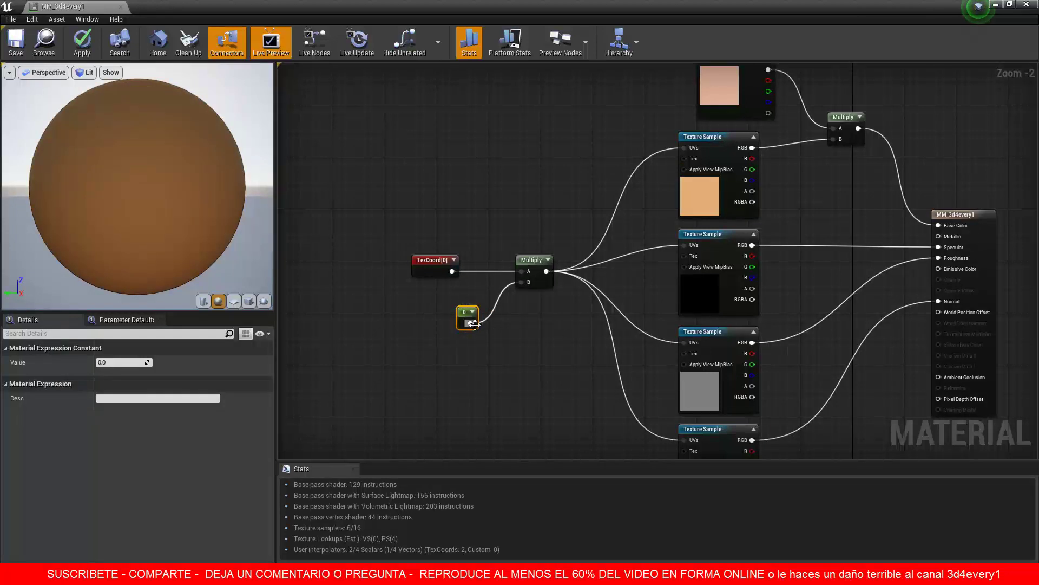
pyautogui.click(117, 364)
pyautogui.write('1')
pyautogui.press('Return')
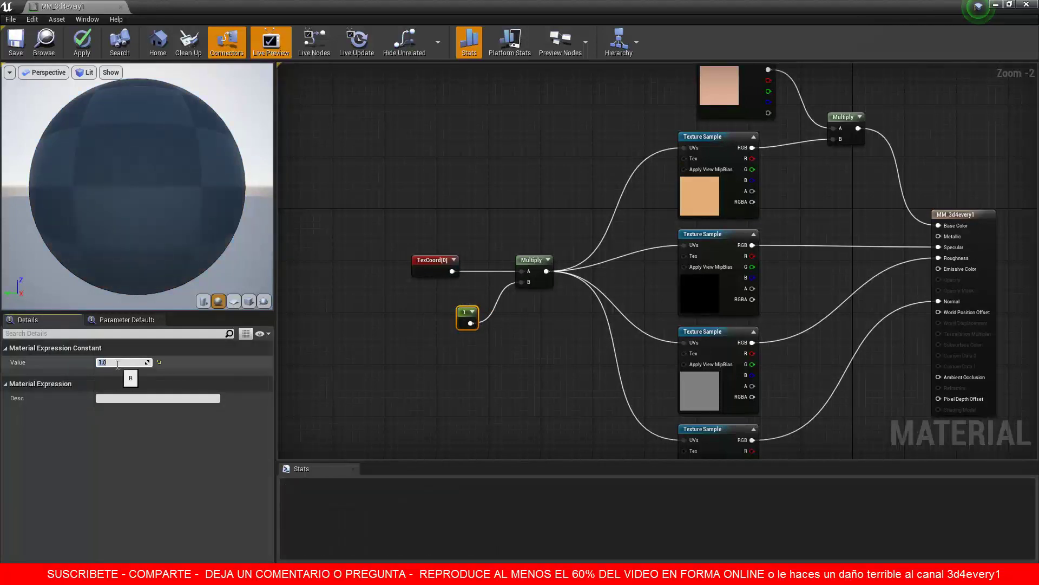
pyautogui.moveTo(209, 177); pyautogui.dragTo(64, 239)
pyautogui.moveTo(236, 180); pyautogui.dragTo(175, 150)
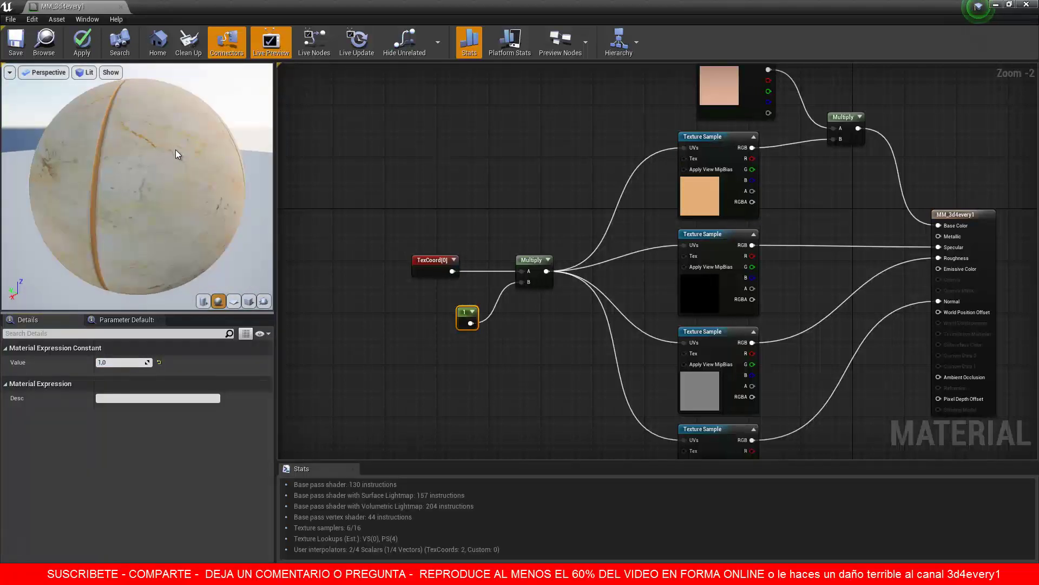
# Try a value of 3 for the UV tiling constant and check the tiling on the preview sphere.
pyautogui.click(113, 361)
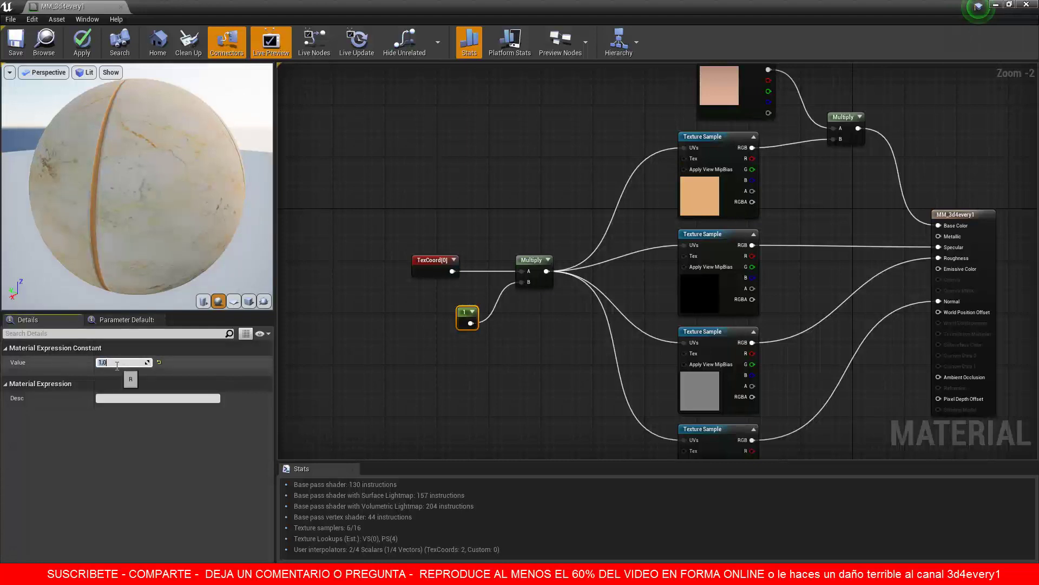
pyautogui.write('3')
pyautogui.press('Return')
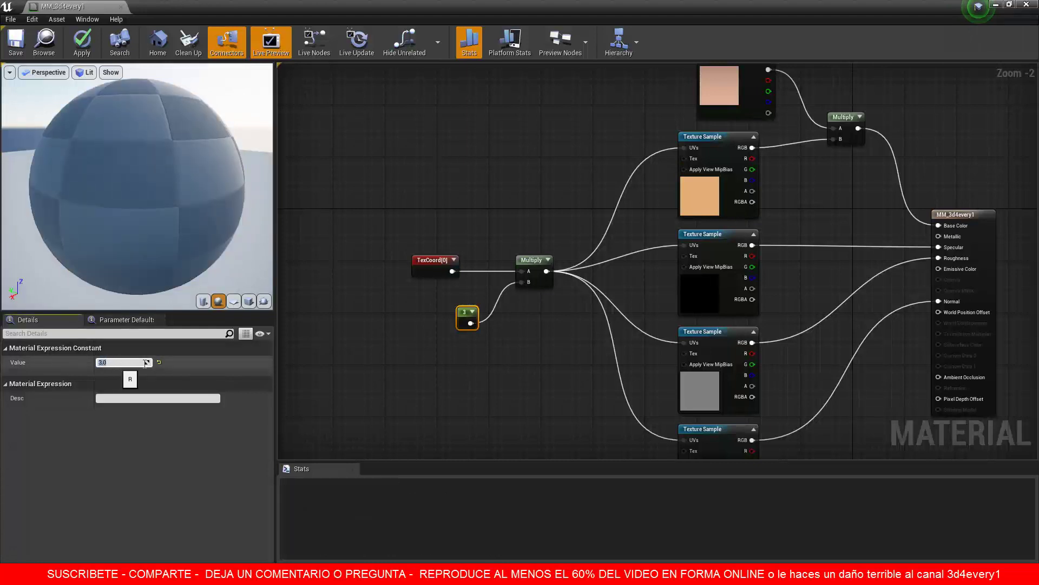
pyautogui.moveTo(125, 154); pyautogui.dragTo(133, 204)
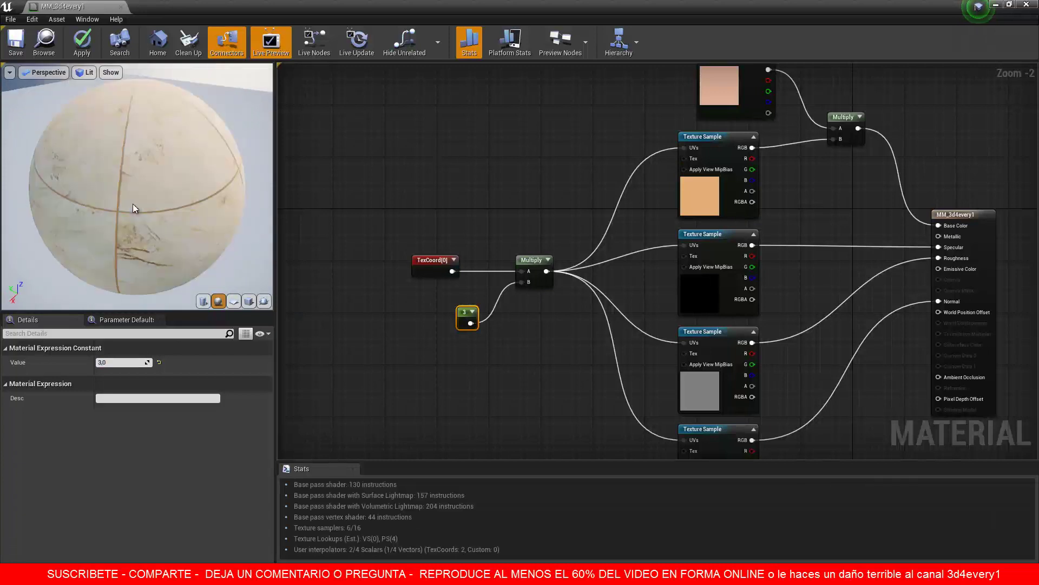
# Switch the material preview mesh to a cube and examine the tiling on its faces.
pyautogui.click(248, 302)
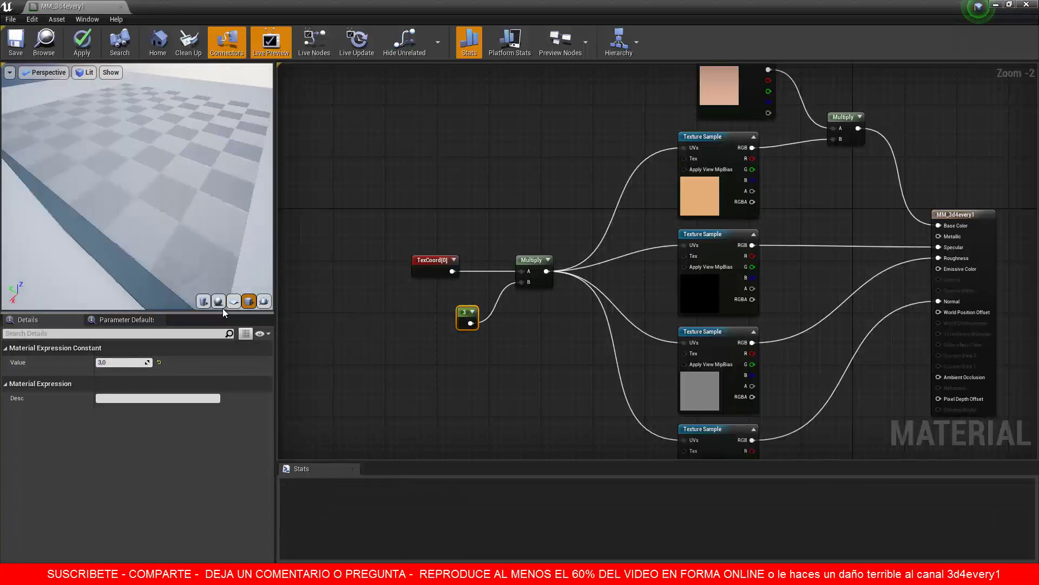
pyautogui.moveTo(182, 220); pyautogui.dragTo(139, 264)
pyautogui.scroll(5, 111, 183)
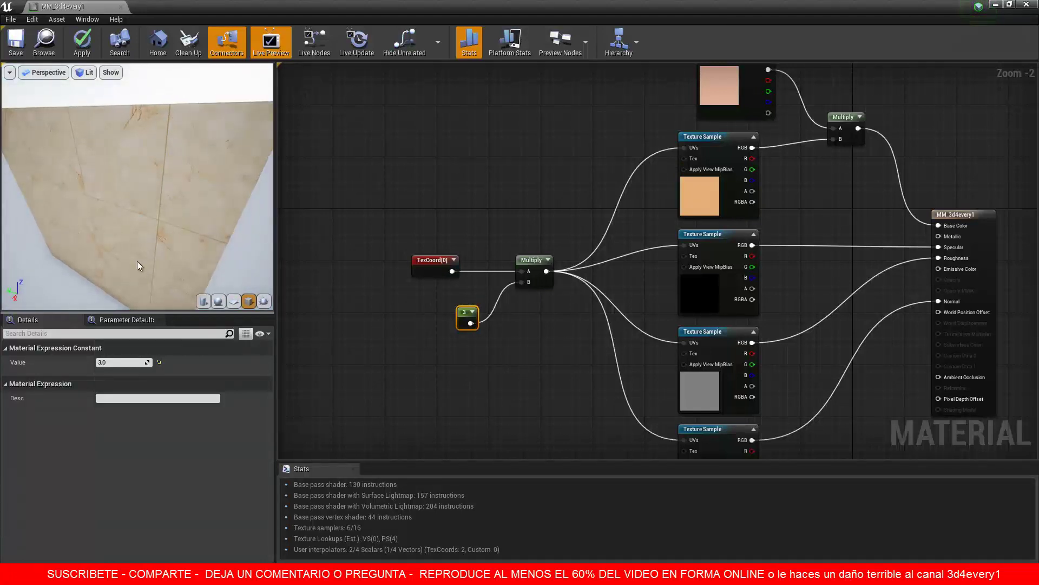
# Try a value of 5 for the UV tiling constant, return it to 1, and compare the results on the cube.
pyautogui.click(110, 361)
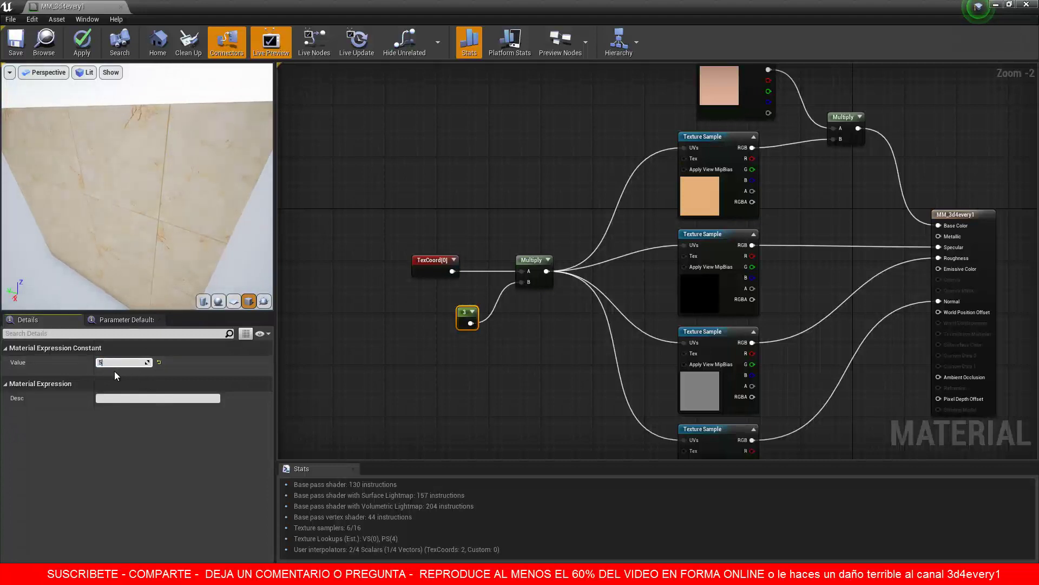
pyautogui.press('Return')
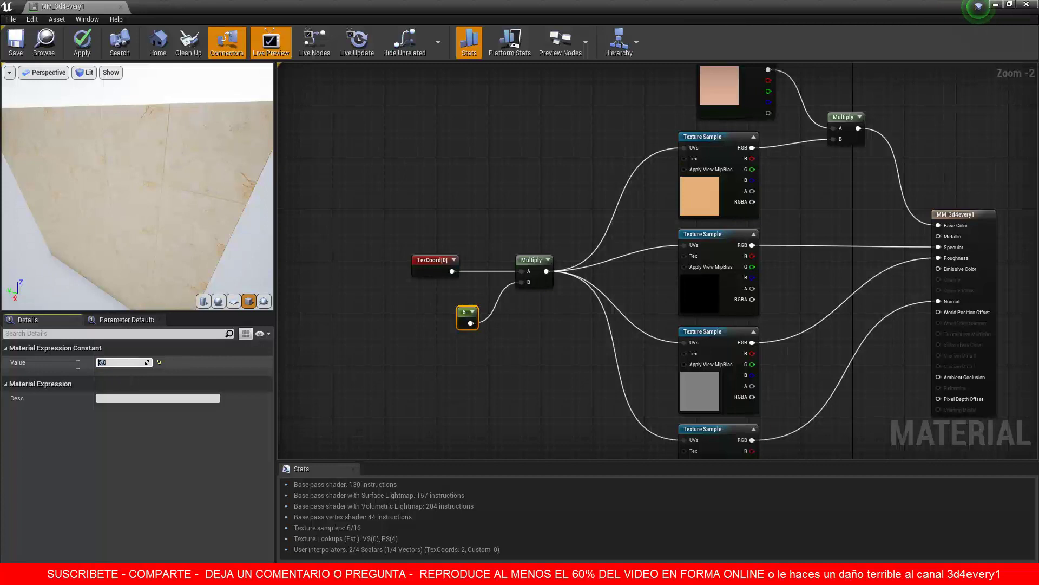
pyautogui.write('1')
pyautogui.press('Return')
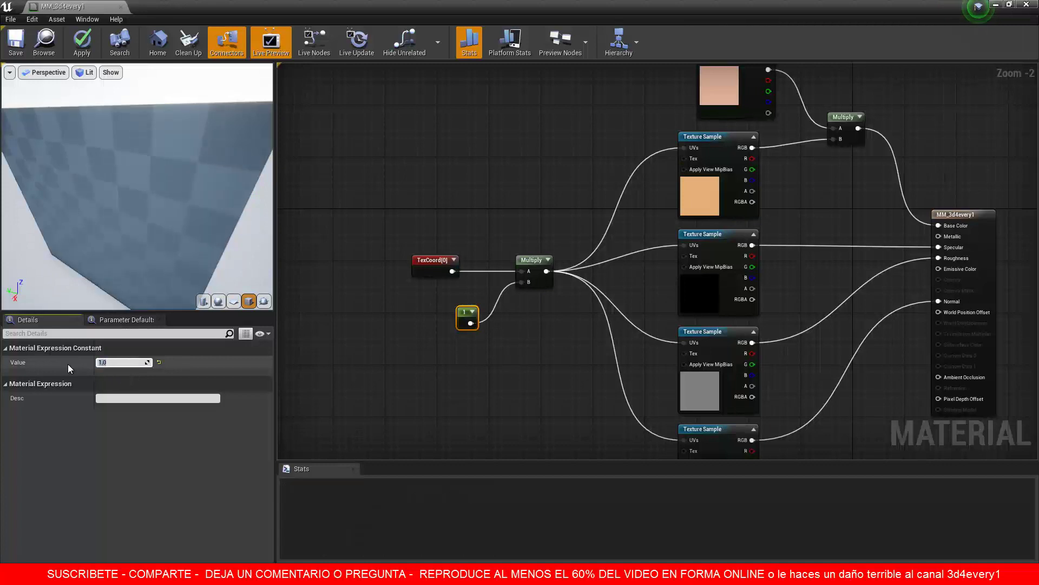
pyautogui.scroll(1, 181, 218)
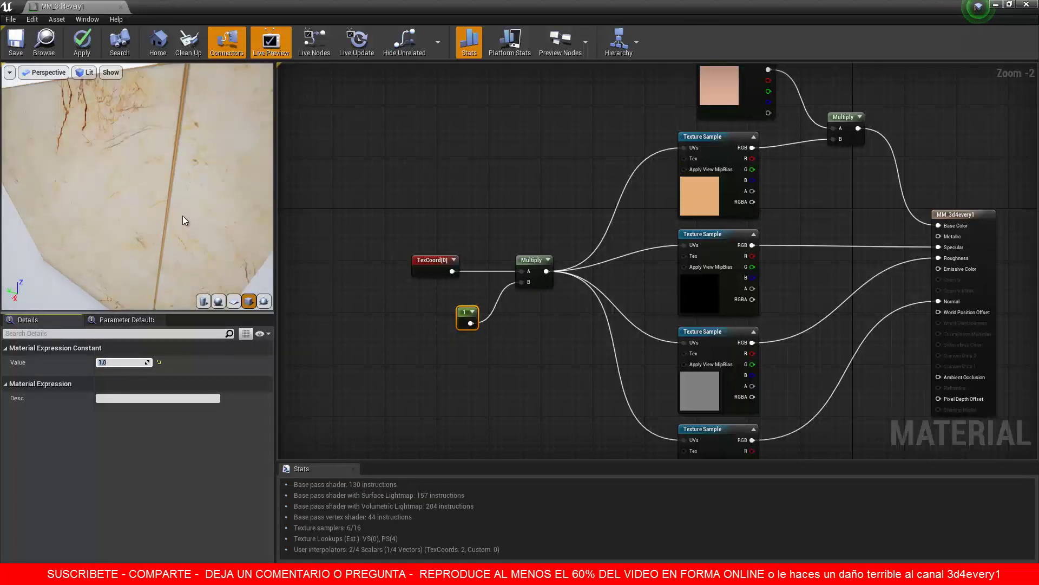
pyautogui.scroll(1, 181, 217)
pyautogui.scroll(-1, 180, 218)
pyautogui.moveTo(167, 230)
pyautogui.mouseDown()
pyautogui.moveTo(183, 173)
pyautogui.moveTo(166, 231)
pyautogui.mouseUp()
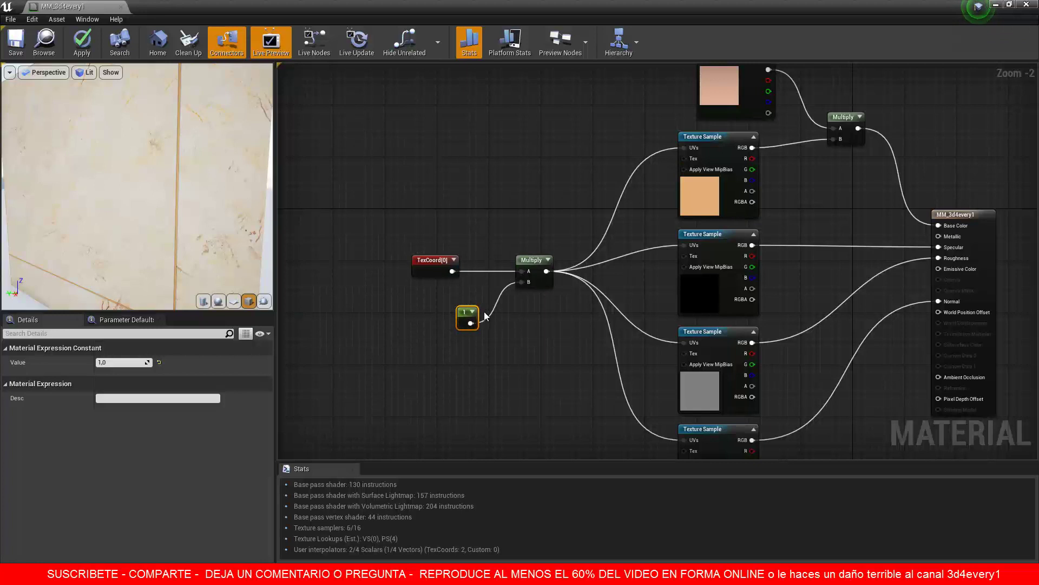
# Convert the UV tiling constant to a parameter named Tilling and nudge it slightly up toward TexCoord.
pyautogui.scroll(-2, 482, 336)
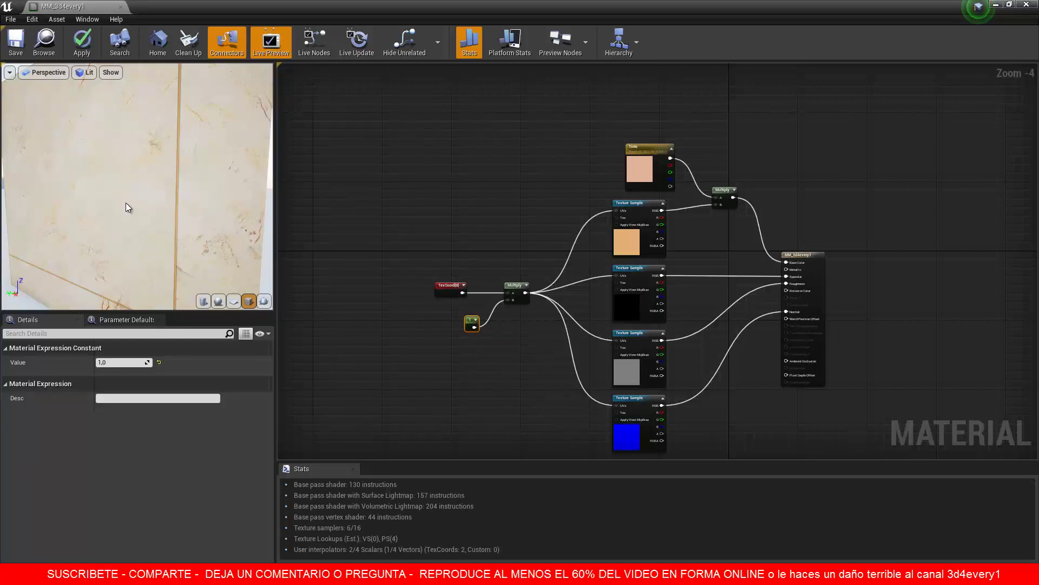
pyautogui.scroll(3, 473, 329)
pyautogui.rightClick(469, 319)
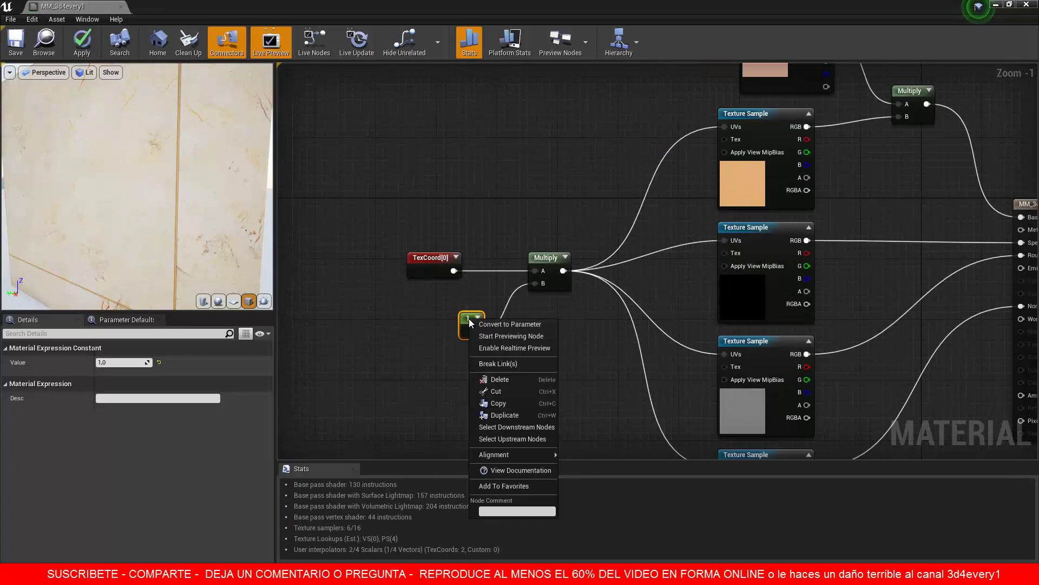
pyautogui.click(514, 324)
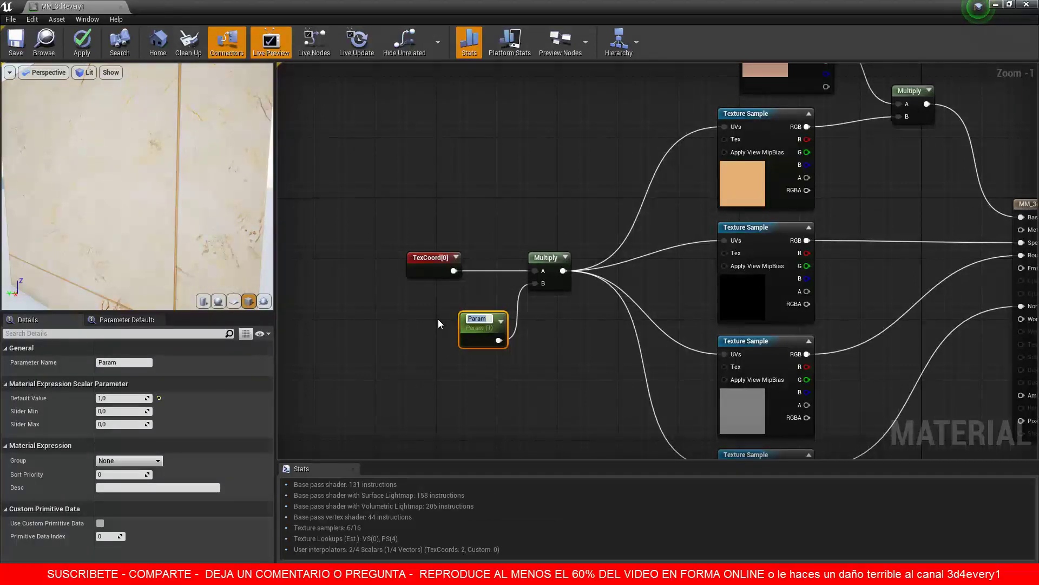
pyautogui.write('Tilling')
pyautogui.press('Return')
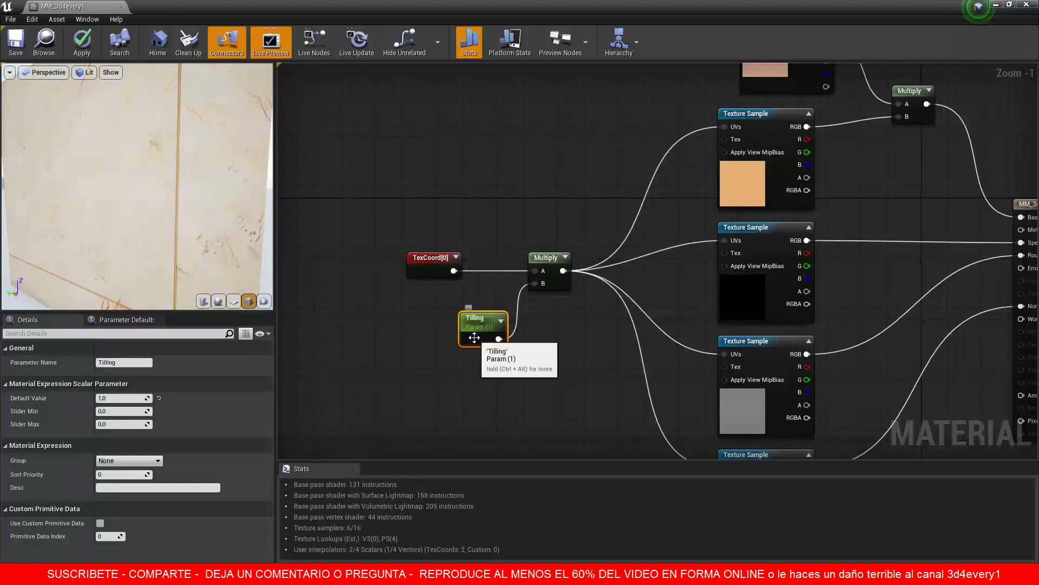
pyautogui.moveTo(484, 320); pyautogui.dragTo(483, 312)
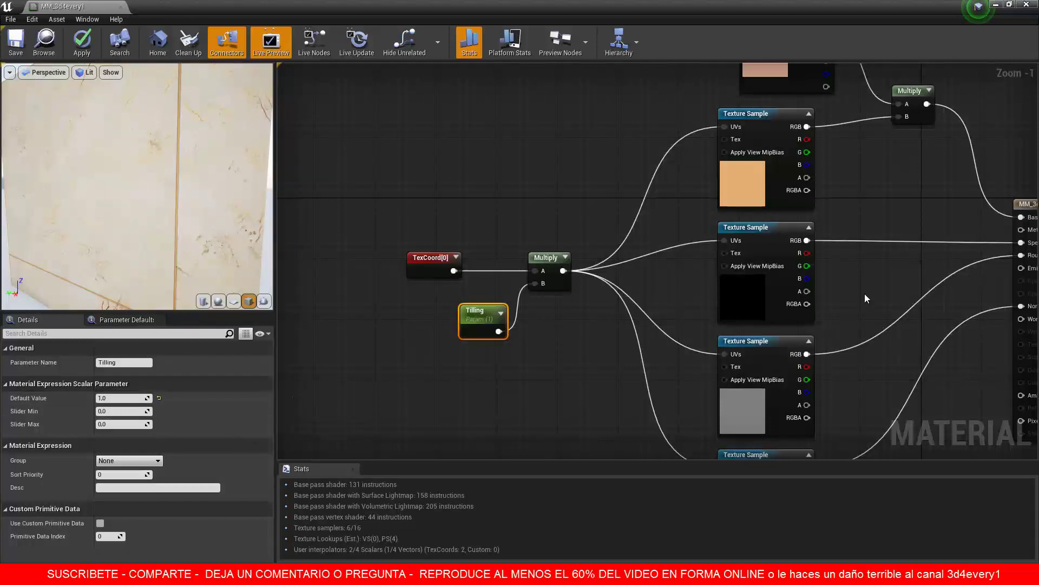
# Add a Constant node between the Texture Samples and the material output node and connect it to the Metallic input.
pyautogui.moveTo(865, 293); pyautogui.dragTo(602, 348, button='right')
pyautogui.scroll(1, 731, 262)
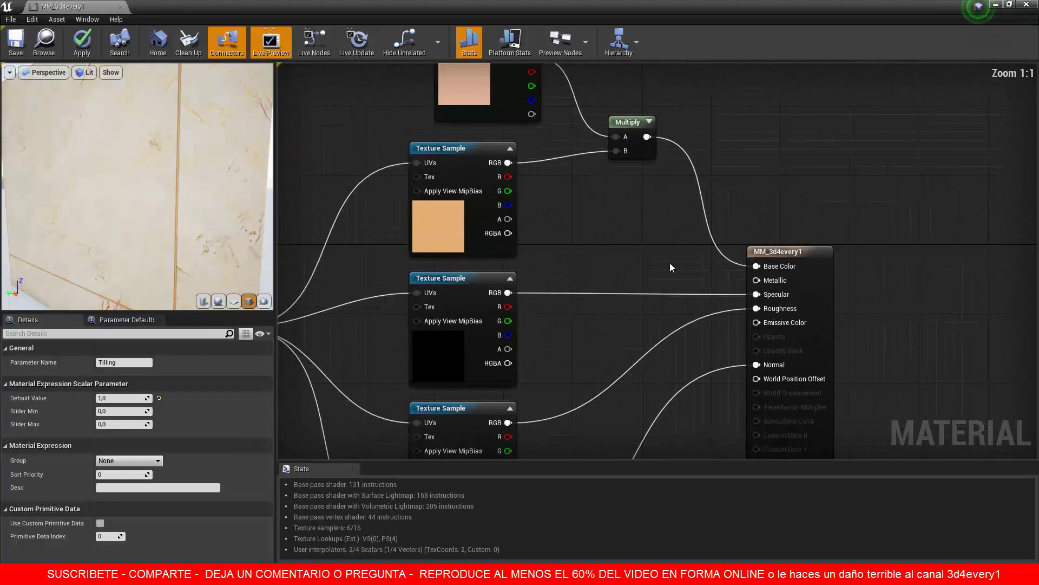
pyautogui.click(616, 255)
pyautogui.moveTo(634, 276); pyautogui.dragTo(756, 281)
pyautogui.moveTo(632, 258); pyautogui.dragTo(642, 255)
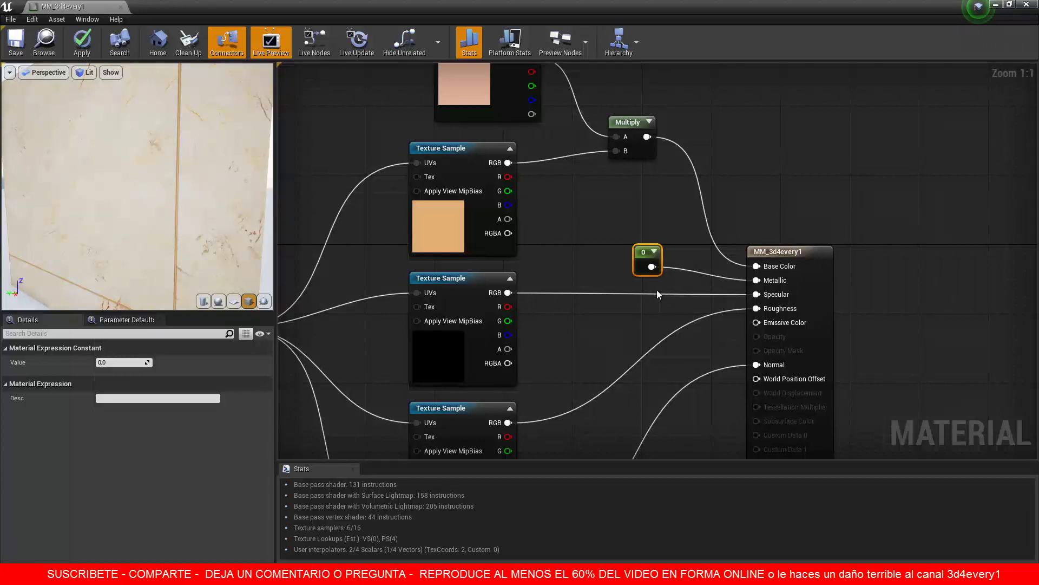
# Convert the Metallic constant to a parameter named Metalico and move it slightly away from the material output node.
pyautogui.rightClick(652, 253)
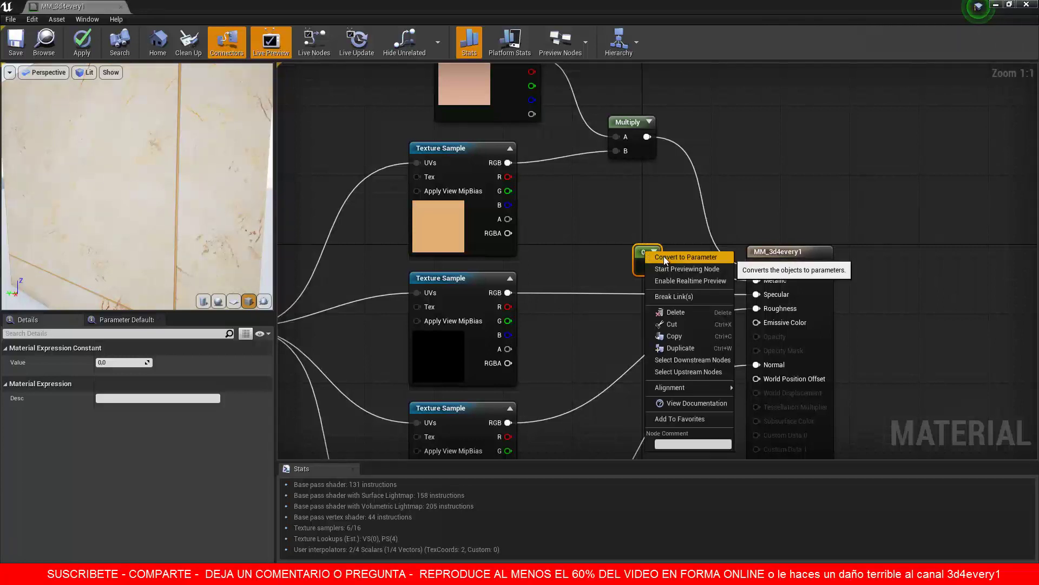
pyautogui.click(664, 257)
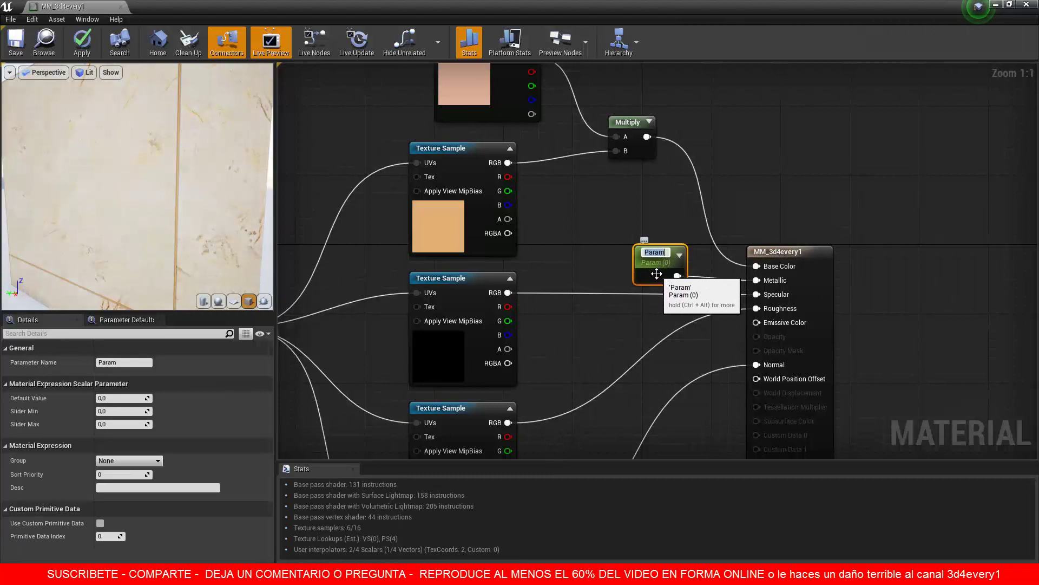
pyautogui.write('Metalico')
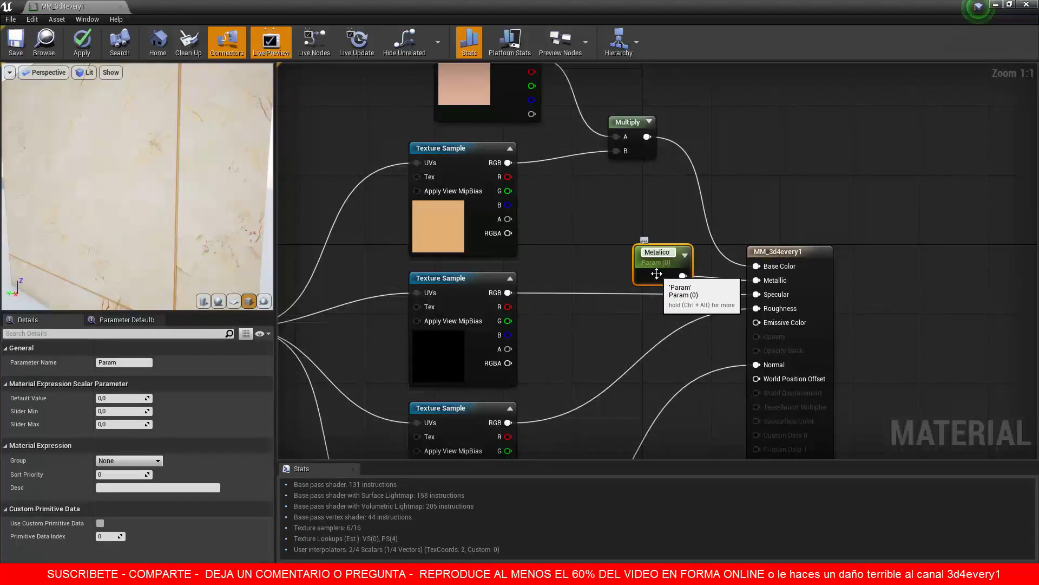
pyautogui.press('Return')
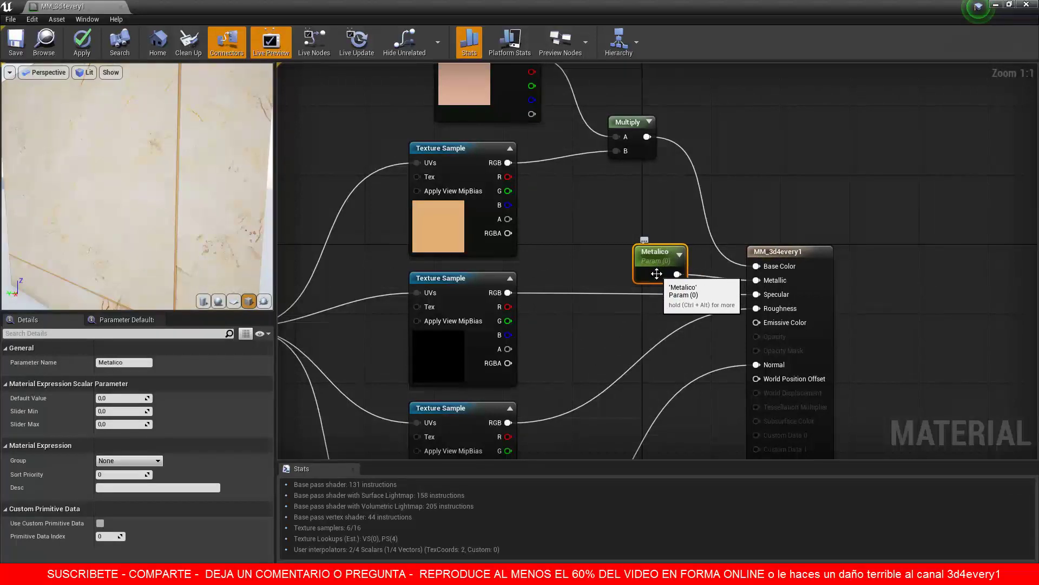
pyautogui.moveTo(657, 273); pyautogui.dragTo(640, 265)
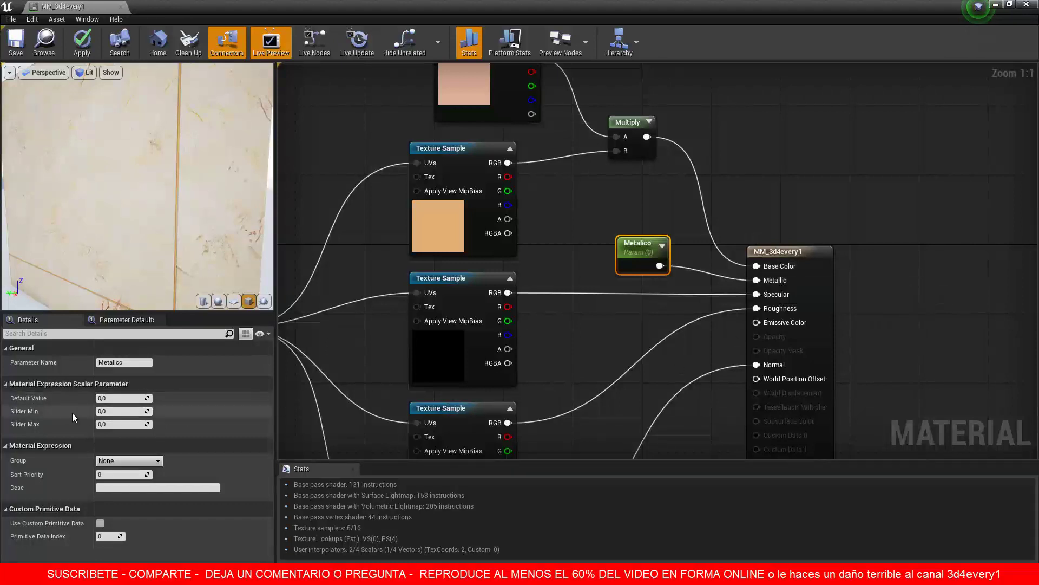
# Set the Metalico parameter's Slider Max to 1.
pyautogui.click(111, 425)
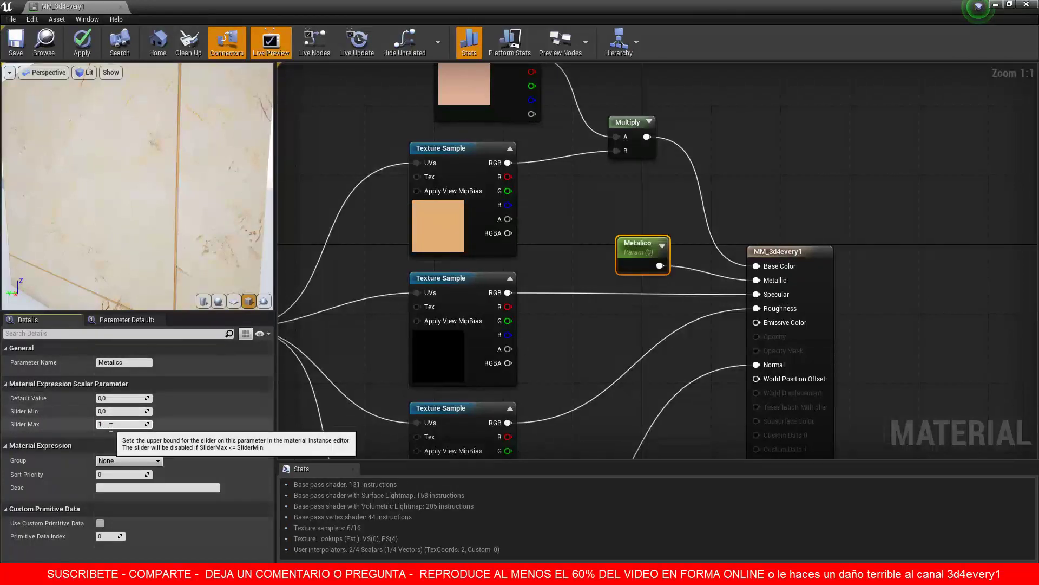
pyautogui.write('1')
pyautogui.press('Return')
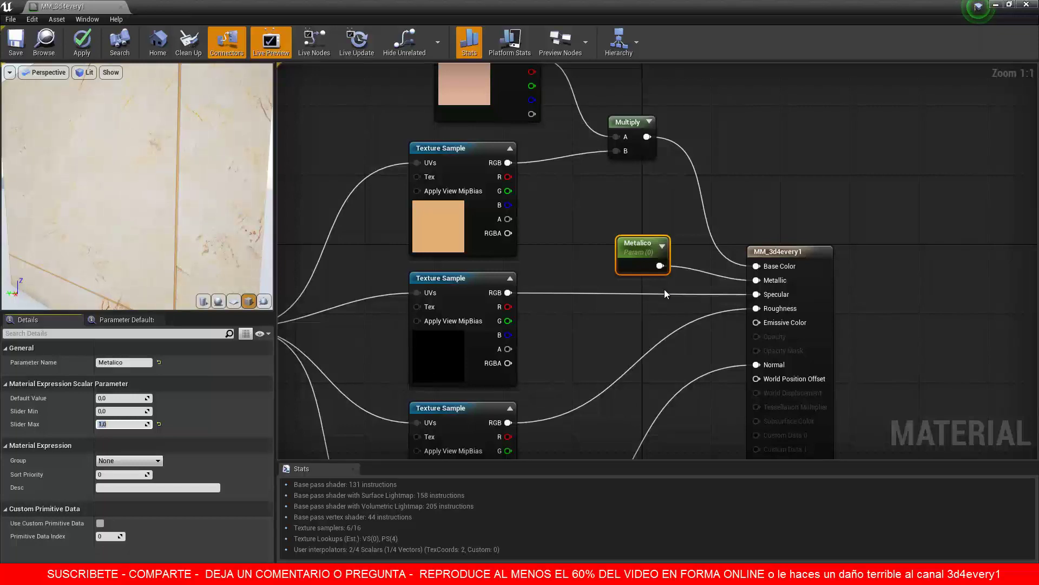
# Save the MM_3d4every1 master material and close its editor.
pyautogui.scroll(-5, 670, 284)
pyautogui.scroll(1, 458, 323)
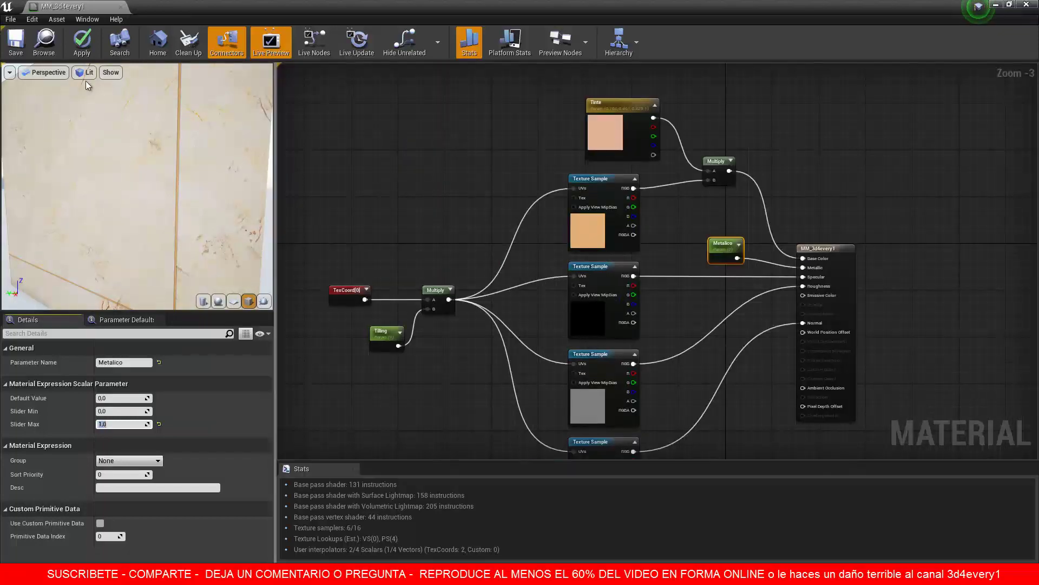
pyautogui.click(16, 40)
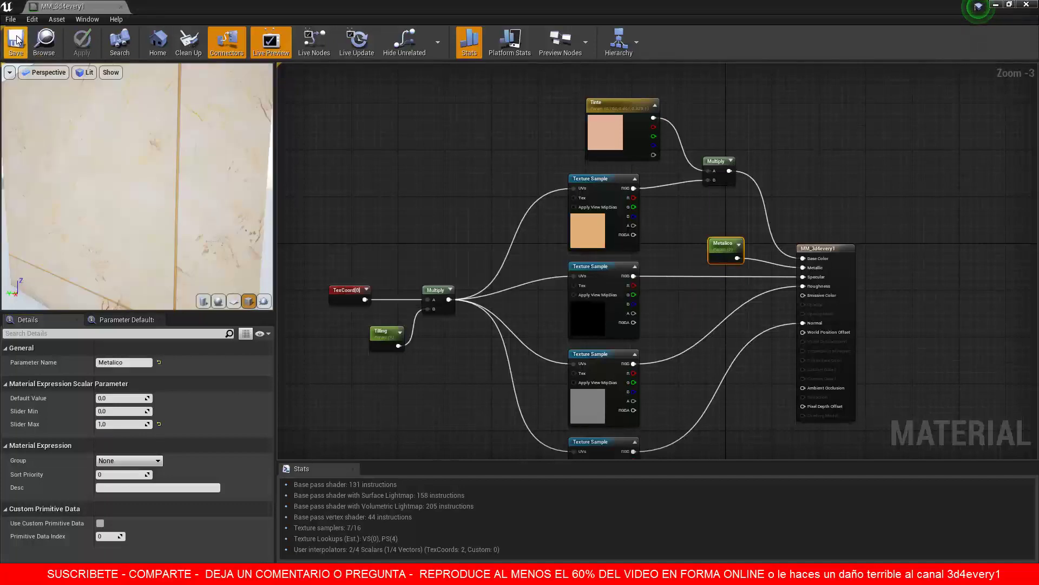
pyautogui.scroll(-1, 675, 247)
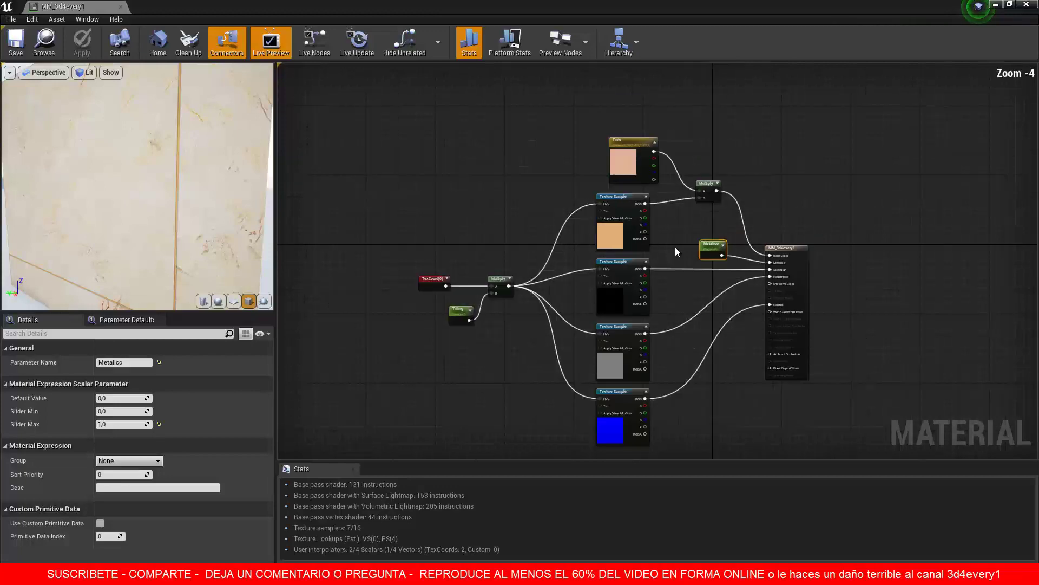
pyautogui.moveTo(651, 243); pyautogui.dragTo(645, 224, button='right')
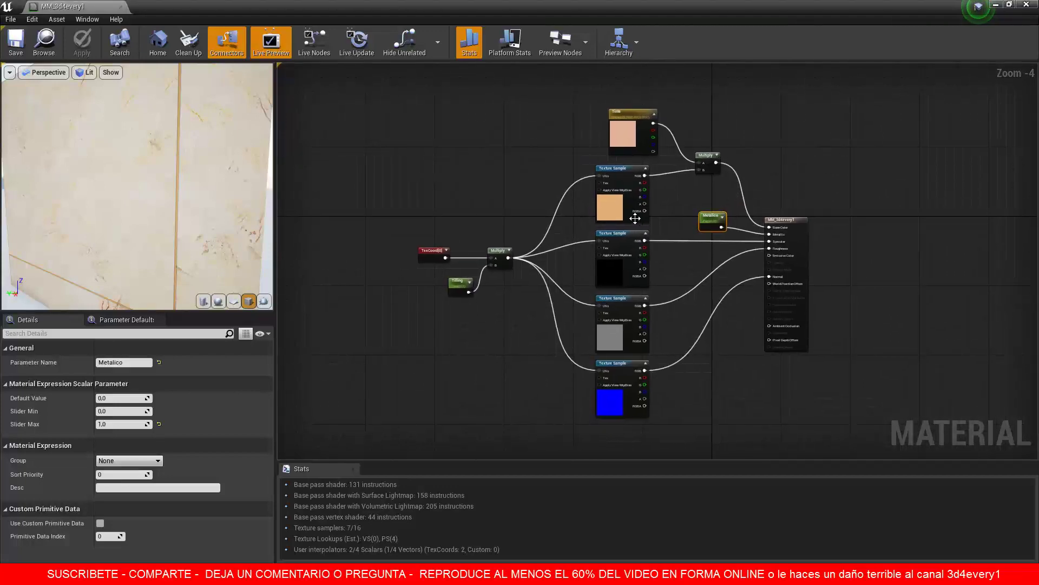
pyautogui.click(120, 7)
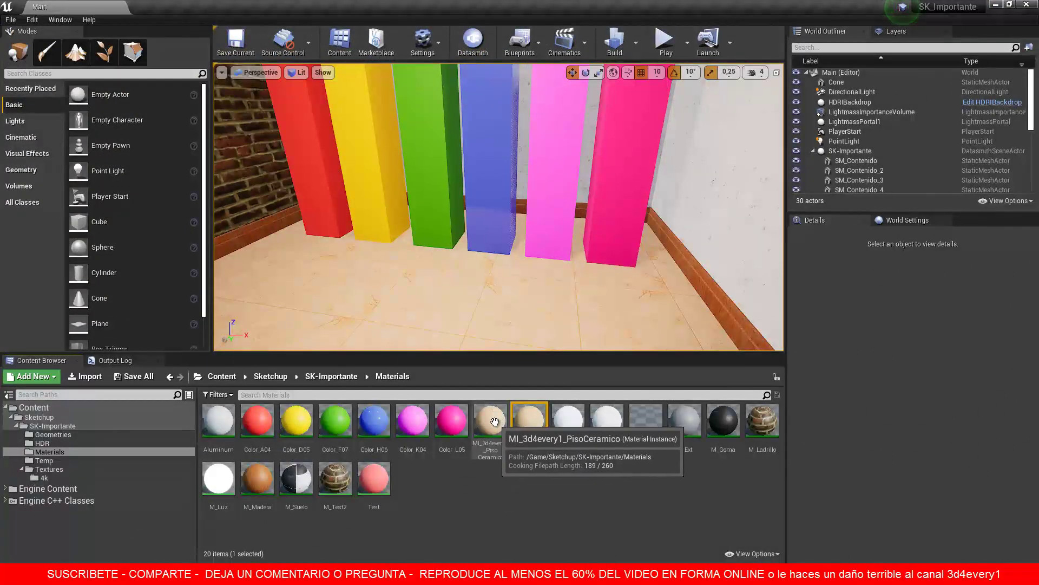
# Open the MI_3d4every1_PisoCeramico material instance in a smaller window placed so that the floor in the level viewport stays visible.
pyautogui.doubleClick(499, 443)
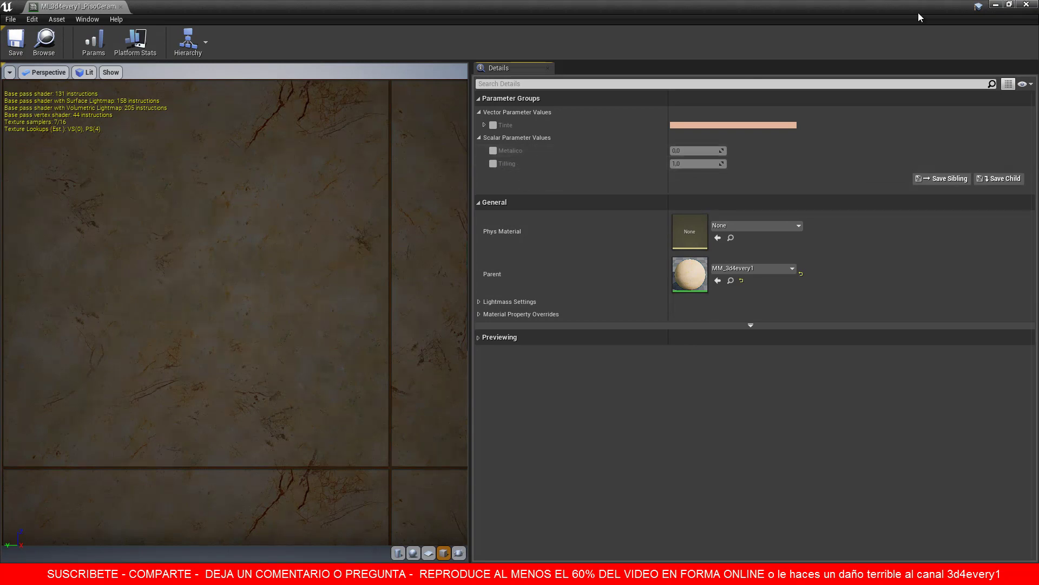
pyautogui.click(1009, 5)
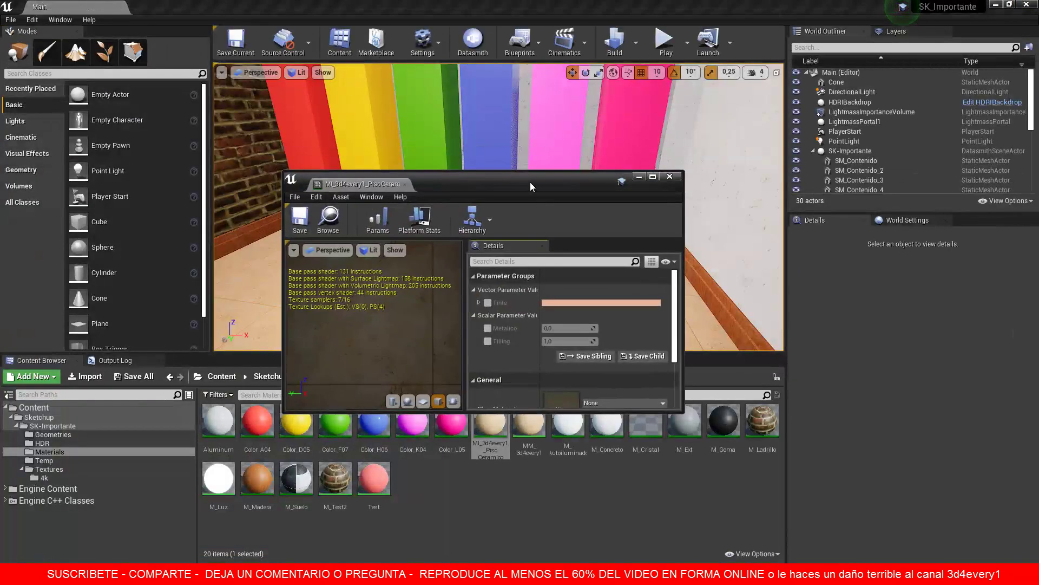
pyautogui.moveTo(531, 183); pyautogui.dragTo(801, 112)
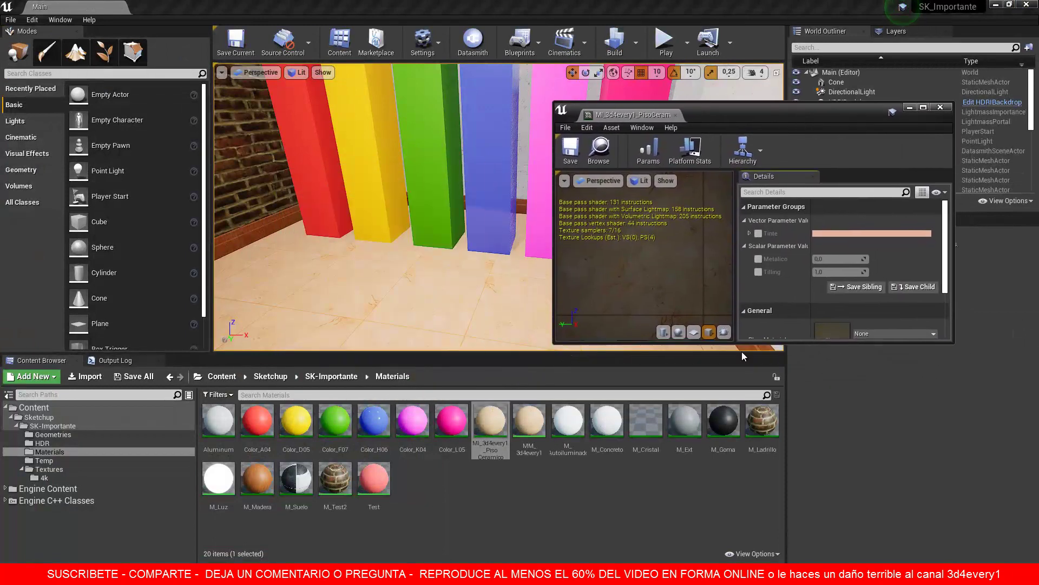
# Enlarge the material instance window, enable the Tinte override and set it to a dark reddish brown, hex sRGB 925C59FF.
pyautogui.moveTo(736, 287); pyautogui.dragTo(721, 286)
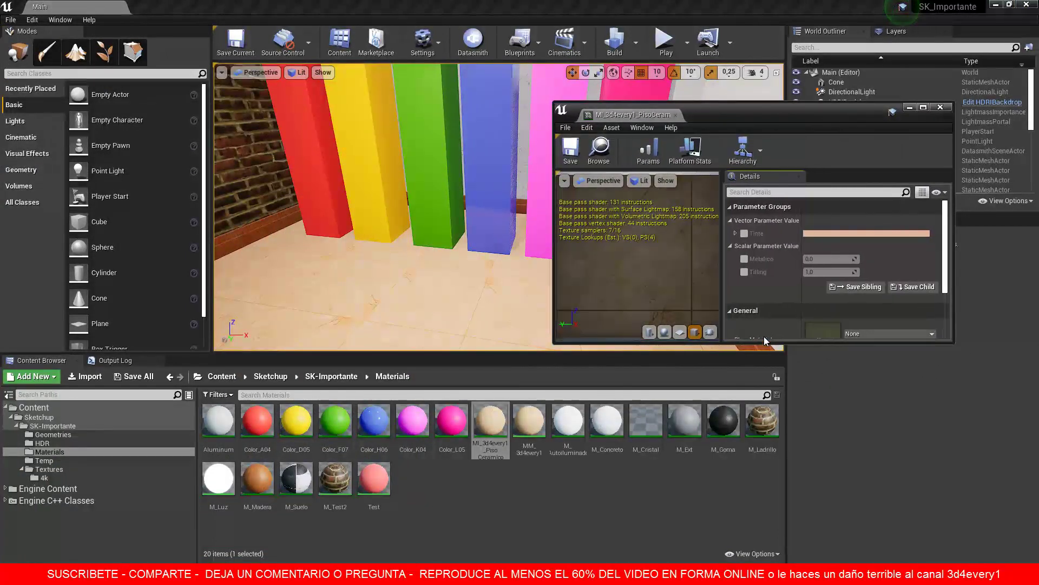
pyautogui.moveTo(764, 343); pyautogui.dragTo(767, 514)
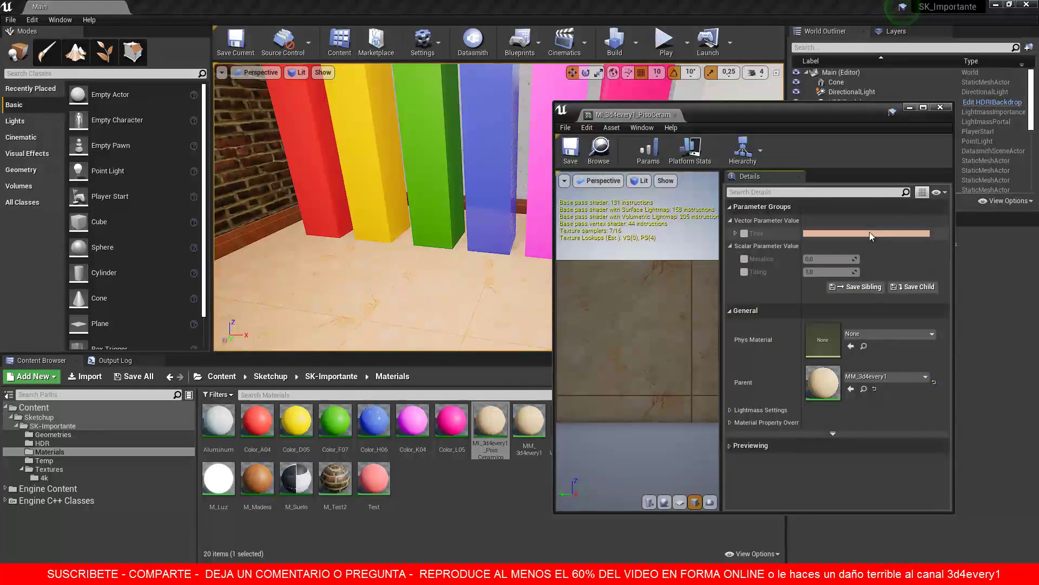
pyautogui.click(744, 234)
pyautogui.click(862, 233)
pyautogui.moveTo(716, 326); pyautogui.dragTo(672, 298)
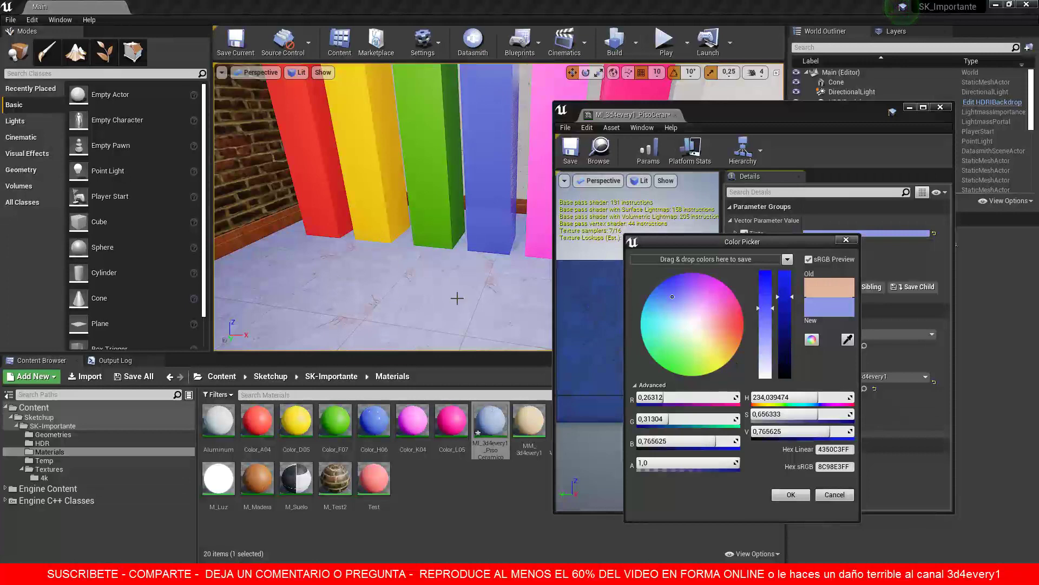
pyautogui.moveTo(670, 309)
pyautogui.mouseDown()
pyautogui.moveTo(665, 347)
pyautogui.moveTo(694, 360)
pyautogui.moveTo(671, 342)
pyautogui.moveTo(717, 290)
pyautogui.mouseUp()
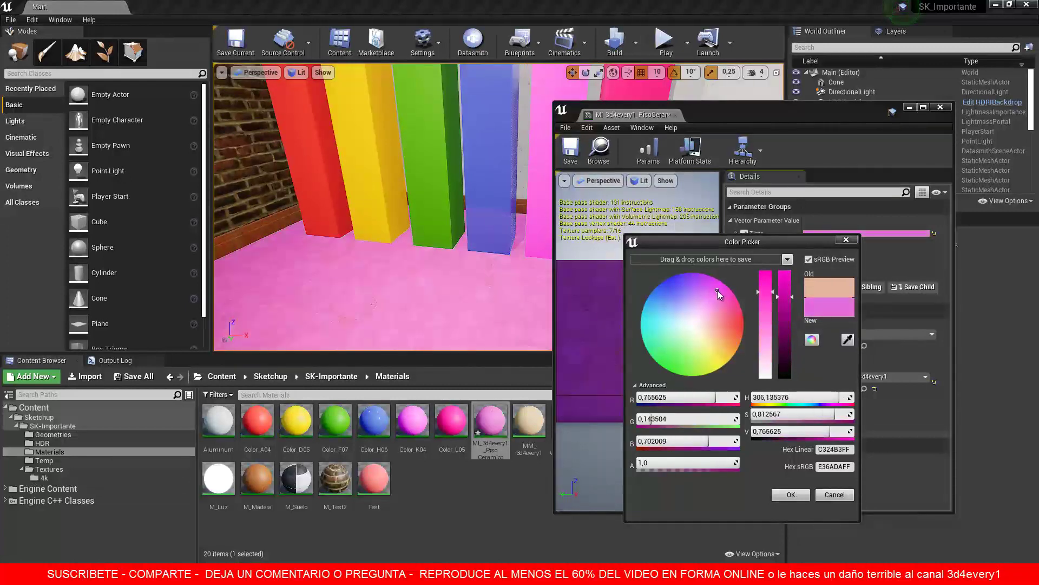
pyautogui.click(733, 320)
pyautogui.click(725, 328)
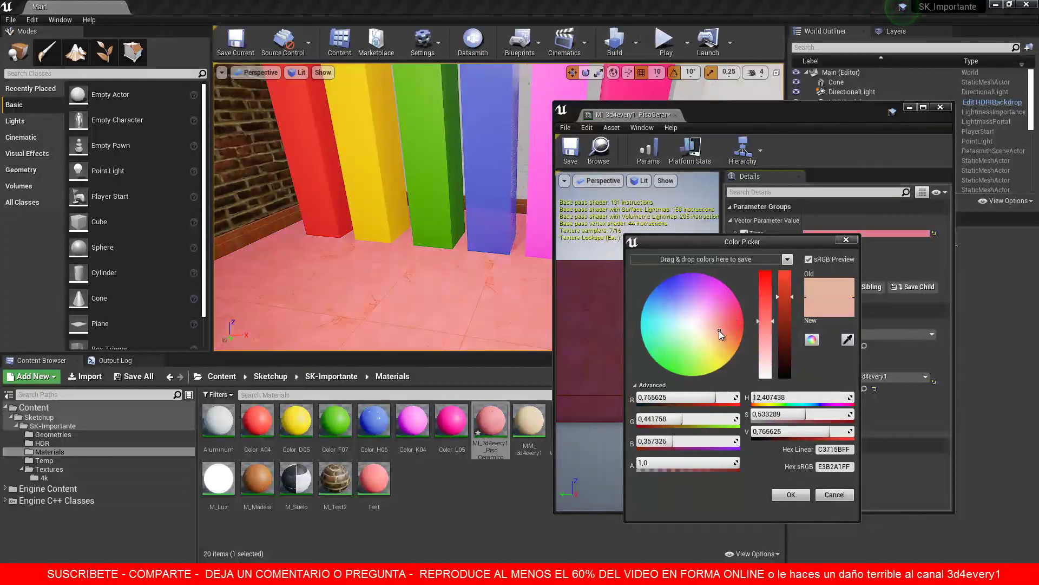
pyautogui.moveTo(785, 296); pyautogui.dragTo(784, 347)
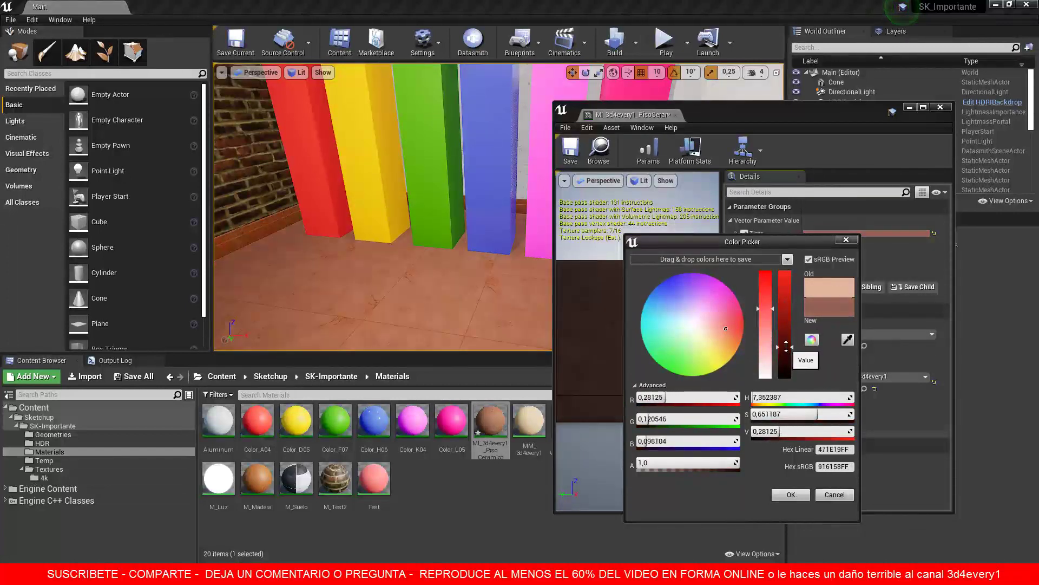
pyautogui.click(726, 326)
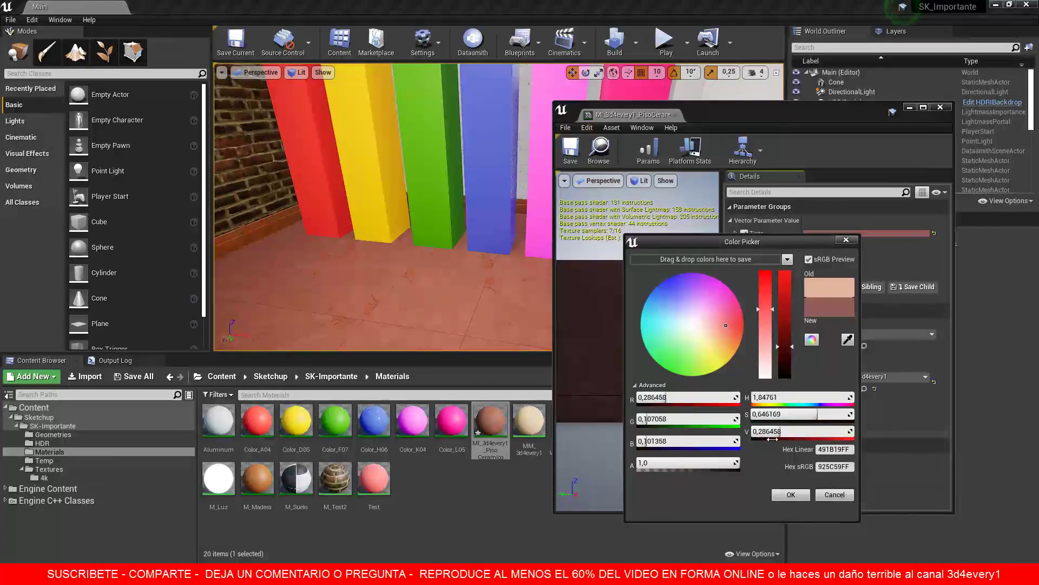
pyautogui.click(791, 494)
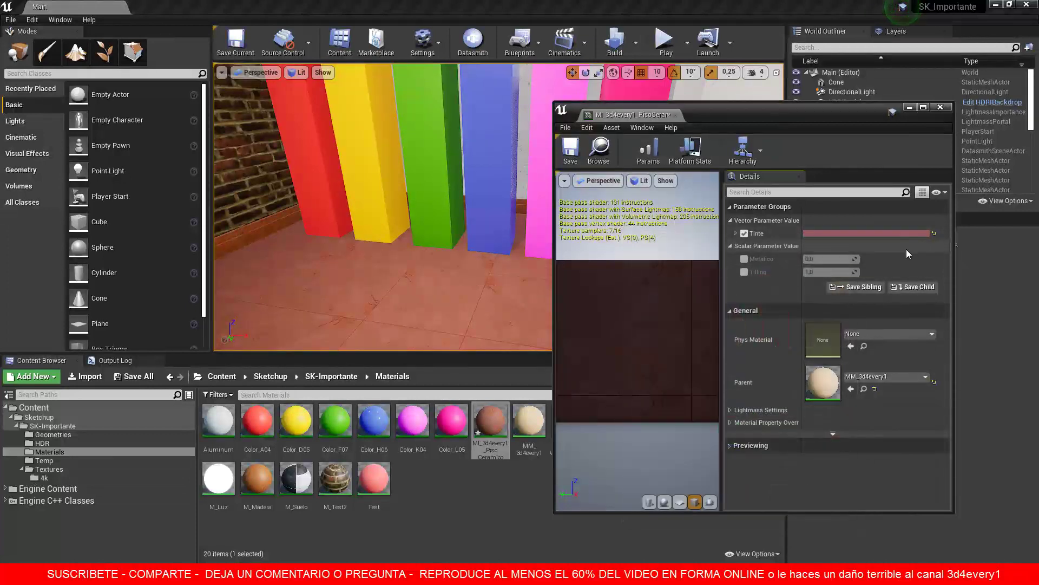
# Try the Metalico override at 1 on the floor, return it to 0 and disable the override.
pyautogui.click(743, 259)
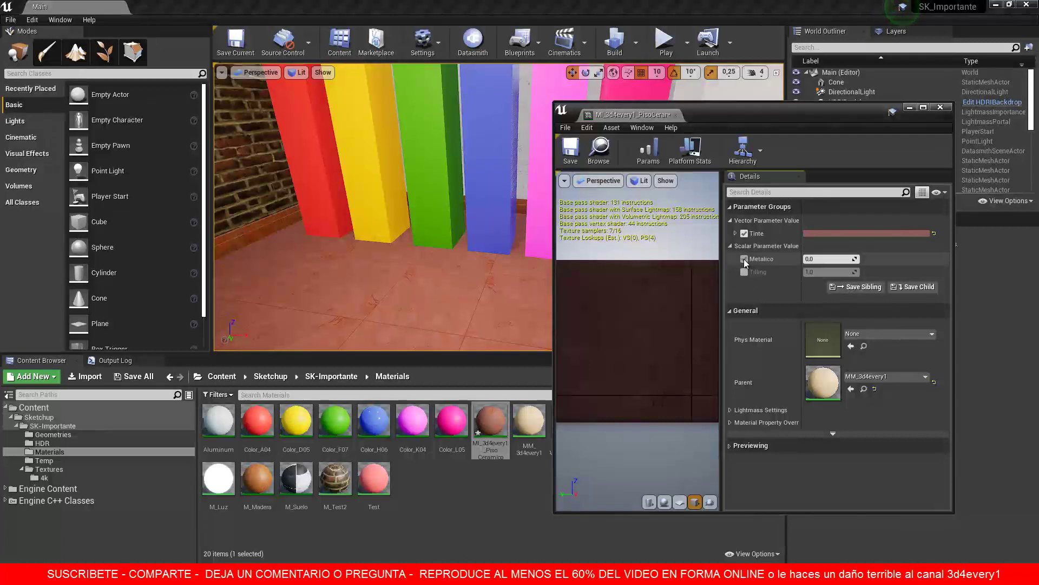
pyautogui.click(816, 259)
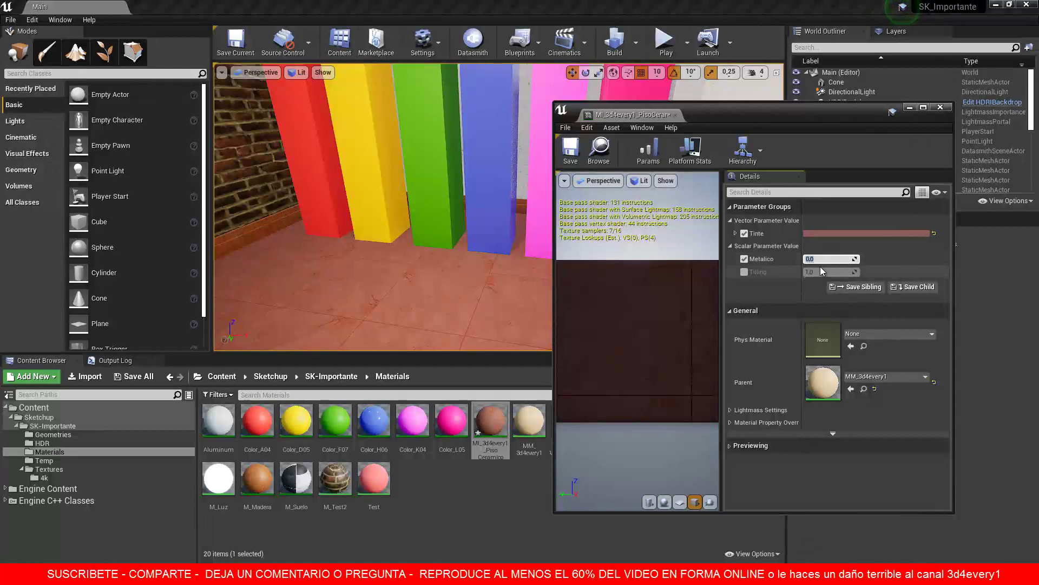
pyautogui.write('1')
pyautogui.press('Return')
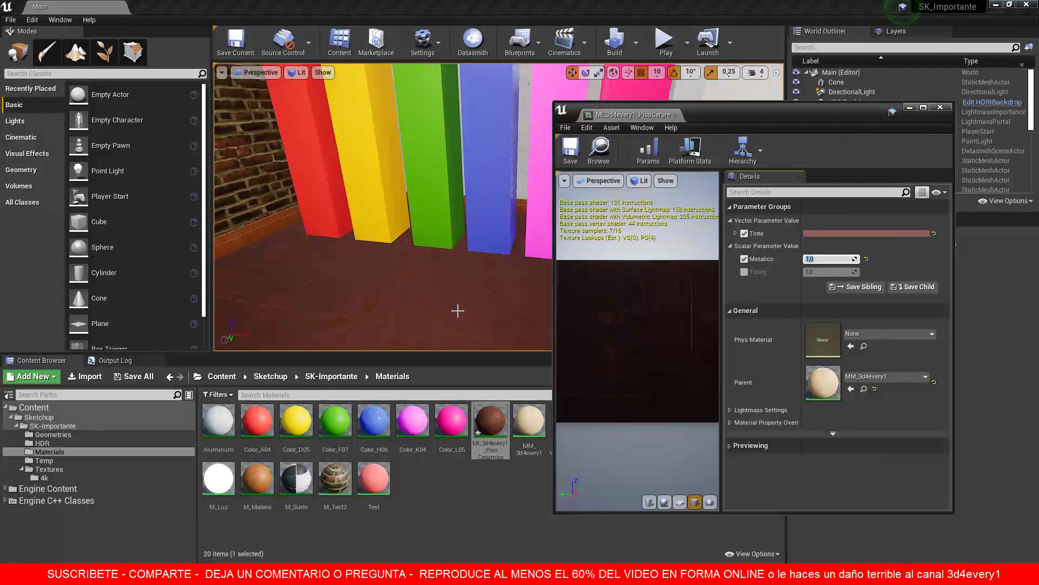
pyautogui.write('0')
pyautogui.press('Return')
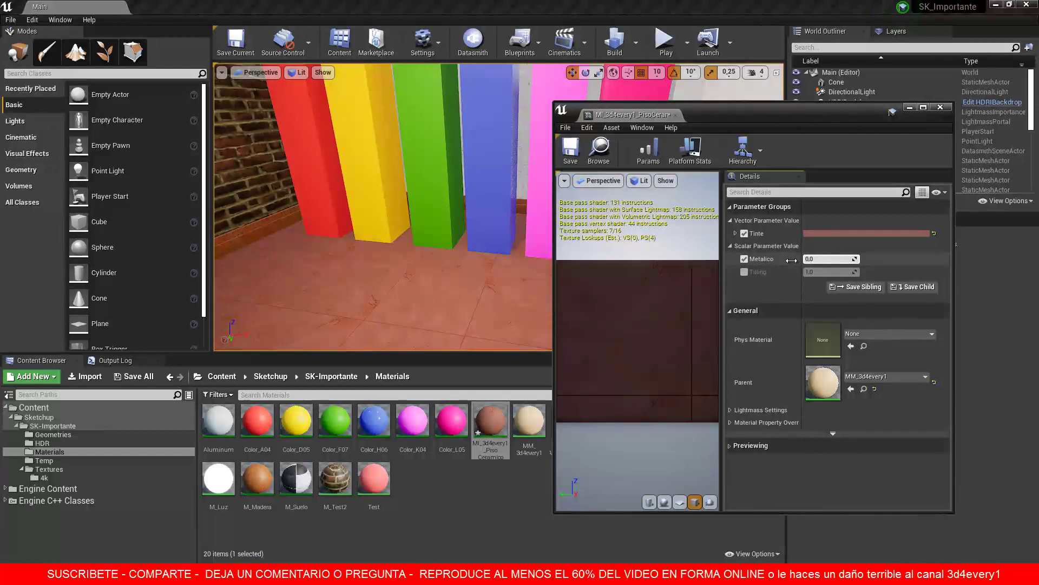
pyautogui.moveTo(809, 259); pyautogui.dragTo(756, 262)
pyautogui.click(745, 259)
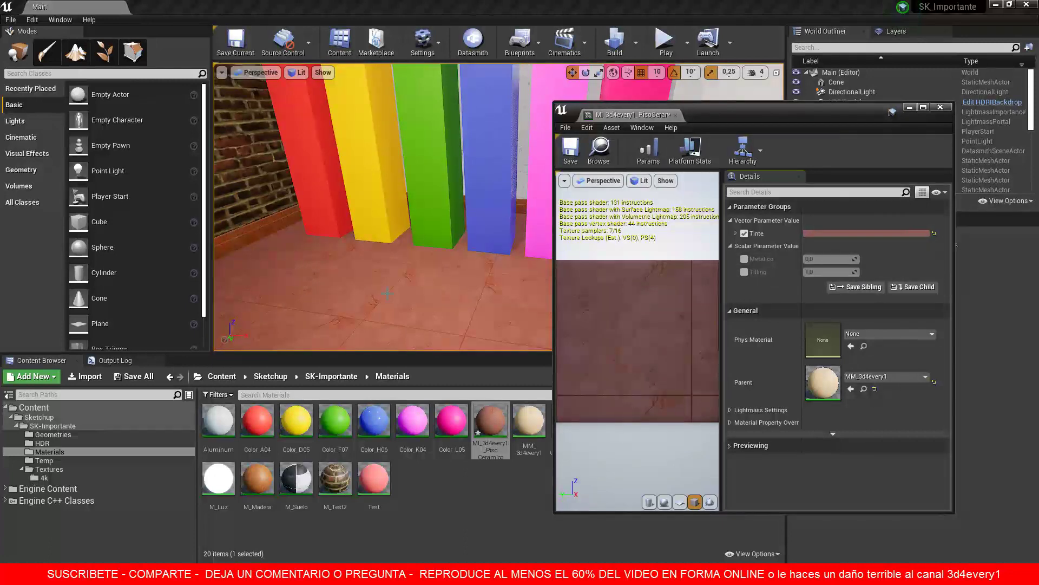
# Enable the Tilling override, try 2 and 0,3 on the floor, and settle on 0,5.
pyautogui.click(745, 272)
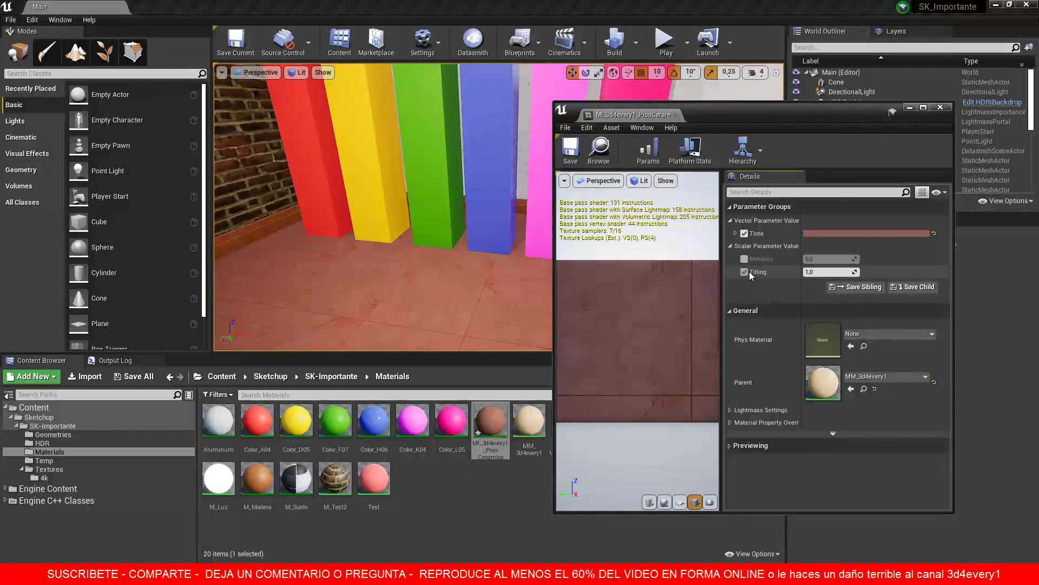
pyautogui.click(812, 271)
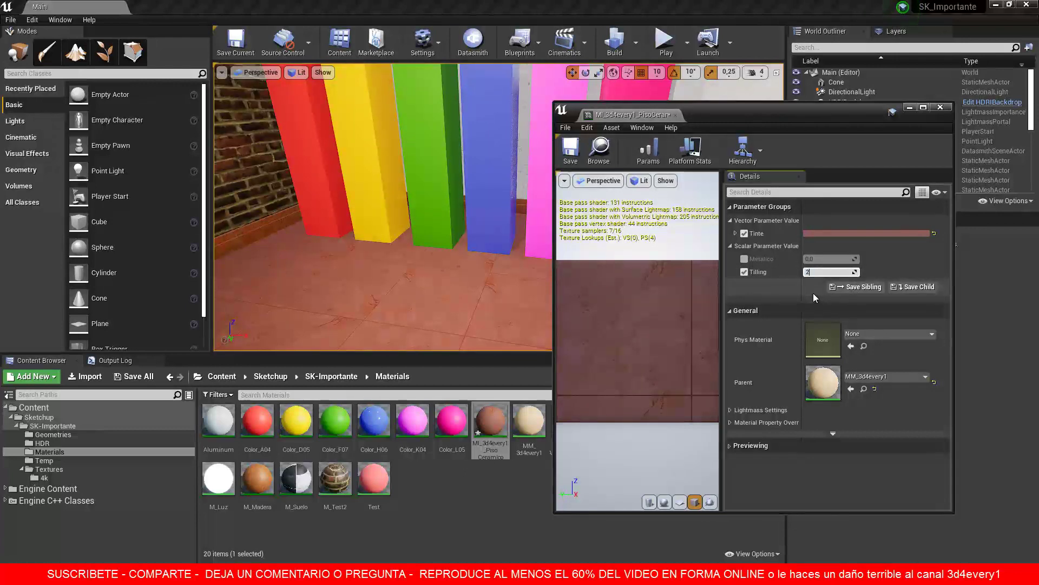
pyautogui.press('Return')
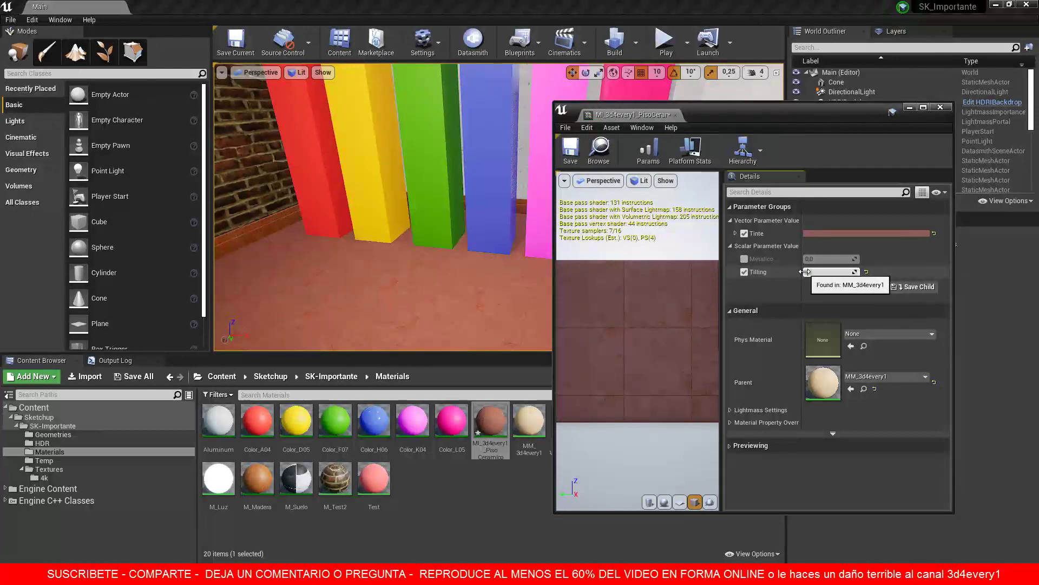
pyautogui.write('0,3')
pyautogui.press('Return')
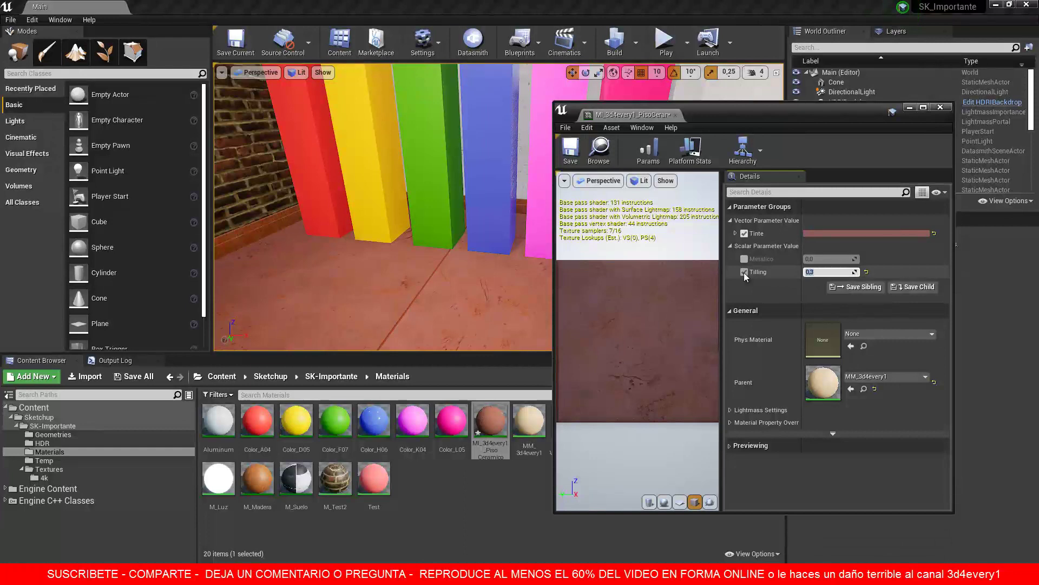
pyautogui.write('0,5')
pyautogui.press('Return')
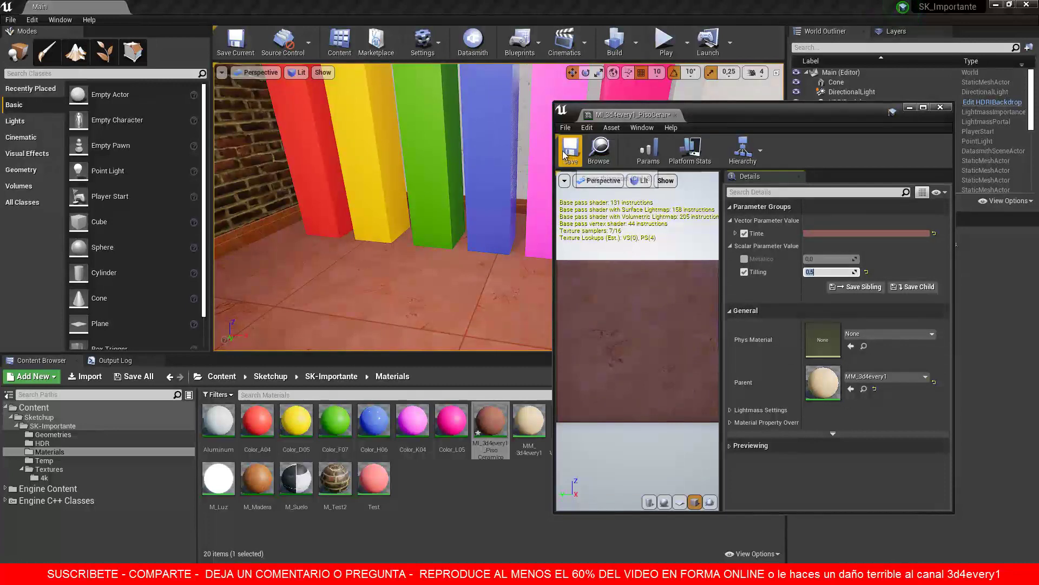
# Save the MI_3d4every1_PisoCeramico material instance and close its editor.
pyautogui.click(571, 152)
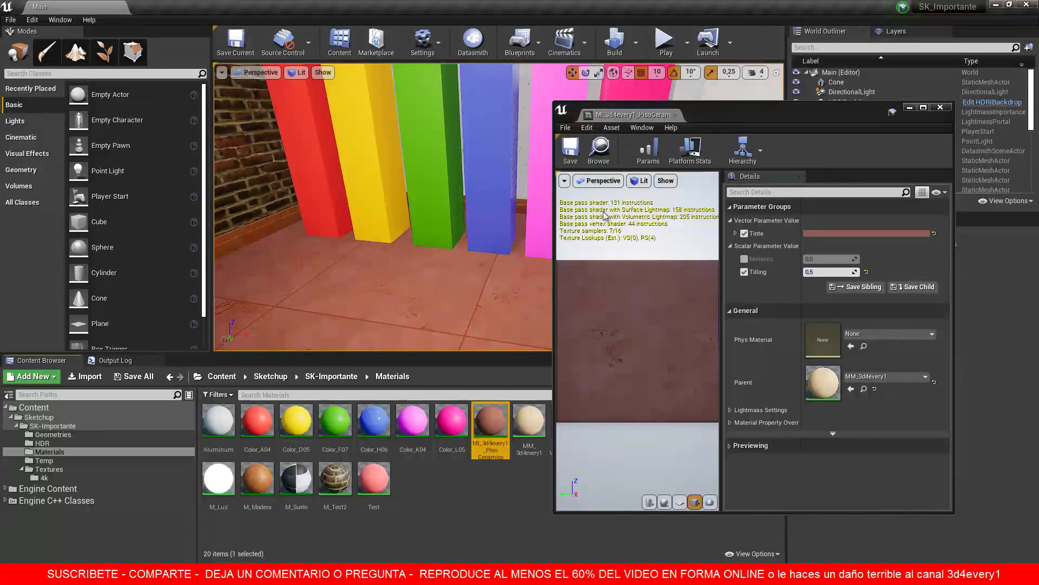
pyautogui.click(946, 109)
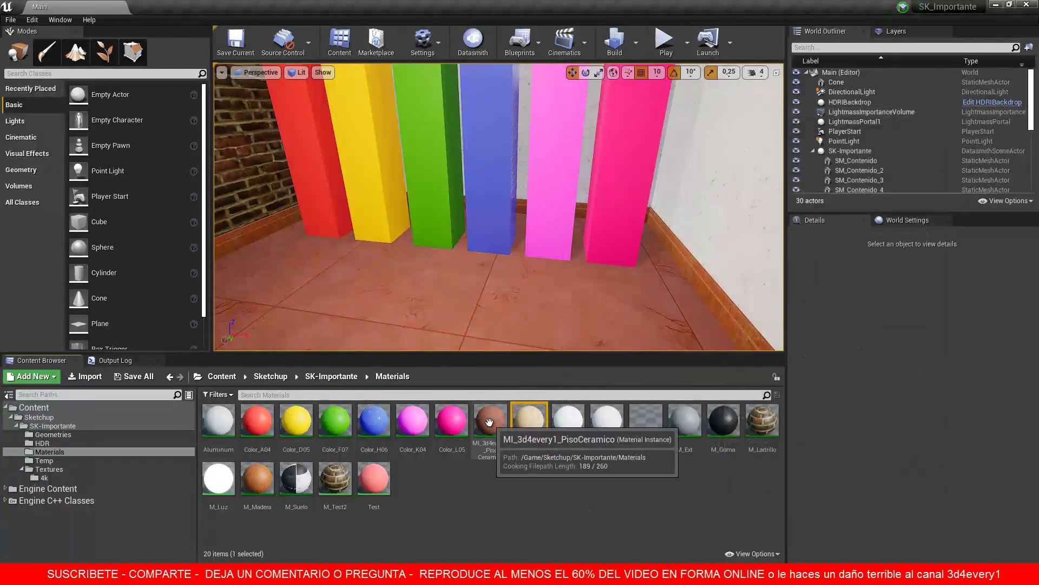
# Open the MM_3d4every1 master material and maximize its editor window.
pyautogui.click(529, 425)
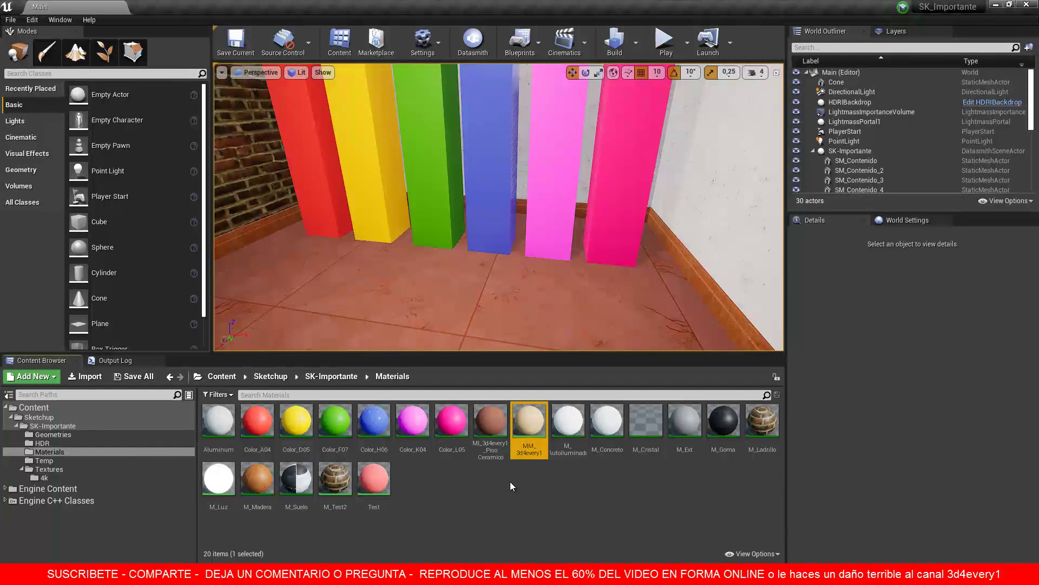
pyautogui.click(493, 460)
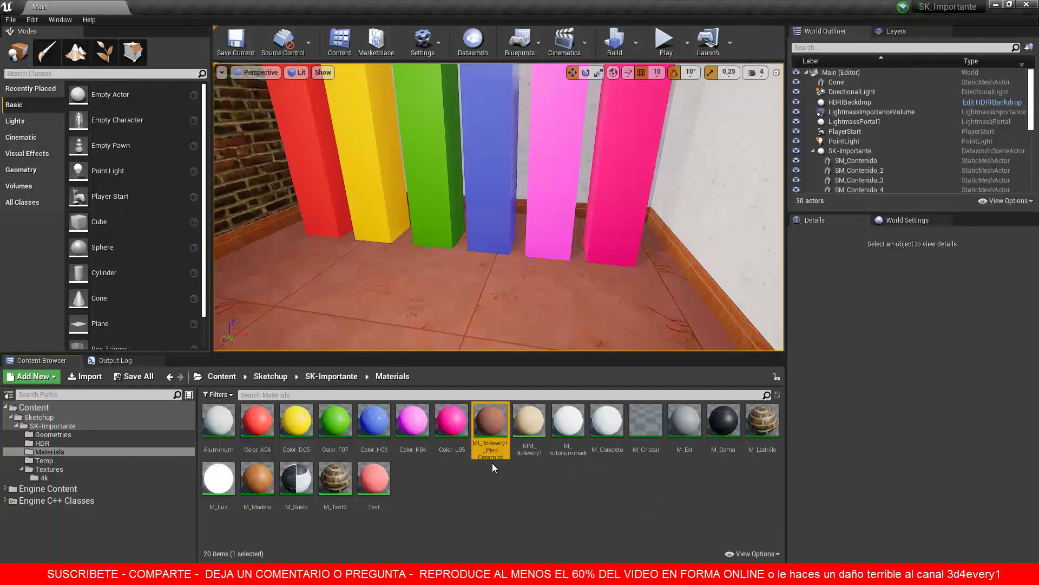
pyautogui.click(517, 428)
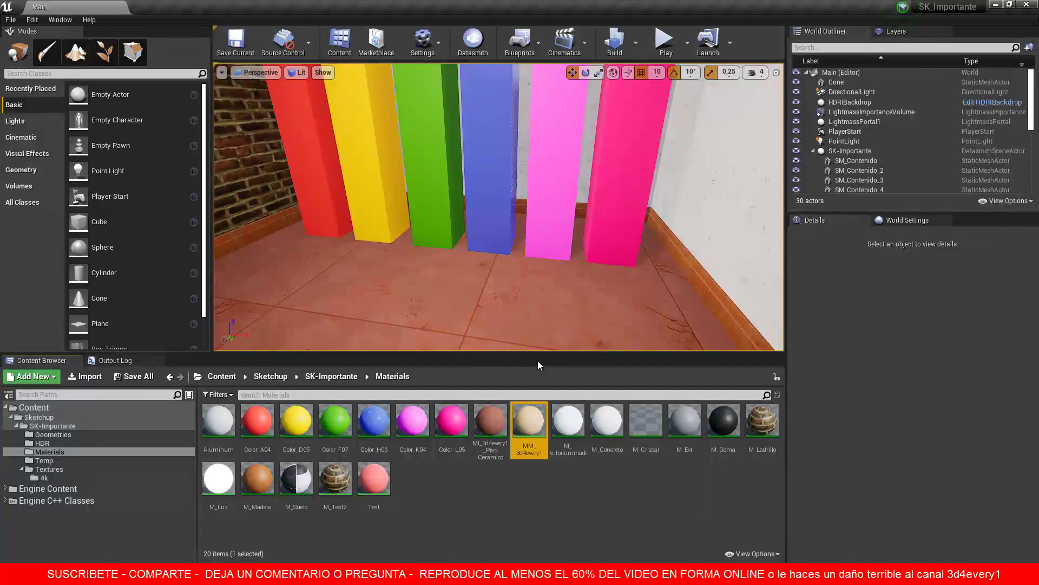
pyautogui.doubleClick(531, 420)
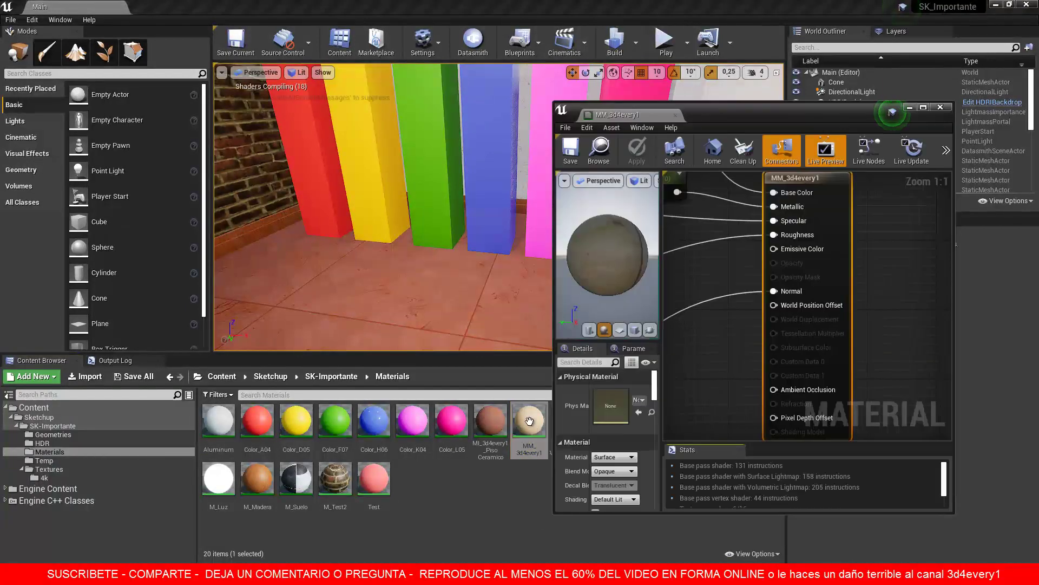
pyautogui.click(923, 108)
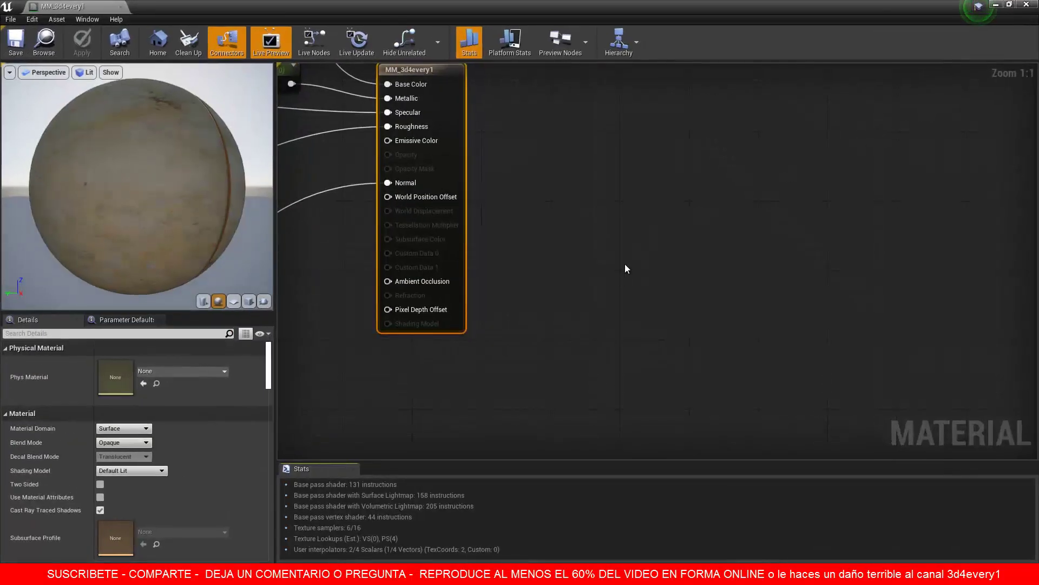
# Convert the beige_tiles_3_diffuse Texture Sample to a parameter named TexturaDifisa.
pyautogui.scroll(-3, 641, 275)
pyautogui.scroll(-3, 686, 279)
pyautogui.scroll(4, 553, 216)
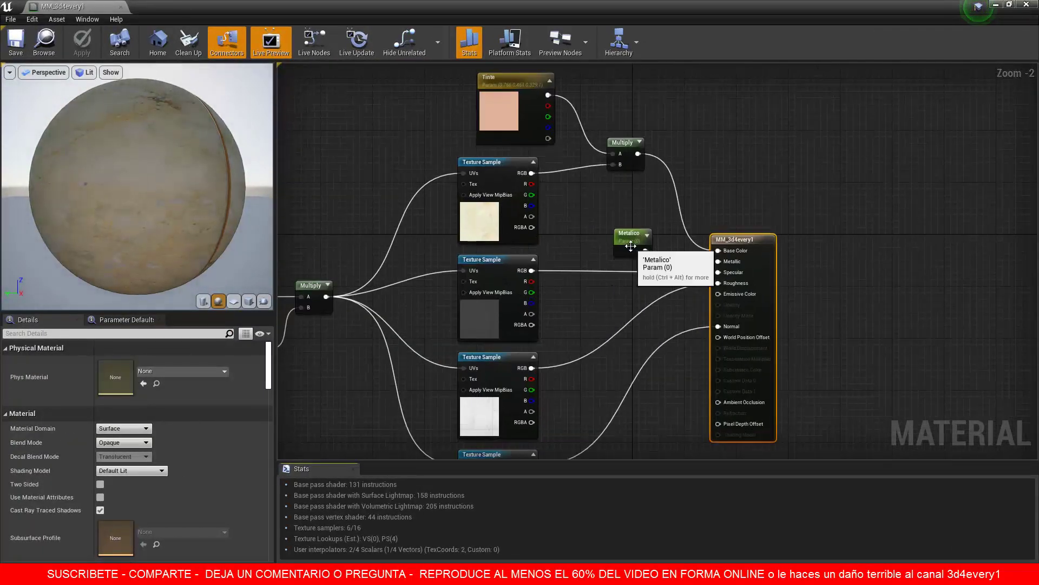
pyautogui.scroll(-1, 630, 246)
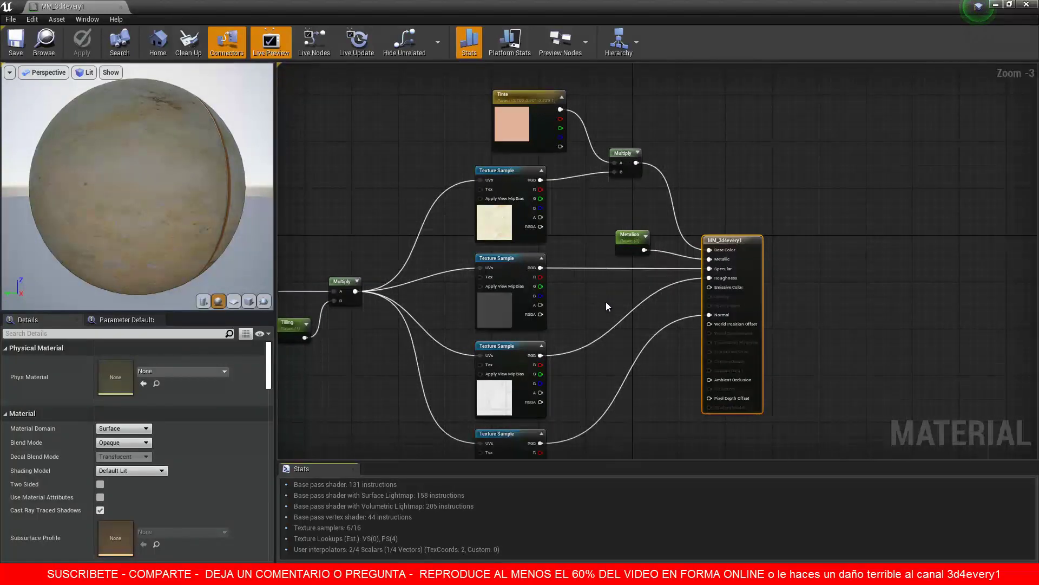
pyautogui.scroll(-2, 607, 300)
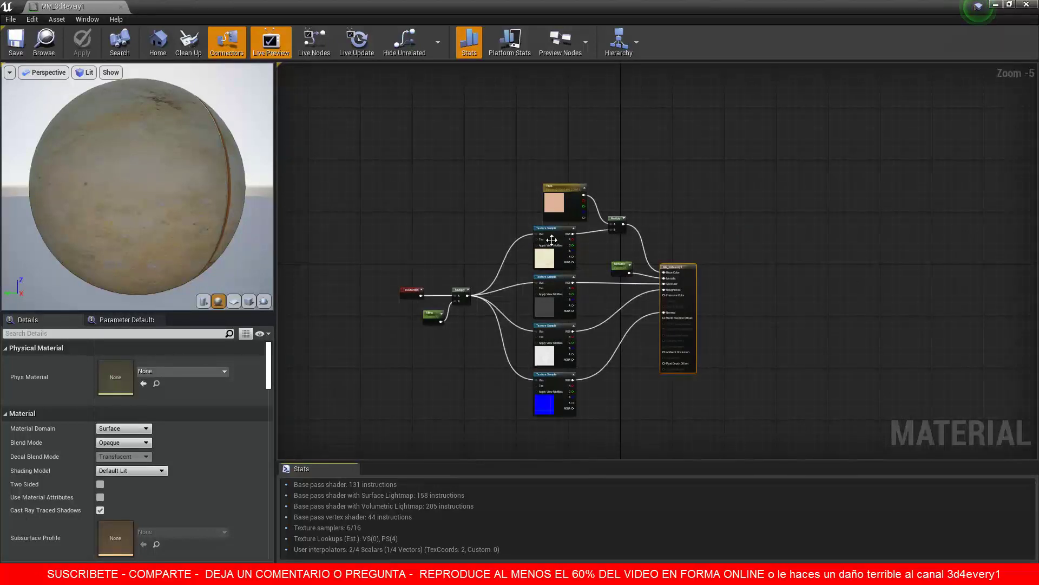
pyautogui.scroll(5, 543, 233)
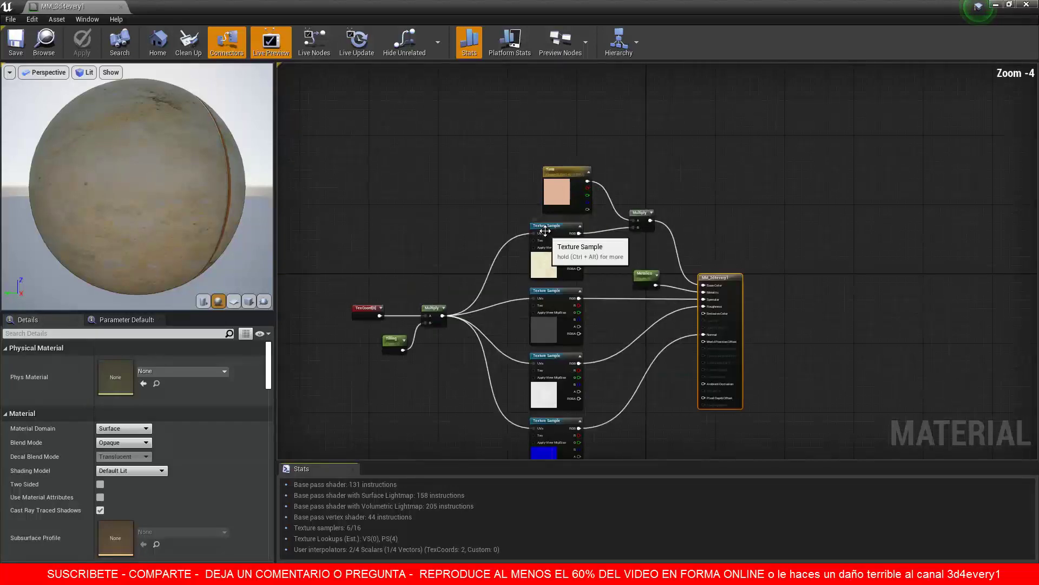
pyautogui.rightClick(581, 222)
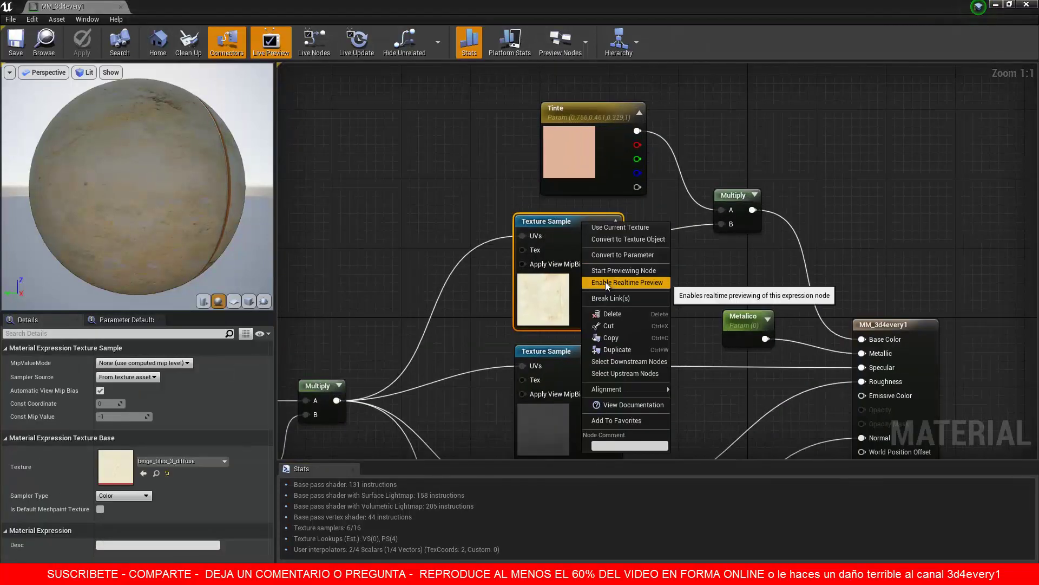
pyautogui.click(606, 254)
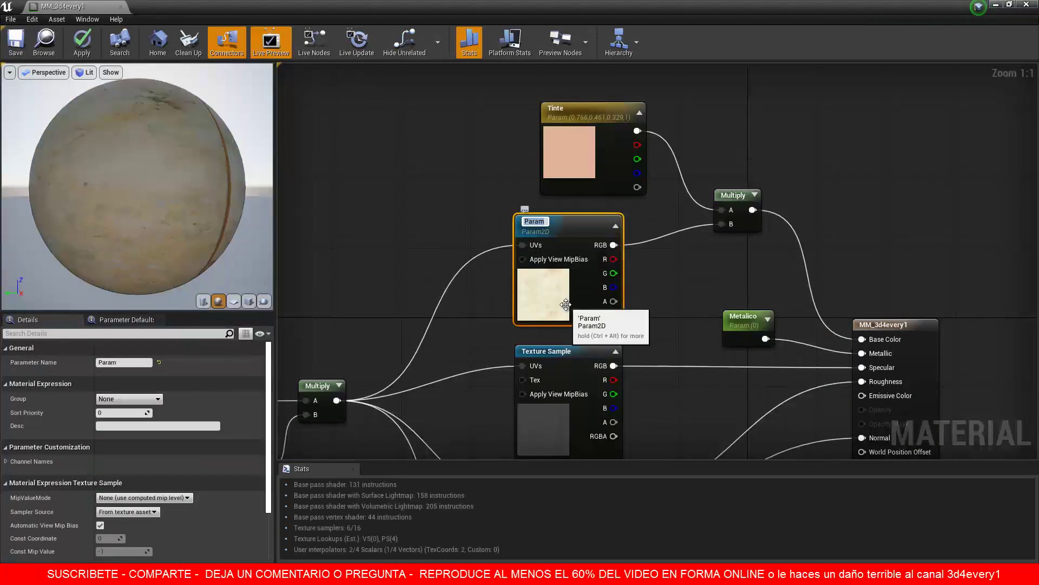
pyautogui.write('TexturaDifisa')
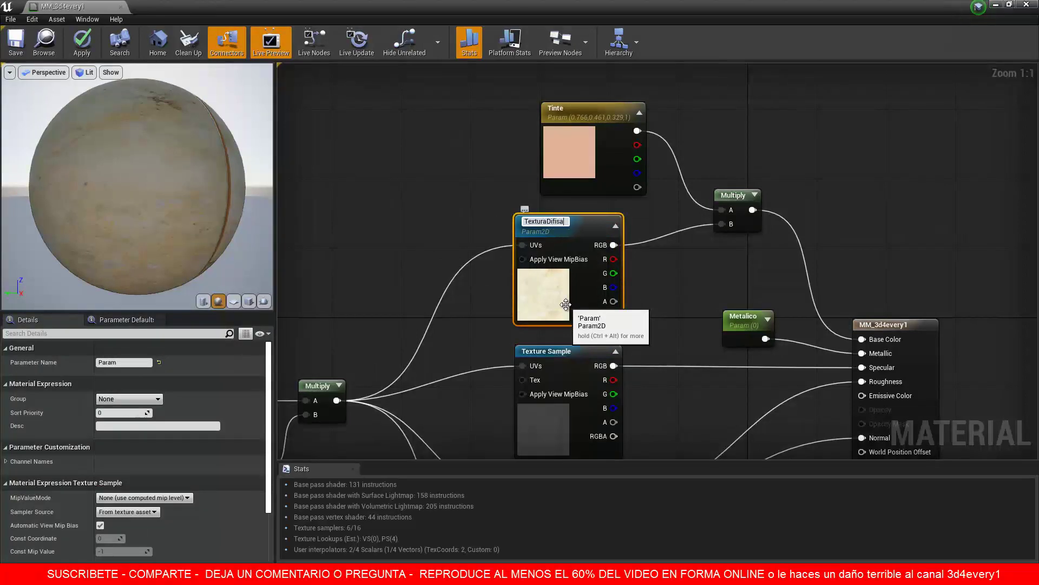
pyautogui.press('Return')
# Convert the black_marble_tiles_1_reflection Texture Sample to a parameter named TexturaSpecular.
pyautogui.click(566, 353)
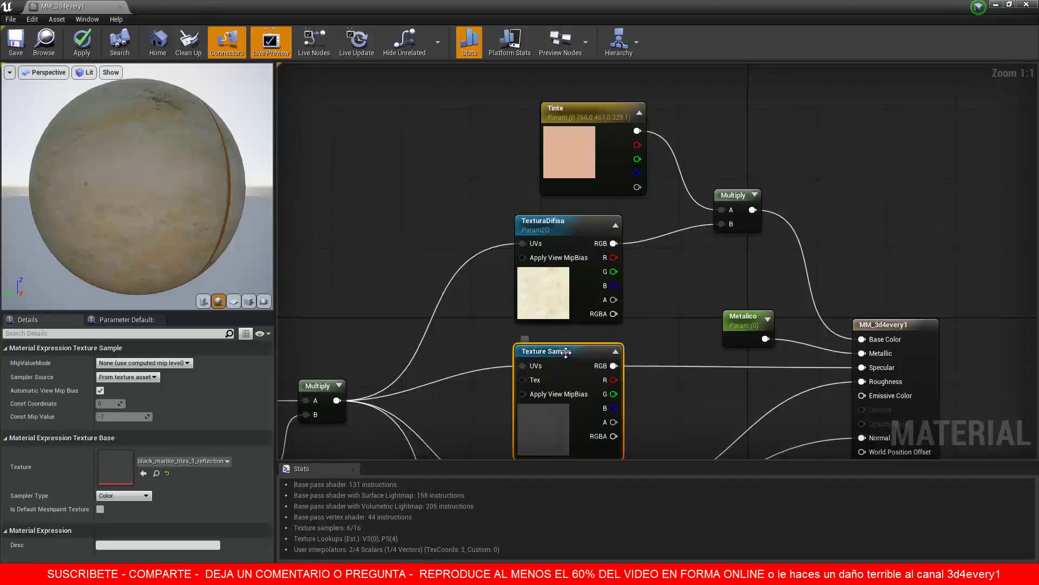
pyautogui.rightClick(566, 353)
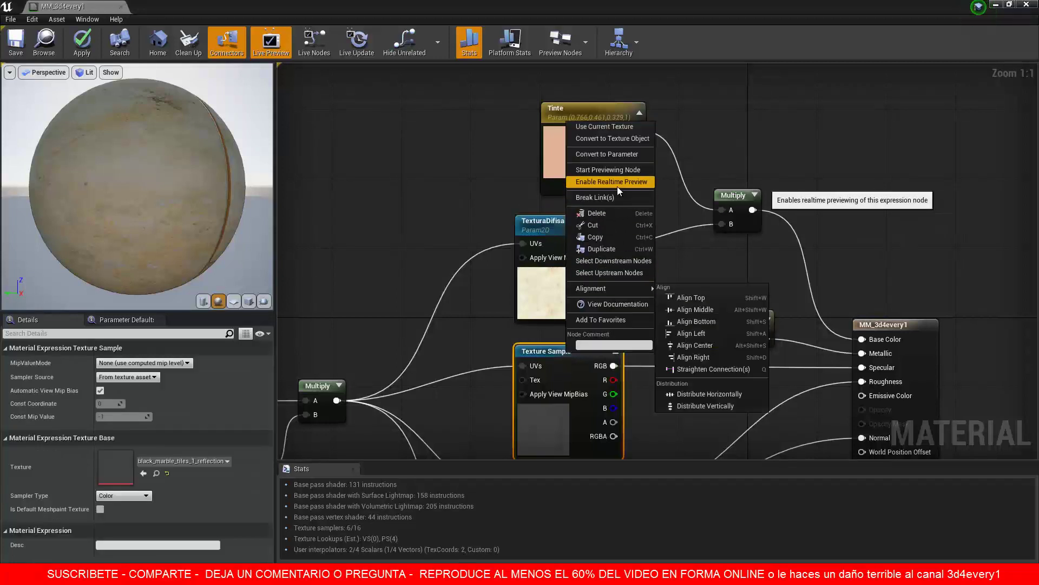
pyautogui.click(606, 156)
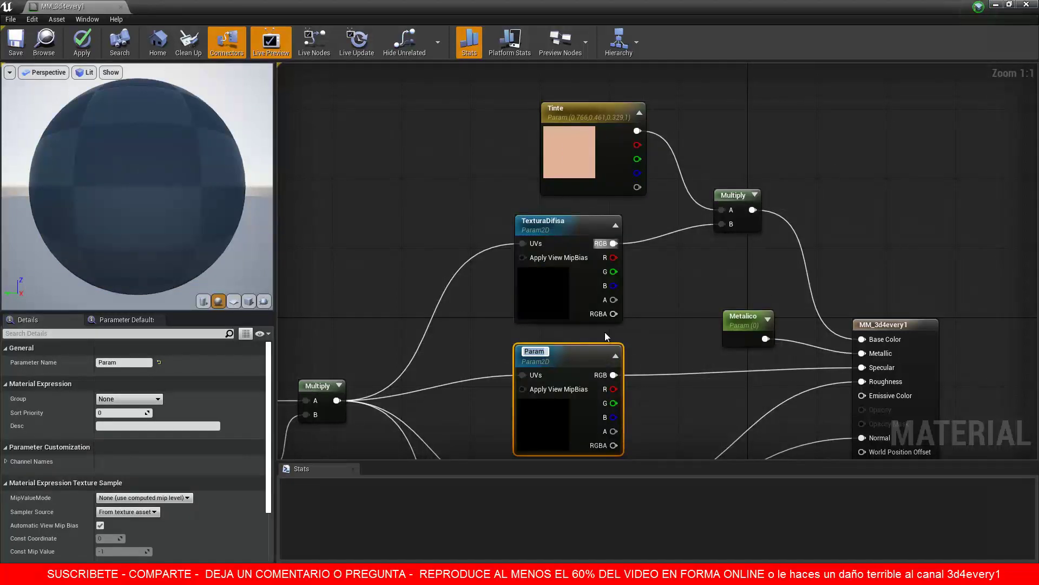
pyautogui.write('Textur')
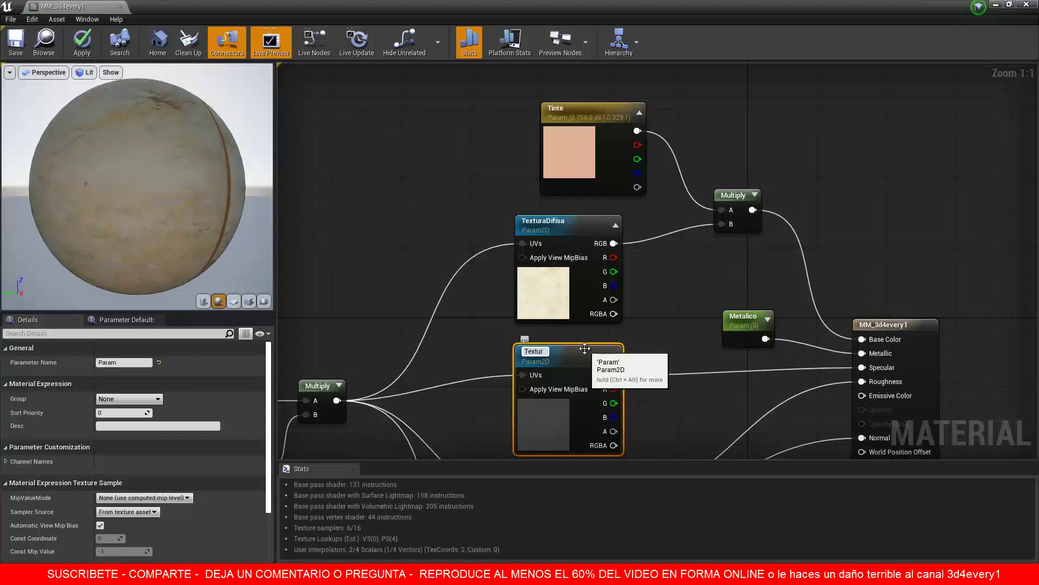
pyautogui.write('aSpecular')
pyautogui.press('Return')
# Convert the Texture Sample feeding the Roughness input to a parameter named TexturaRougness.
pyautogui.scroll(-3, 641, 290)
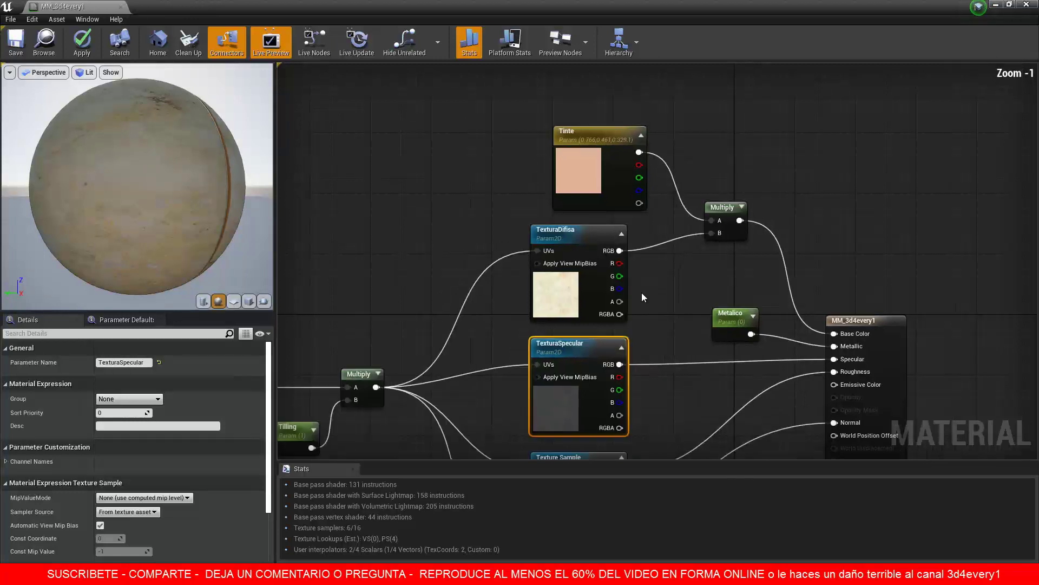
pyautogui.scroll(3, 580, 271)
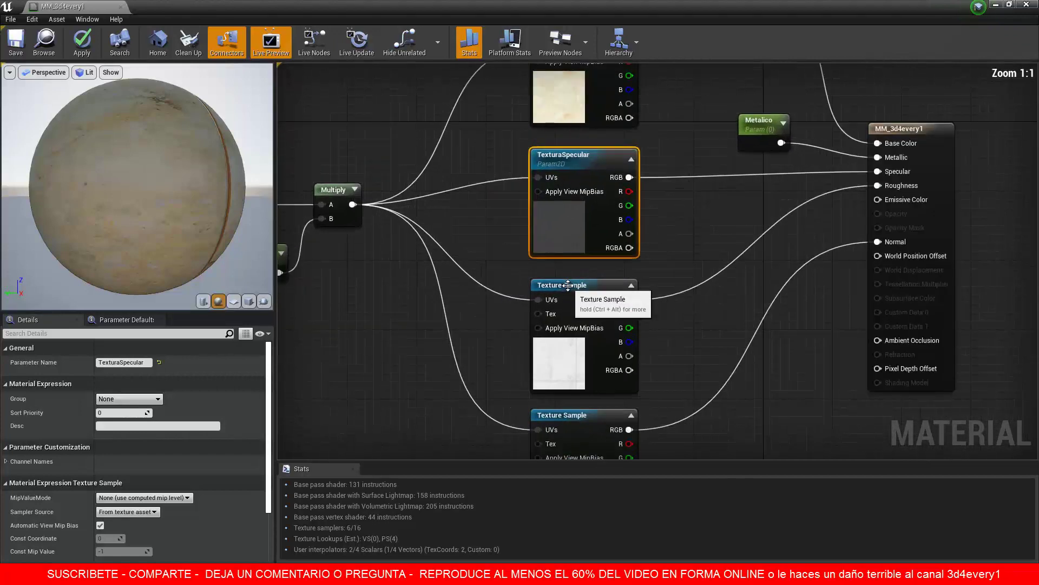
pyautogui.click(567, 285)
pyautogui.rightClick(567, 284)
pyautogui.click(602, 319)
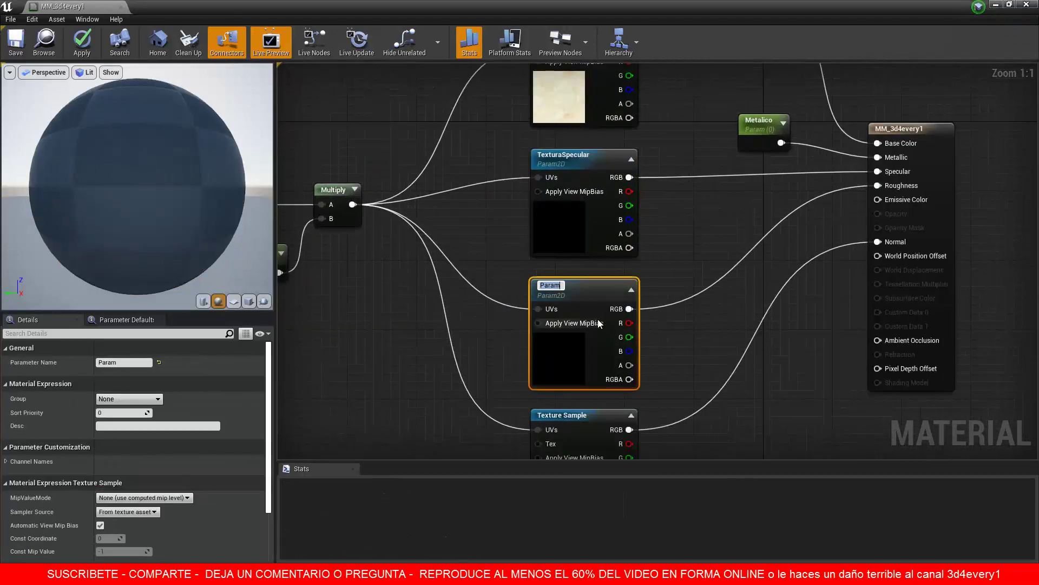
pyautogui.write('Tex')
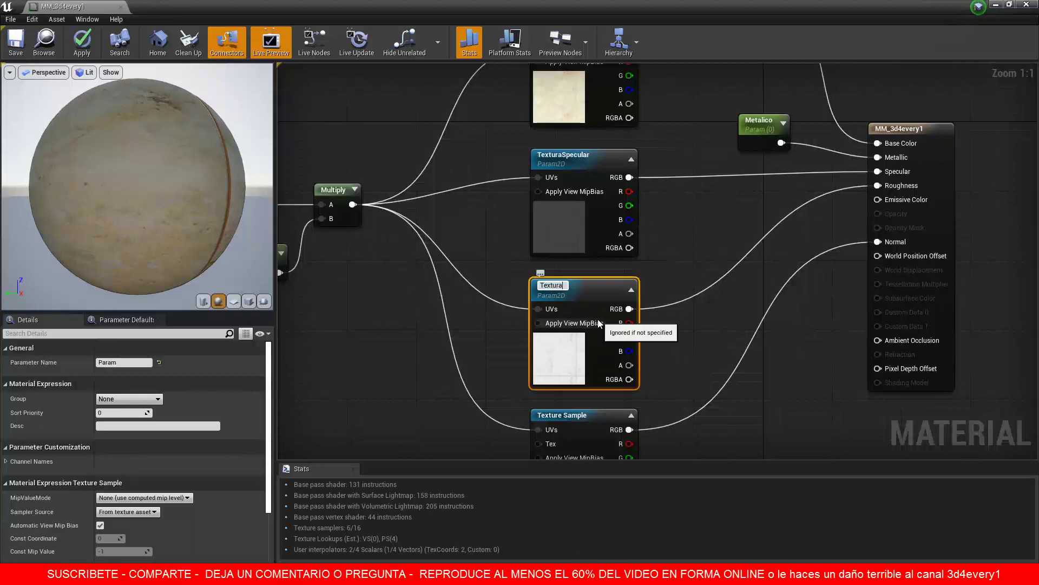
pyautogui.write('turaRougness')
pyautogui.press('Return')
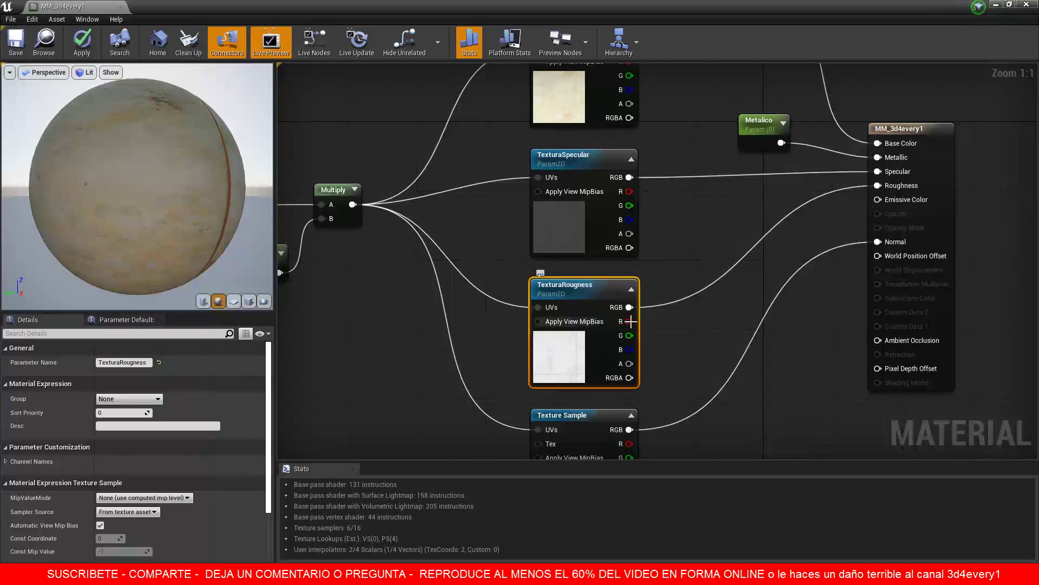
# Convert the black_marble_tiles_1_normal Texture Sample to a parameter named TexturaNormal.
pyautogui.click(584, 415)
pyautogui.rightClick(584, 415)
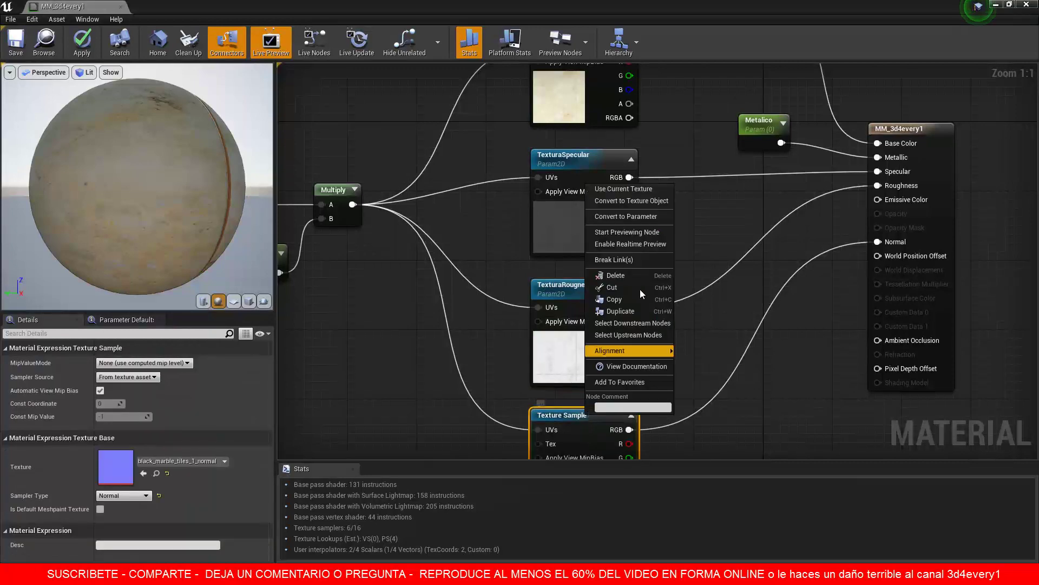
pyautogui.click(632, 219)
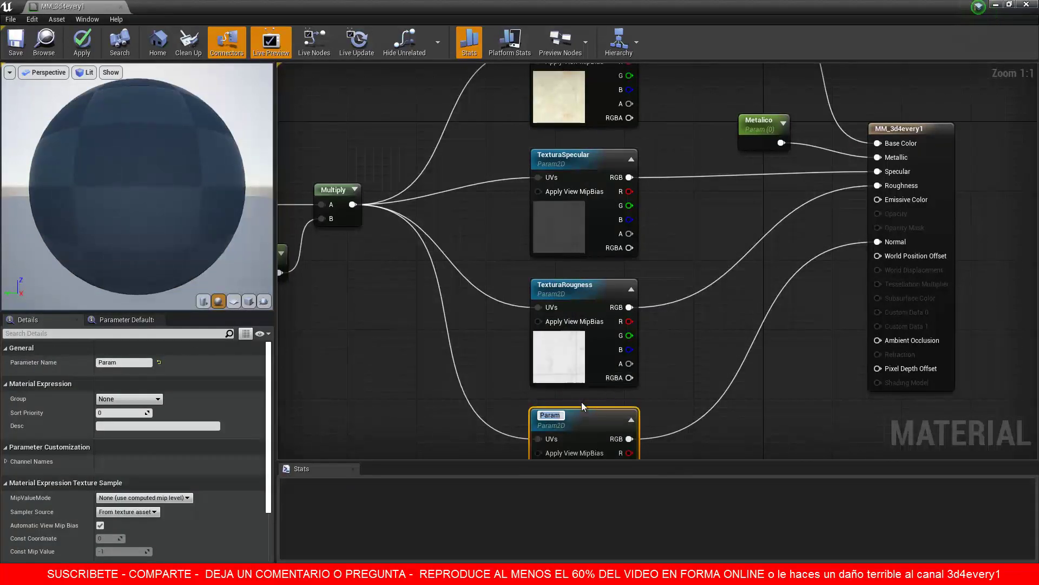
pyautogui.write('Textur')
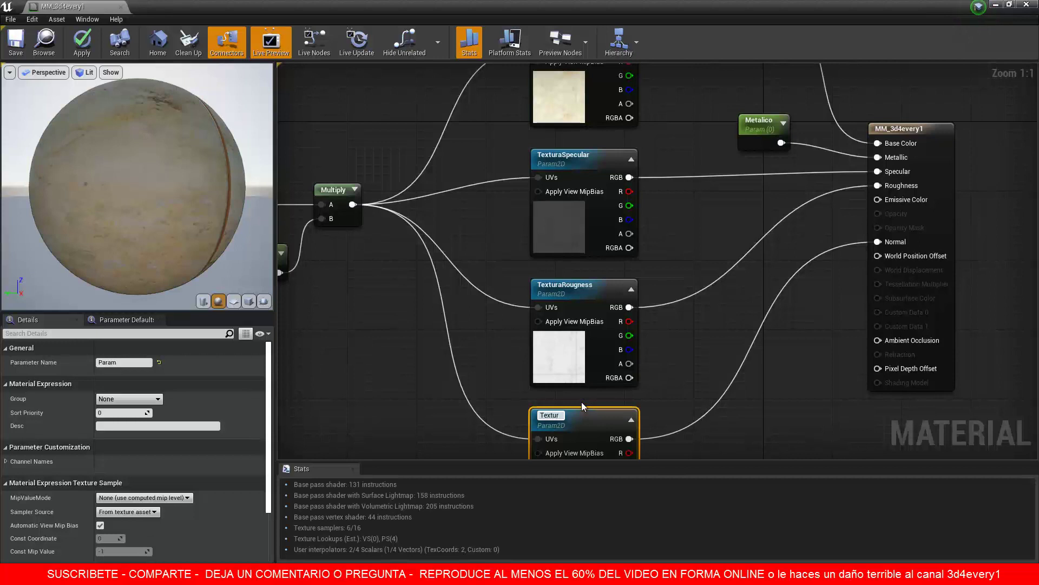
pyautogui.write('aNormal')
pyautogui.press('Return')
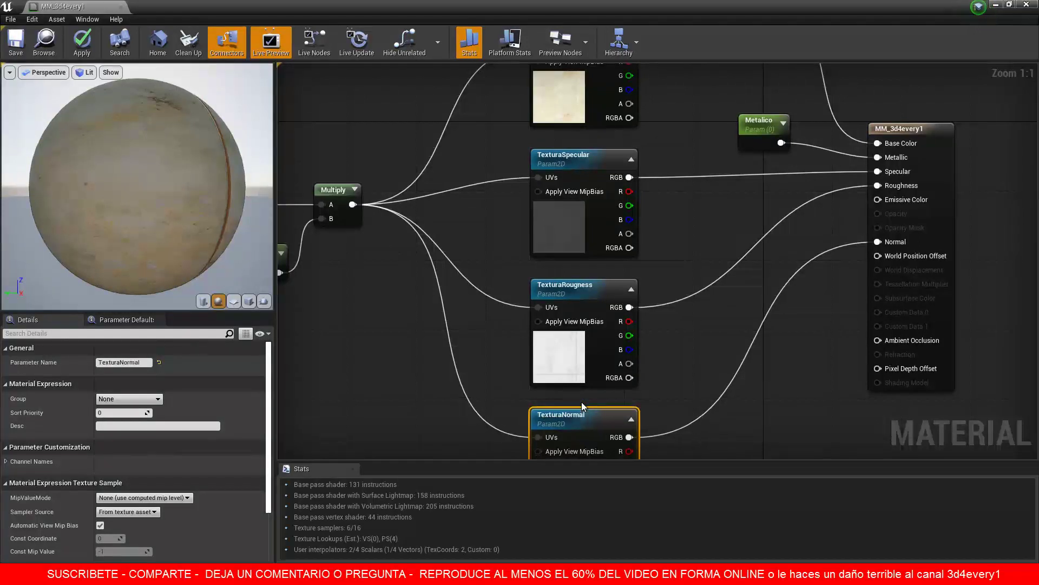
# Save the MM_3d4every1 master material and close its editor.
pyautogui.click(16, 46)
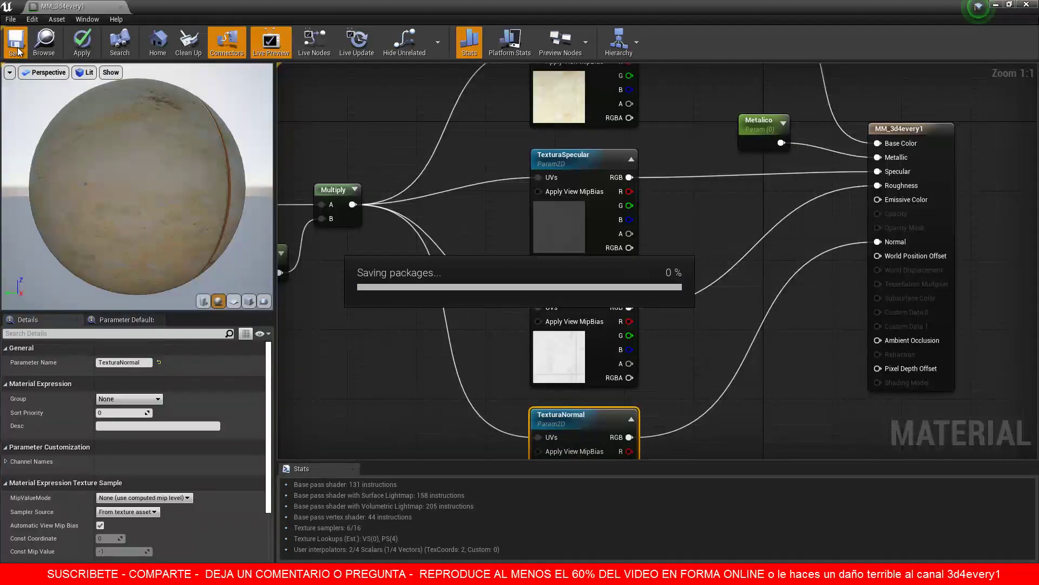
pyautogui.scroll(-4, 486, 196)
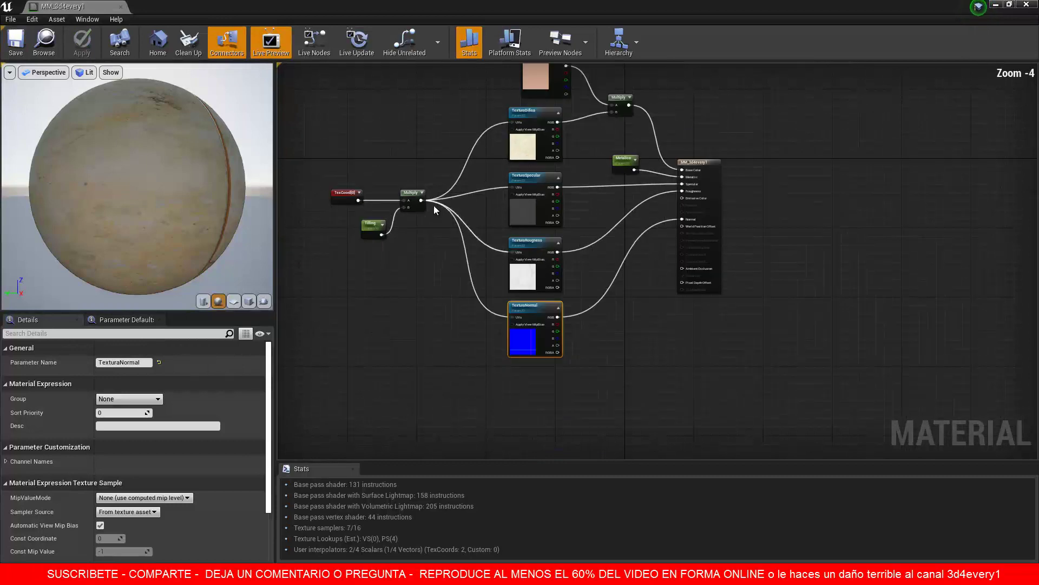
pyautogui.moveTo(436, 236); pyautogui.dragTo(533, 287, button='right')
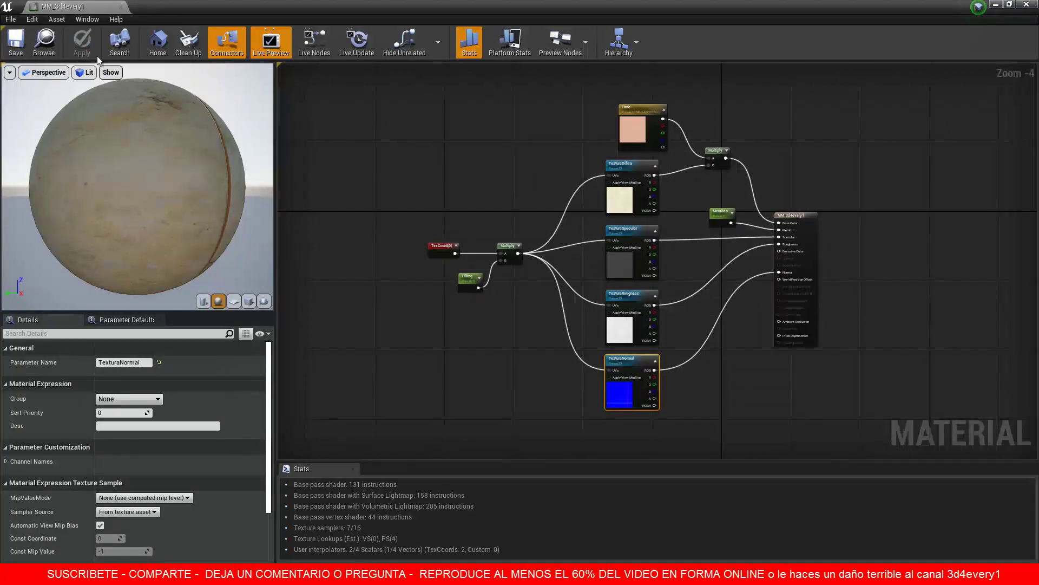
pyautogui.click(120, 7)
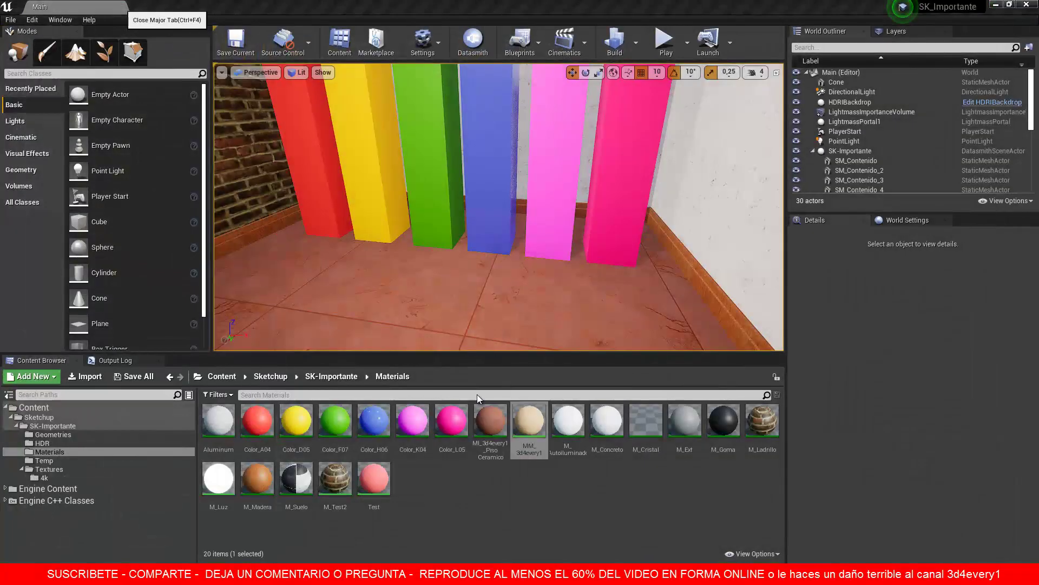
# Open the MI_3d4every1_PisoCeramico material instance and enable its TexturaDifisa override.
pyautogui.click(529, 421)
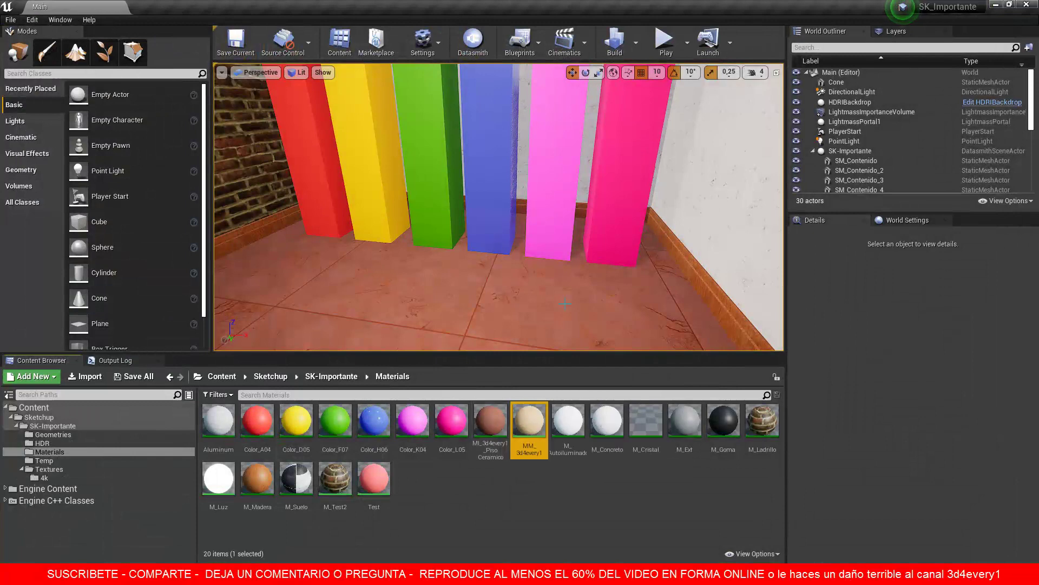
pyautogui.doubleClick(493, 425)
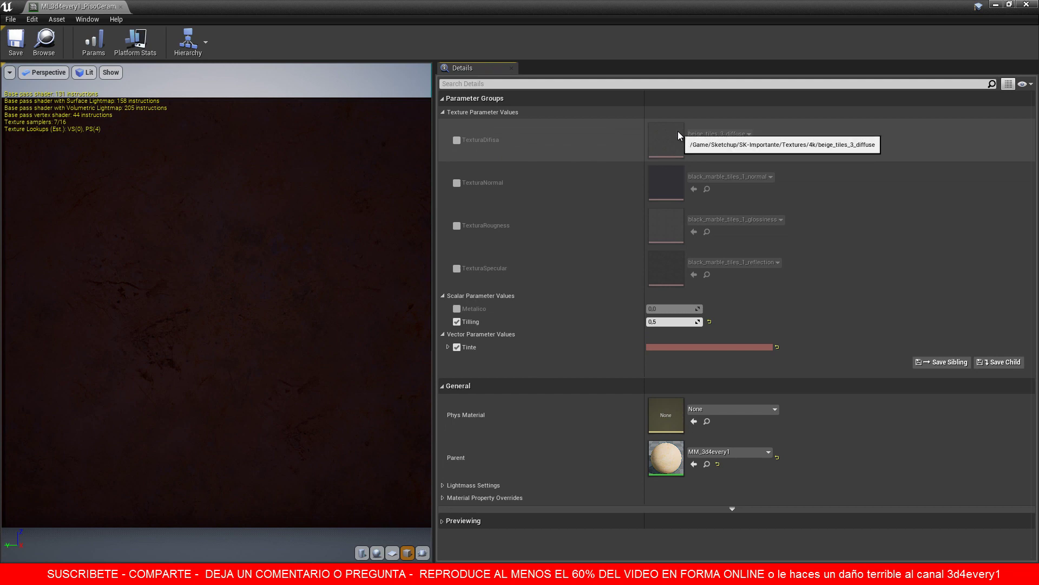
pyautogui.click(456, 140)
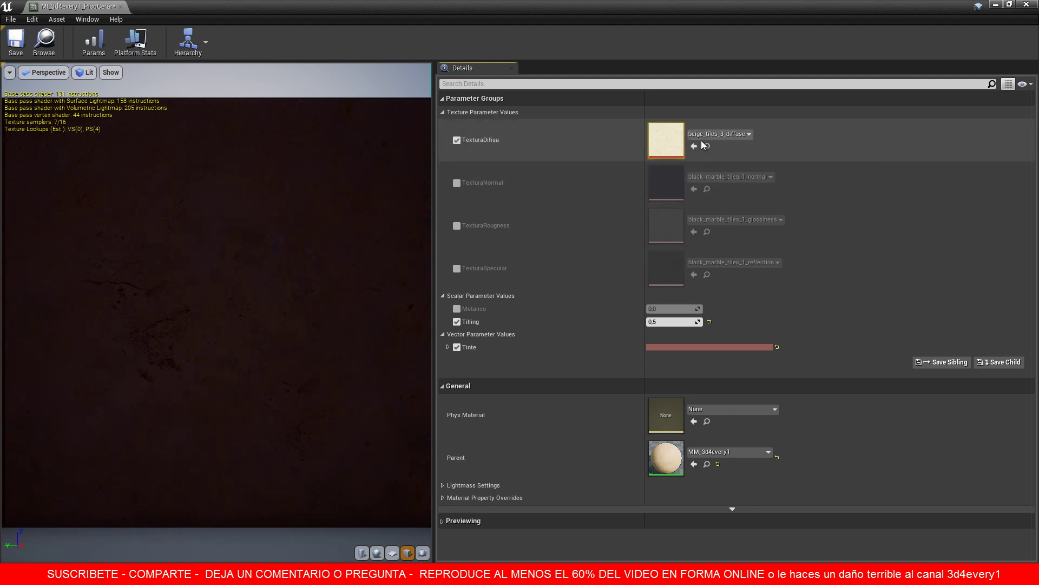
# Look through the project textures that can be assigned to the TexturaDifisa parameter.
pyautogui.click(718, 134)
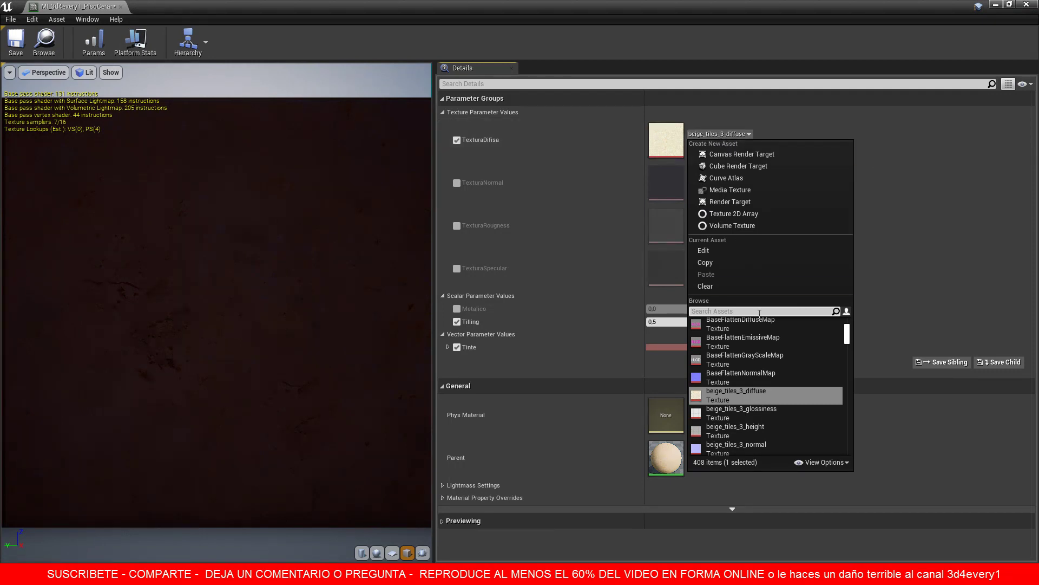
pyautogui.scroll(-2, 762, 376)
pyautogui.scroll(-1, 763, 376)
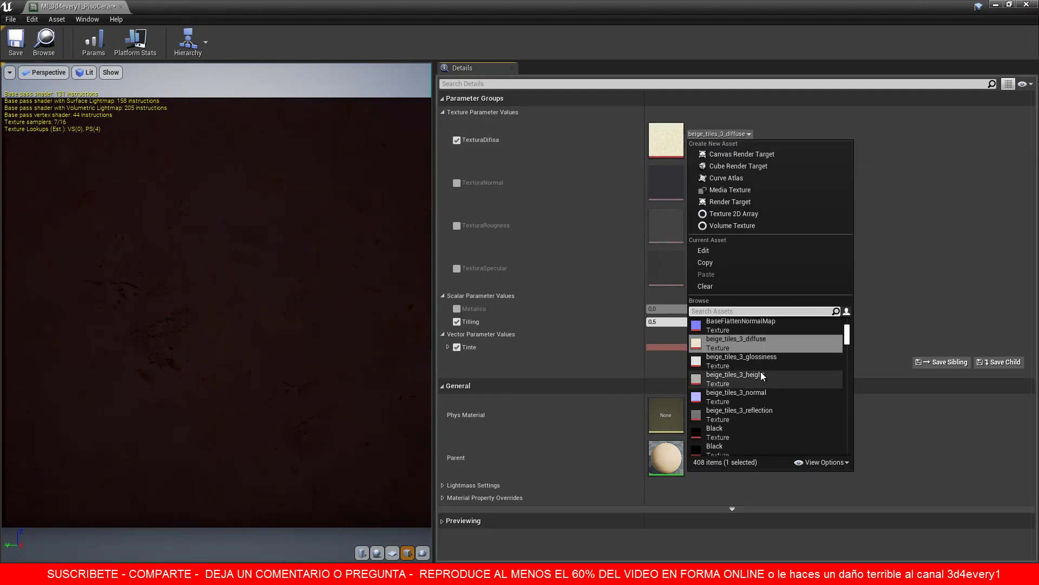
pyautogui.scroll(-2, 763, 376)
pyautogui.scroll(-1, 763, 376)
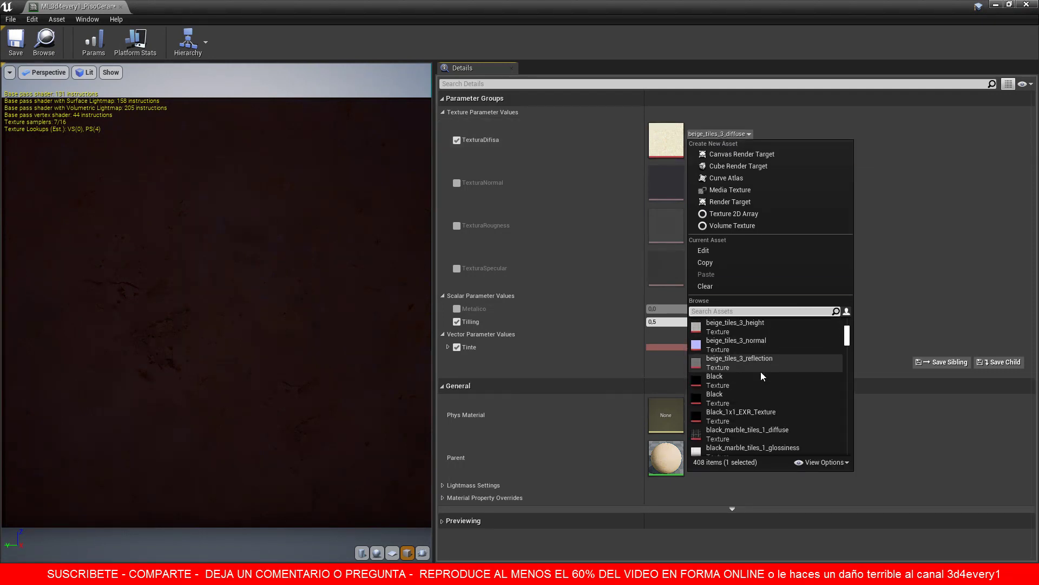
pyautogui.scroll(1, 763, 375)
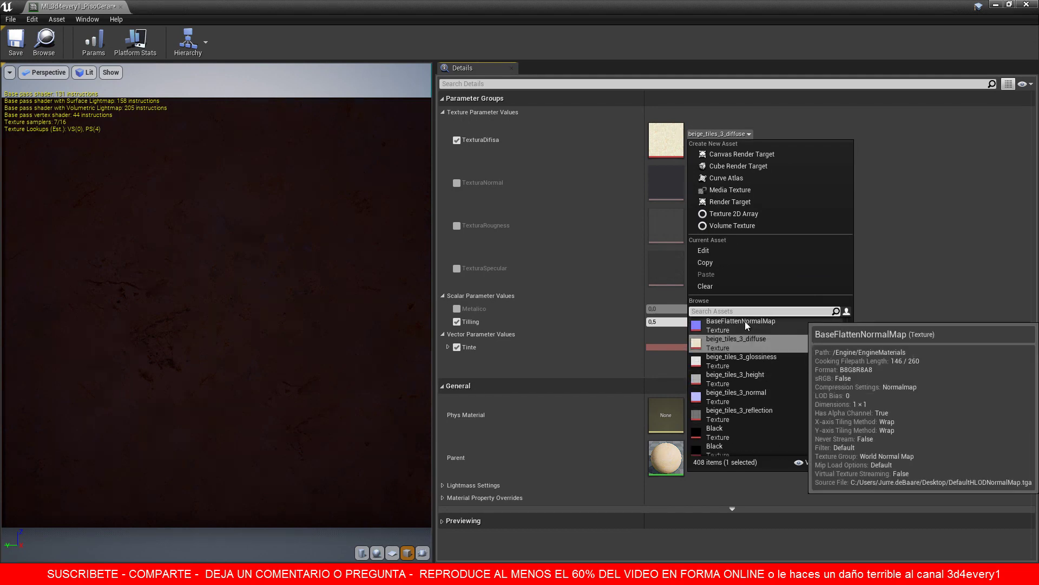
pyautogui.scroll(-12, 756, 359)
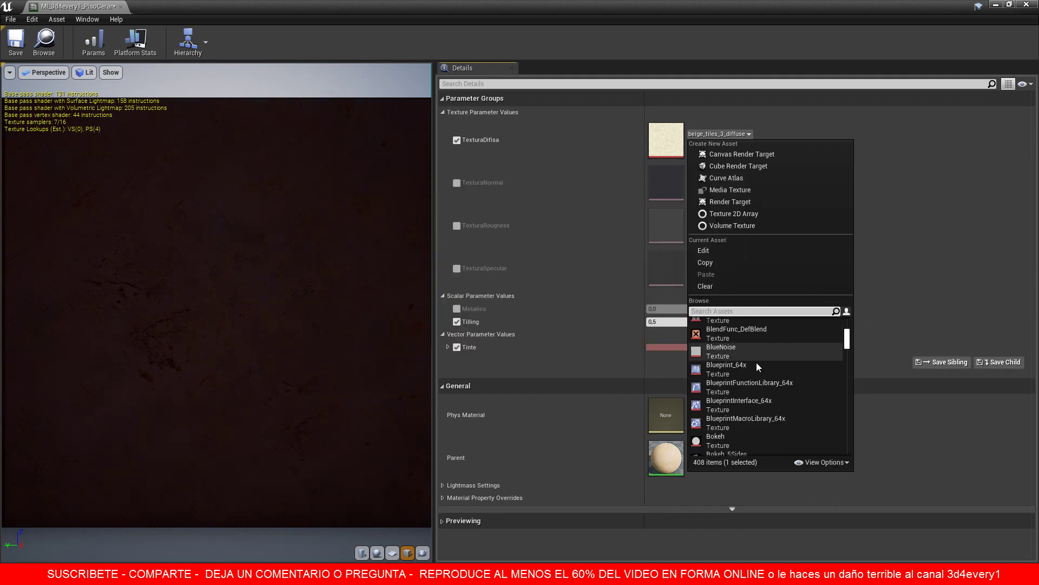
pyautogui.scroll(10, 755, 361)
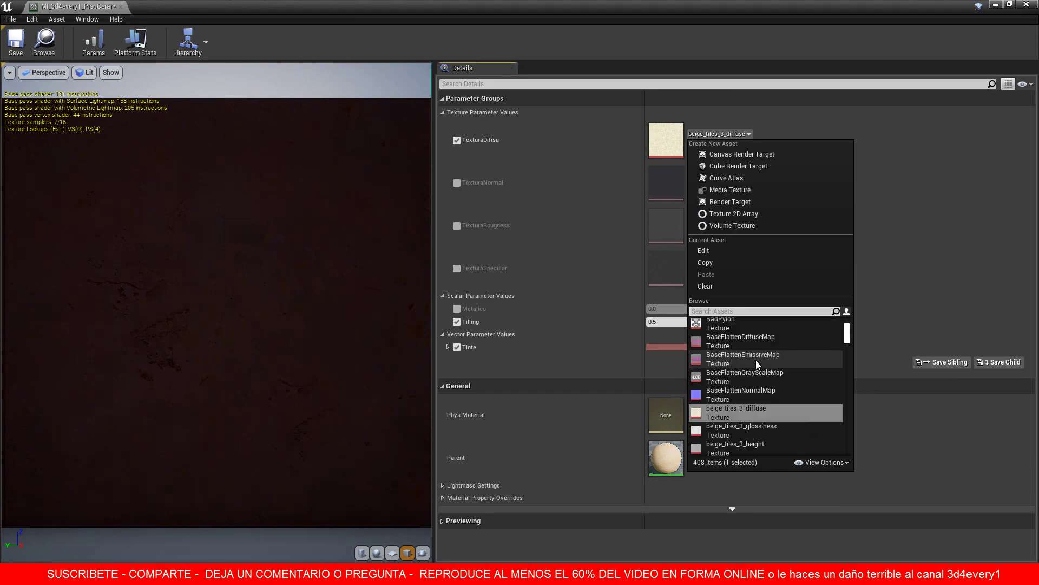
# Shrink the instance editor window, locate the current diffuse texture's folder, and assign black_marble_tiles_1_diffuse to TexturaDifisa.
pyautogui.click(1010, 5)
pyautogui.moveTo(823, 111); pyautogui.dragTo(815, 75)
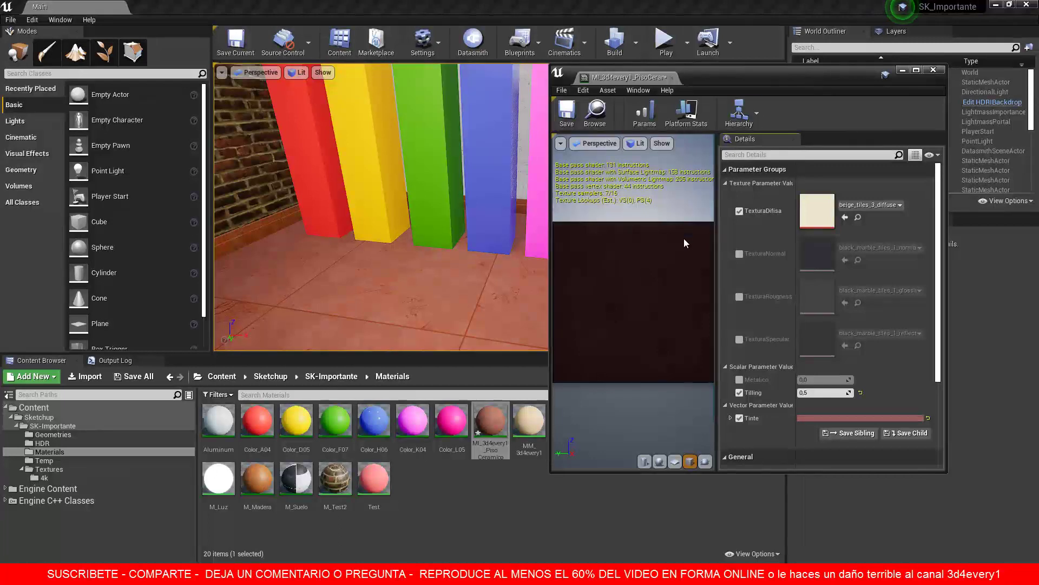
pyautogui.click(858, 217)
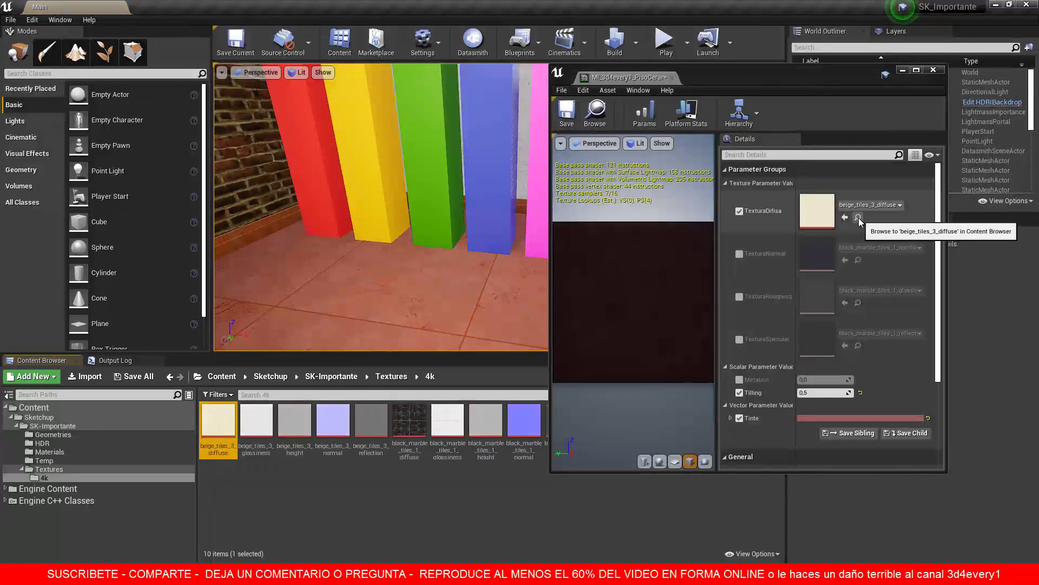
pyautogui.moveTo(208, 421)
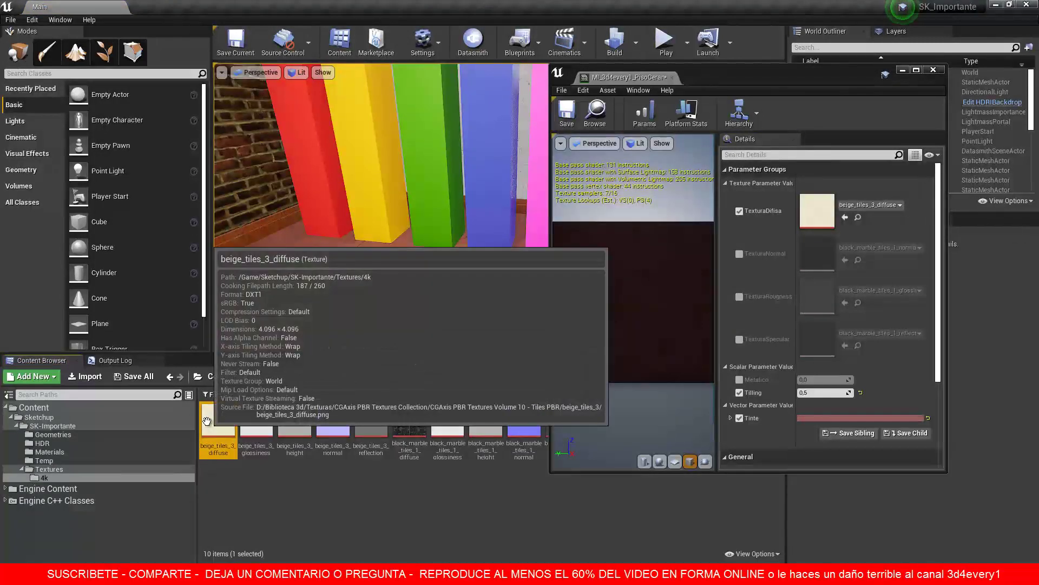
pyautogui.moveTo(420, 418)
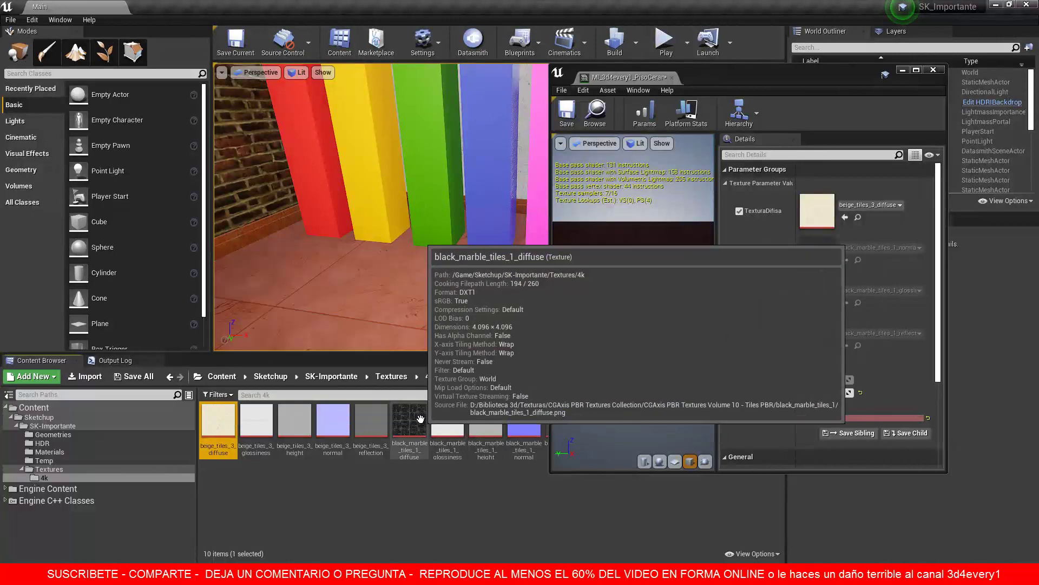
pyautogui.moveTo(421, 419); pyautogui.dragTo(820, 210)
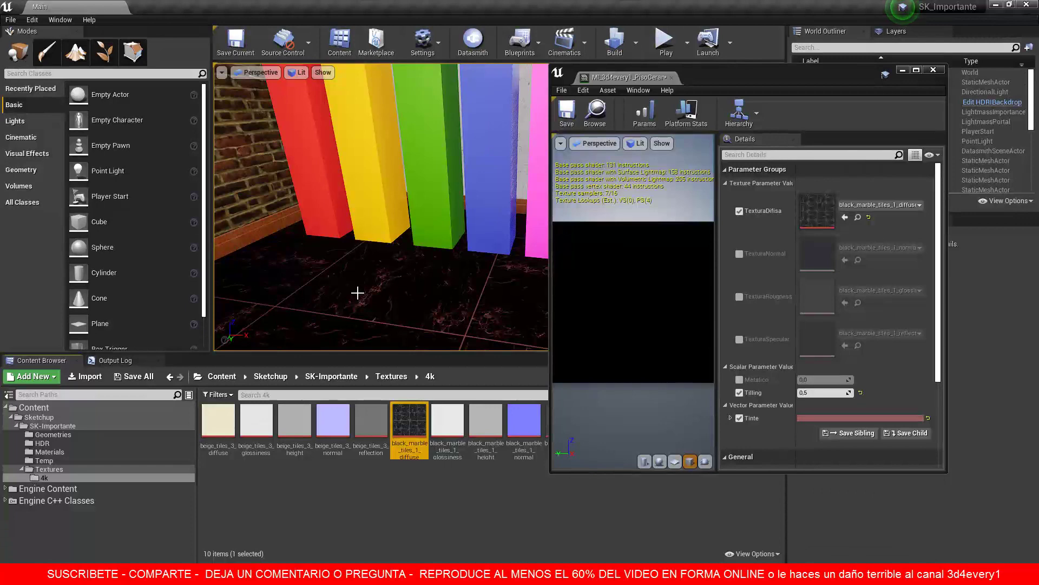
# Compare the floor with the Tinte override off and on, then set the Tinte color to a bright, nearly neutral white.
pyautogui.click(740, 418)
pyautogui.click(740, 418)
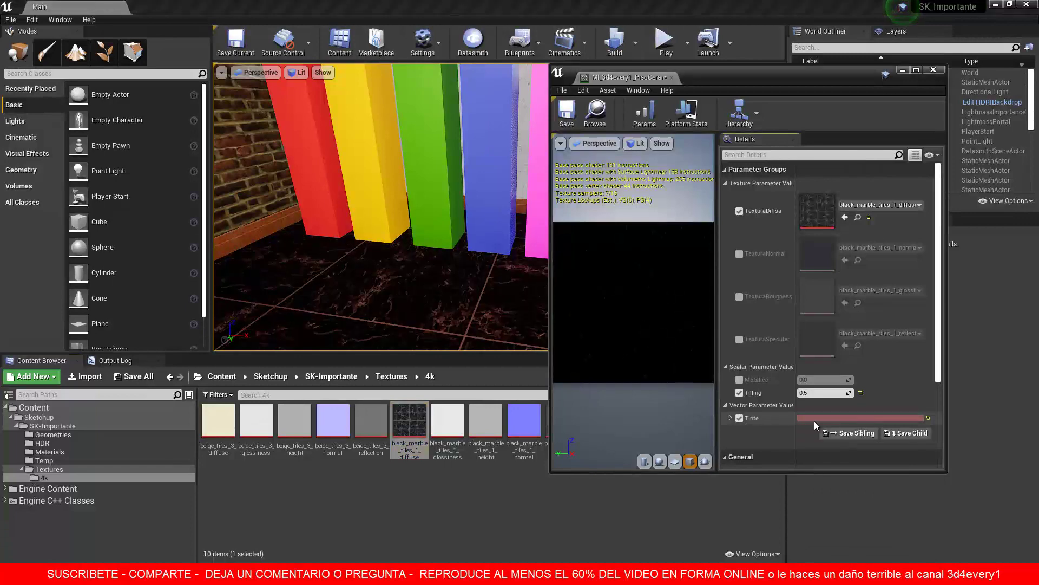
pyautogui.click(829, 418)
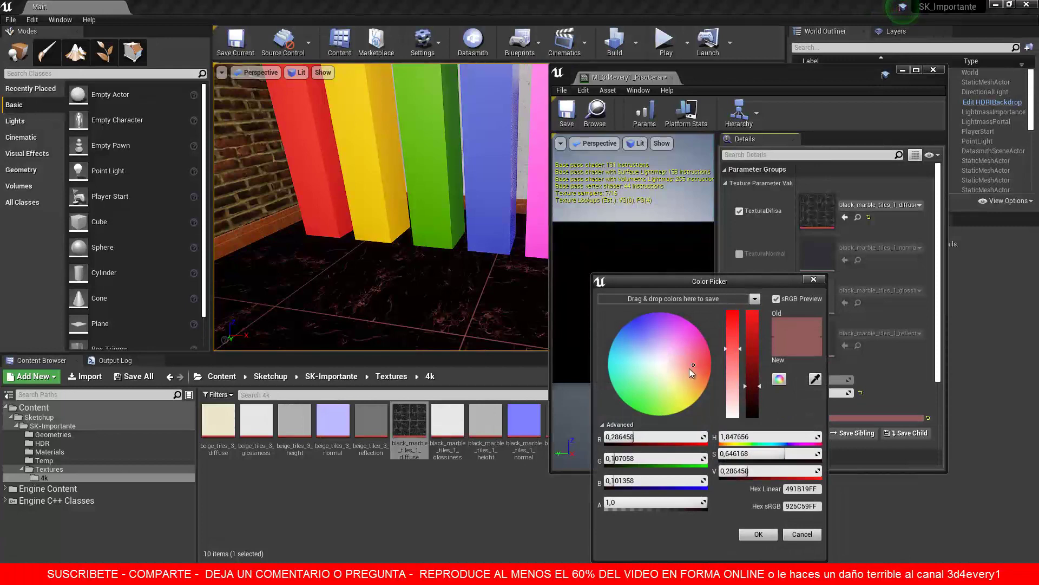
pyautogui.moveTo(690, 368); pyautogui.dragTo(661, 365)
pyautogui.moveTo(753, 386); pyautogui.dragTo(754, 327)
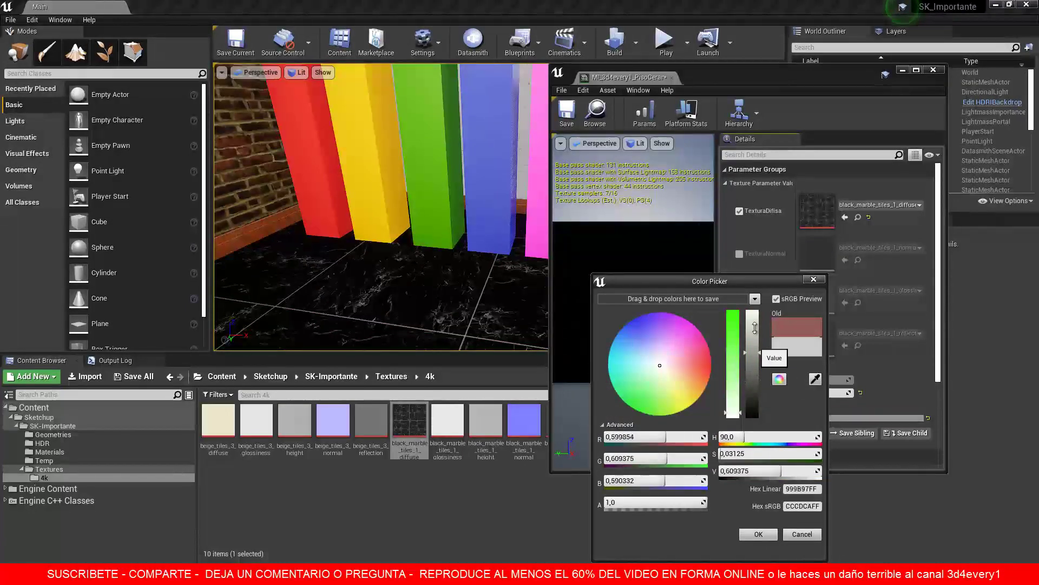
pyautogui.click(758, 534)
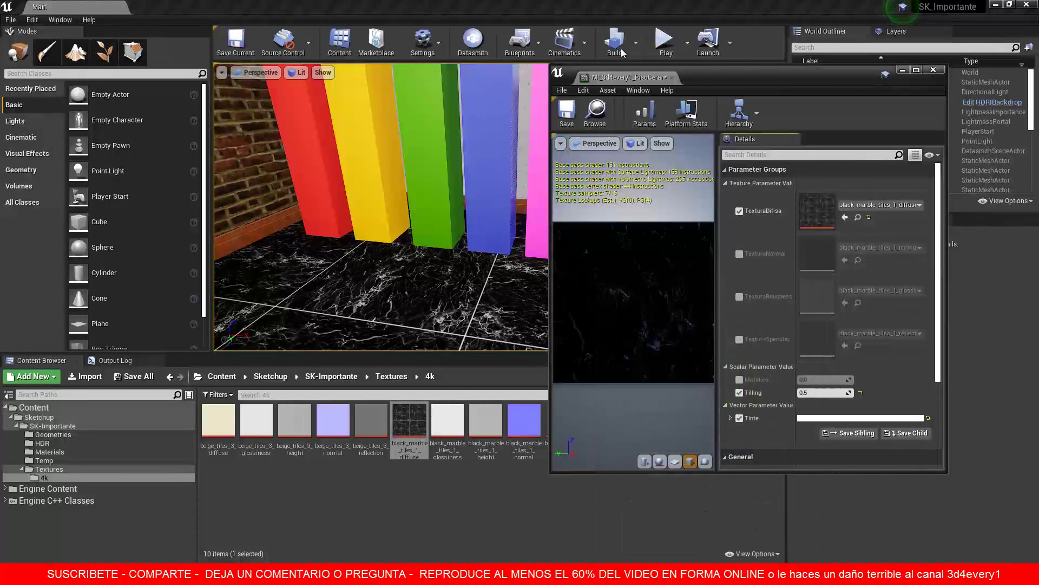
# Save the MI_3d4every1_PisoCeramico instance, close its editor, and show the project's Materials folder.
pyautogui.click(566, 116)
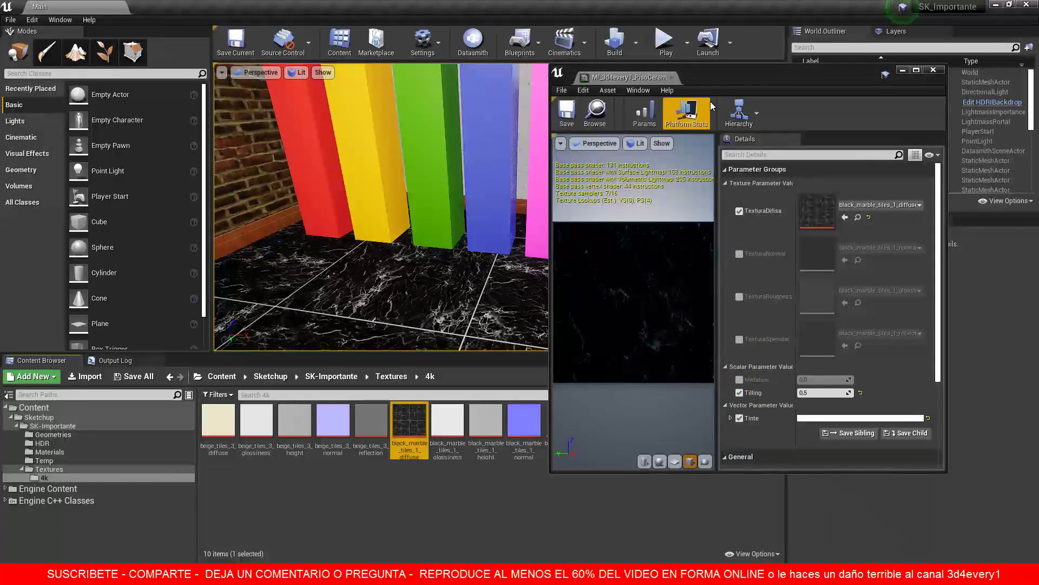
pyautogui.click(933, 71)
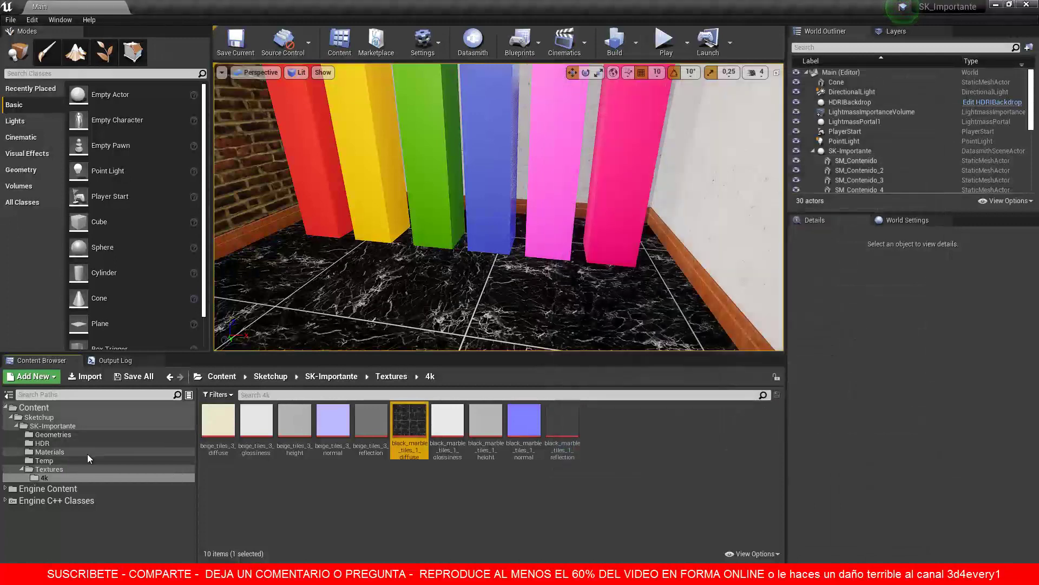
pyautogui.click(66, 453)
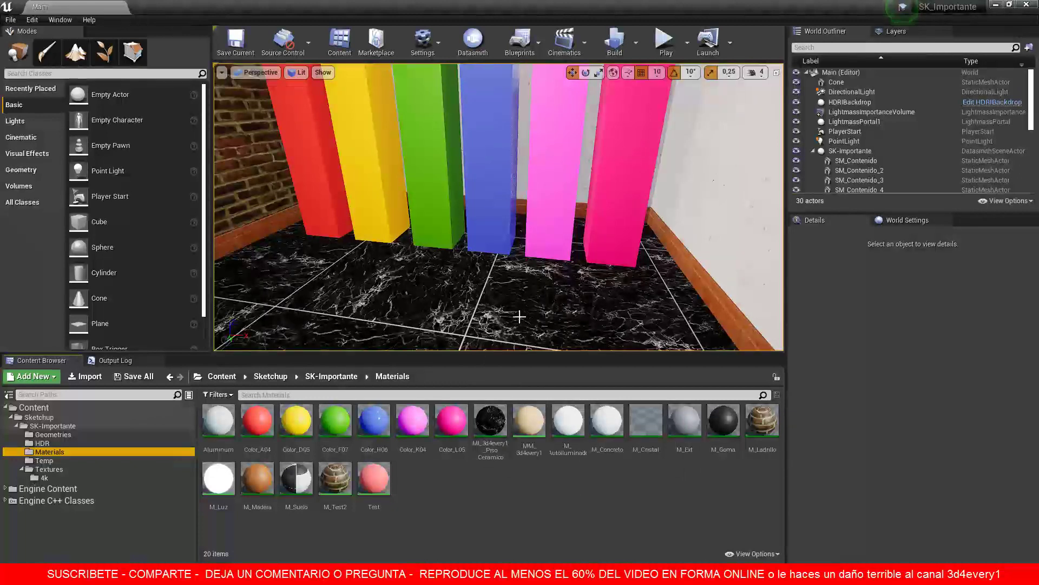
pyautogui.doubleClick(490, 420)
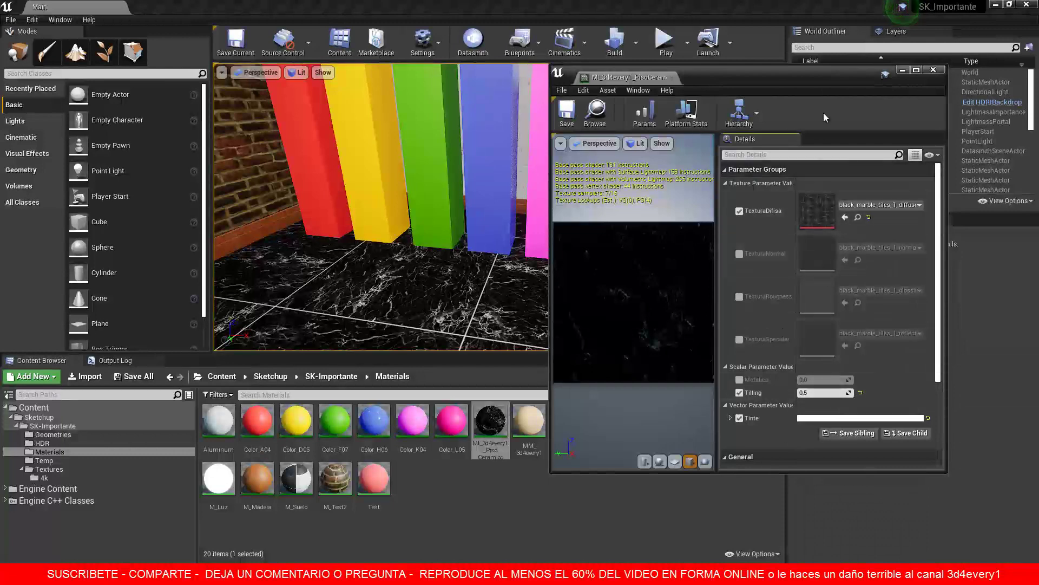
pyautogui.click(934, 70)
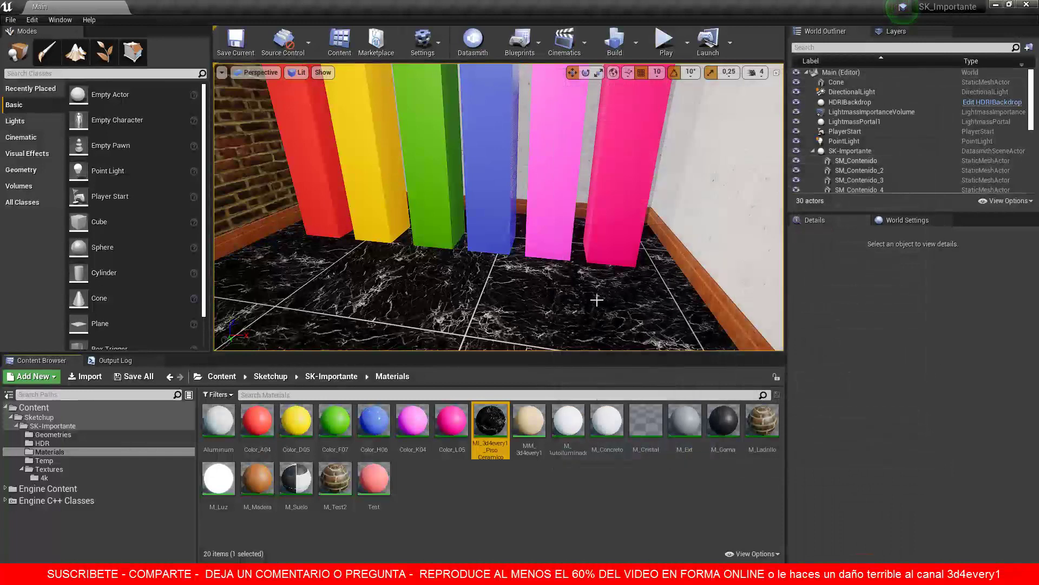
# Open the MM_3d4every1 master material and maximize its editor window.
pyautogui.doubleClick(531, 420)
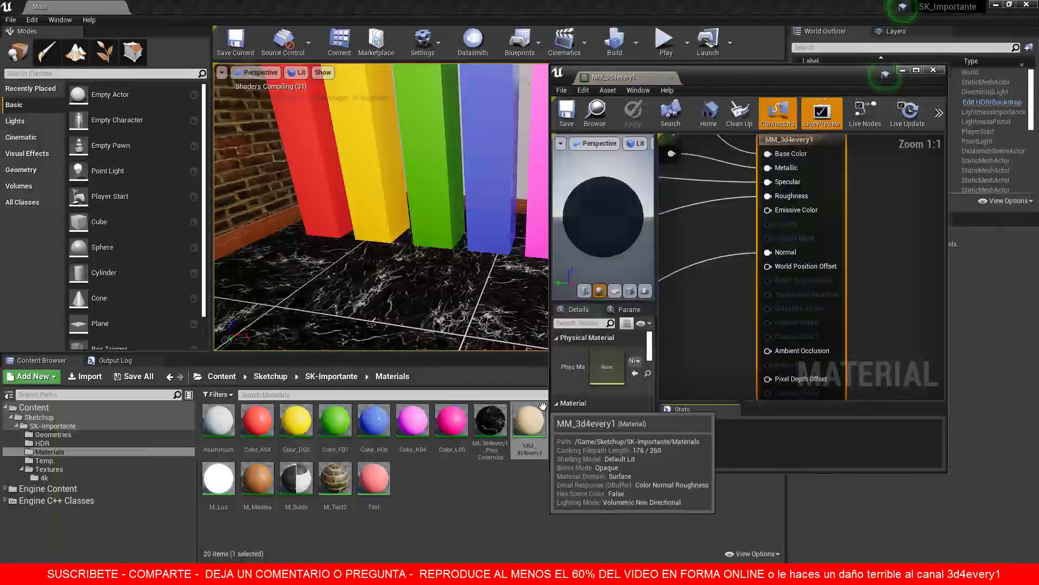
pyautogui.scroll(-4, 709, 370)
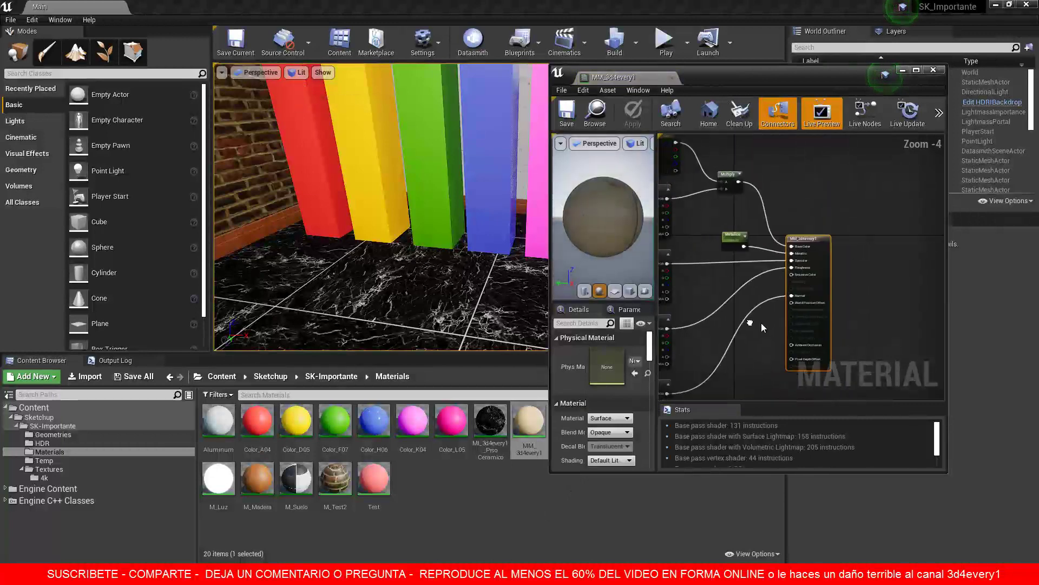
pyautogui.moveTo(761, 322); pyautogui.dragTo(847, 323, button='right')
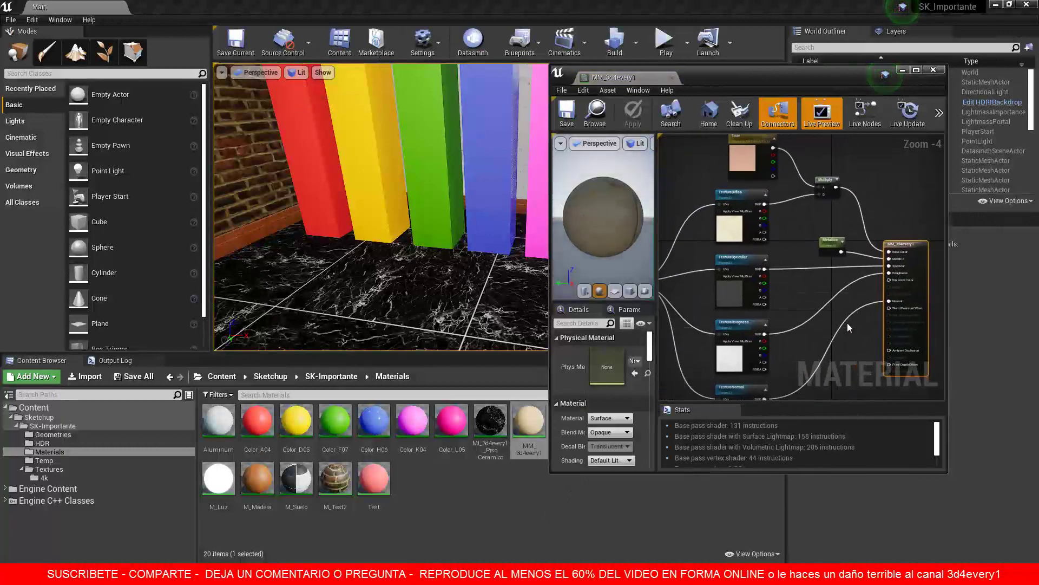
pyautogui.click(917, 69)
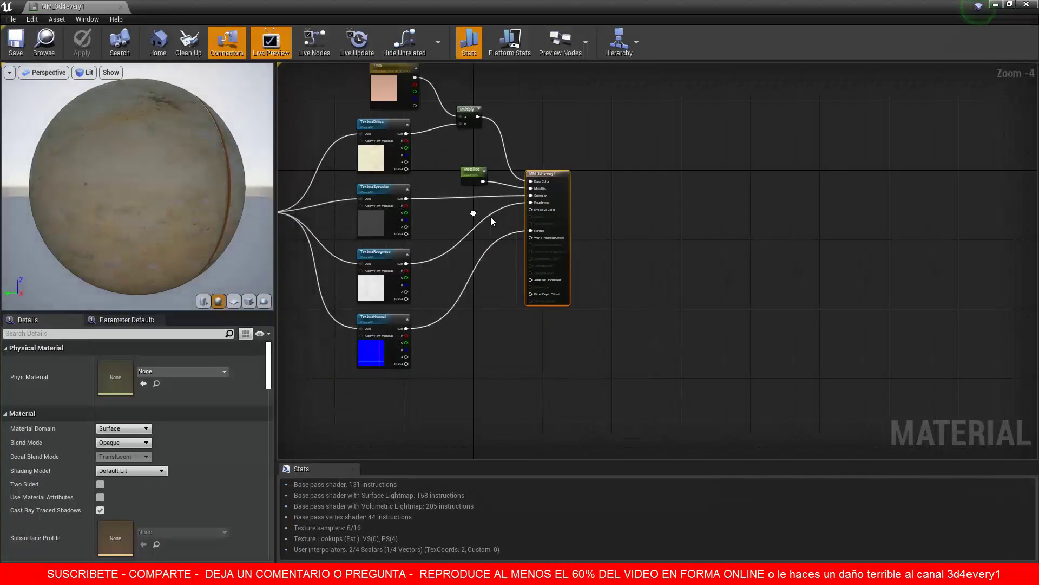
# Insert a Multiply node between the TexturaRougness RGB output and the material's Roughness input.
pyautogui.scroll(3, 521, 241)
pyautogui.moveTo(527, 282); pyautogui.dragTo(653, 298, button='right')
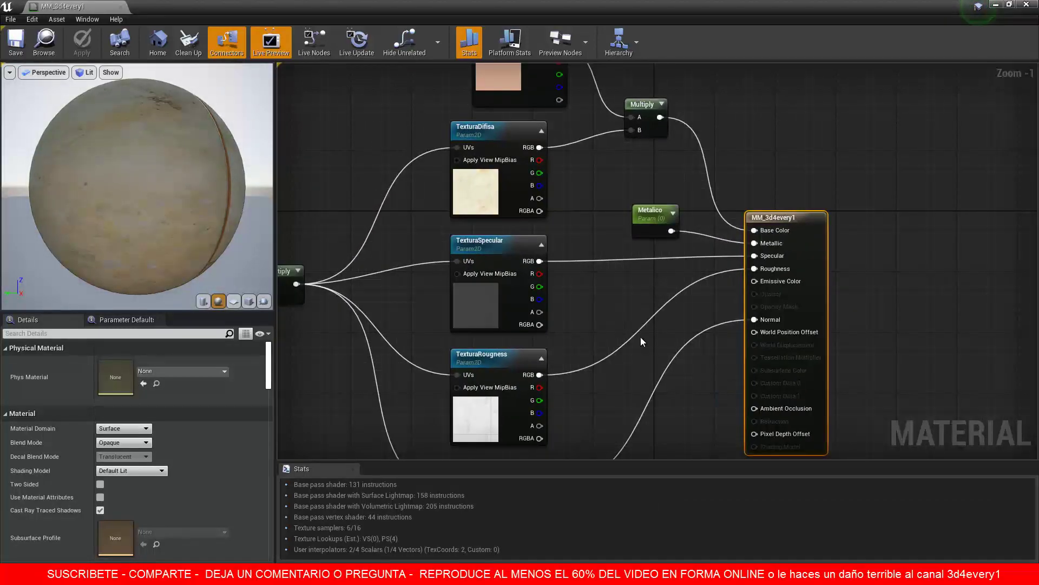
pyautogui.moveTo(641, 342); pyautogui.dragTo(680, 240, button='right')
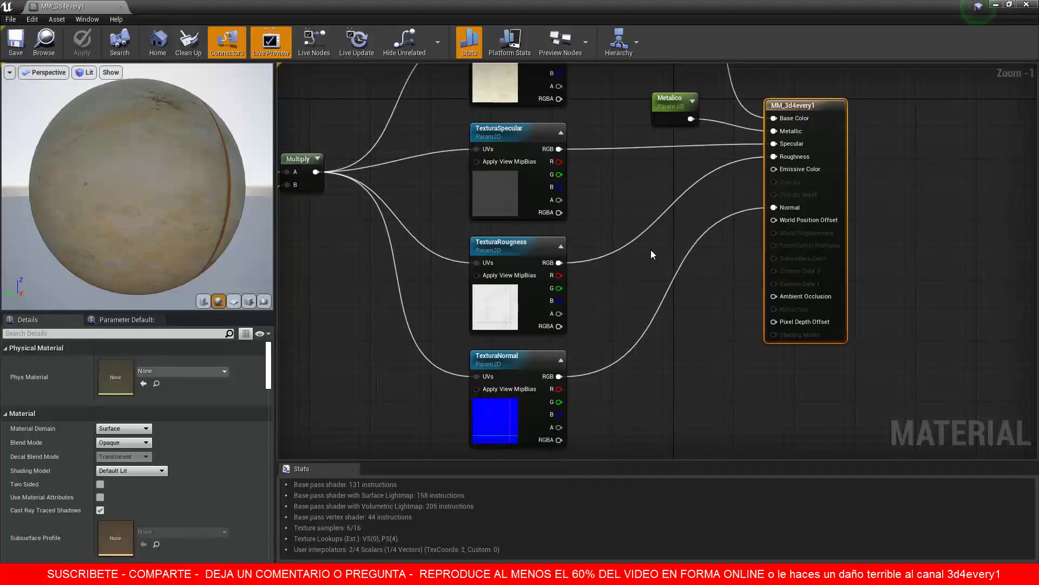
pyautogui.moveTo(655, 243); pyautogui.dragTo(625, 283, button='right')
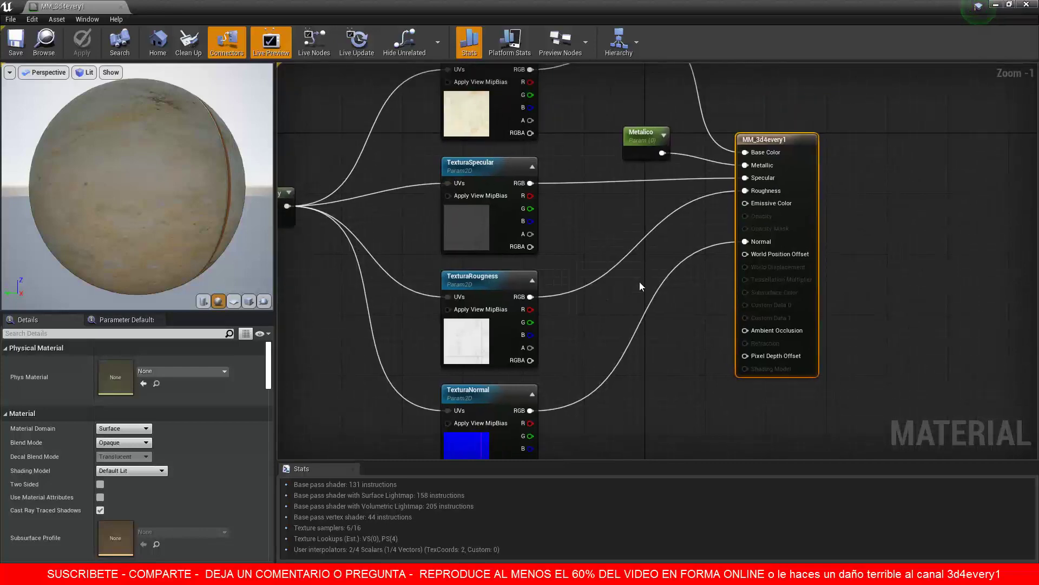
pyautogui.scroll(-1, 628, 270)
pyautogui.scroll(1, 624, 269)
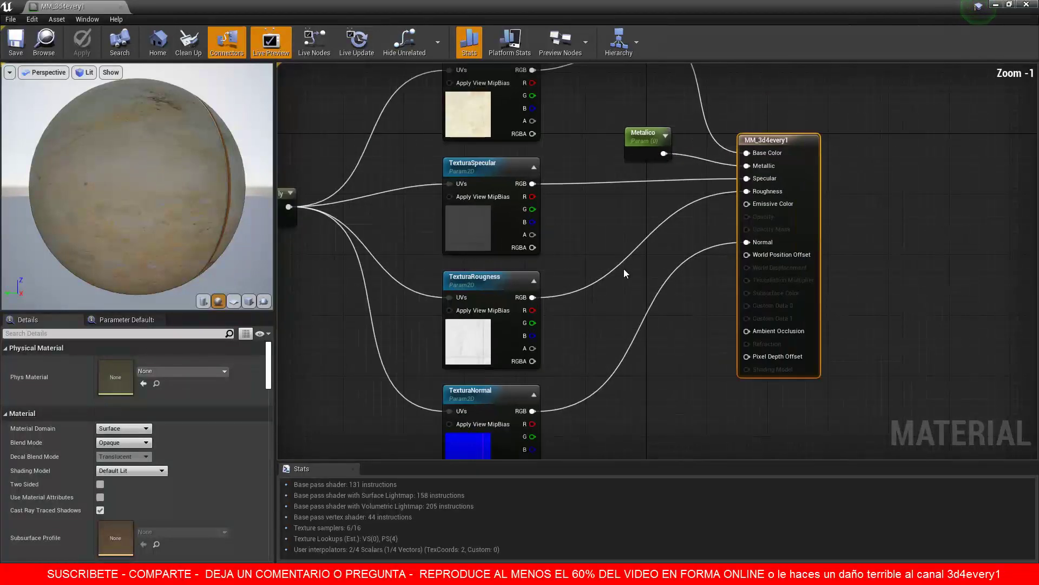
pyautogui.click(596, 248)
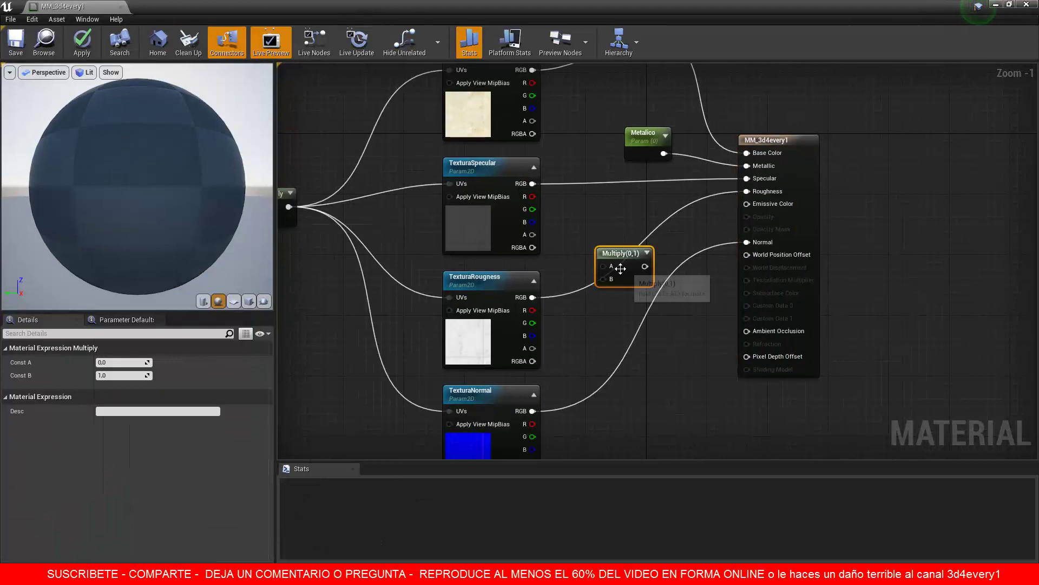
pyautogui.moveTo(645, 248); pyautogui.dragTo(651, 248)
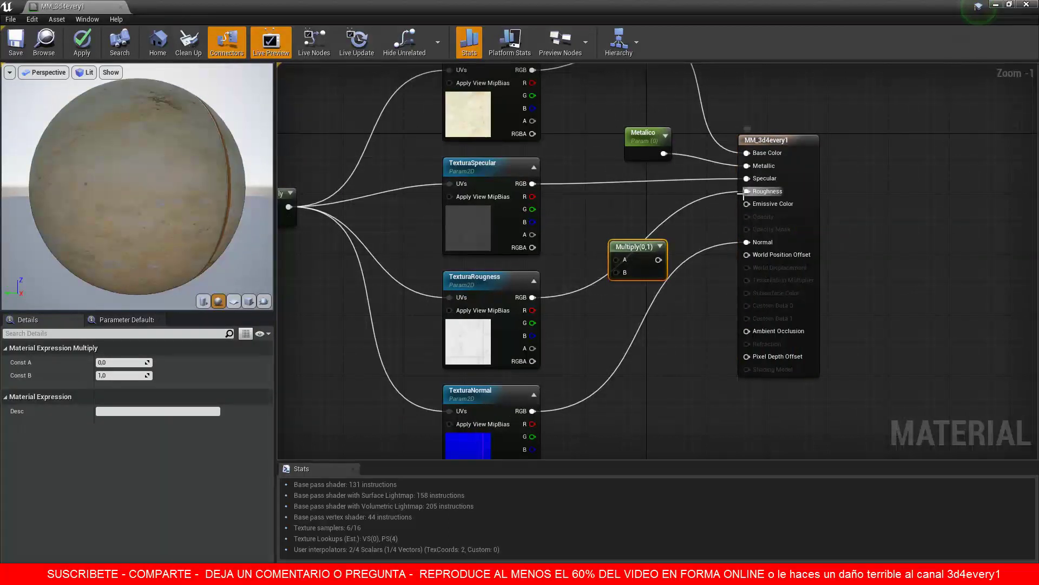
pyautogui.moveTo(747, 191)
pyautogui.keyDown('ctrl'); pyautogui.mouseDown()
pyautogui.moveTo(635, 219)
pyautogui.moveTo(596, 273)
pyautogui.moveTo(616, 259)
pyautogui.moveTo(628, 223)
pyautogui.moveTo(688, 222)
pyautogui.moveTo(747, 191)
pyautogui.mouseUp(); pyautogui.keyUp('ctrl')
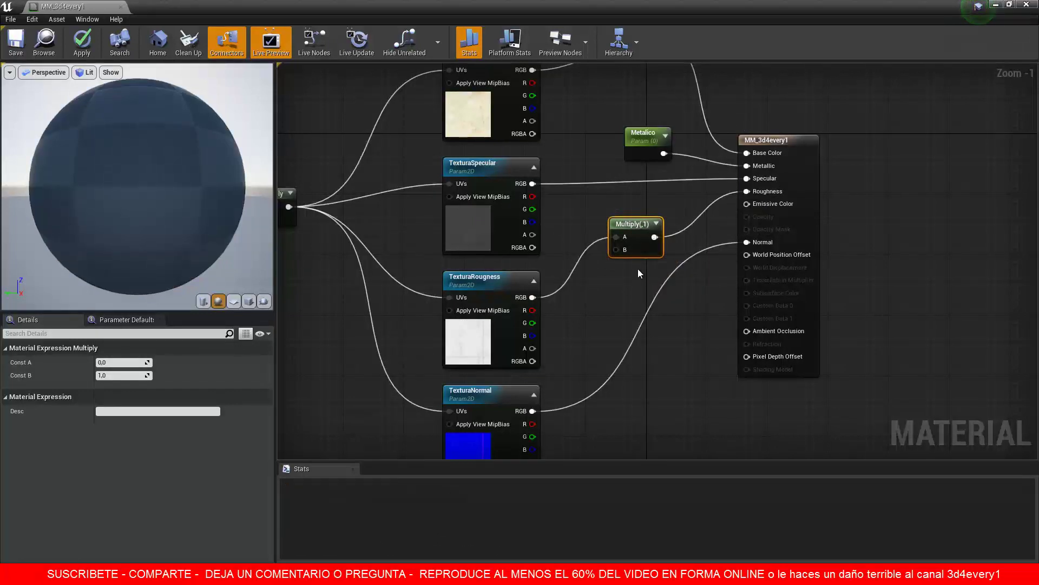
pyautogui.moveTo(645, 224); pyautogui.dragTo(645, 216)
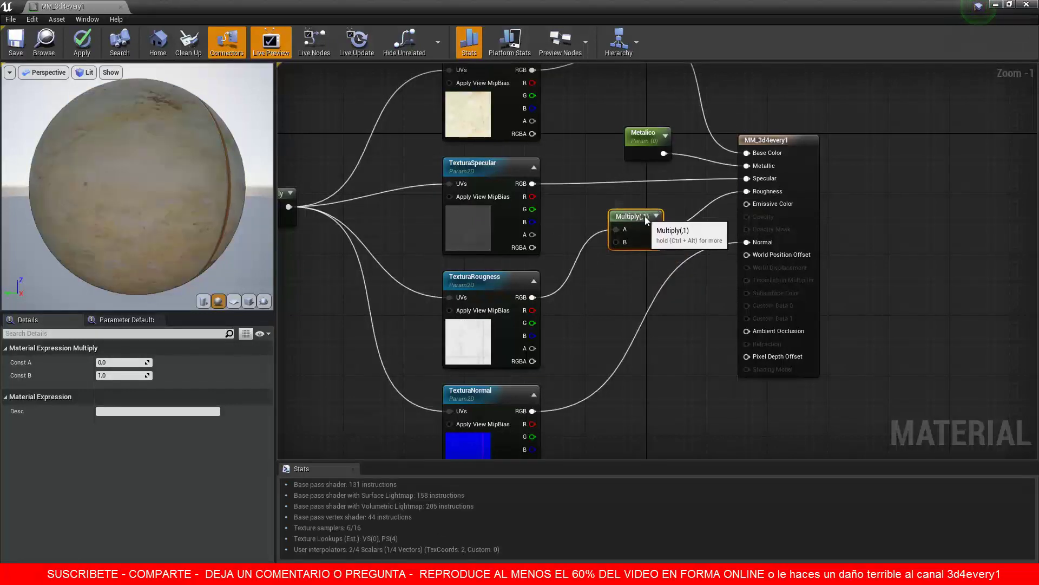
# Feed a new constant into B of the roughness Multiply, convert it to a parameter named Roughness, and place it beside TexturaRougness.
pyautogui.click(592, 307)
pyautogui.moveTo(604, 319); pyautogui.dragTo(670, 207)
pyautogui.rightClick(589, 286)
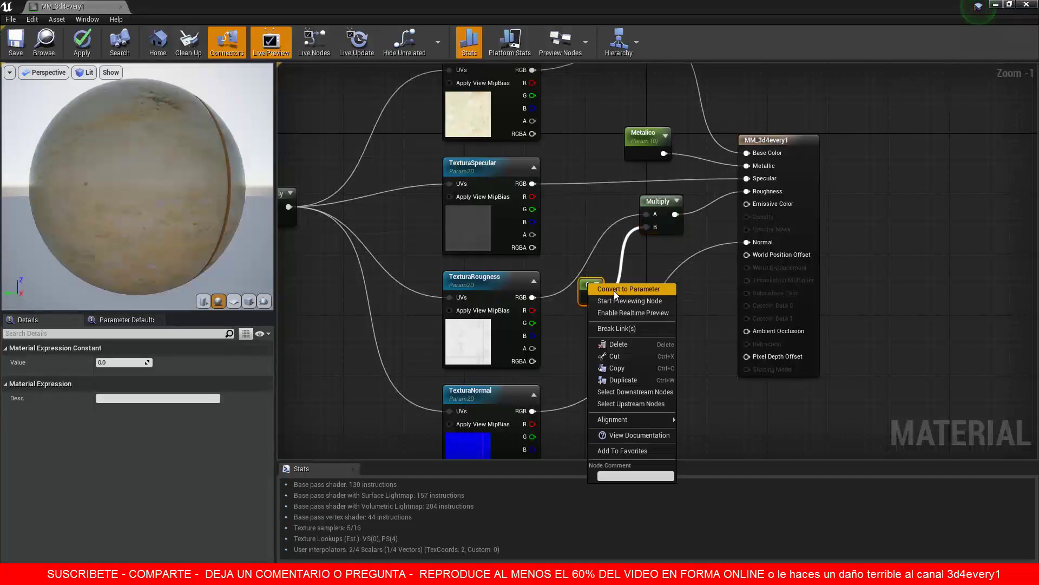
pyautogui.click(614, 291)
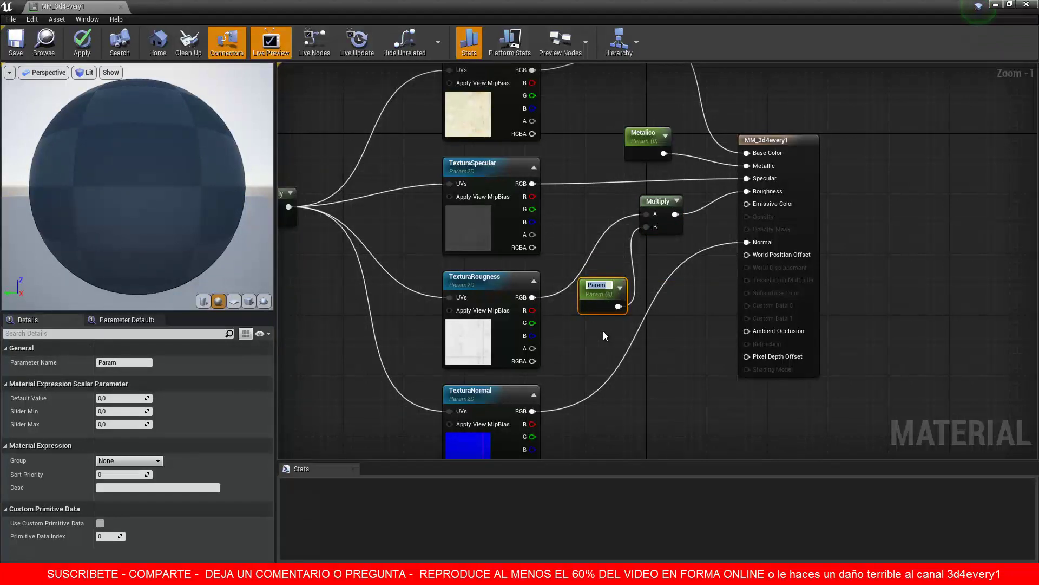
pyautogui.write('Roug')
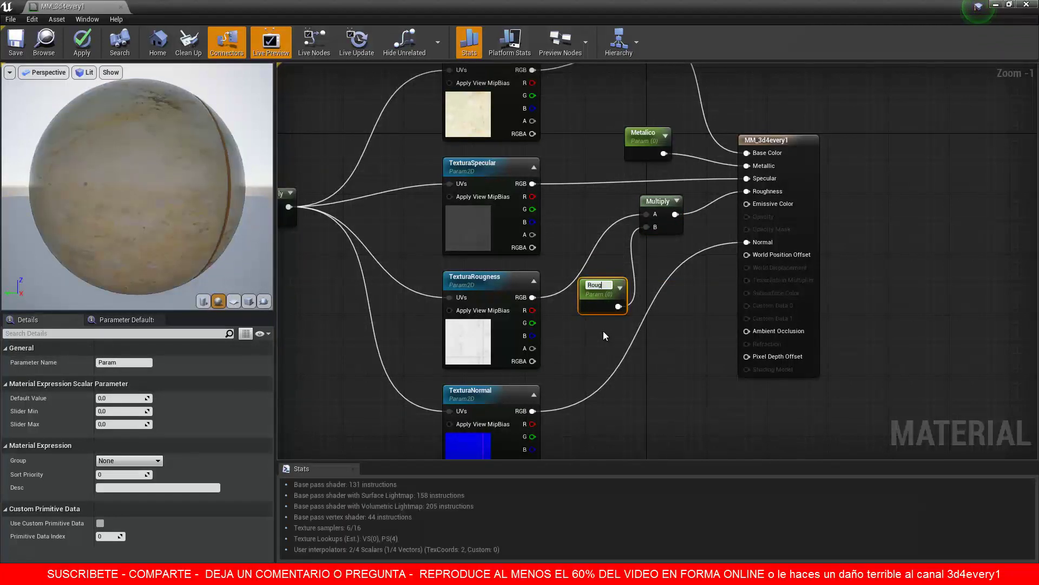
pyautogui.write('hness')
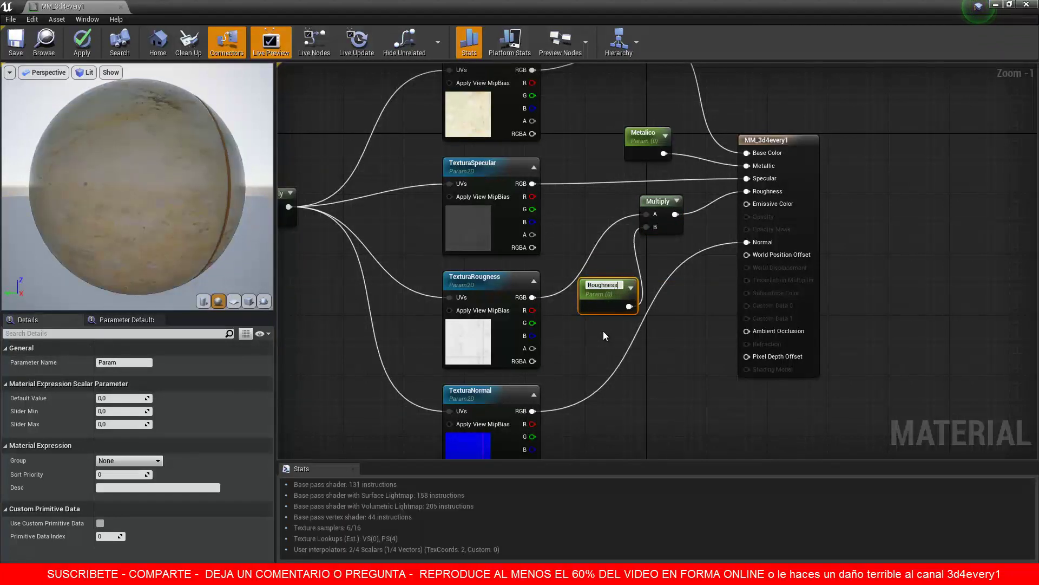
pyautogui.press('Return')
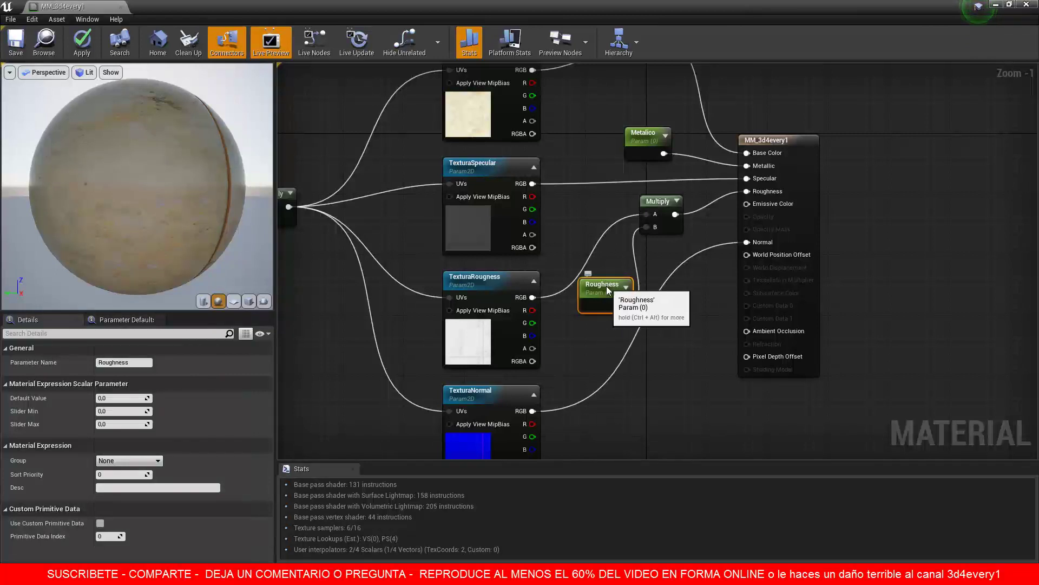
pyautogui.moveTo(608, 289); pyautogui.dragTo(600, 304)
# Save the MM_3d4every1 master material and close its editor.
pyautogui.scroll(-1, 698, 340)
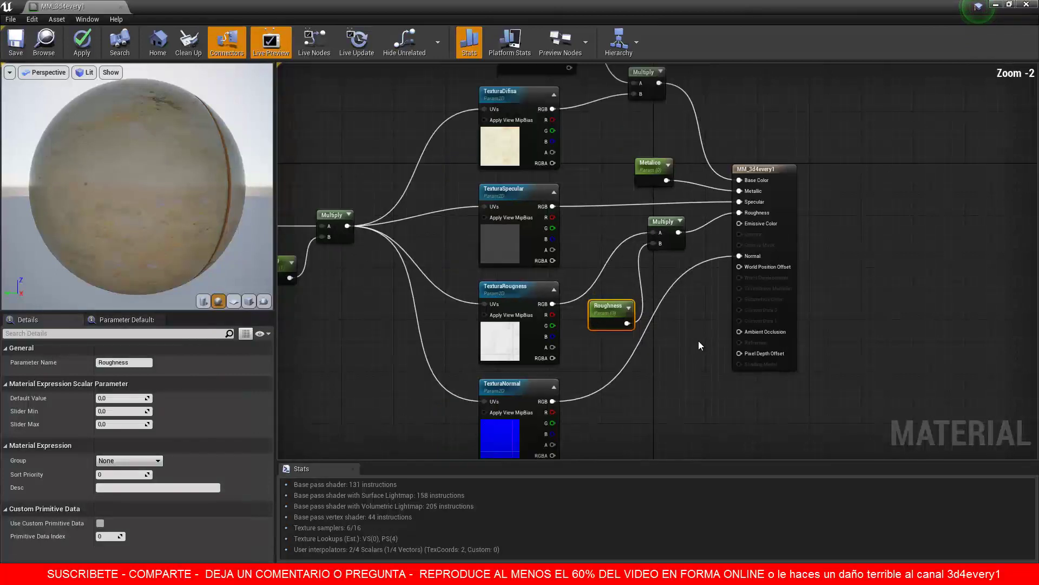
pyautogui.moveTo(668, 360); pyautogui.dragTo(780, 375, button='right')
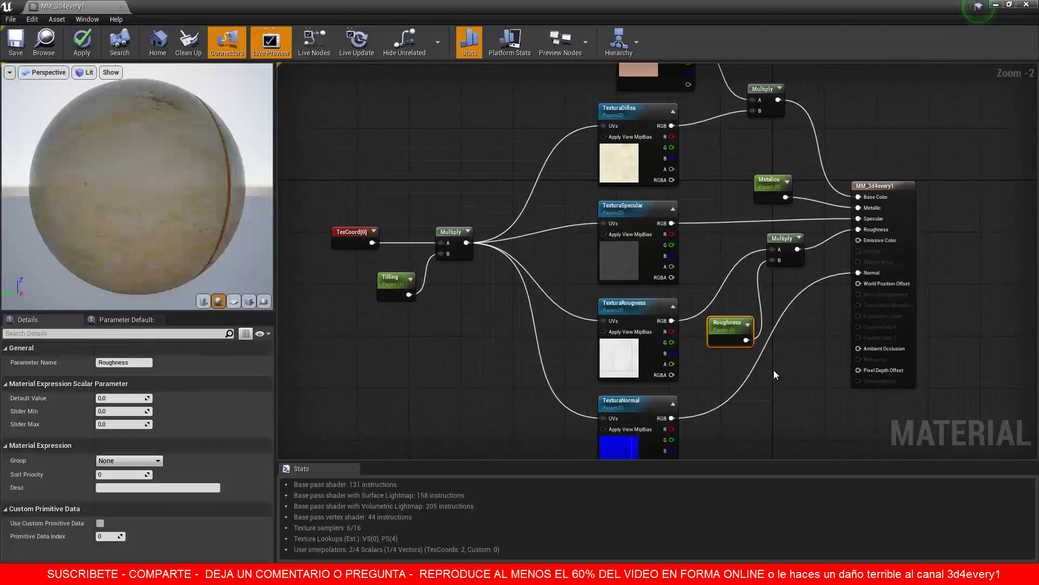
pyautogui.click(15, 43)
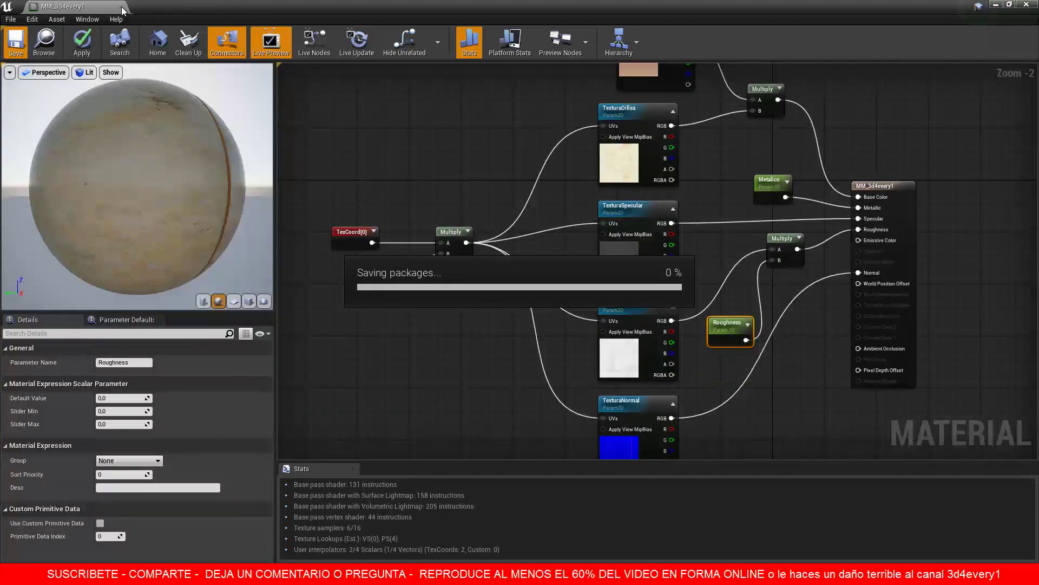
pyautogui.click(120, 7)
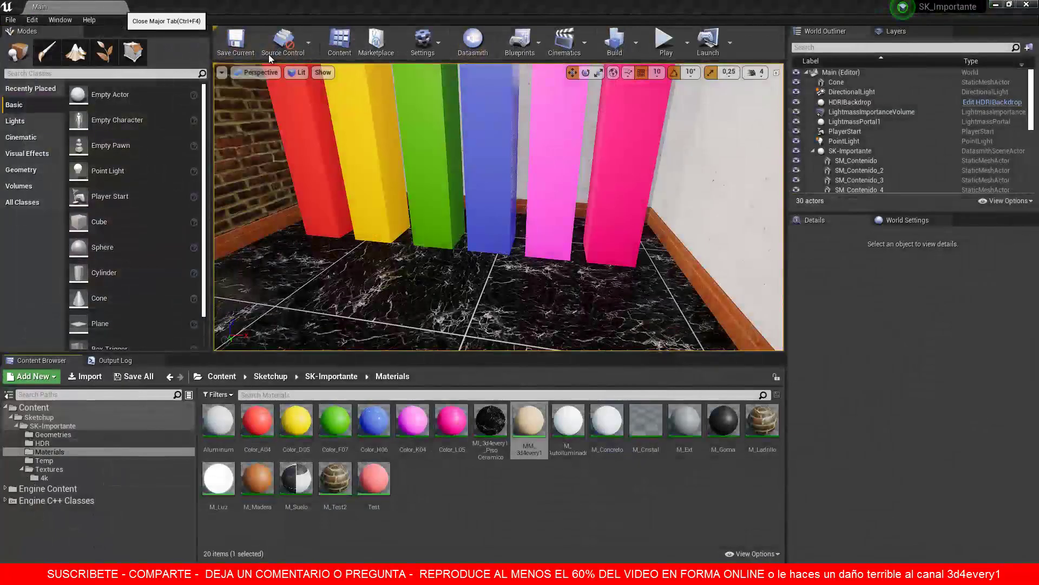
# Enable the Roughness override in the MI_3d4every1_PisoCeramico instance, set it to 1.0, and return to the instance in the content browser.
pyautogui.doubleClick(490, 417)
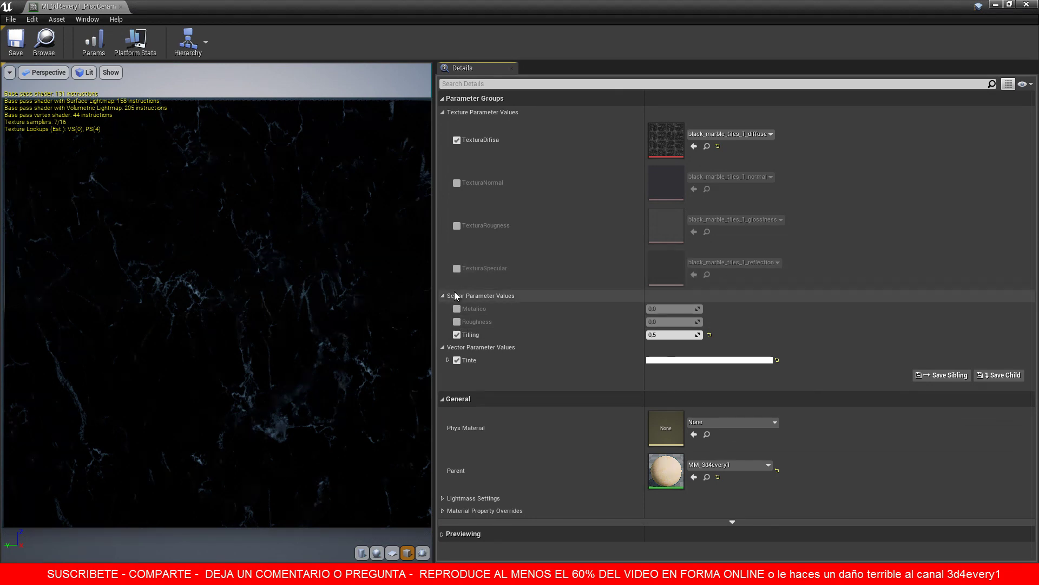
pyautogui.click(457, 323)
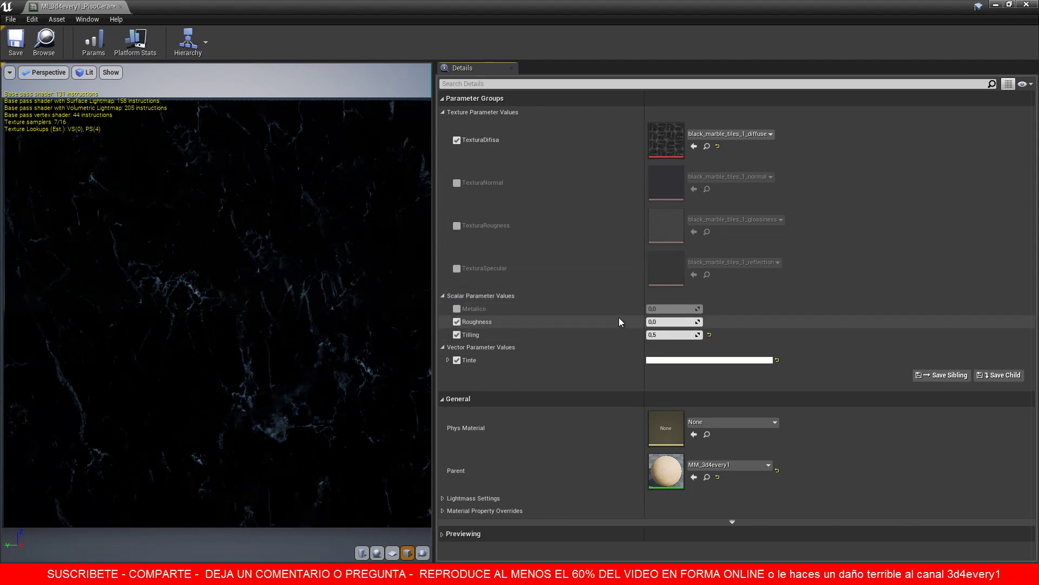
pyautogui.click(657, 321)
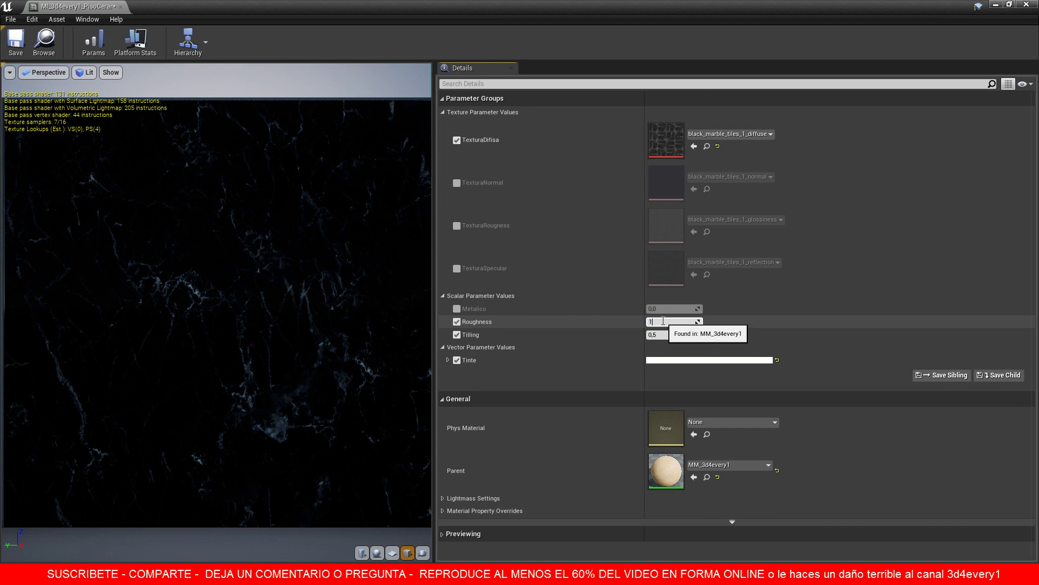
pyautogui.press('Return')
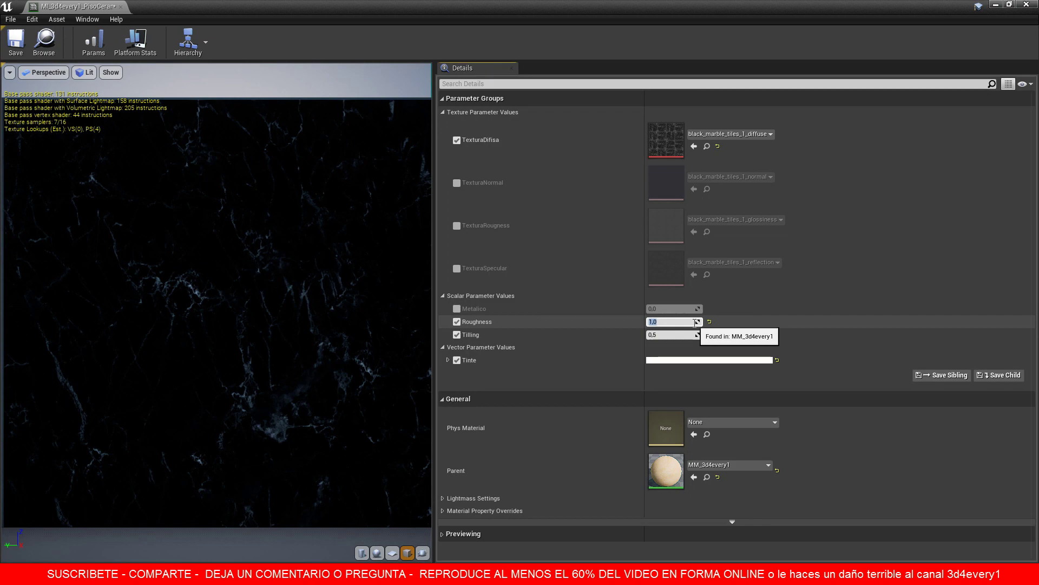
pyautogui.click(40, 50)
# Lower the PointLight toward the floor to Z 60, at X 160 and Y -330, and view the floor's reflections from a low angle.
pyautogui.click(572, 316)
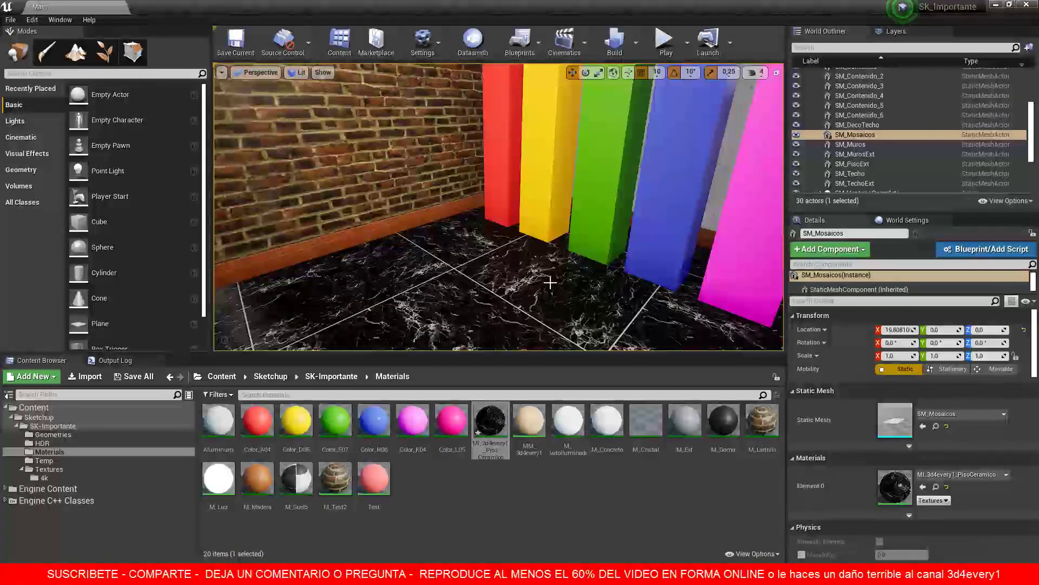
pyautogui.scroll(5, 830, 108)
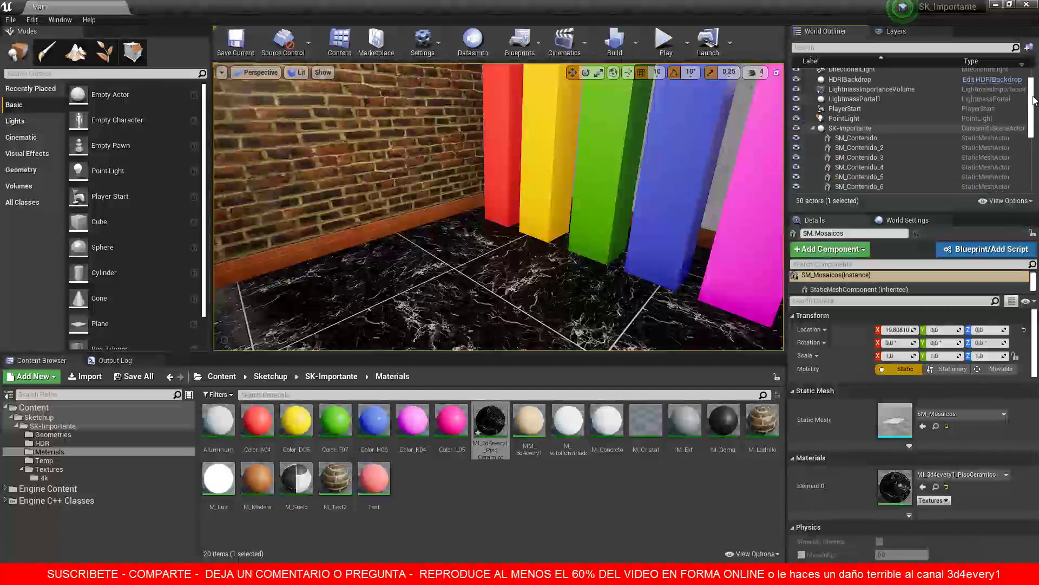
pyautogui.click(845, 142)
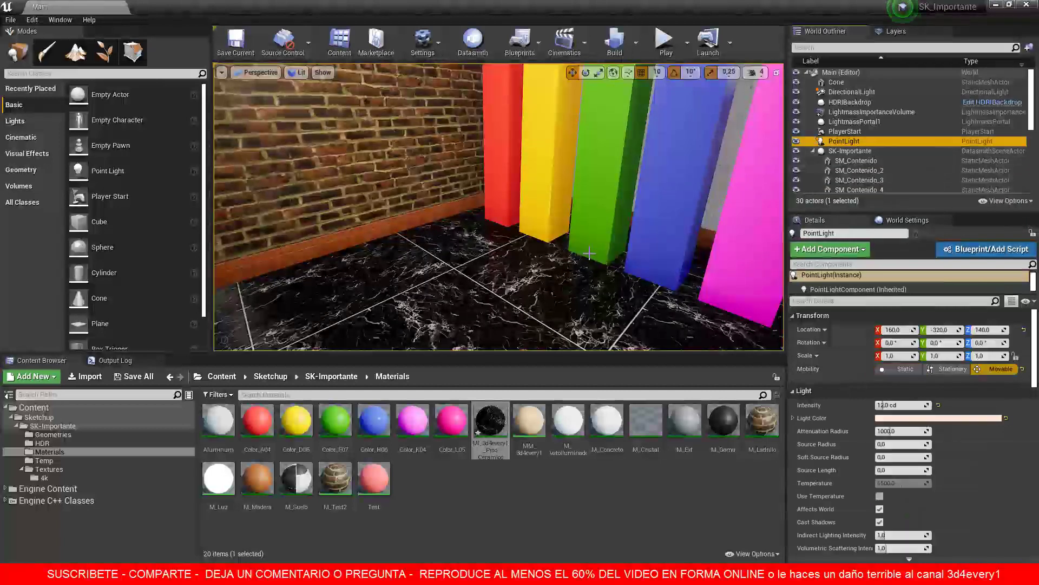
pyautogui.press('f')
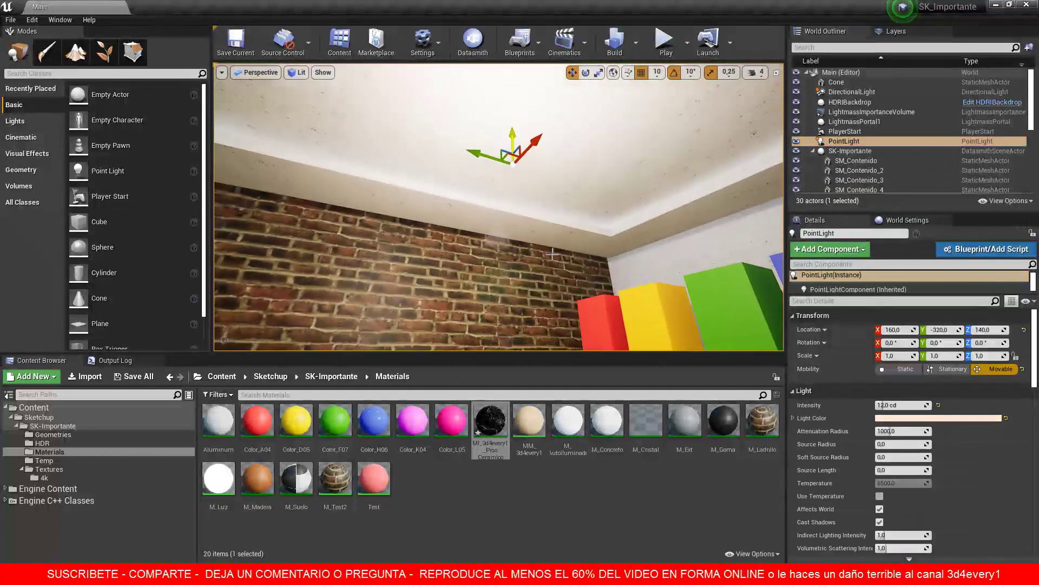
pyautogui.press('g')
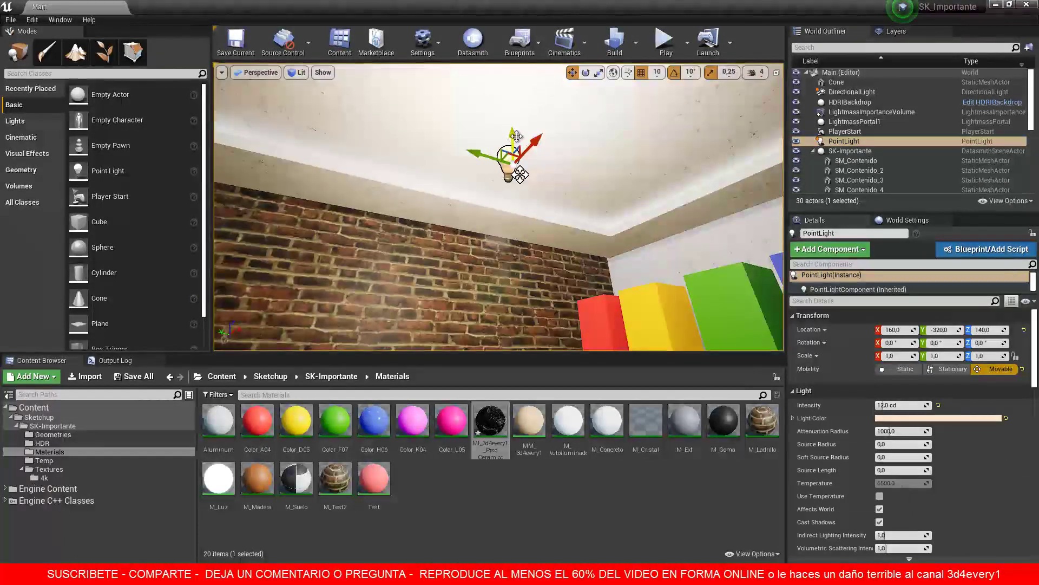
pyautogui.moveTo(514, 137); pyautogui.dragTo(512, 287)
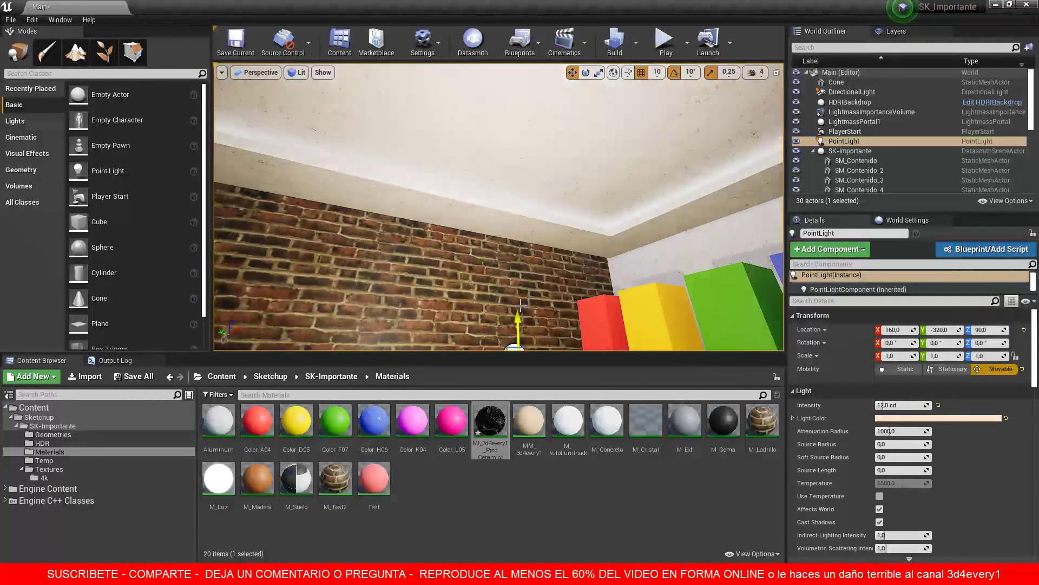
pyautogui.moveTo(532, 346); pyautogui.dragTo(526, 403, button='right')
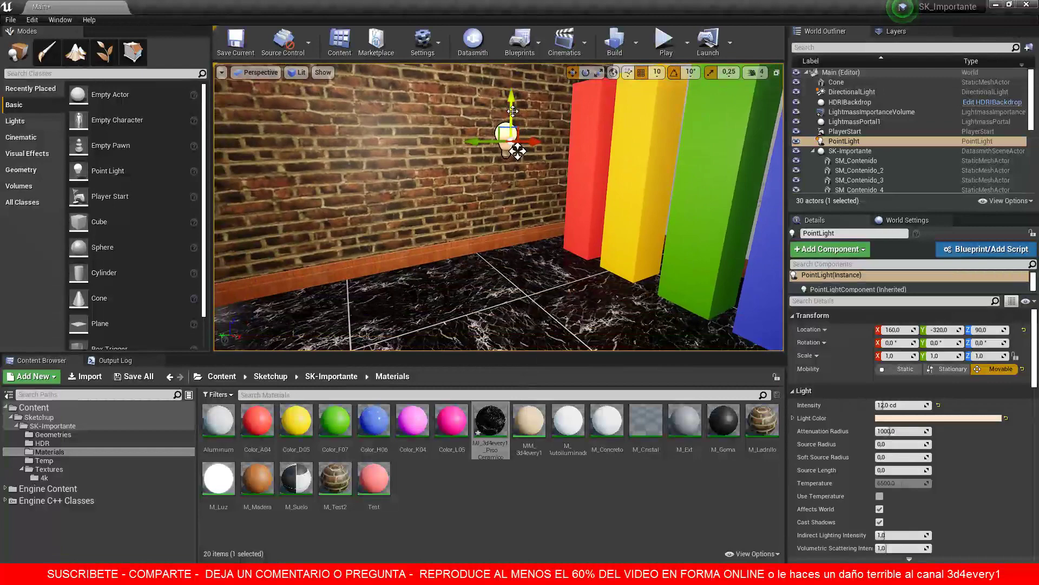
pyautogui.moveTo(512, 106); pyautogui.dragTo(509, 193)
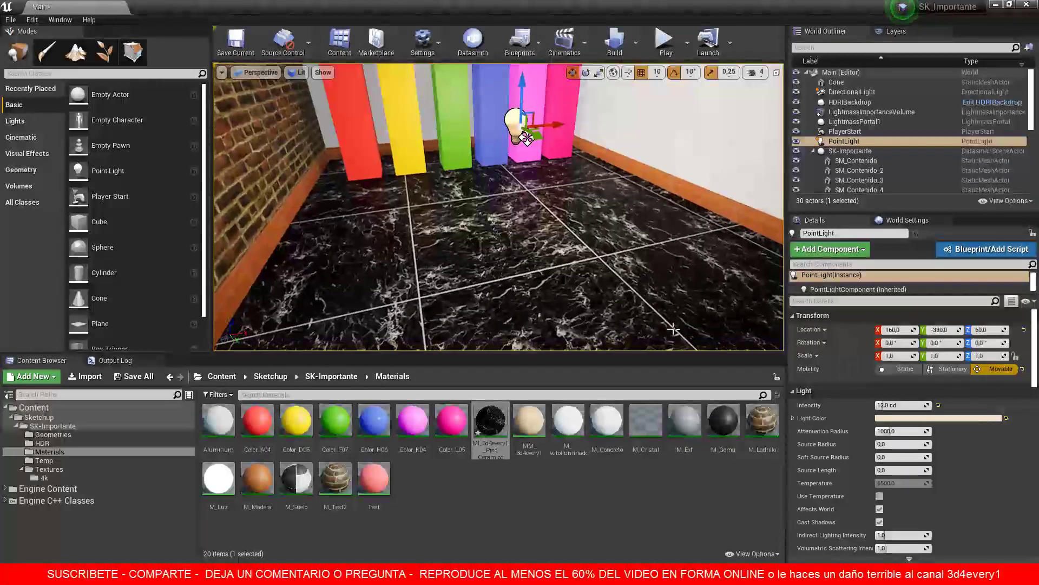
pyautogui.moveTo(673, 320); pyautogui.dragTo(674, 278, button='right')
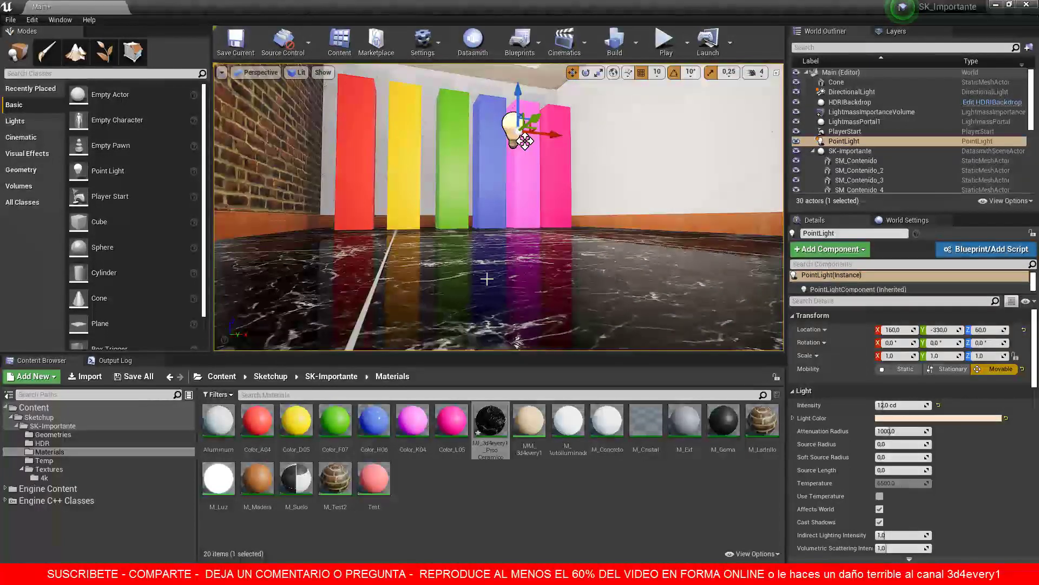
# Enable the Roughness override in the MI_3d4every1_PisoCeramico instance, set it to about 0.47, and save the instance.
pyautogui.doubleClick(490, 418)
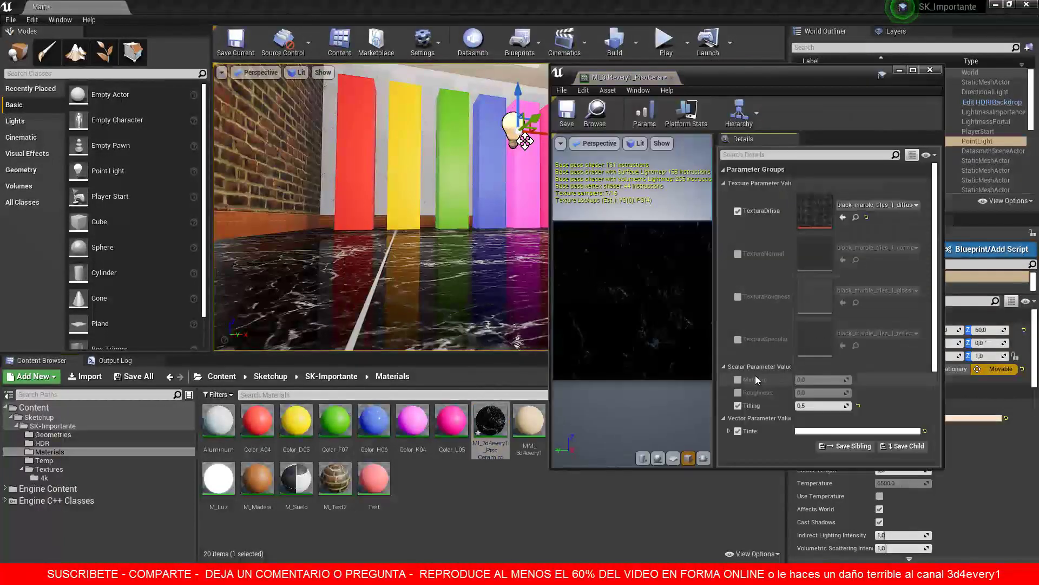
pyautogui.click(737, 393)
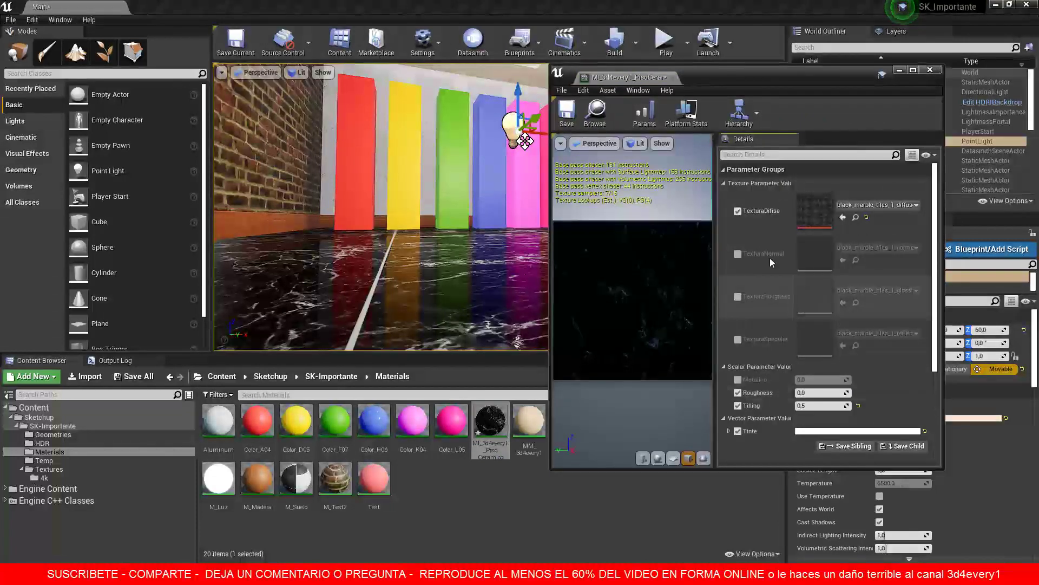
pyautogui.moveTo(795, 83); pyautogui.dragTo(879, 75)
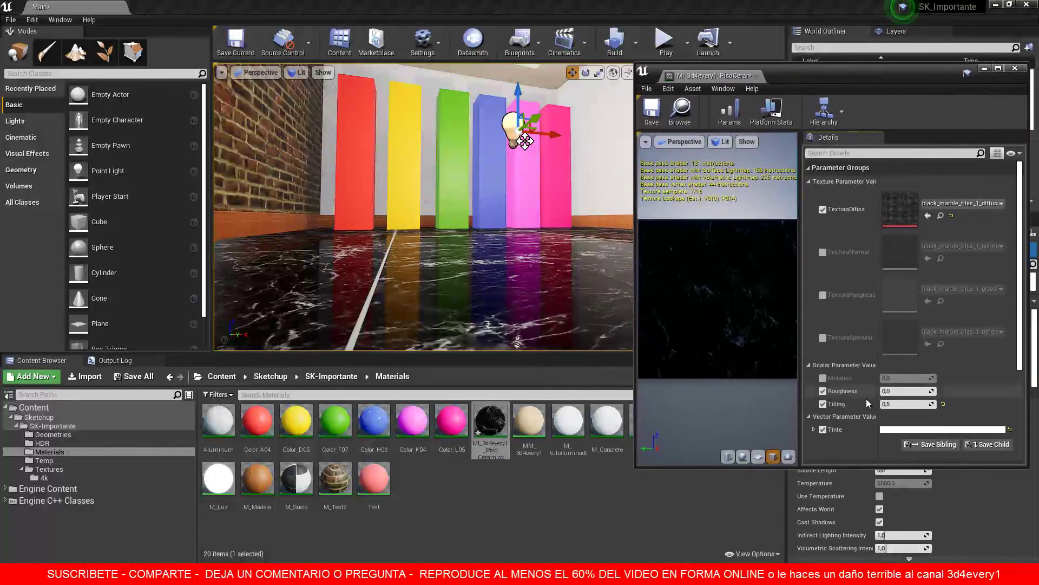
pyautogui.moveTo(891, 391)
pyautogui.mouseDown()
pyautogui.moveTo(925, 388)
pyautogui.moveTo(893, 391)
pyautogui.mouseUp()
pyautogui.moveTo(894, 388)
pyautogui.mouseDown()
pyautogui.moveTo(907, 389)
pyautogui.moveTo(878, 388)
pyautogui.moveTo(920, 390)
pyautogui.moveTo(899, 388)
pyautogui.mouseUp()
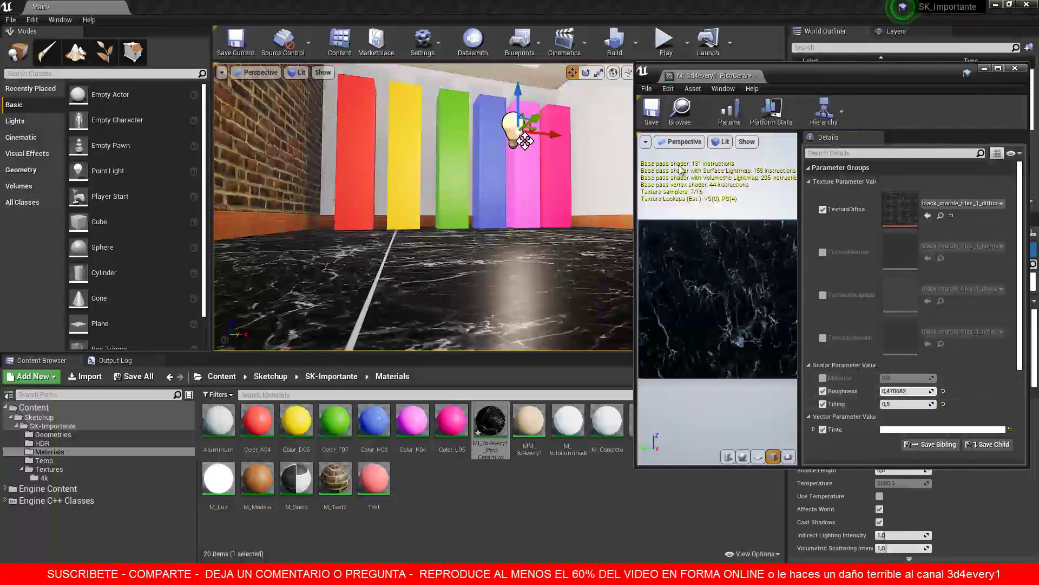
pyautogui.click(652, 110)
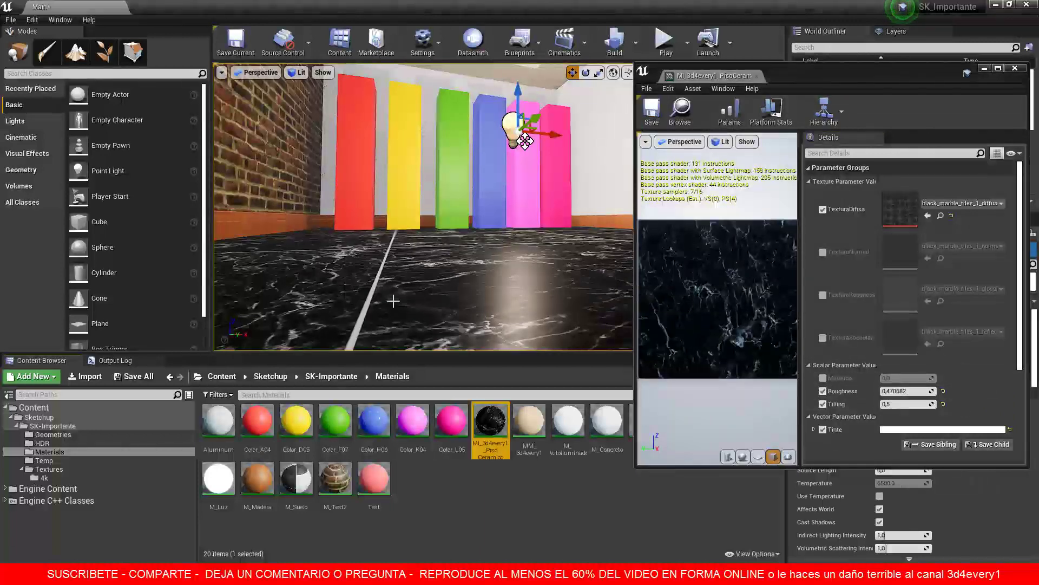
# Set the default value of the Roughness parameter in the MM_3d4every1 master material to 0.5.
pyautogui.doubleClick(533, 418)
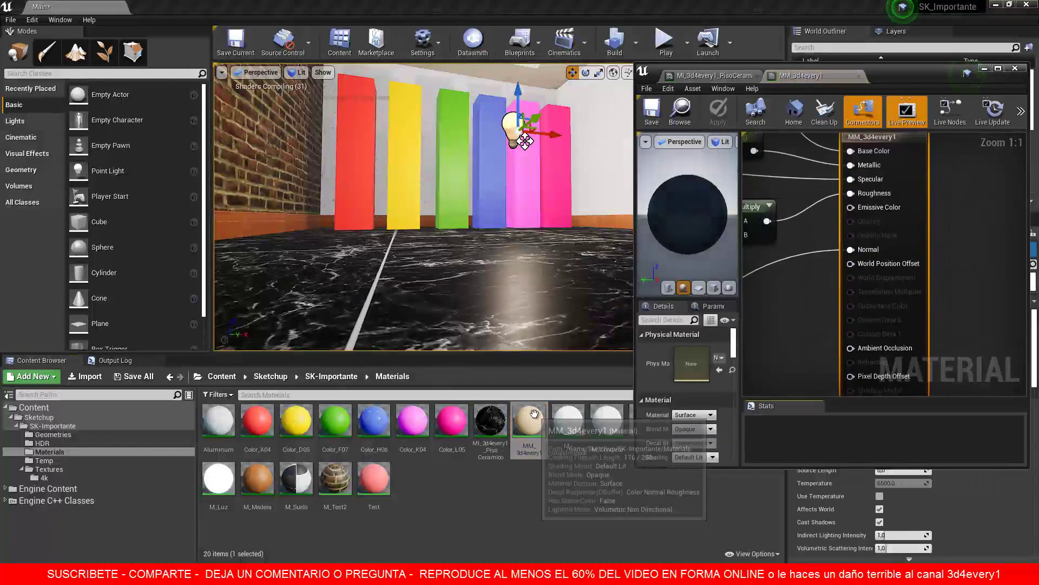
pyautogui.scroll(-4, 812, 316)
pyautogui.moveTo(801, 314); pyautogui.dragTo(914, 284, button='right')
pyautogui.click(869, 285)
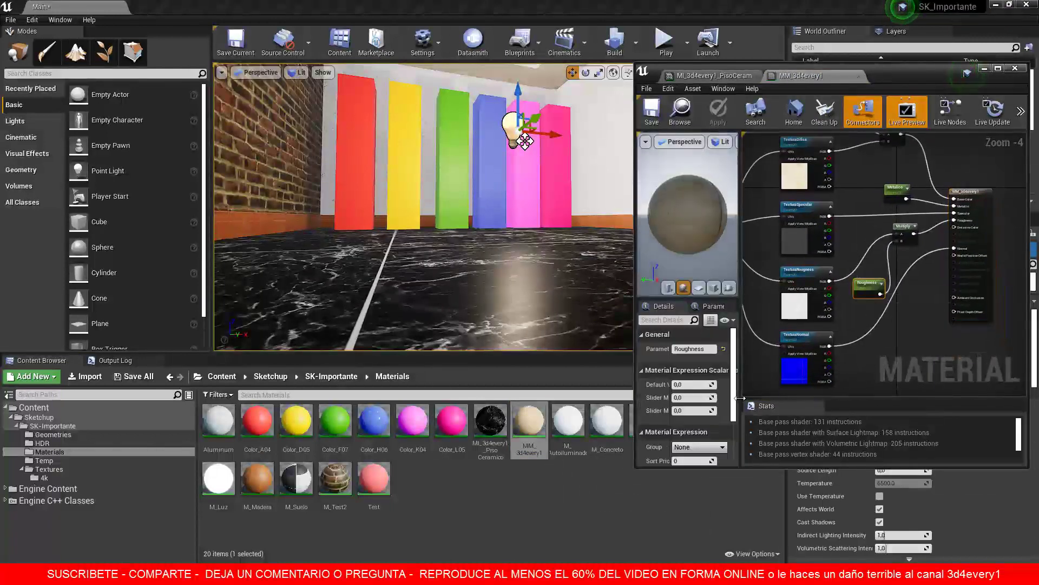
pyautogui.click(681, 384)
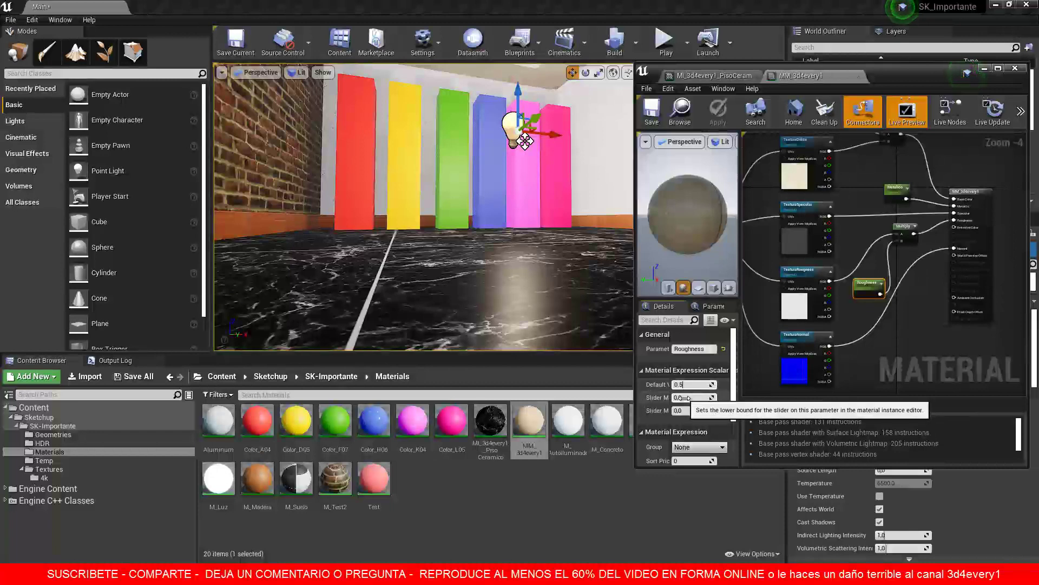
pyautogui.click(682, 397)
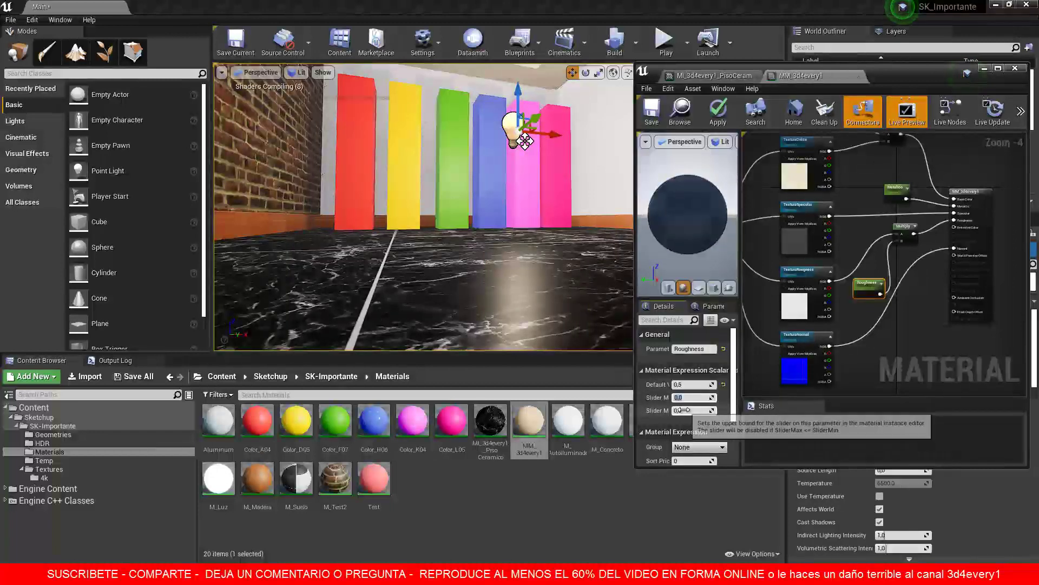
# Set the Roughness parameter's slider maximum to 1, then save the master material and close its editor.
pyautogui.click(683, 411)
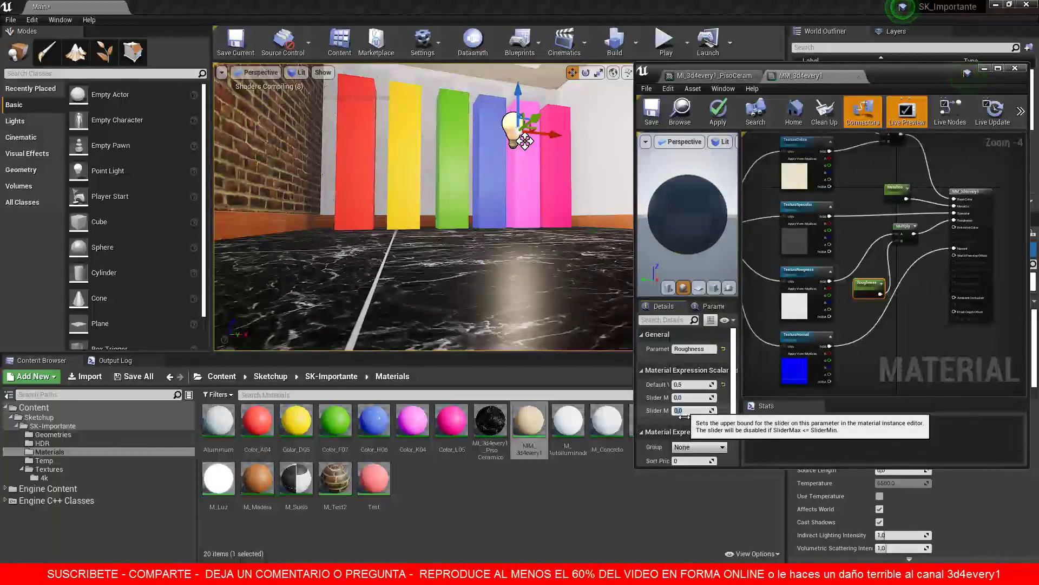
pyautogui.write('1')
pyautogui.press('Return')
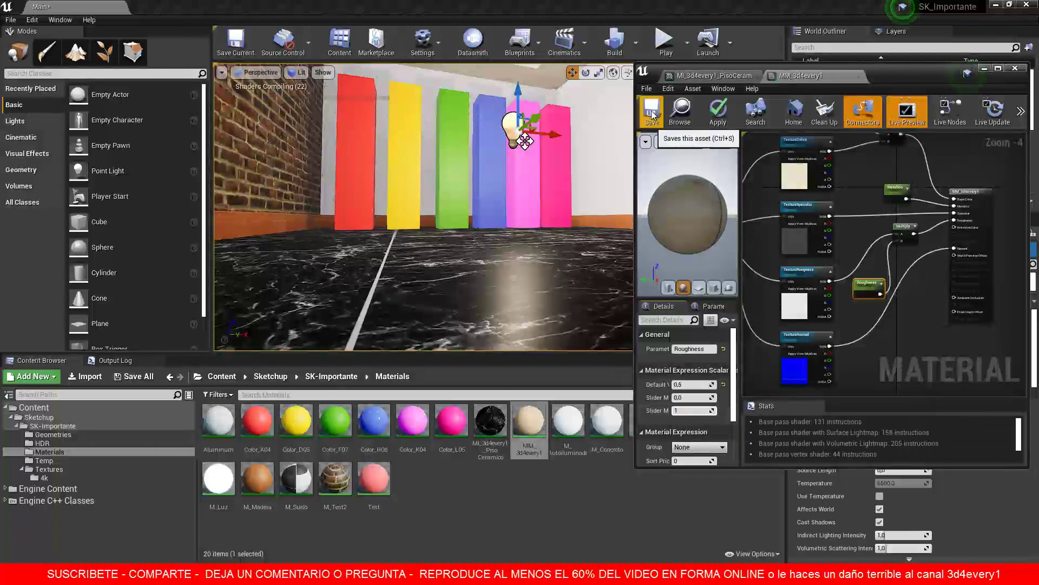
pyautogui.click(652, 115)
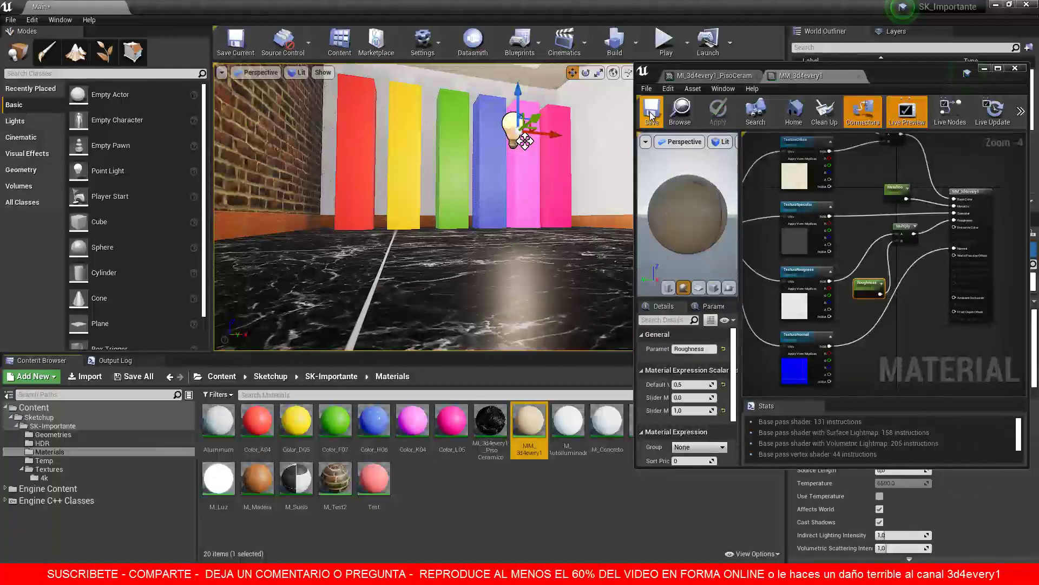
pyautogui.click(859, 76)
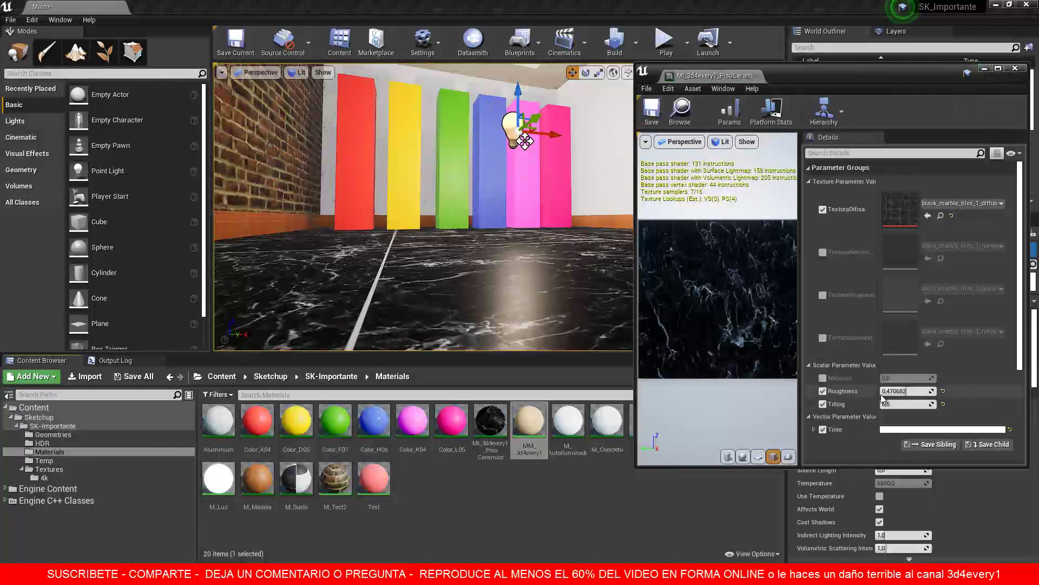
# Reduce the floor instance's Roughness to about 0.21 and reposition its editor window so the floor can be seen.
pyautogui.moveTo(905, 391)
pyautogui.mouseDown()
pyautogui.moveTo(919, 390)
pyautogui.moveTo(906, 391)
pyautogui.mouseUp()
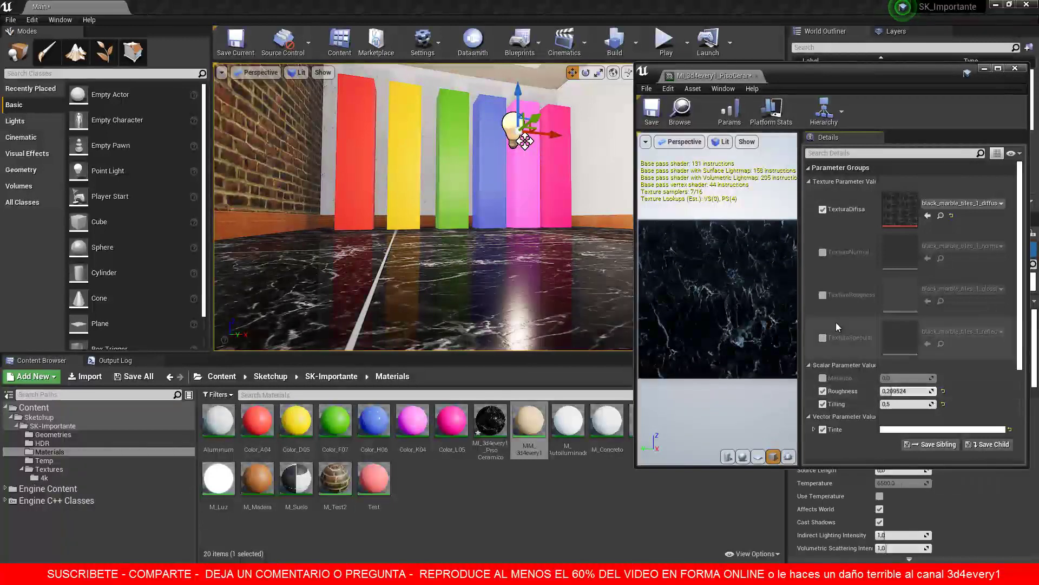
pyautogui.moveTo(895, 73); pyautogui.dragTo(749, 76)
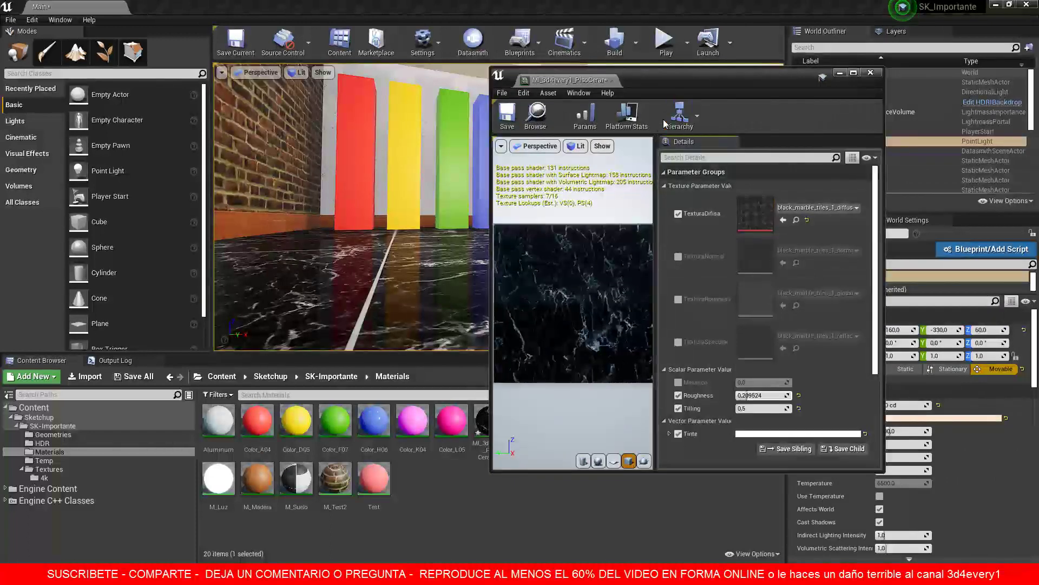
pyautogui.moveTo(659, 73); pyautogui.dragTo(734, 63)
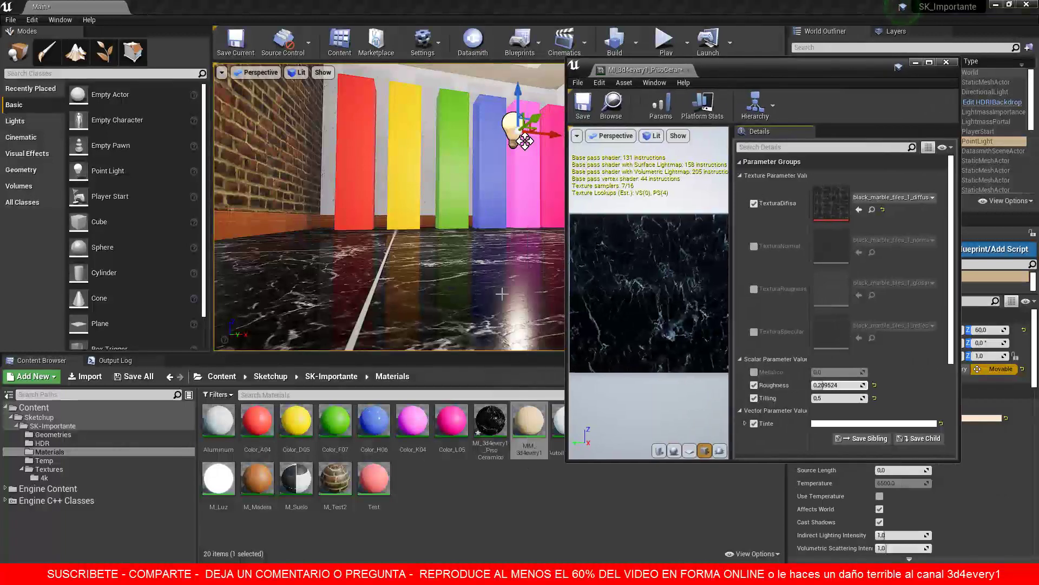
# Reopen the MM_3d4every1 master material in a maximized editor and move the tint Multiply node closer to Tinte and TexturaDifisa.
pyautogui.doubleClick(531, 424)
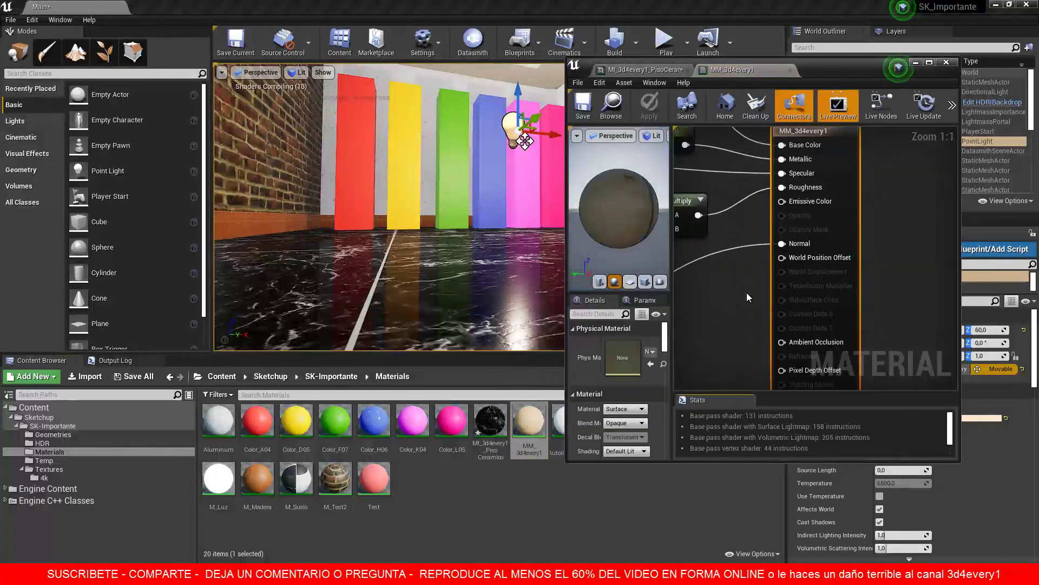
pyautogui.scroll(-4, 741, 303)
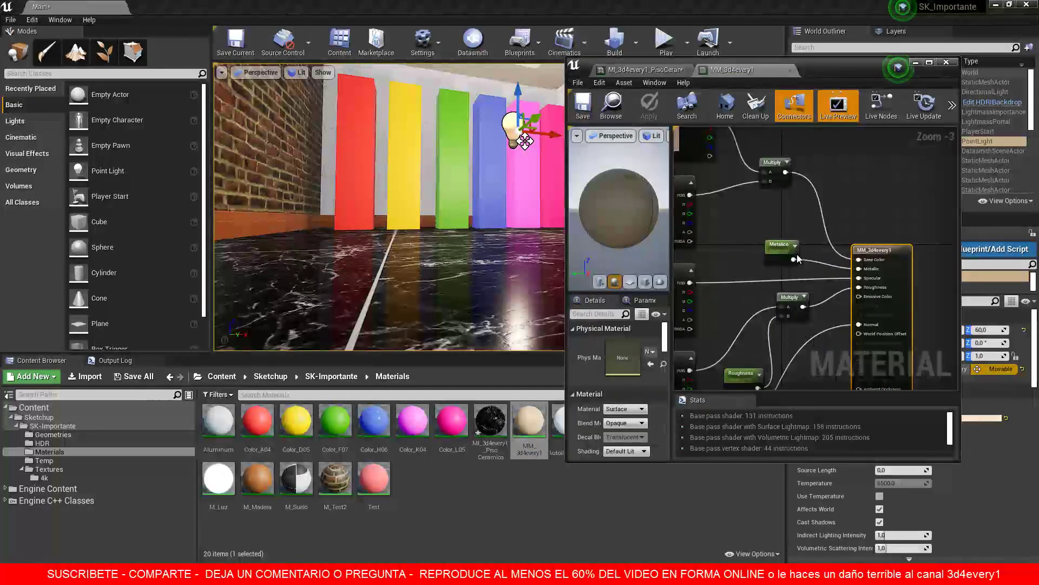
pyautogui.moveTo(781, 222); pyautogui.dragTo(826, 241, button='right')
pyautogui.scroll(1, 804, 233)
pyautogui.click(929, 63)
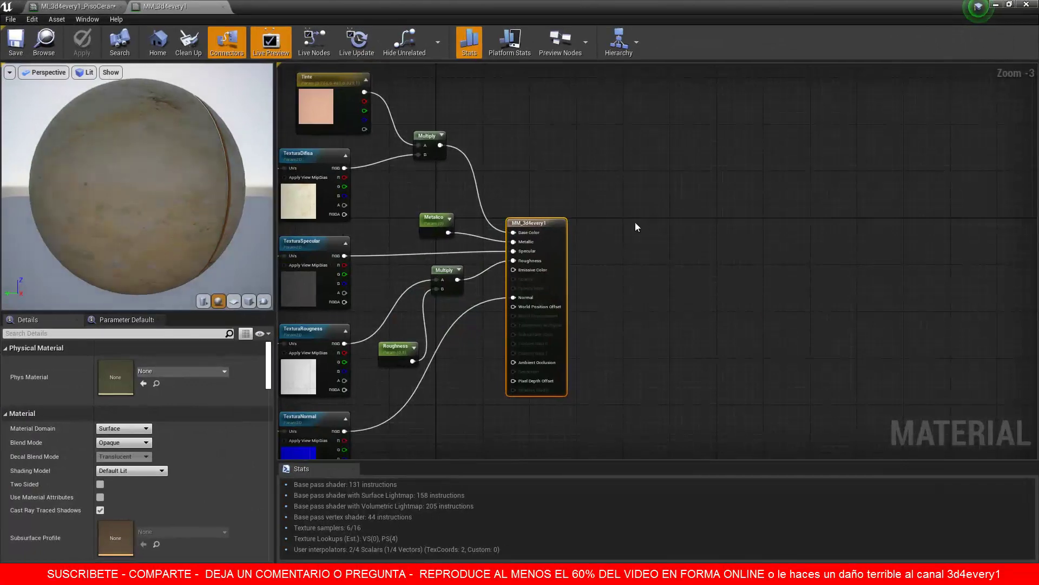
pyautogui.scroll(3, 655, 191)
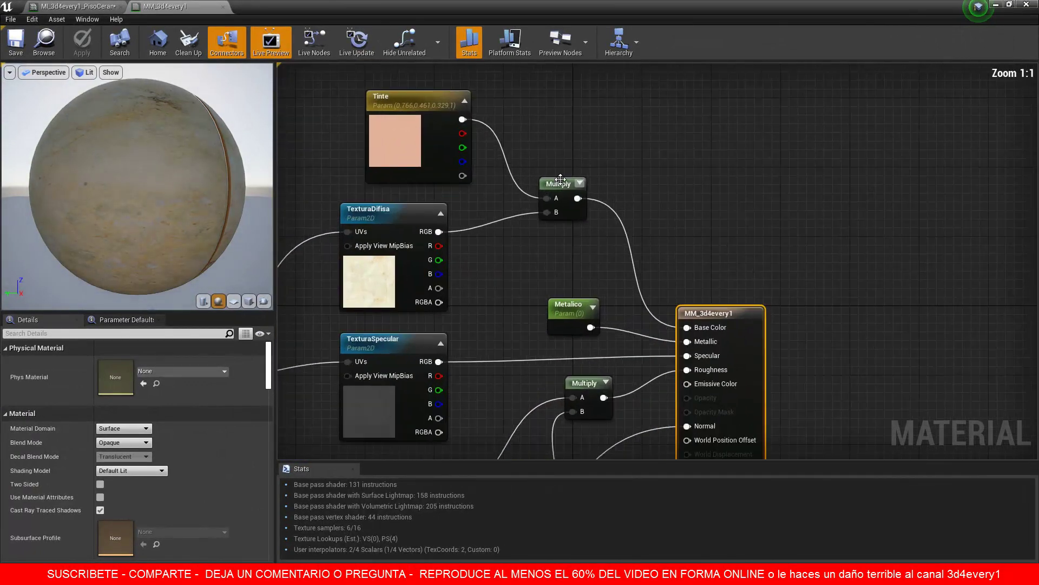
pyautogui.moveTo(552, 185); pyautogui.dragTo(534, 175)
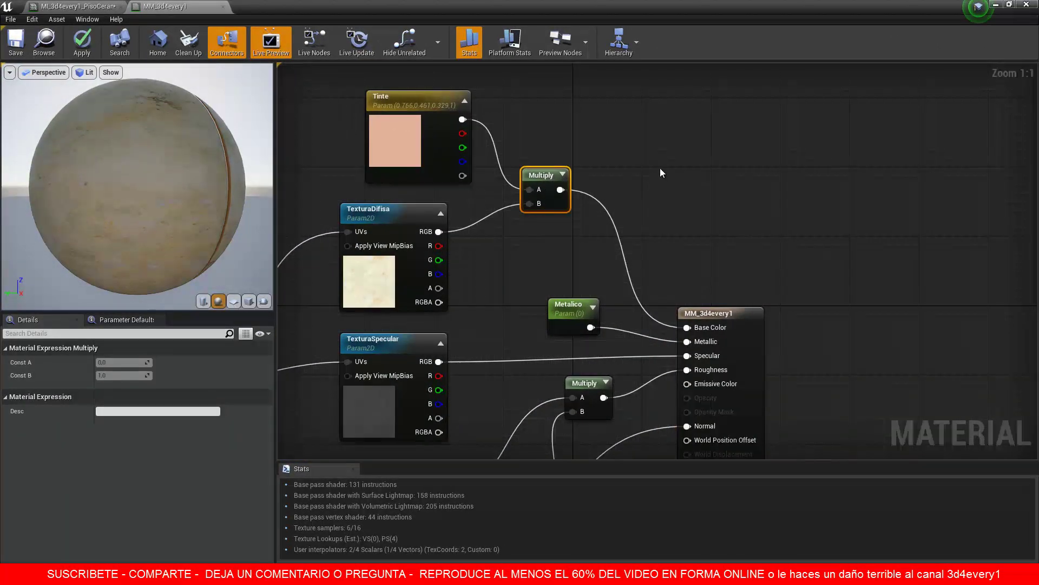
# Add a StaticSwitchParameter named ModificarColor and move the tint Multiply's output connection from Base Color to the switch's True input.
pyautogui.rightClick(661, 173)
pyautogui.write('swi')
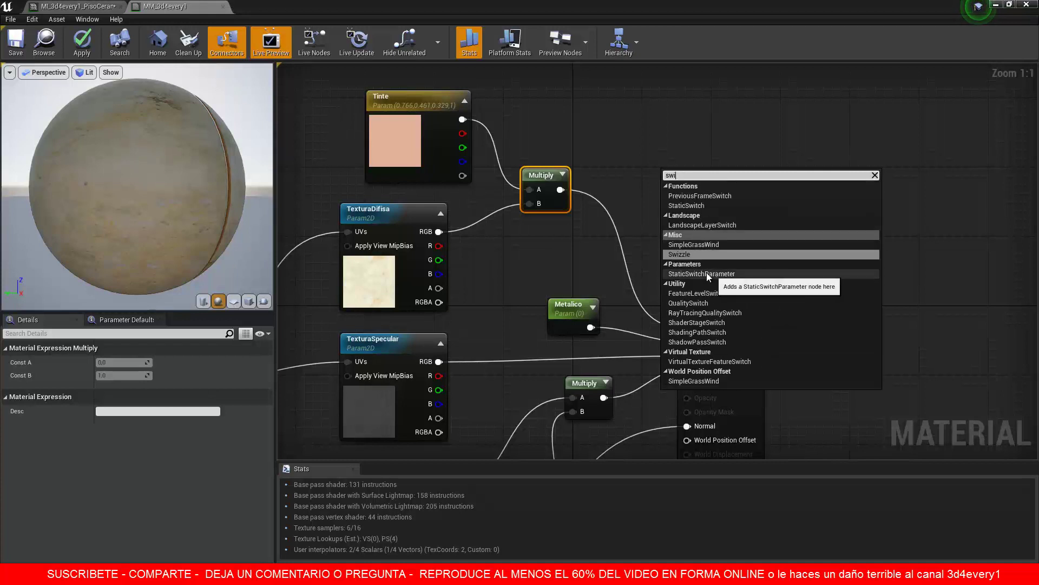
pyautogui.click(691, 275)
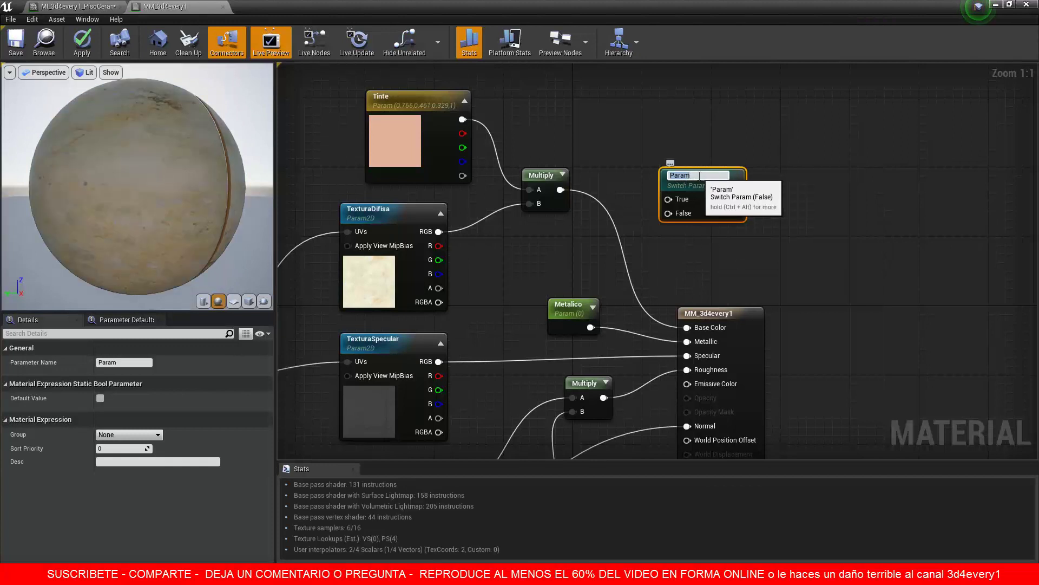
pyautogui.write('ModificarColor')
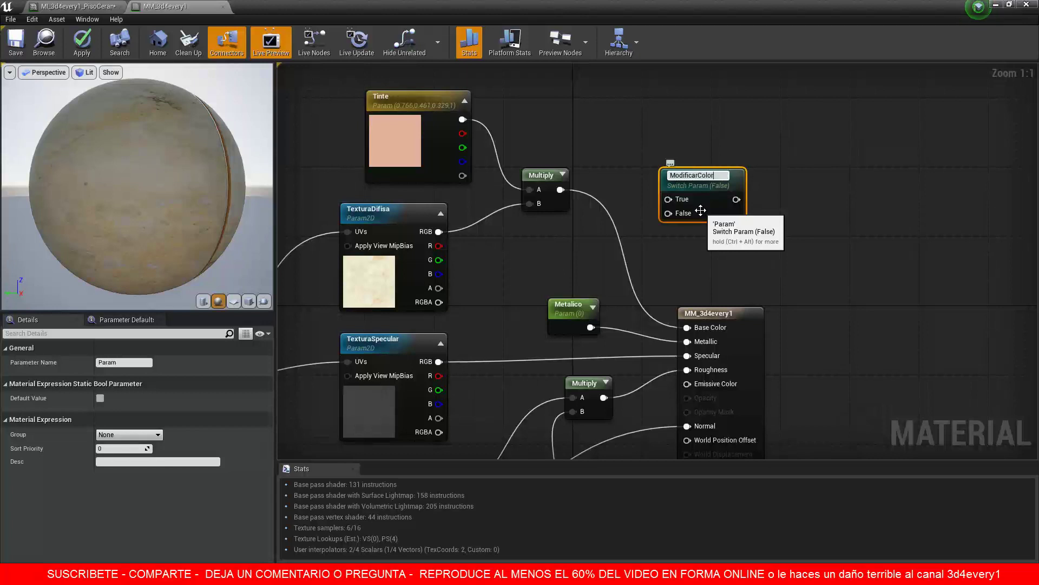
pyautogui.click(694, 257)
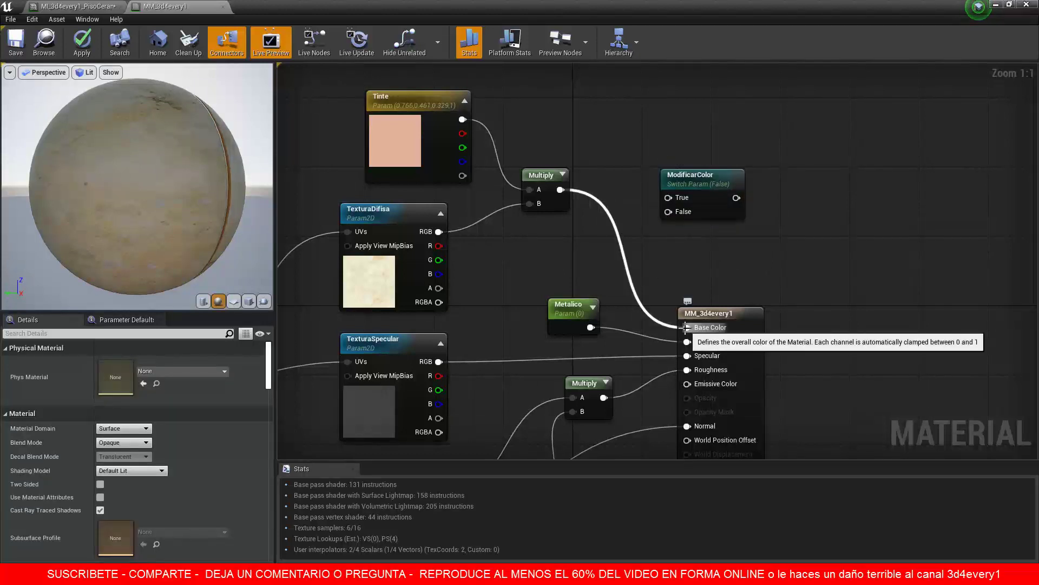
pyautogui.keyDown('ctrl'); pyautogui.moveTo(685, 327); pyautogui.dragTo(606, 213); pyautogui.keyUp('ctrl')
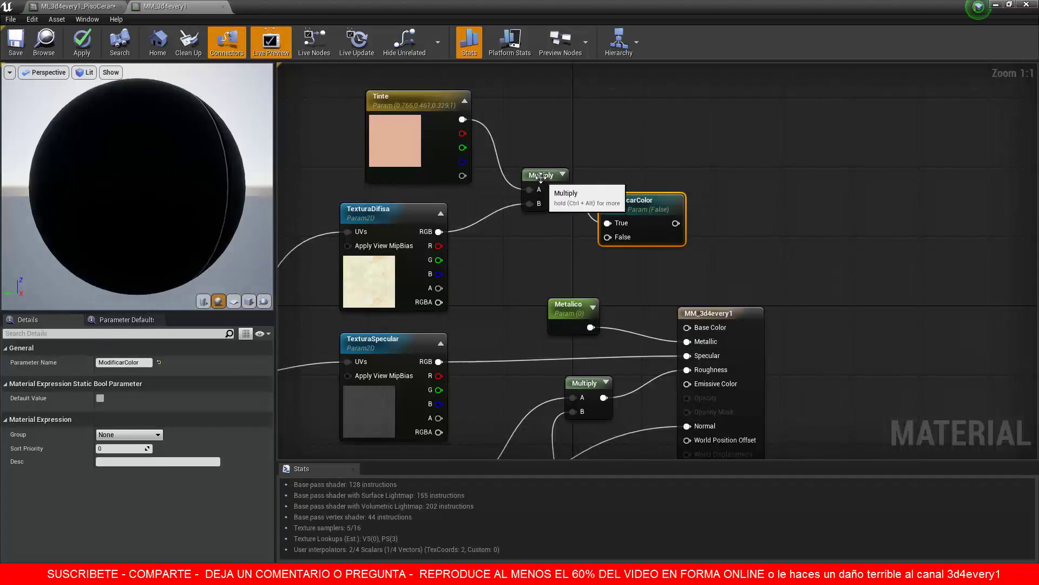
# Move the tint Multiply and ModificarColor nodes closer to the texture nodes and connect TexturaDifisa's RGB output to the switch's False input.
pyautogui.moveTo(544, 182); pyautogui.dragTo(517, 181)
pyautogui.moveTo(658, 200); pyautogui.dragTo(641, 191)
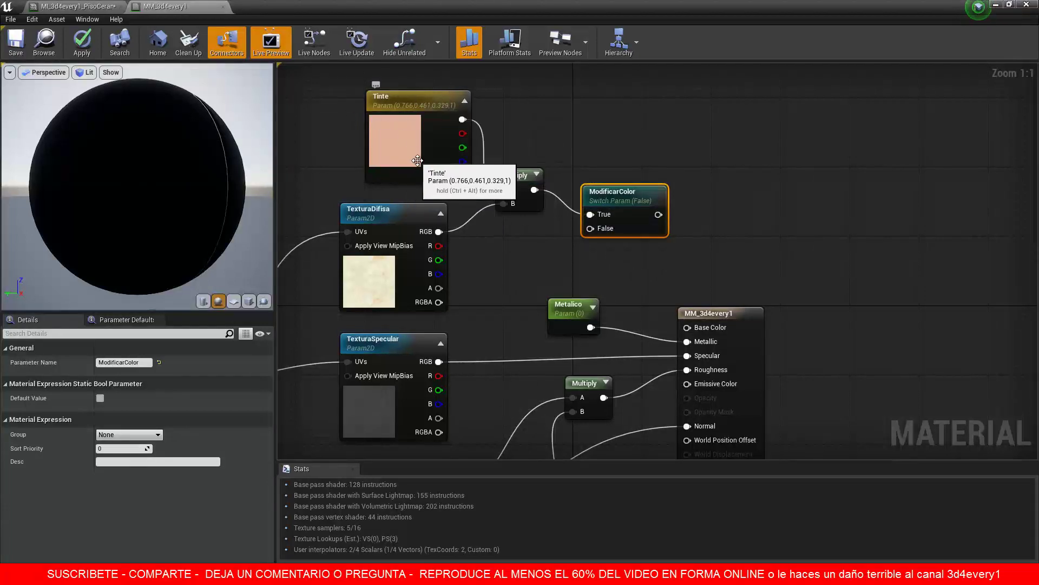
pyautogui.rightClick(405, 150)
pyautogui.click(646, 139)
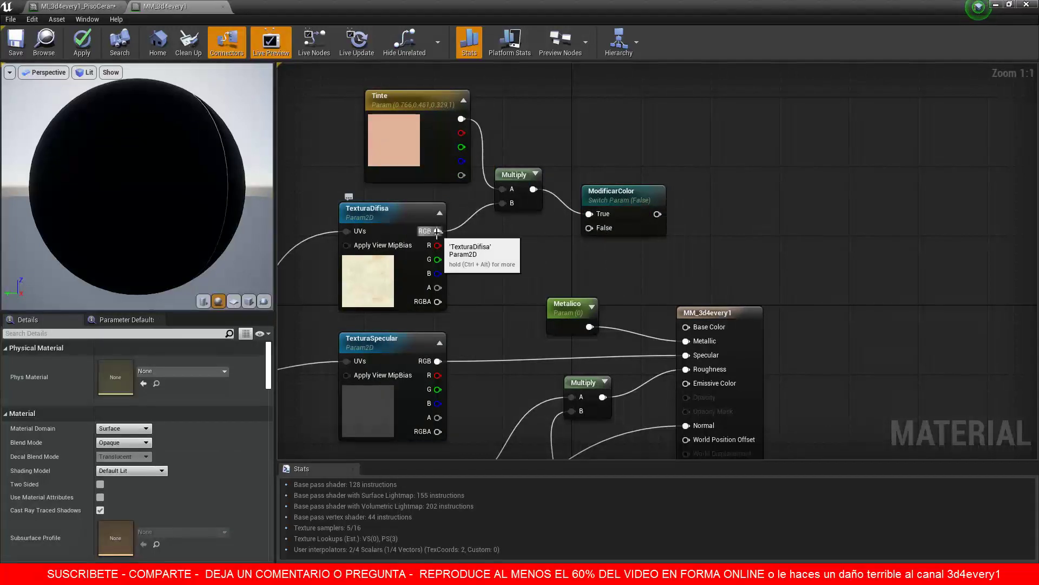
pyautogui.moveTo(448, 232); pyautogui.dragTo(590, 228)
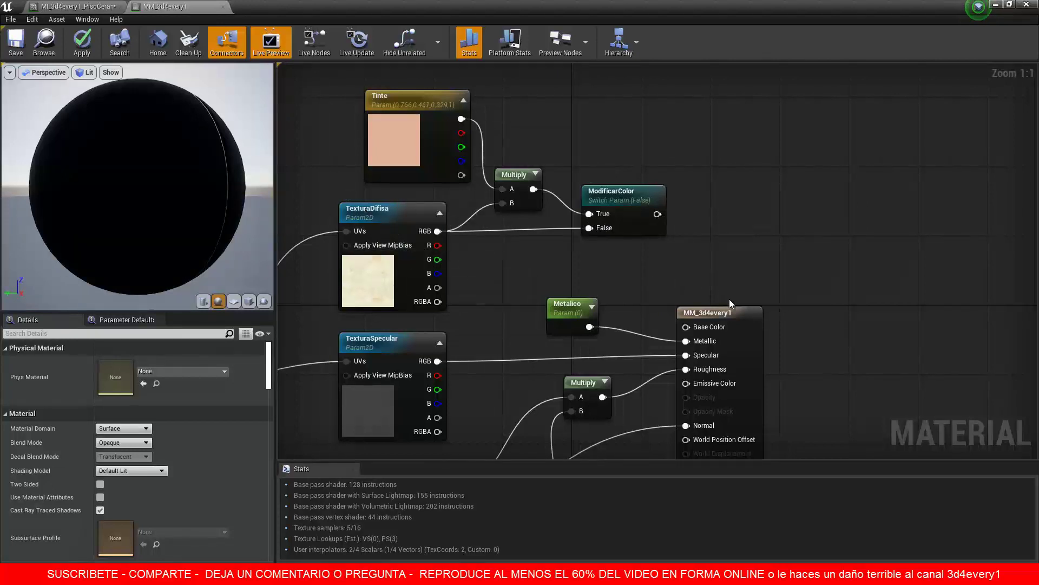
# Shift the material output node aside, connect ModificarColor to Base Color, then save the master material and close its editor.
pyautogui.moveTo(734, 317); pyautogui.dragTo(811, 318)
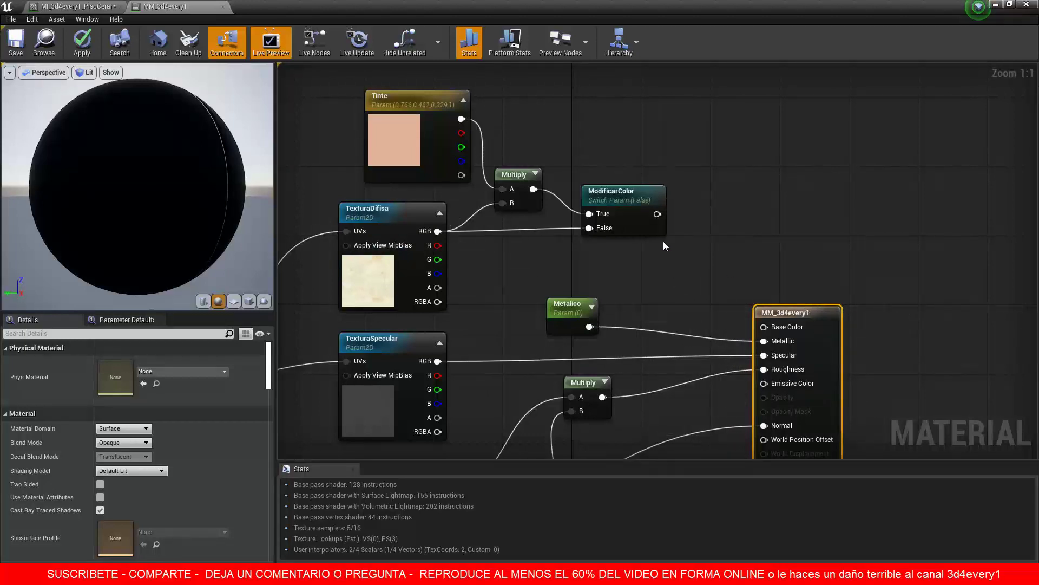
pyautogui.moveTo(657, 214); pyautogui.dragTo(761, 326)
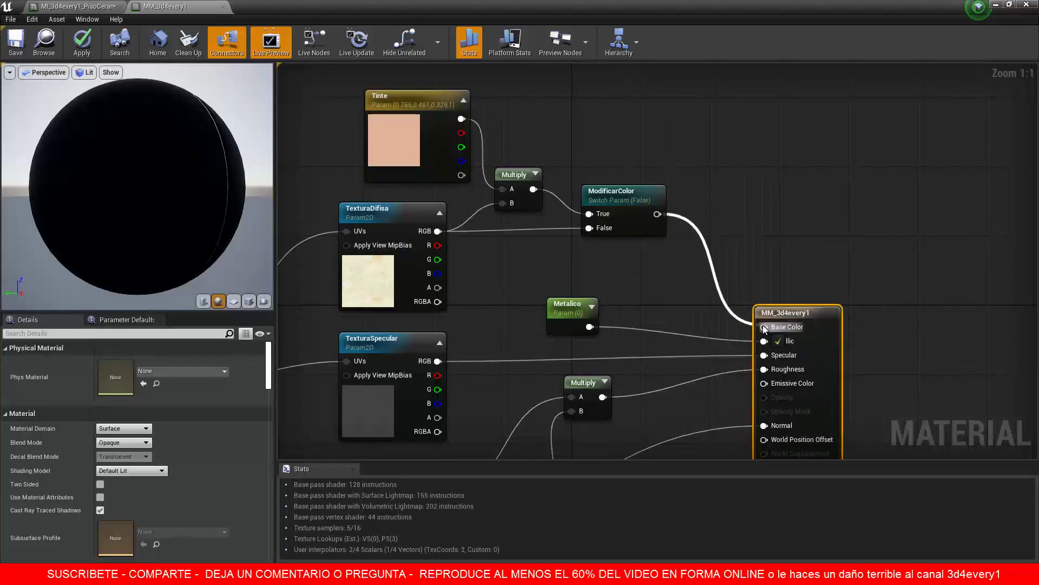
pyautogui.scroll(-5, 660, 205)
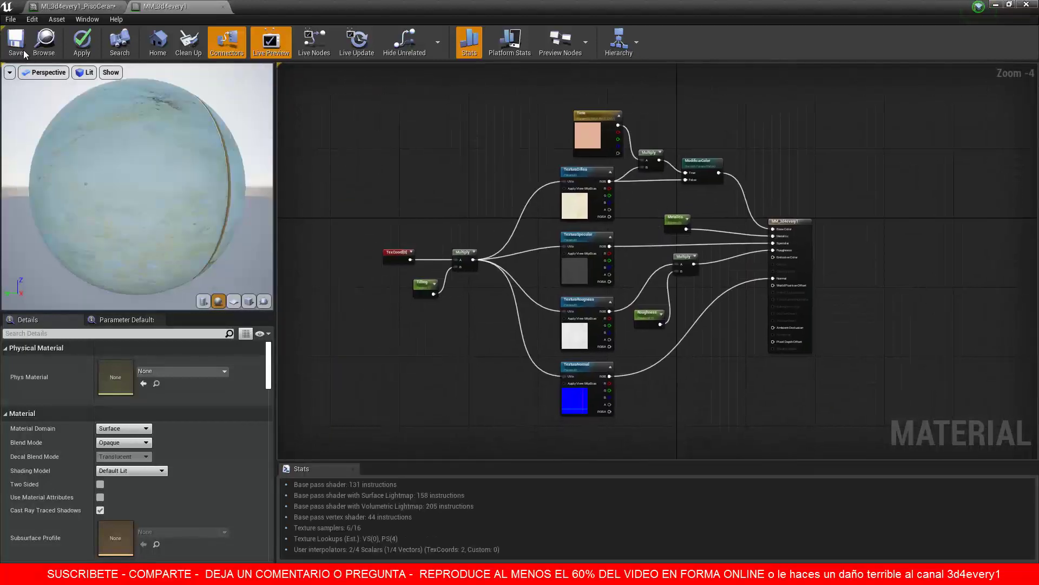
pyautogui.click(11, 40)
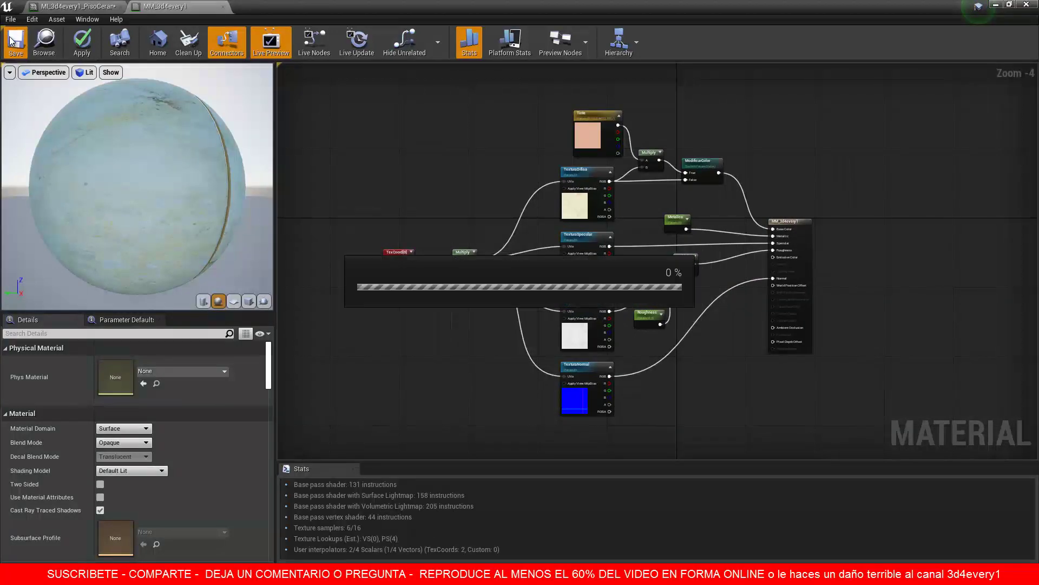
pyautogui.click(222, 7)
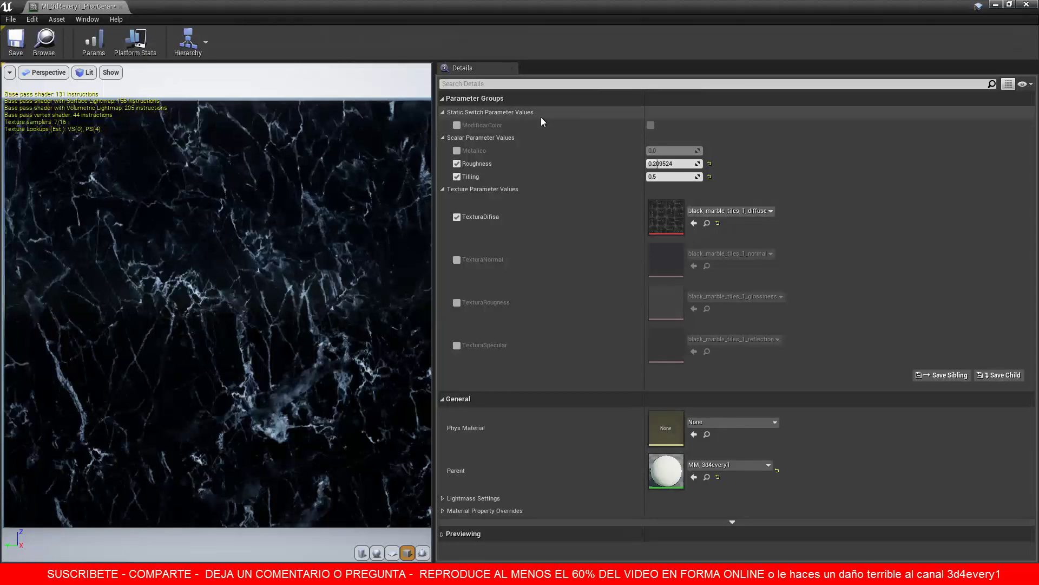
# Detach the floor instance's editor from full screen, place it beside the level view and make it taller to show more parameters.
pyautogui.moveTo(81, 6); pyautogui.dragTo(579, 116)
pyautogui.moveTo(812, 107); pyautogui.dragTo(847, 90)
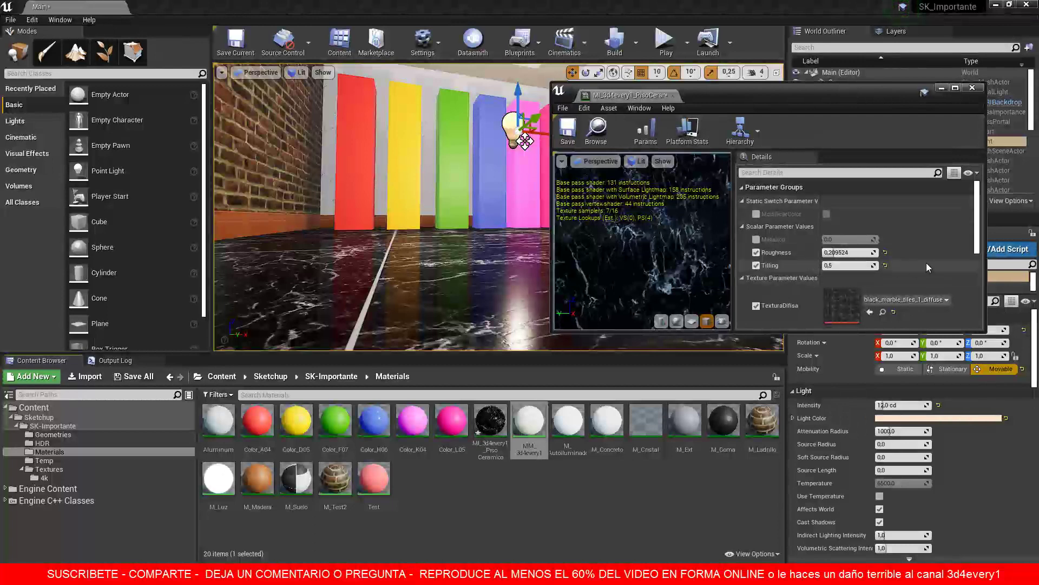
pyautogui.scroll(-4, 914, 256)
pyautogui.scroll(-5, 914, 257)
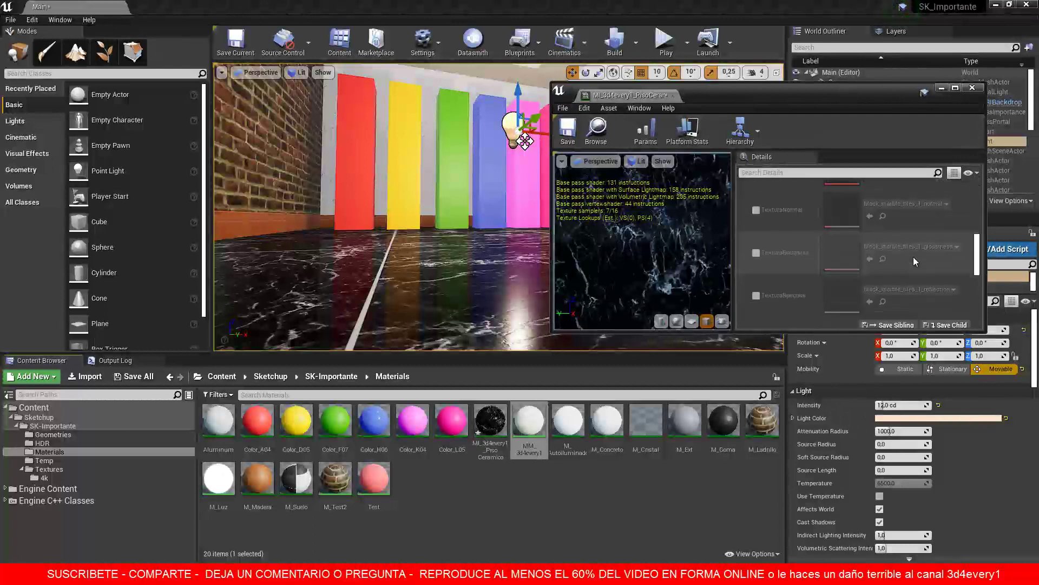
pyautogui.moveTo(805, 331); pyautogui.dragTo(806, 493)
pyautogui.scroll(5, 798, 315)
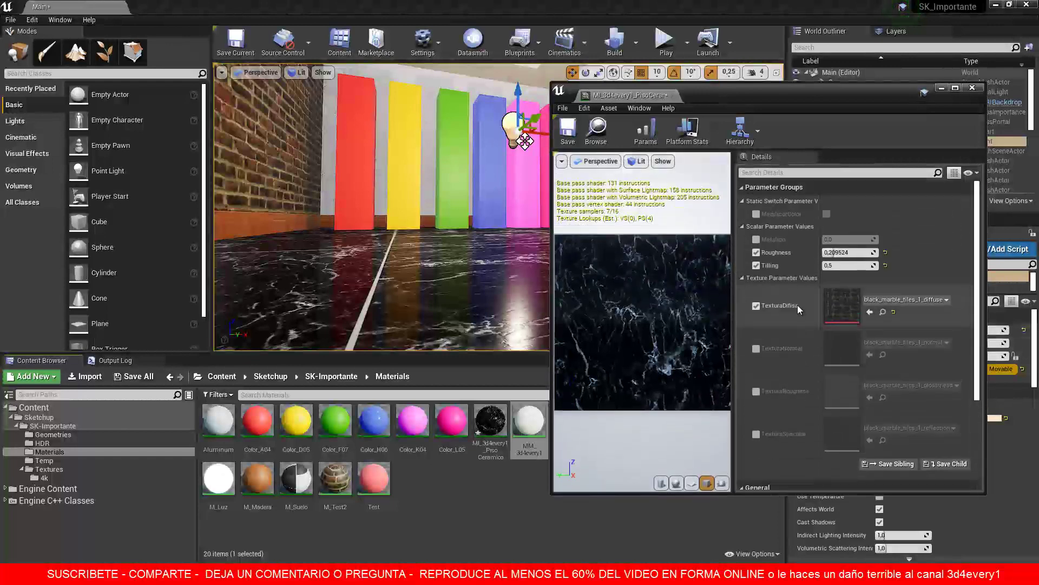
pyautogui.scroll(1, 780, 260)
# Override and enable the ModificarColor switch in the floor instance, then set Tinte to light purple with sRGB hex B391FFFF.
pyautogui.click(756, 214)
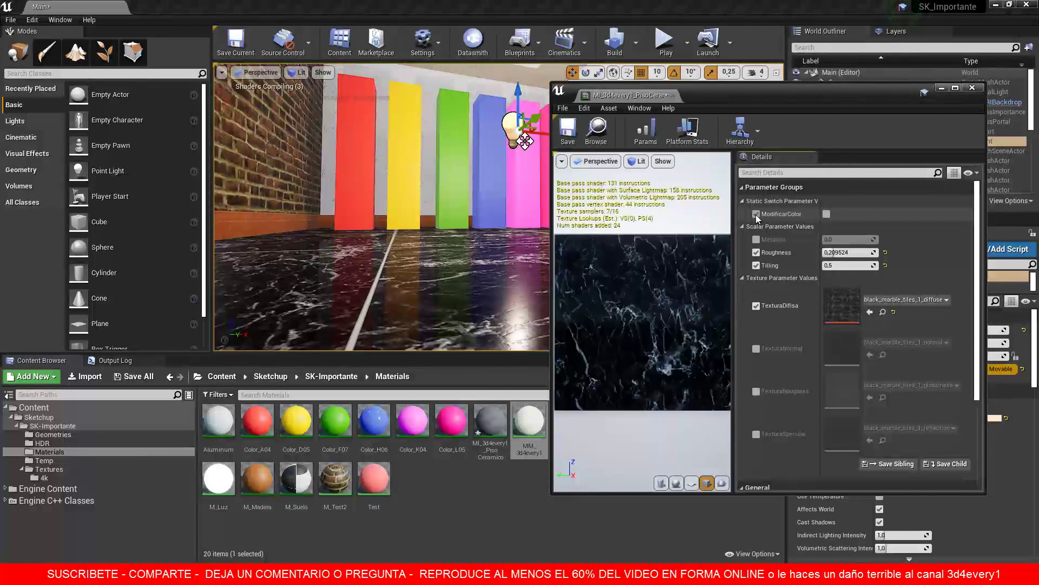
pyautogui.click(827, 213)
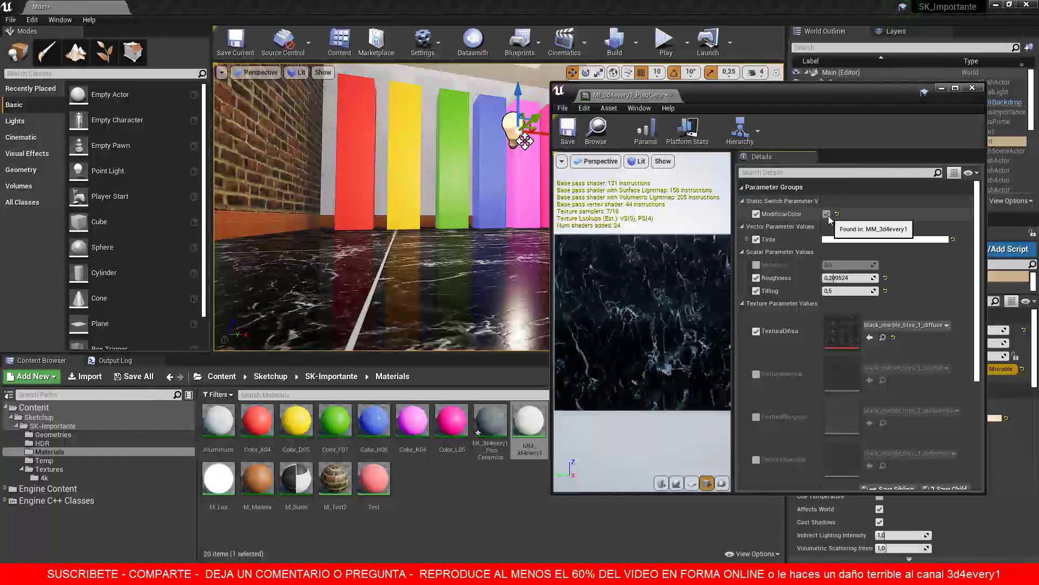
pyautogui.moveTo(786, 97); pyautogui.dragTo(824, 97)
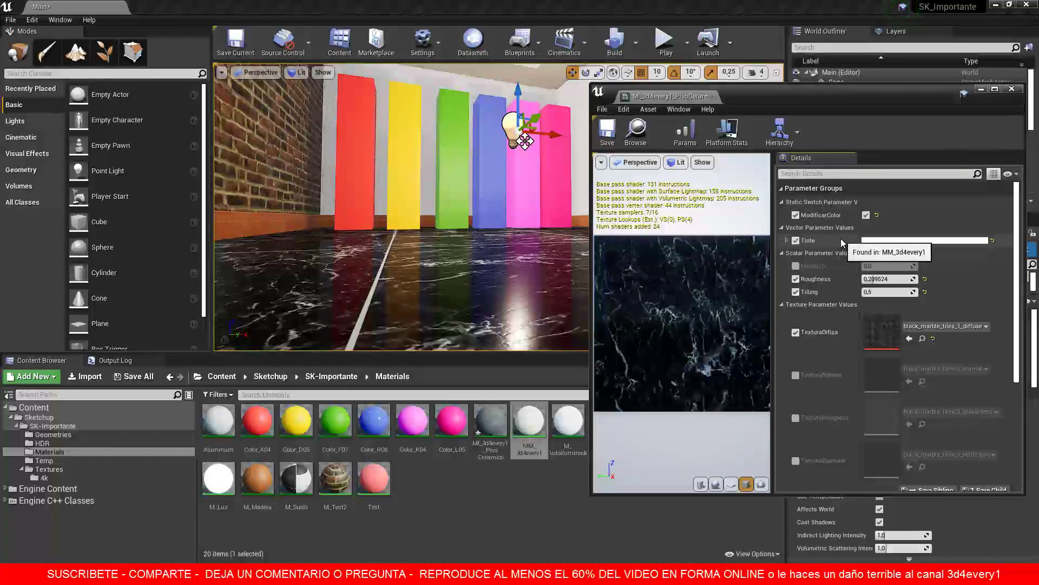
pyautogui.click(903, 240)
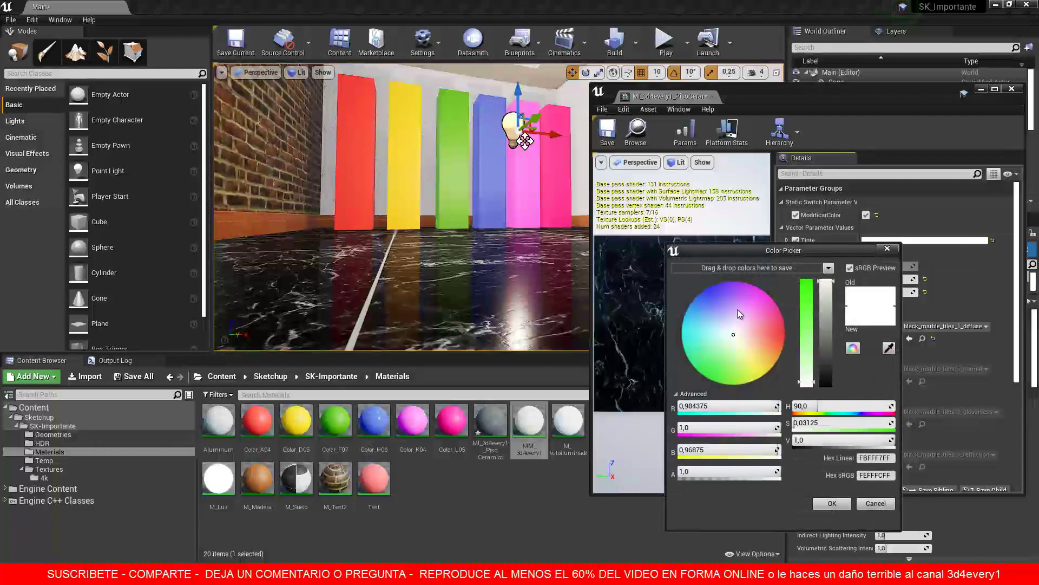
pyautogui.moveTo(737, 310); pyautogui.dragTo(723, 298)
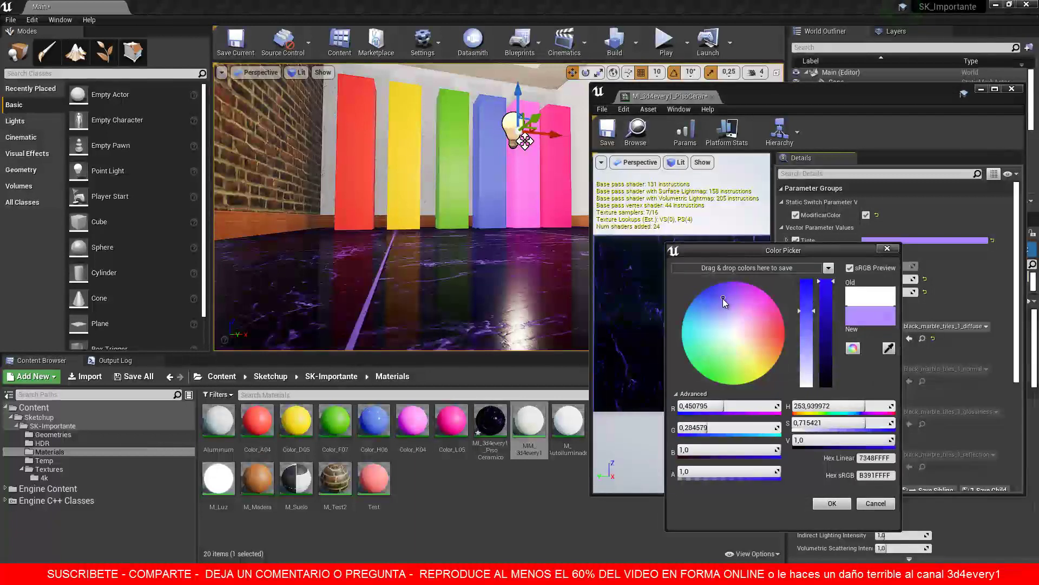
pyautogui.click(829, 503)
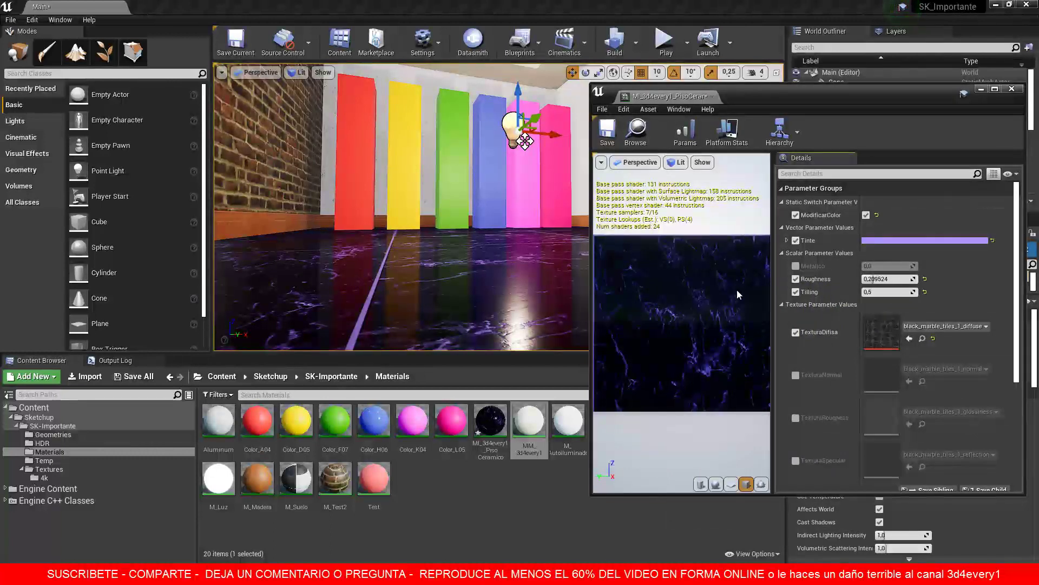
# Turn off the floor instance's ModificarColor switch and remove its override.
pyautogui.click(866, 215)
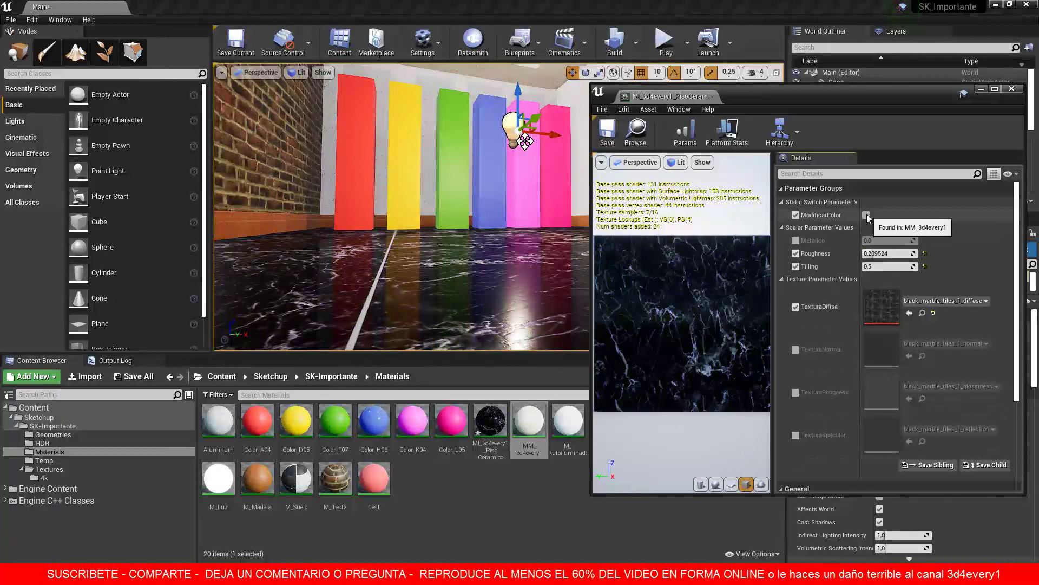
pyautogui.click(797, 215)
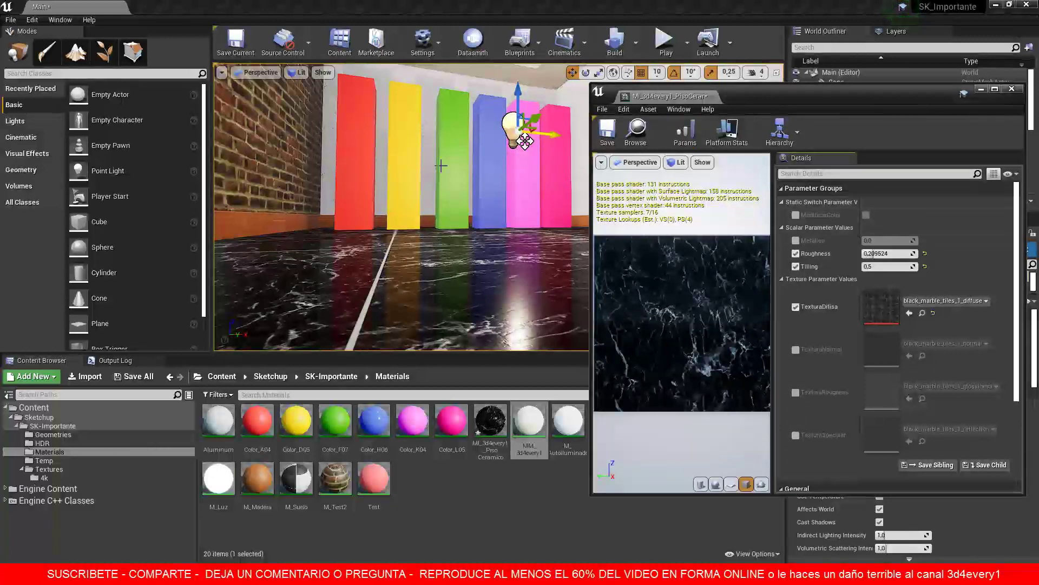
# Reopen the MM_3d4every1 master material and examine how the tint Multiply and TexturaDifisa feed ModificarColor and Base Color.
pyautogui.doubleClick(533, 426)
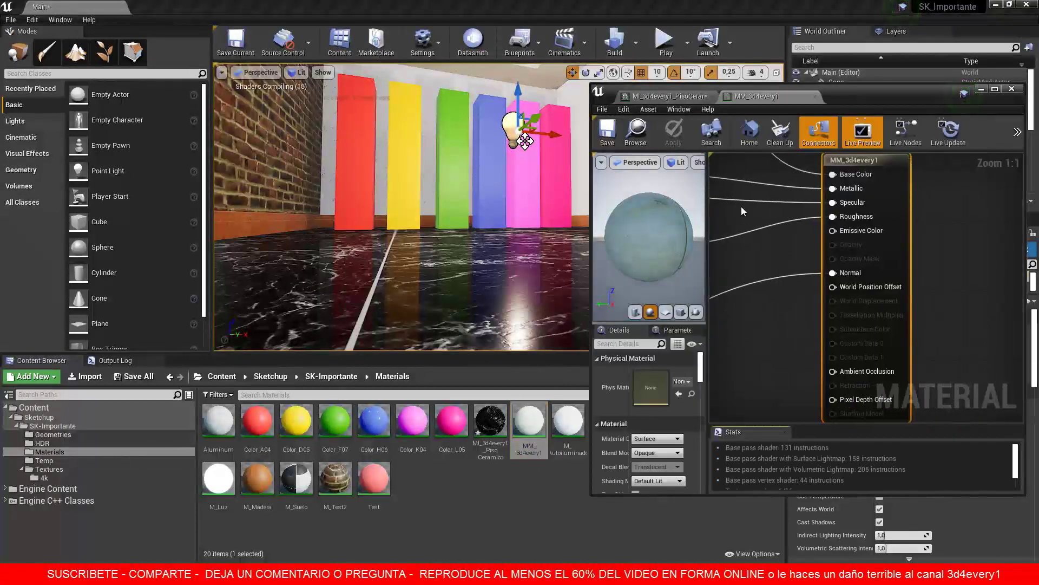
pyautogui.scroll(-4, 794, 247)
pyautogui.moveTo(762, 211); pyautogui.dragTo(857, 292, button='right')
pyautogui.scroll(2, 860, 279)
pyautogui.scroll(2, 859, 277)
pyautogui.moveTo(806, 314); pyautogui.dragTo(898, 316, button='right')
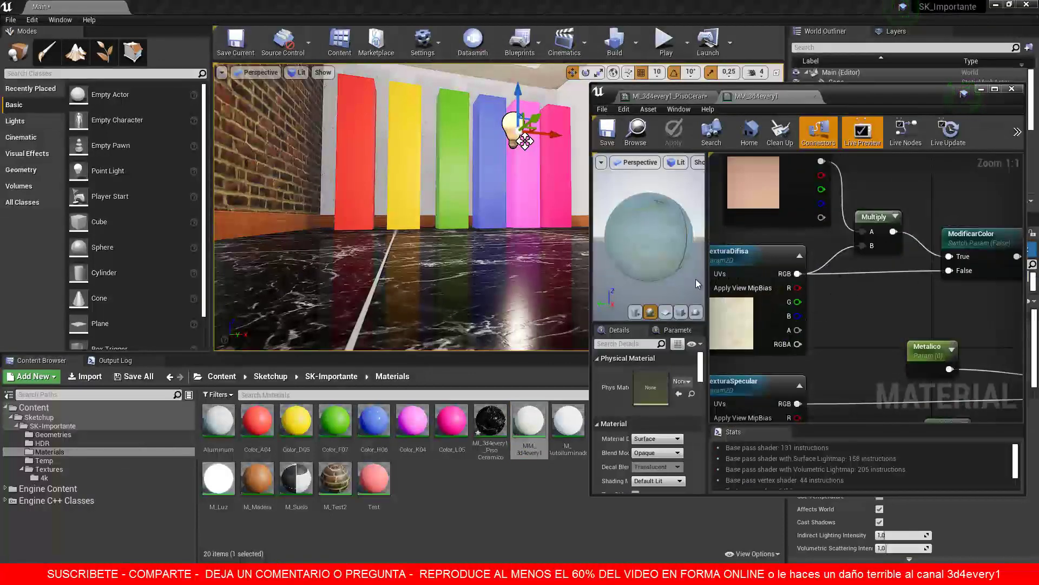
pyautogui.moveTo(785, 305); pyautogui.dragTo(680, 310, button='right')
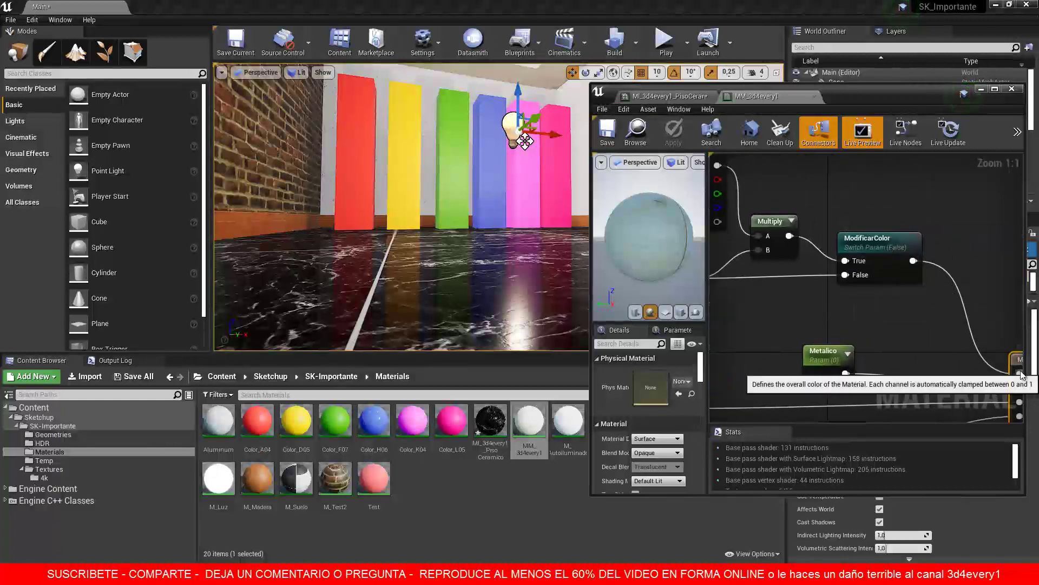
pyautogui.moveTo(801, 304); pyautogui.dragTo(918, 346, button='right')
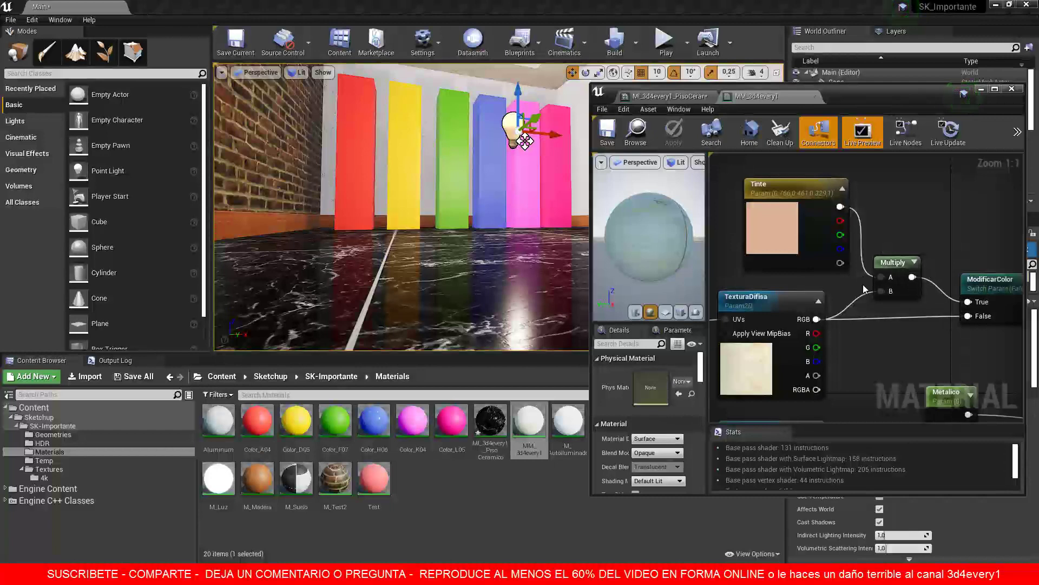
# Expand the tint Multiply node's preview and reposition the Multiply and Tinte nodes so the preview fits before ModificarColor.
pyautogui.moveTo(864, 289); pyautogui.dragTo(881, 291)
pyautogui.click(915, 261)
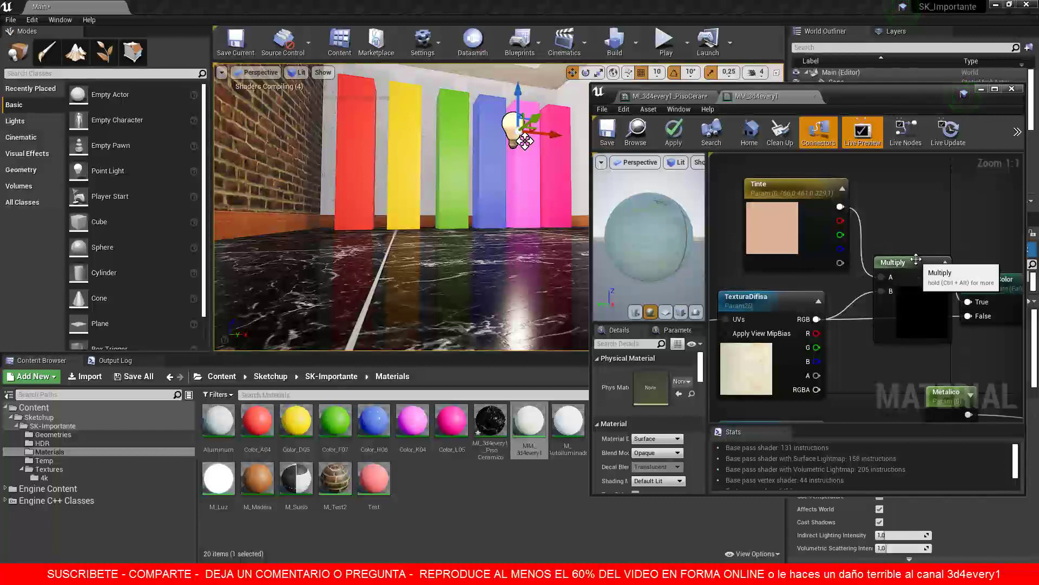
pyautogui.moveTo(916, 259); pyautogui.dragTo(908, 232)
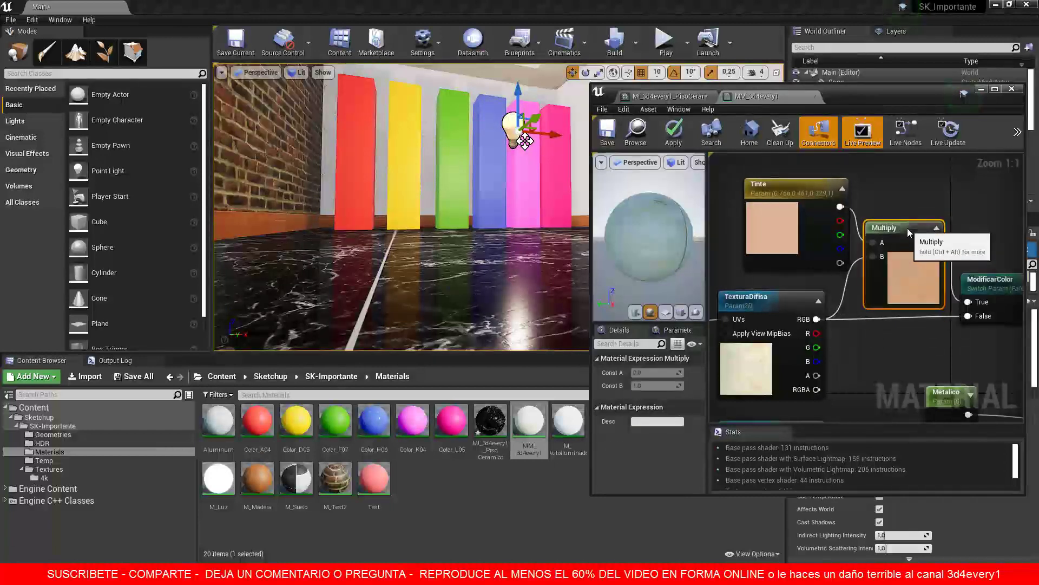
pyautogui.moveTo(780, 186); pyautogui.dragTo(762, 188)
pyautogui.moveTo(896, 229); pyautogui.dragTo(888, 231)
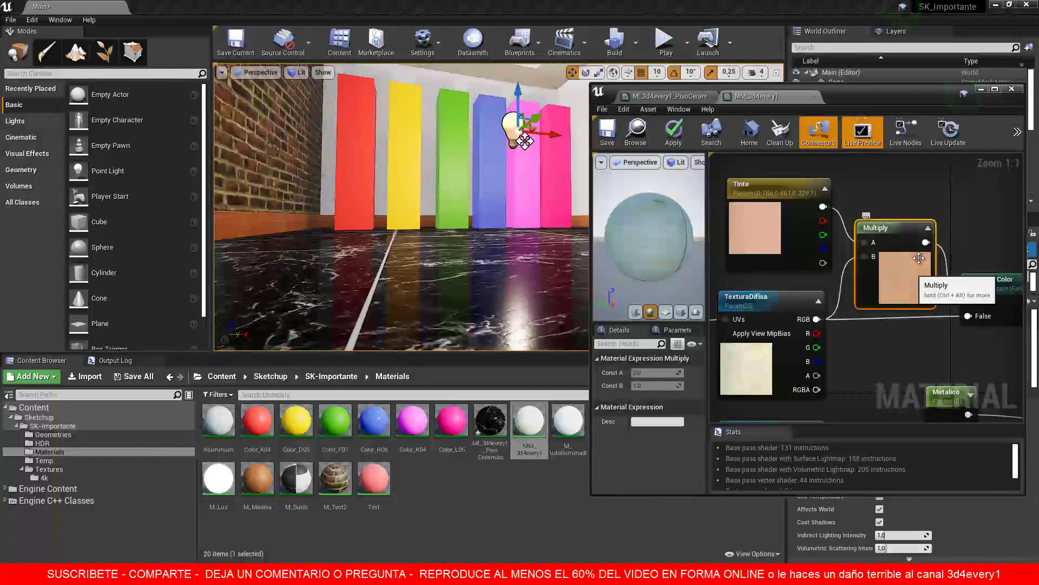
# Maximize the material editor and spread the Tinte, TexturaDifisa, tint Multiply and ModificarColor nodes out, away from the Specular and Metalico nodes.
pyautogui.moveTo(941, 344); pyautogui.dragTo(902, 334, button='right')
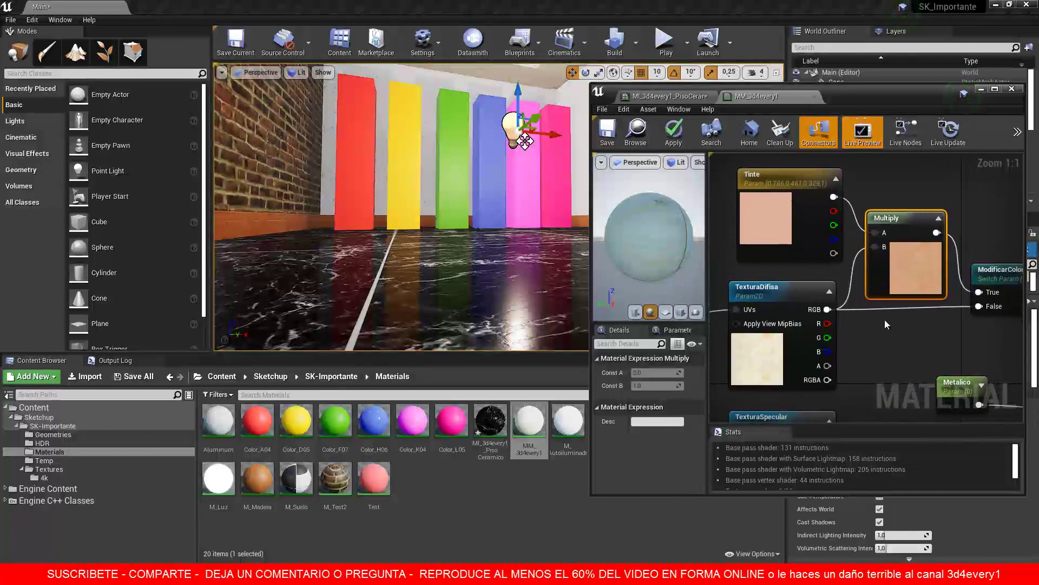
pyautogui.click(995, 89)
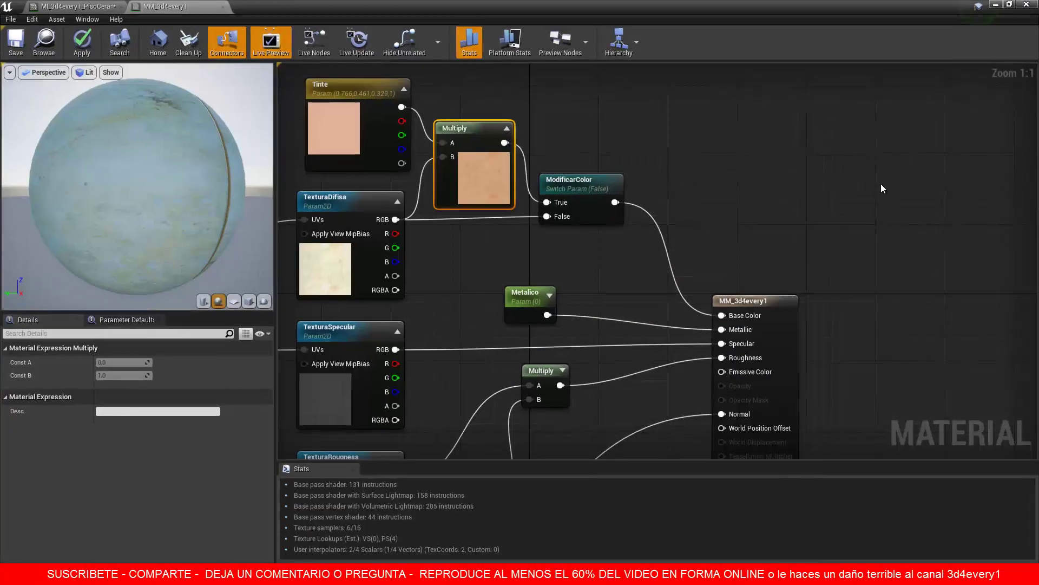
pyautogui.scroll(-2, 742, 229)
pyautogui.moveTo(612, 240); pyautogui.dragTo(719, 266, button='right')
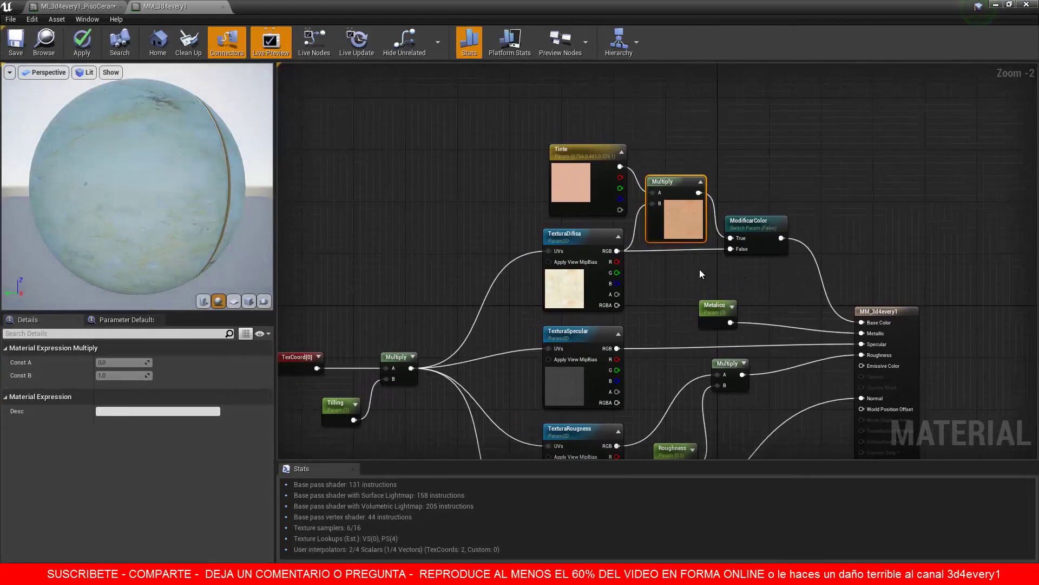
pyautogui.moveTo(681, 278); pyautogui.dragTo(672, 296, button='right')
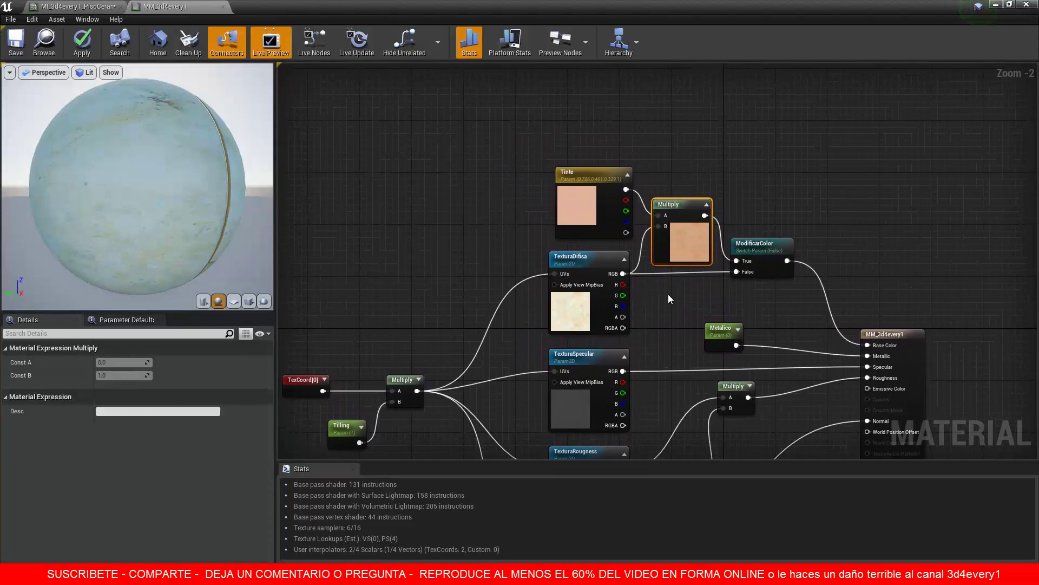
pyautogui.scroll(-1, 669, 296)
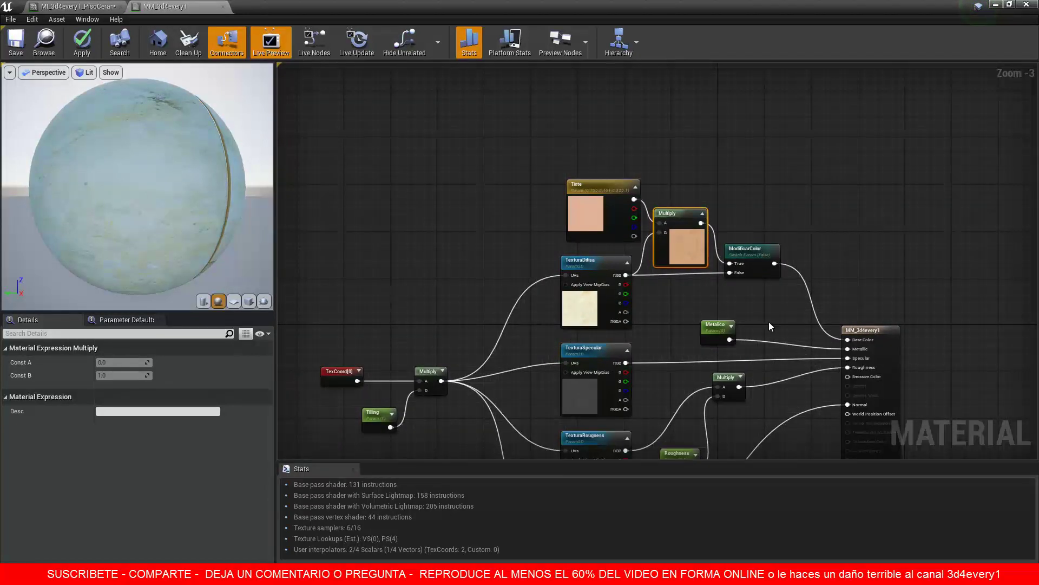
pyautogui.moveTo(769, 322); pyautogui.dragTo(755, 295, button='right')
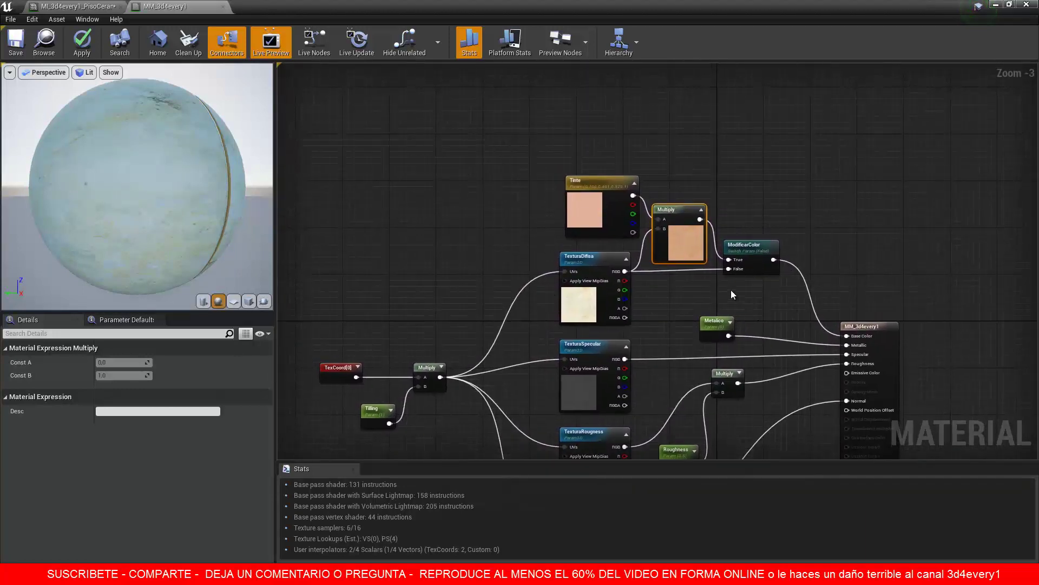
pyautogui.moveTo(596, 177); pyautogui.dragTo(531, 153)
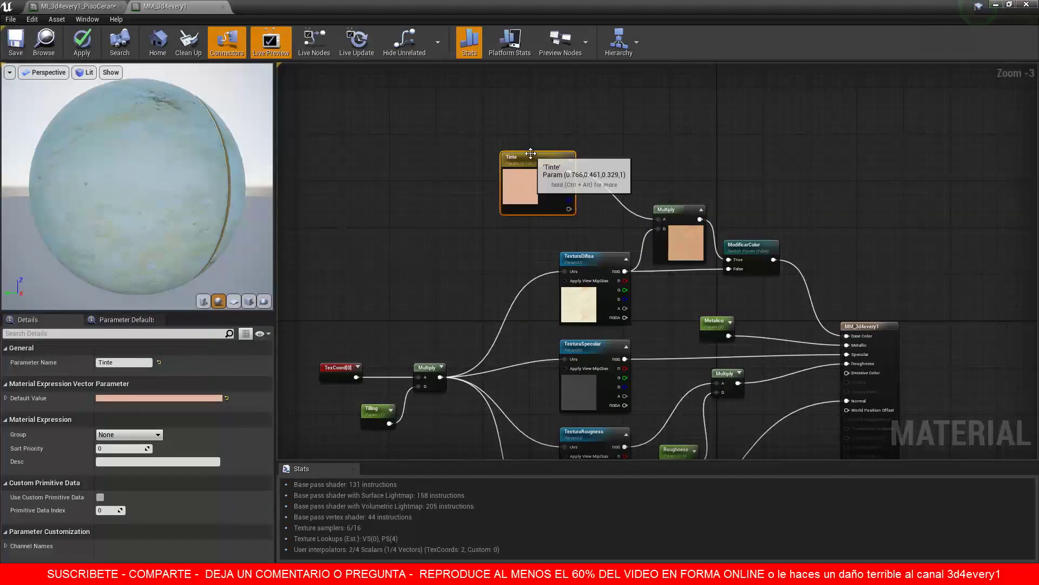
pyautogui.moveTo(601, 262); pyautogui.dragTo(541, 238)
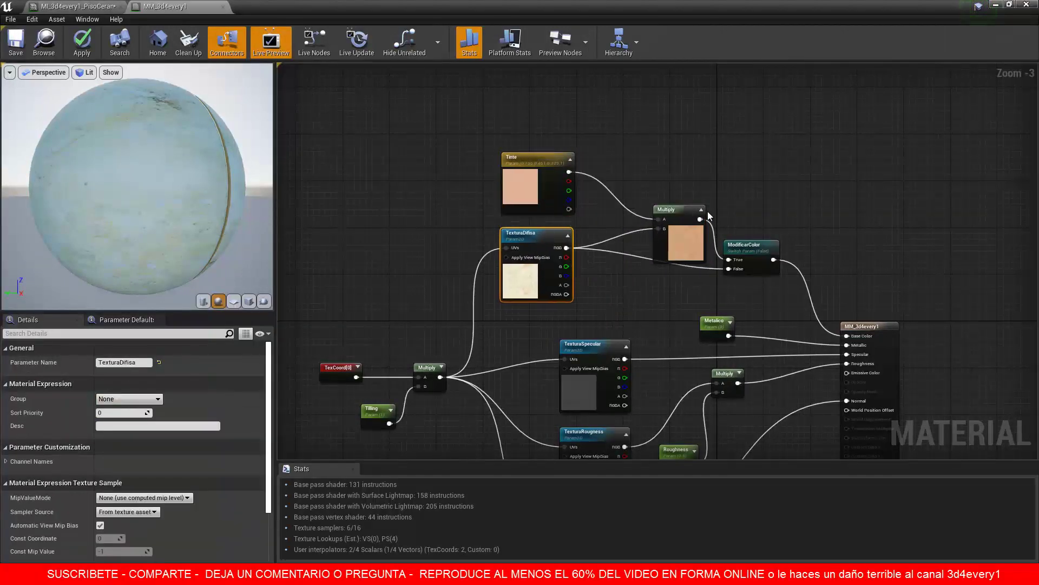
pyautogui.moveTo(683, 210); pyautogui.dragTo(640, 181)
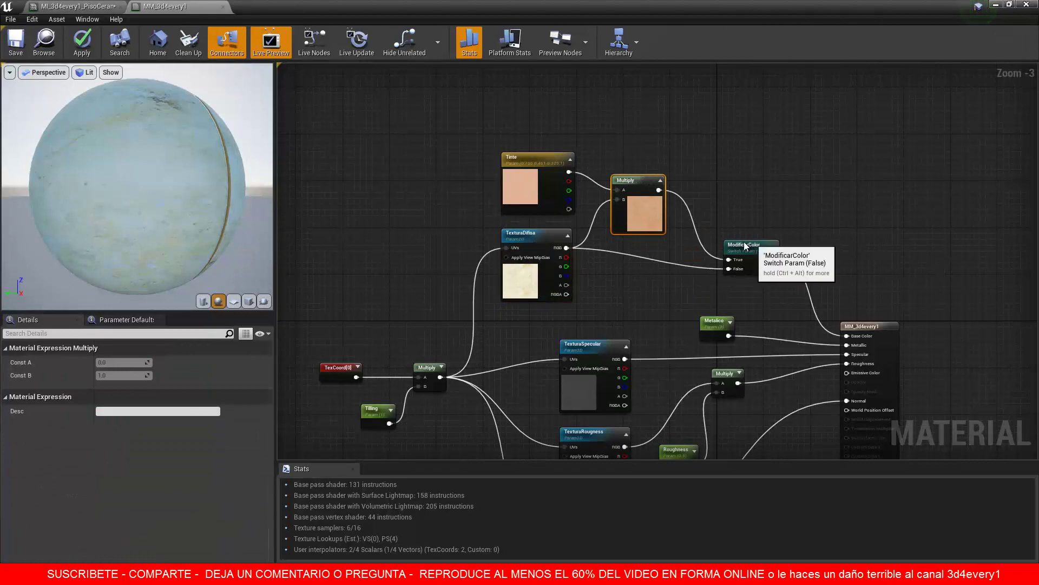
pyautogui.moveTo(744, 246); pyautogui.dragTo(720, 241)
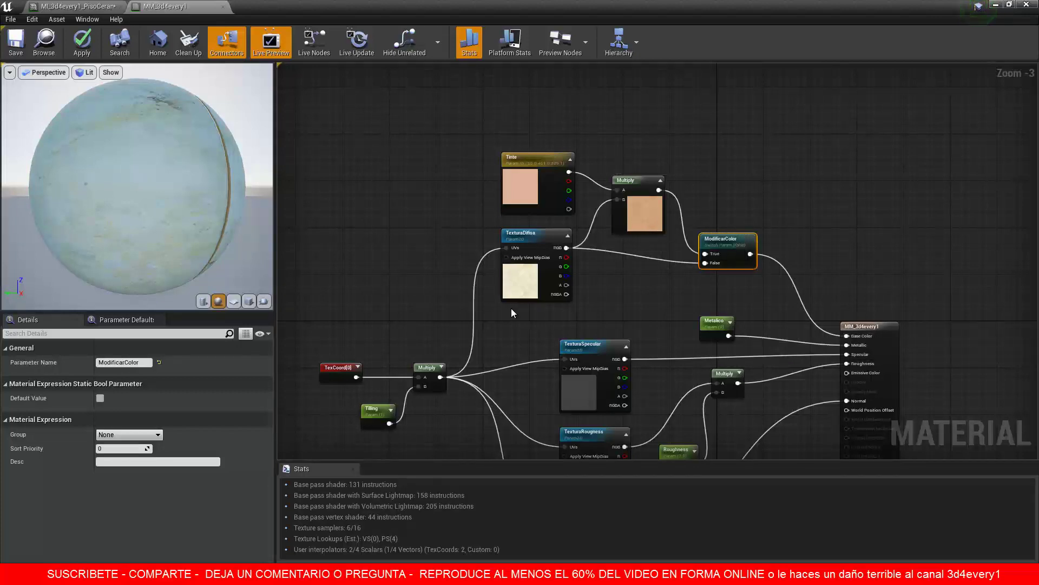
# Group the Tinte, TexturaDifisa, tint Multiply and ModificarColor nodes in a comment box titled "Color del Material".
pyautogui.moveTo(477, 121); pyautogui.dragTo(778, 310)
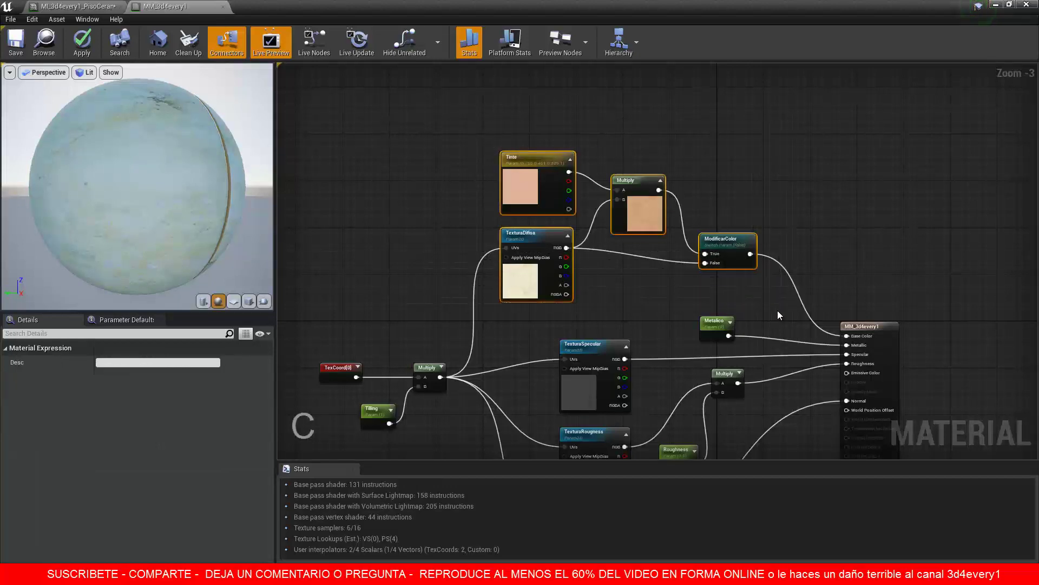
pyautogui.press('c')
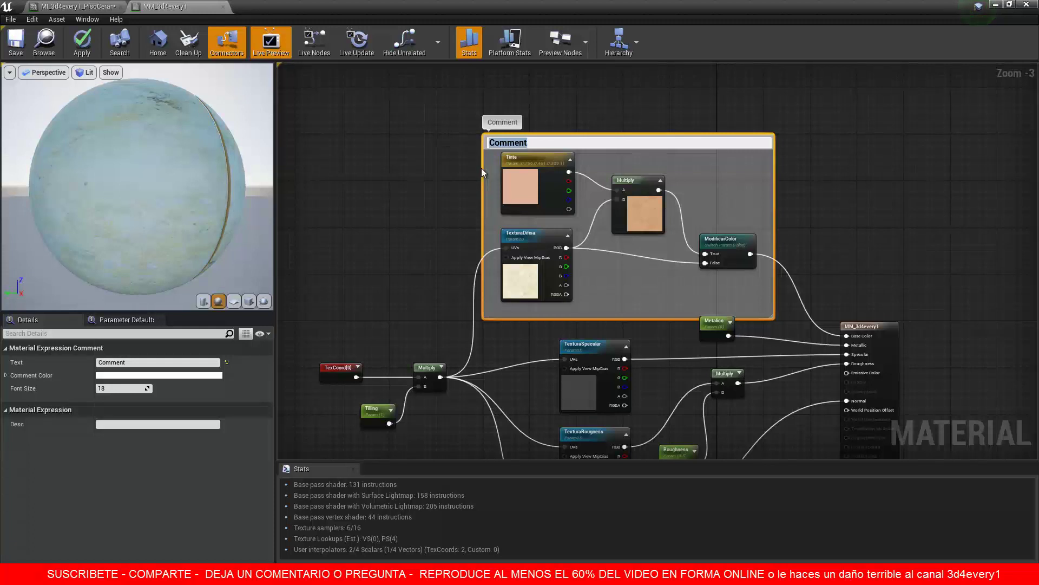
pyautogui.write('Color del Material')
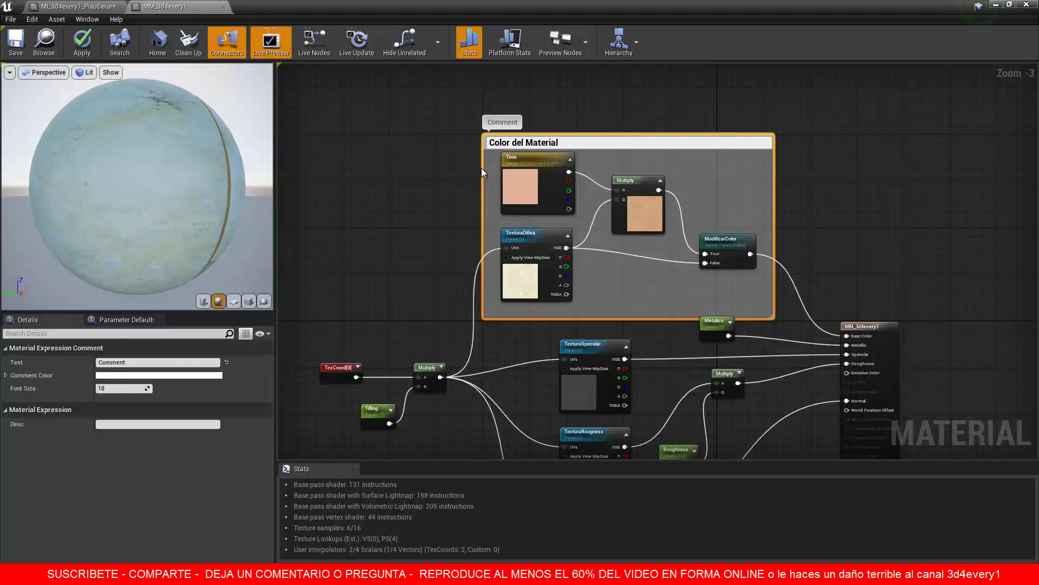
pyautogui.press('Return')
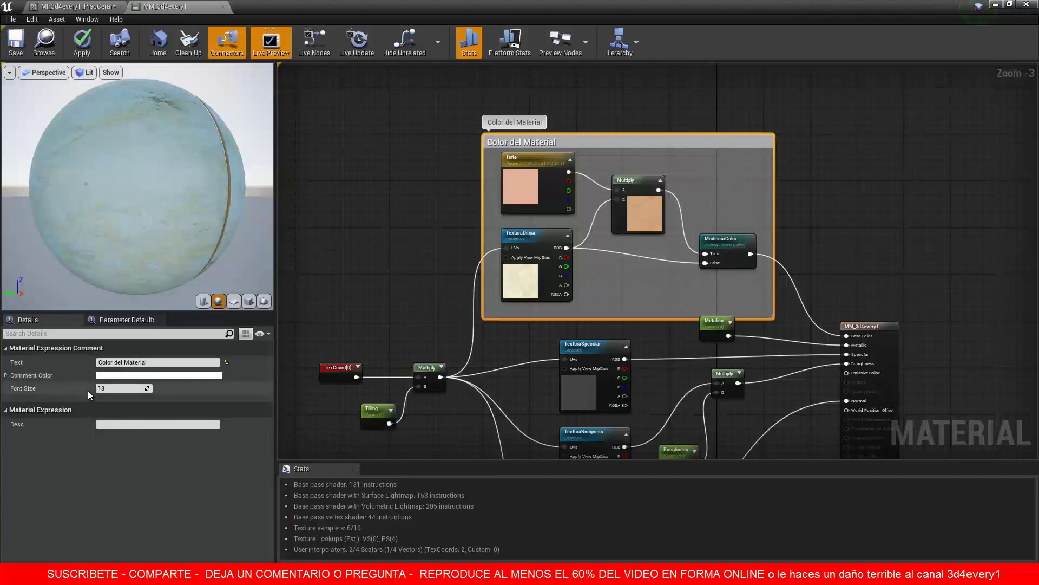
# Set the Color del Material comment's font size to 22 and its color to light green, sRGB hex 7AFF9FFF.
pyautogui.click(122, 389)
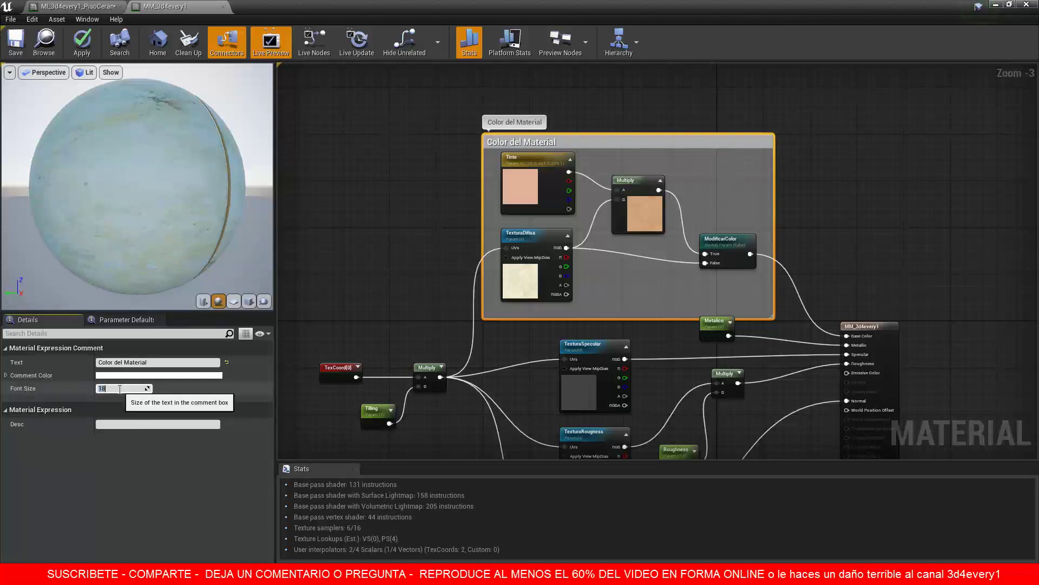
pyautogui.press('Return')
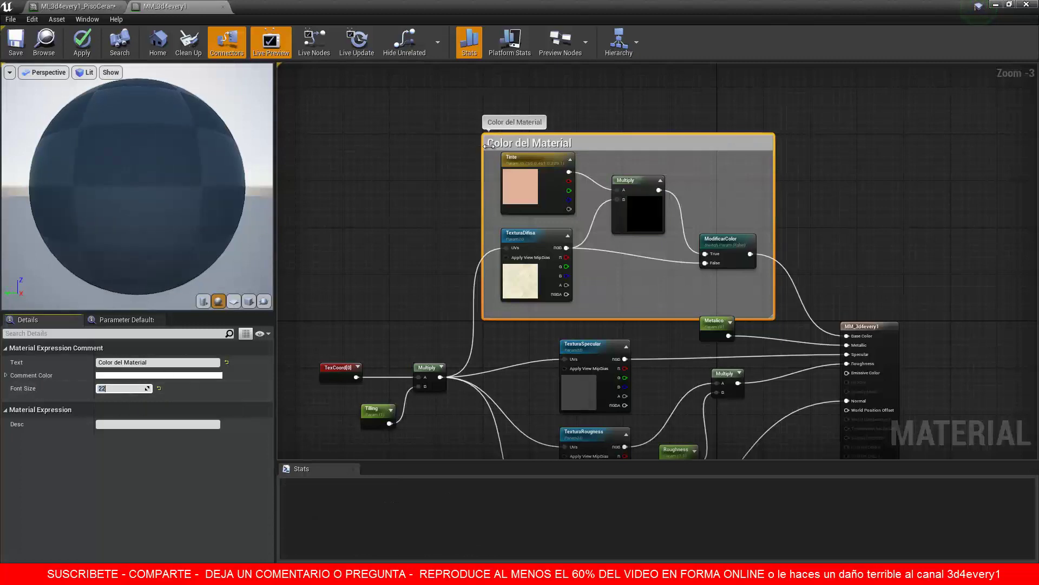
pyautogui.click(176, 375)
pyautogui.moveTo(240, 366); pyautogui.dragTo(217, 395)
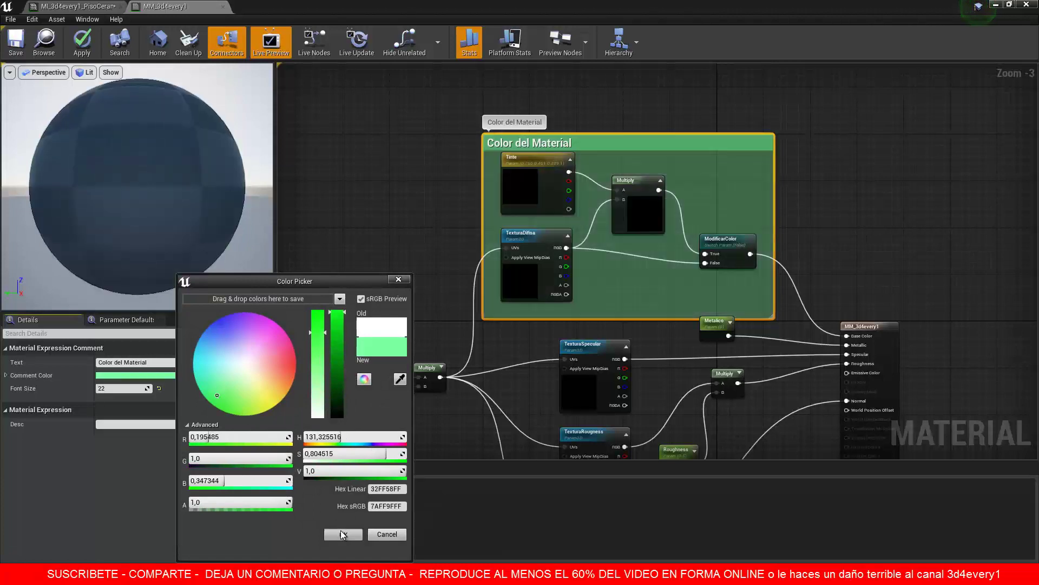
pyautogui.click(343, 534)
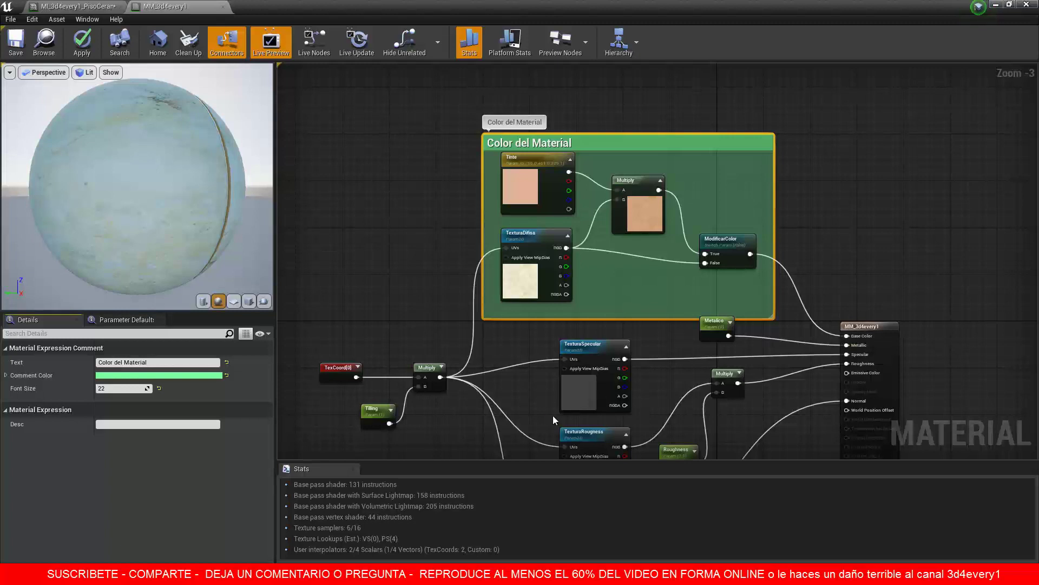
# Move the Color del Material comment and its nodes clear of the Metalico node, and delete only the comment box.
pyautogui.scroll(-1, 528, 359)
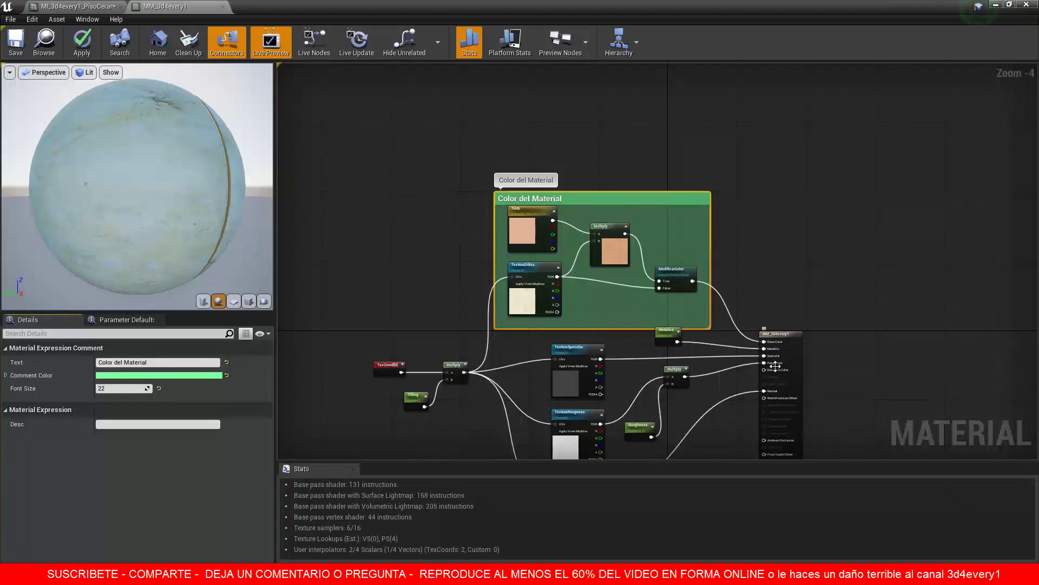
pyautogui.moveTo(647, 225); pyautogui.dragTo(648, 182)
pyautogui.click(633, 327)
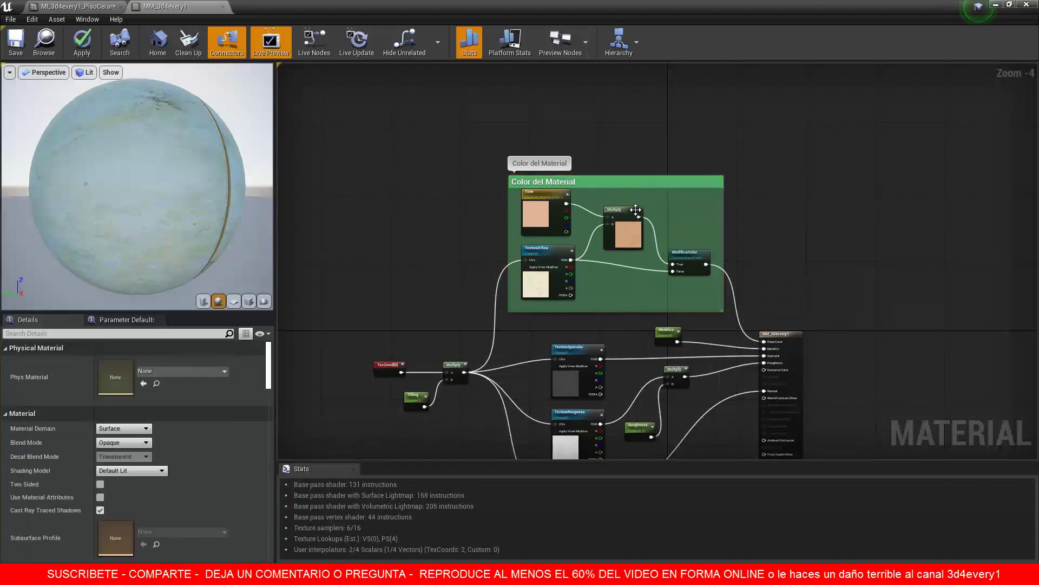
pyautogui.click(641, 184)
pyautogui.press('Delete')
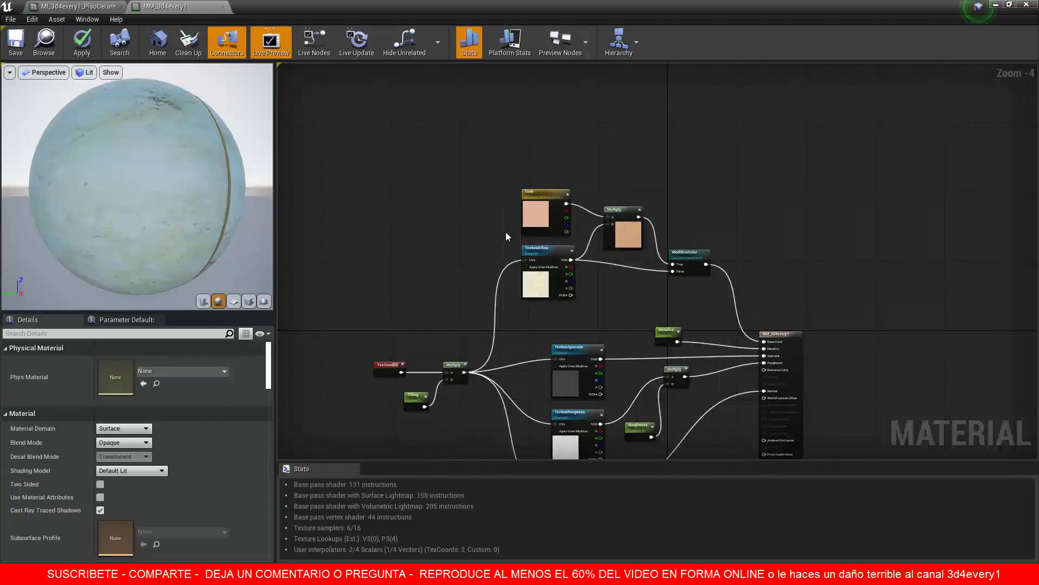
# Move the Roughness node down next to TexturaNormal, and add a reroute node to the Normal wire so it passes below Roughness.
pyautogui.scroll(-3, 626, 286)
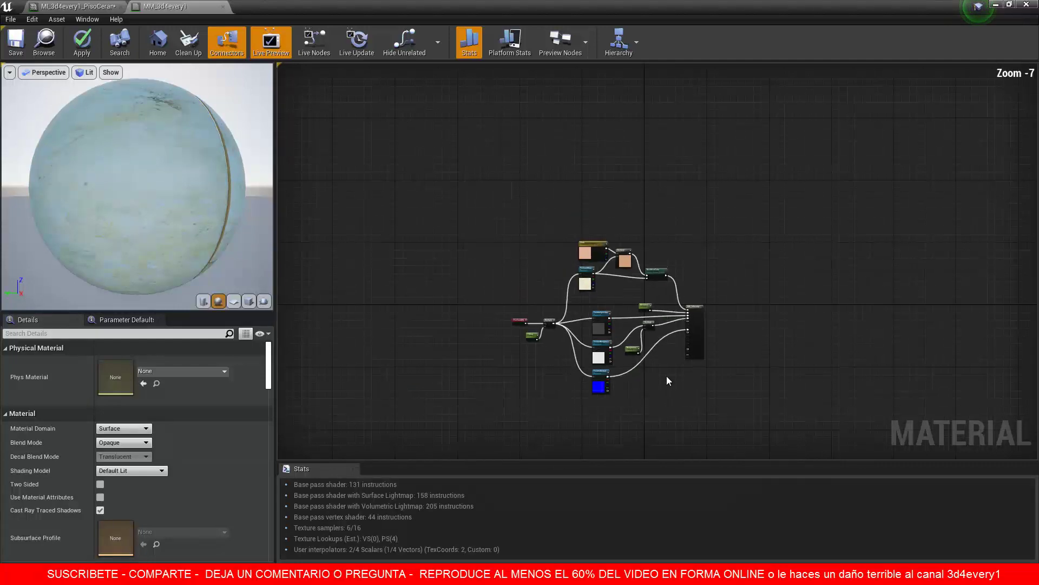
pyautogui.scroll(6, 667, 376)
pyautogui.scroll(-2, 642, 344)
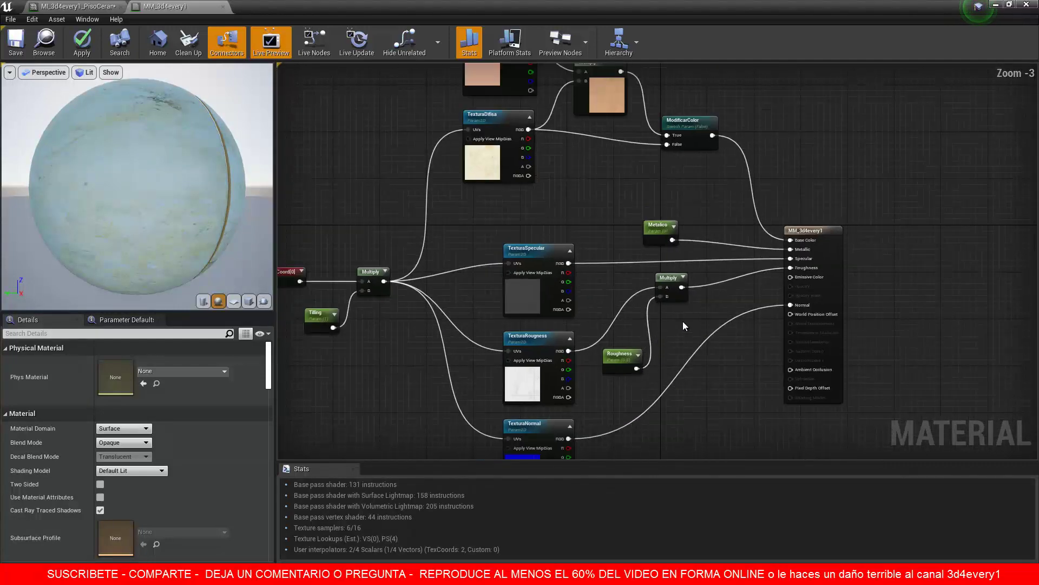
pyautogui.moveTo(683, 321); pyautogui.dragTo(725, 269, button='right')
pyautogui.moveTo(658, 297); pyautogui.dragTo(684, 359)
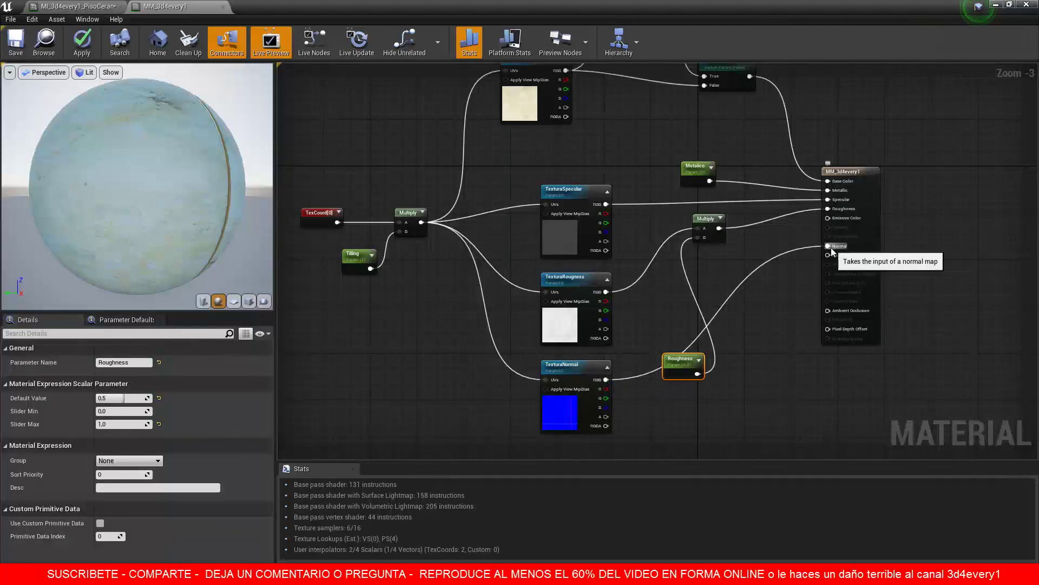
pyautogui.doubleClick(721, 307)
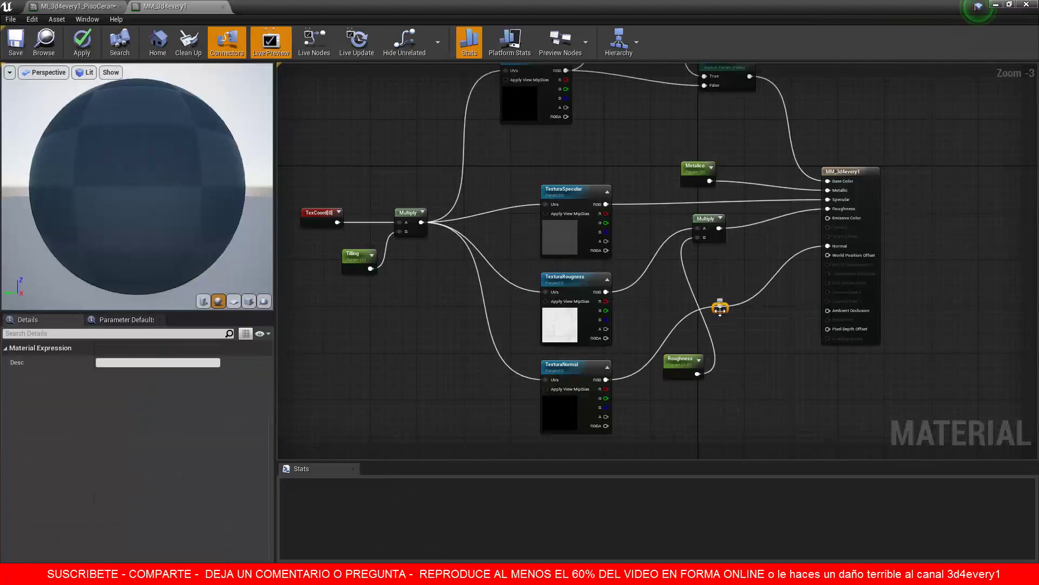
pyautogui.moveTo(731, 361); pyautogui.dragTo(683, 409)
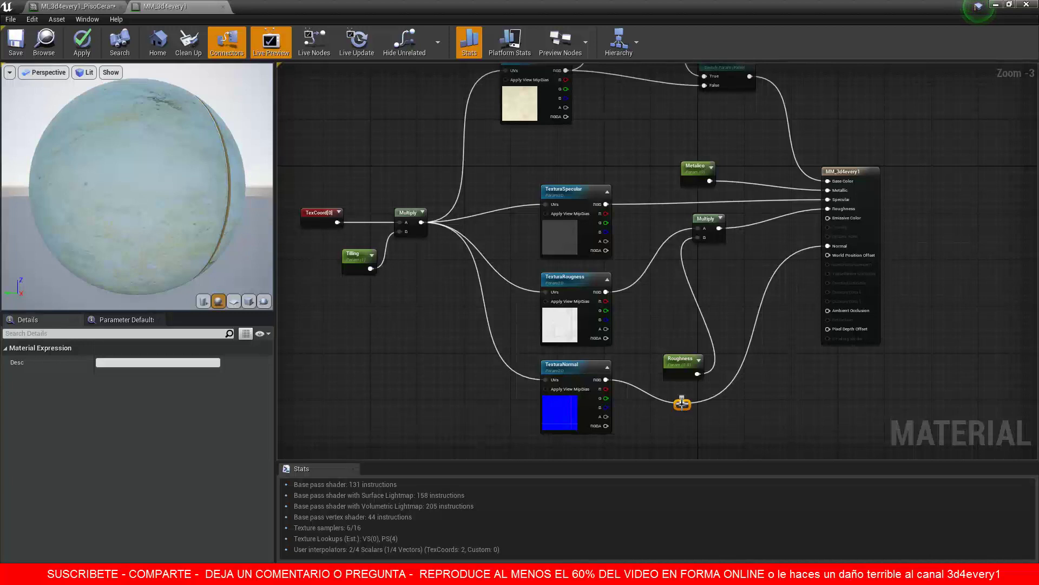
# Try connecting the reroute node to Pixel Depth Offset as a second output, and break that connection.
pyautogui.moveTo(682, 403); pyautogui.dragTo(830, 331)
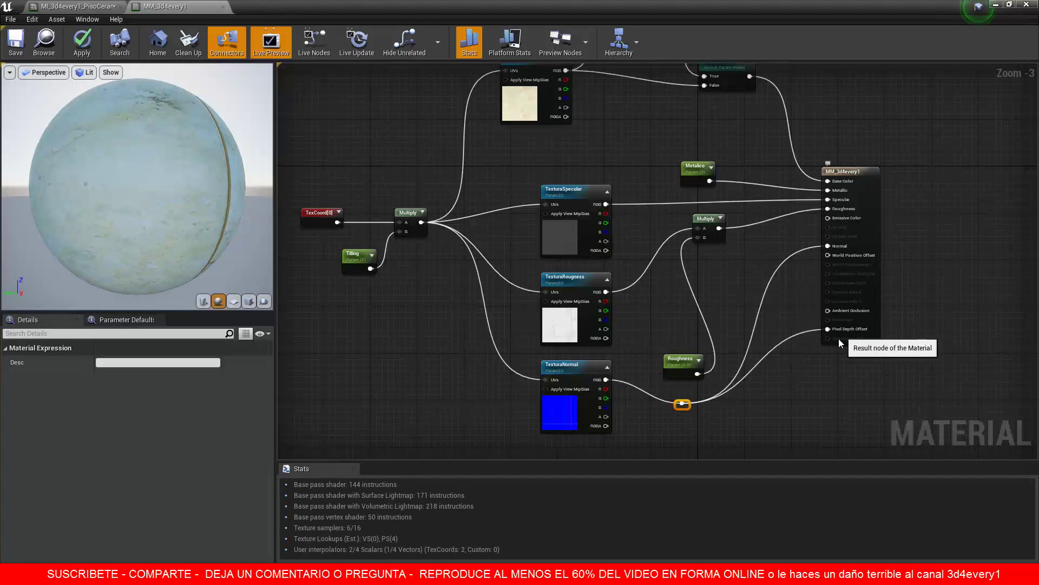
pyautogui.click(682, 403)
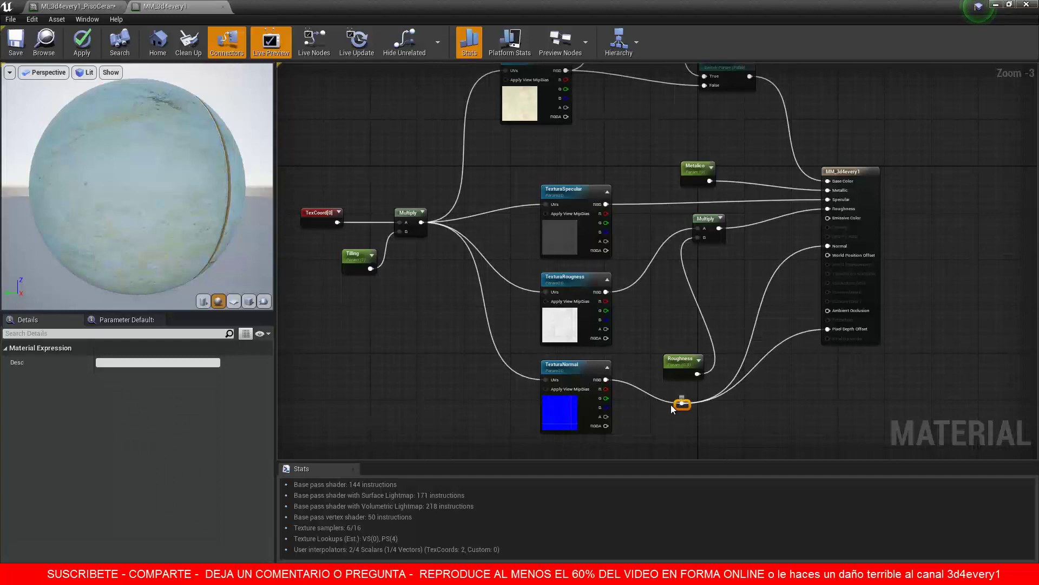
pyautogui.keyDown('alt'); pyautogui.click(831, 329); pyautogui.keyUp('alt')
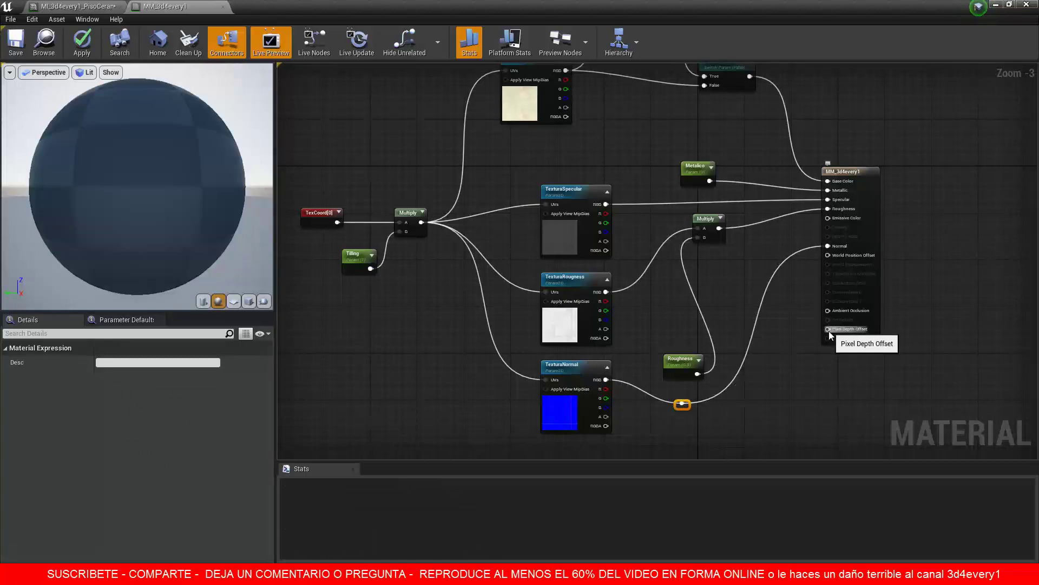
# Add a second reroute node to the Normal wire, align it with the Normal input, and shift the first reroute slightly right.
pyautogui.doubleClick(776, 272)
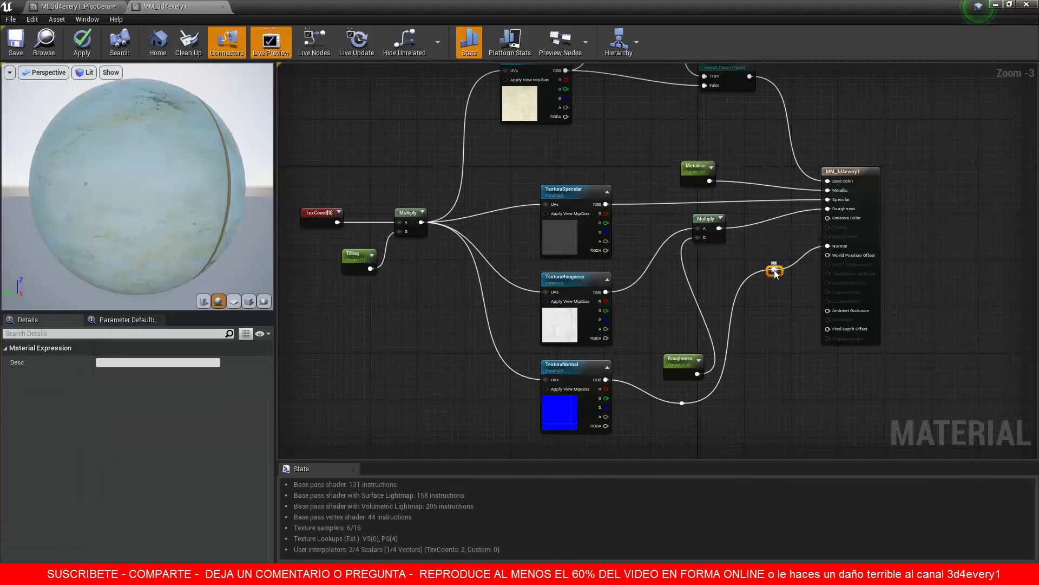
pyautogui.moveTo(776, 271); pyautogui.dragTo(828, 328)
pyautogui.keyDown('alt'); pyautogui.click(828, 328); pyautogui.keyUp('alt')
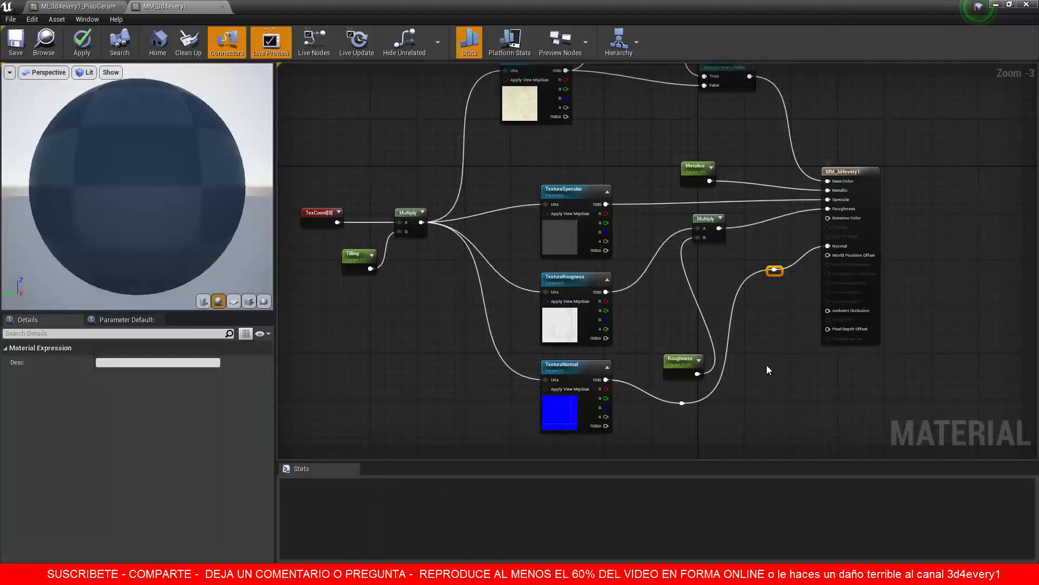
pyautogui.moveTo(776, 270); pyautogui.dragTo(781, 252)
pyautogui.click(765, 279)
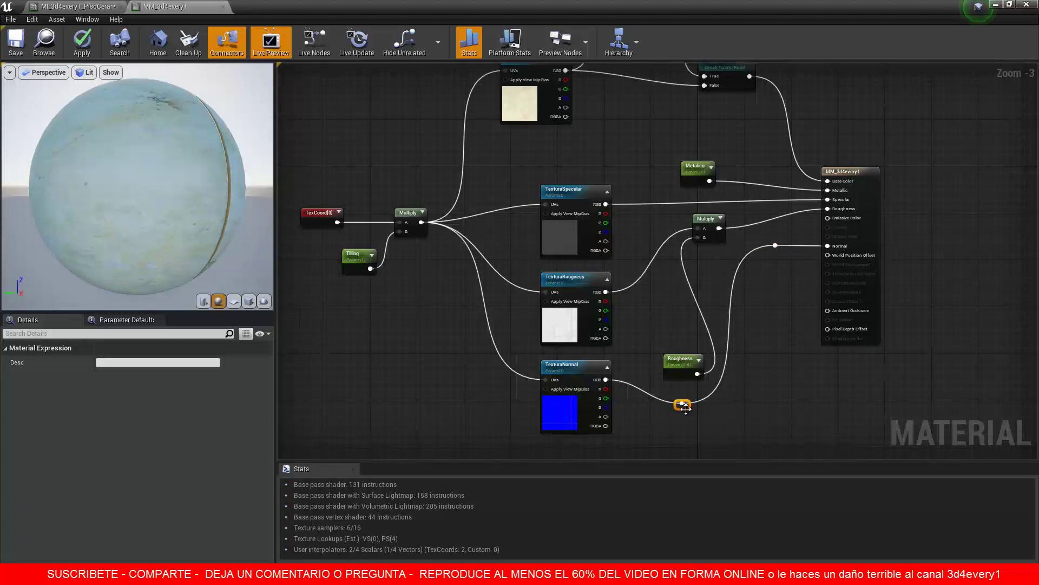
pyautogui.moveTo(686, 409)
pyautogui.mouseDown()
pyautogui.moveTo(714, 412)
pyautogui.moveTo(699, 414)
pyautogui.mouseUp()
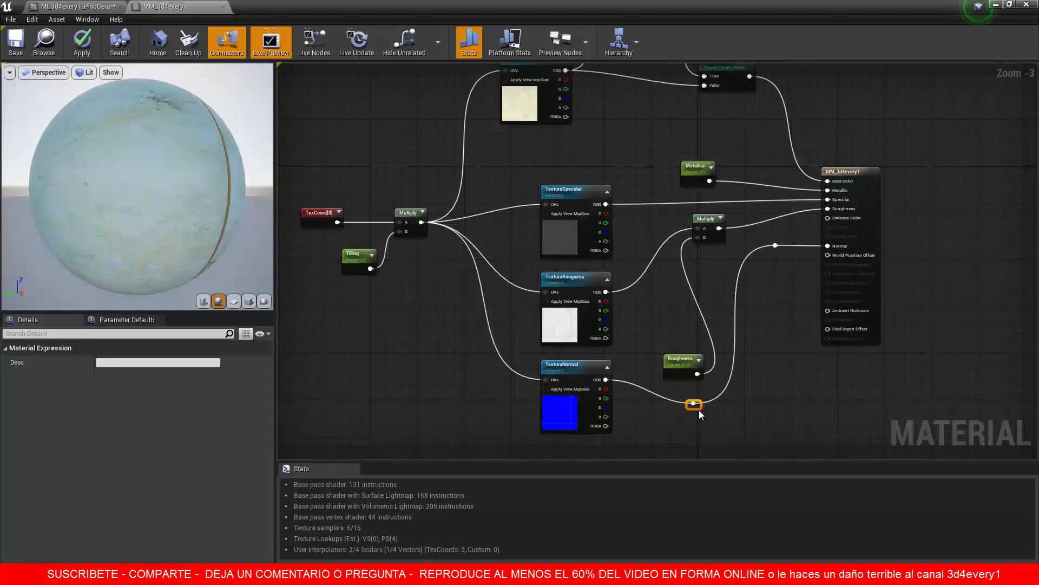
# Move the Roughness node up beside TexturaRougness, just below its Multiply node.
pyautogui.click(701, 375)
pyautogui.moveTo(701, 375); pyautogui.dragTo(670, 331)
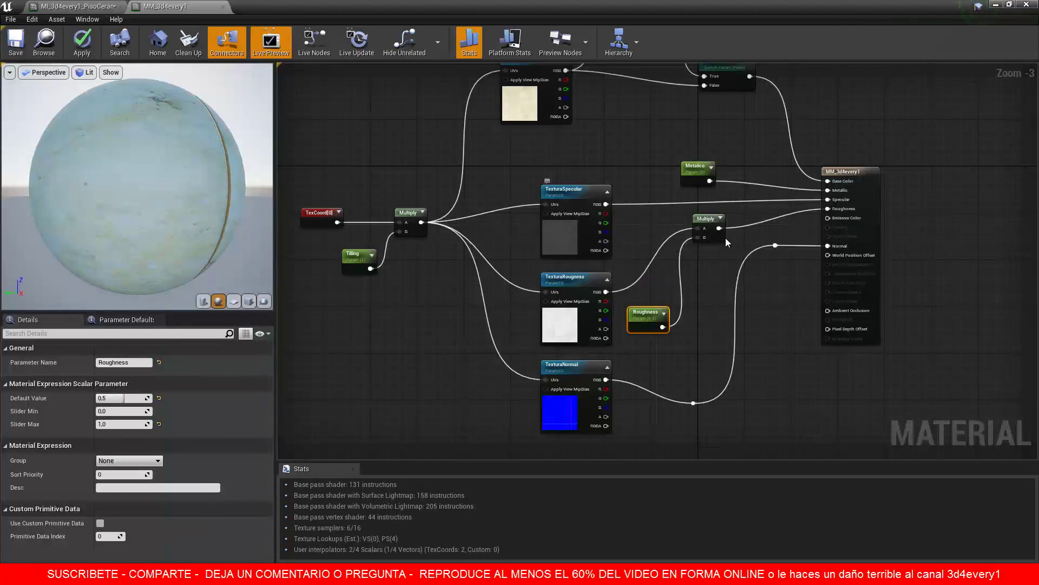
pyautogui.scroll(1, 831, 196)
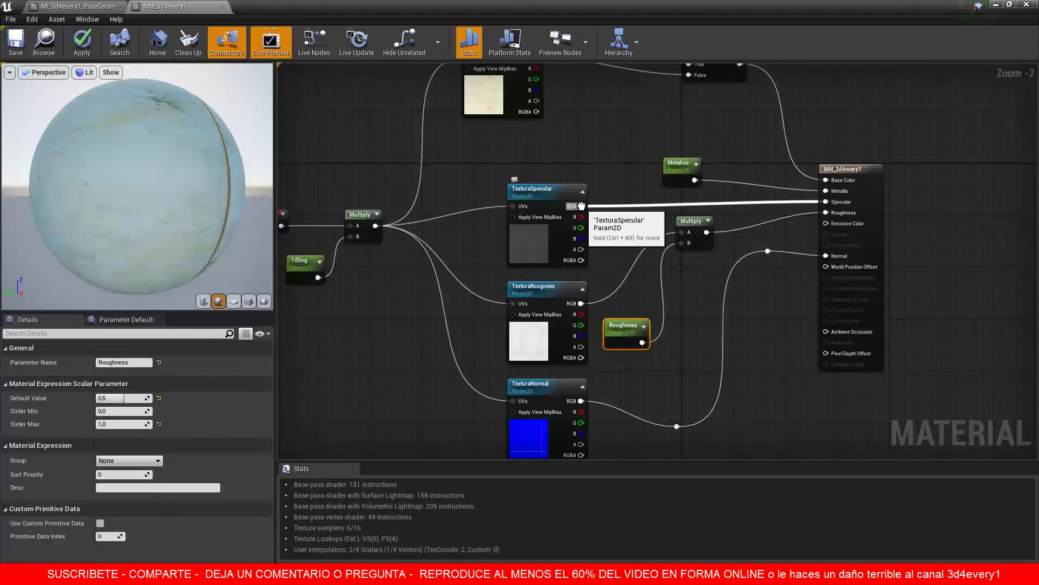
# Move the Specular connection from TexturaSpecular's RGB output to its R output, and close both material editors, applying the changes.
pyautogui.keyDown('ctrl'); pyautogui.moveTo(582, 205); pyautogui.dragTo(586, 219); pyautogui.keyUp('ctrl')
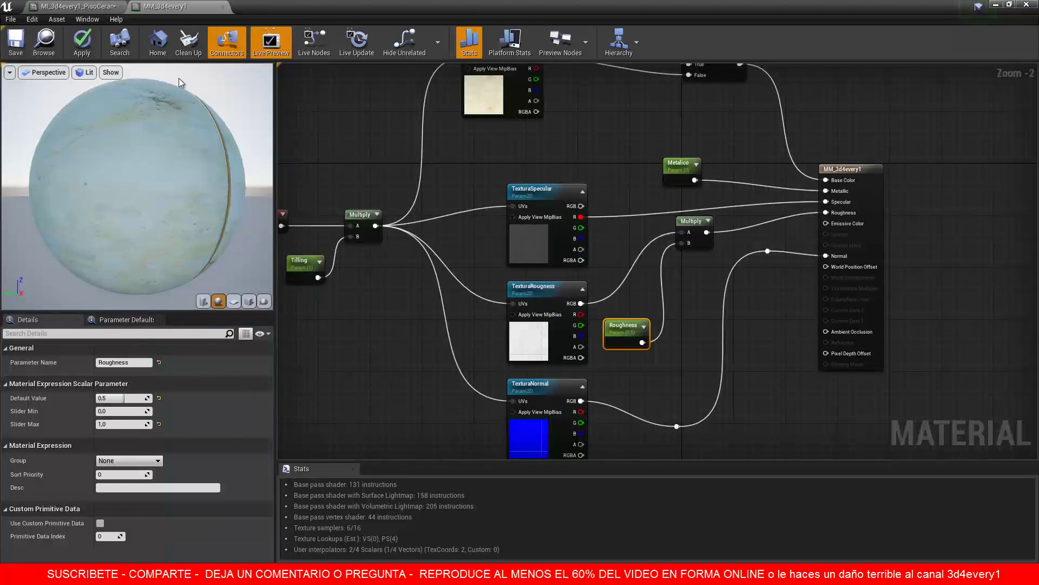
pyautogui.click(223, 7)
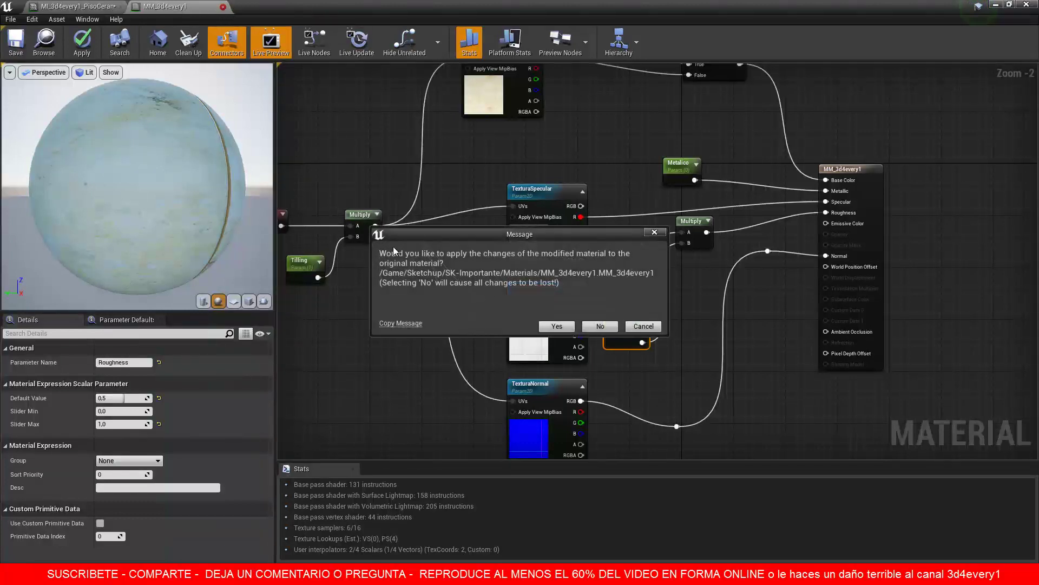
pyautogui.click(548, 328)
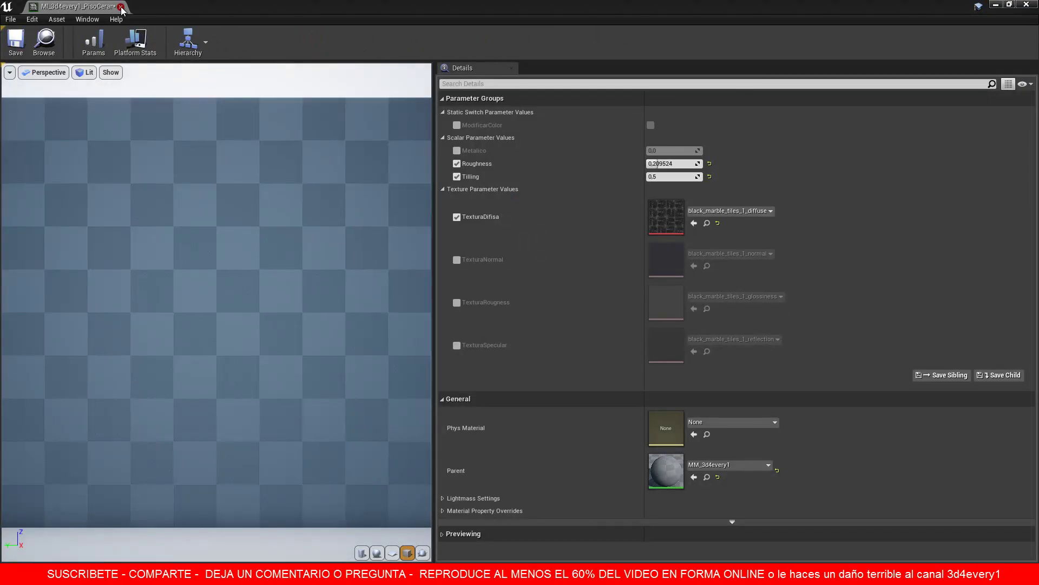
pyautogui.click(121, 7)
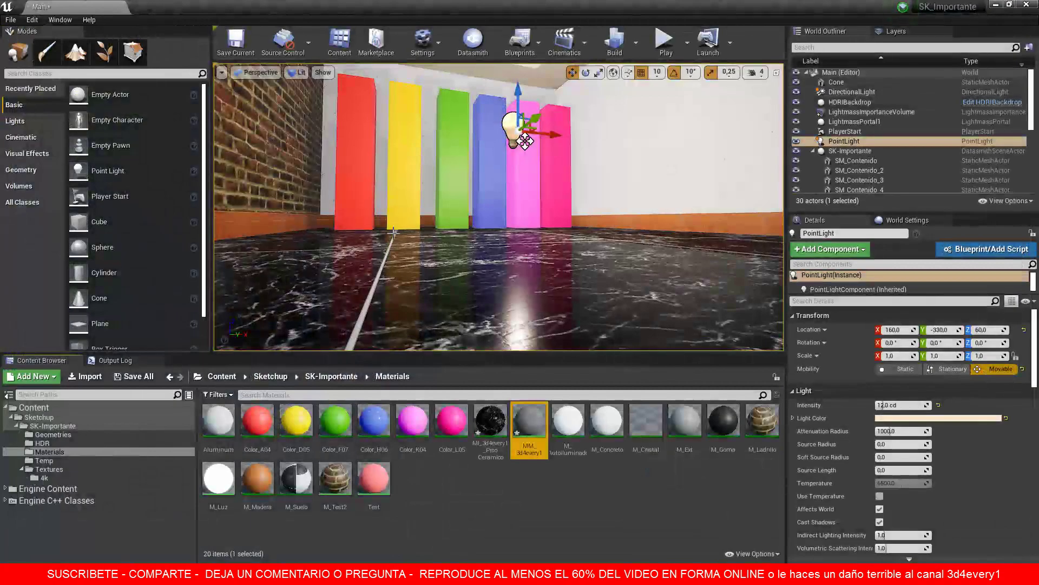
# Open the beige_tiles_3_glossiness texture from the Textures/4k folder to examine it, and close it again.
pyautogui.click(44, 477)
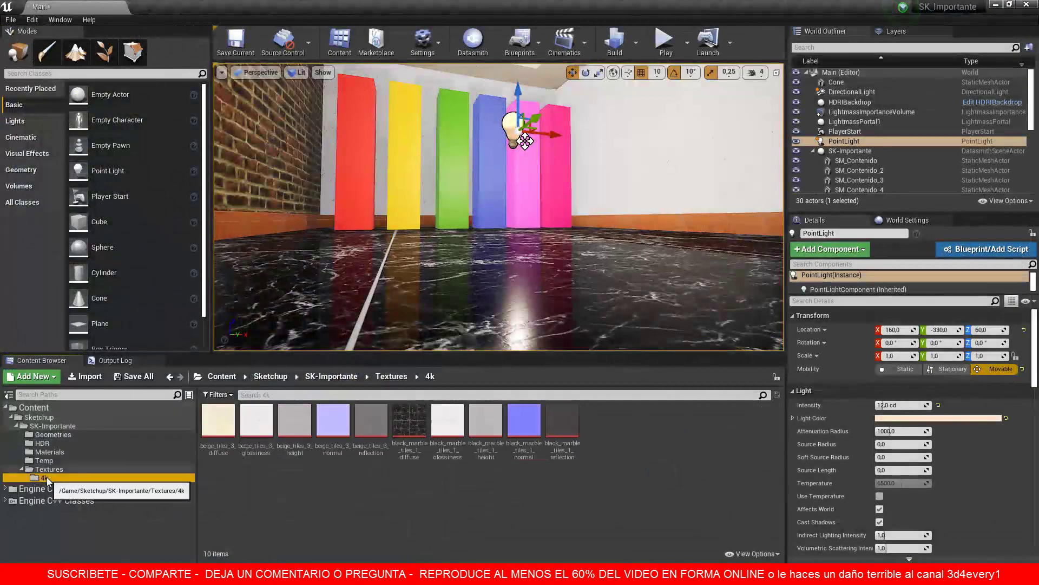
pyautogui.click(265, 445)
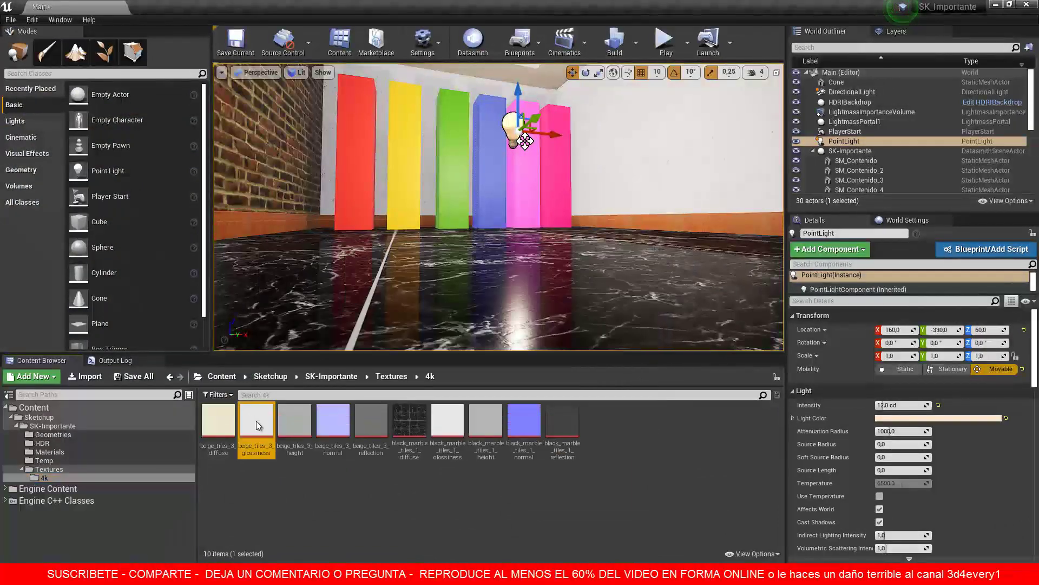
pyautogui.doubleClick(255, 420)
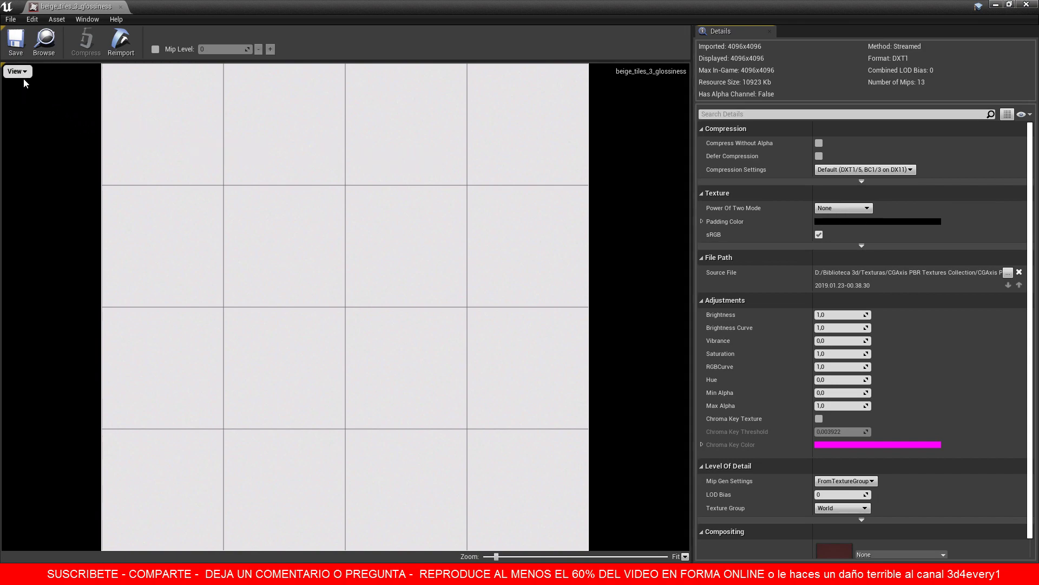
pyautogui.click(121, 7)
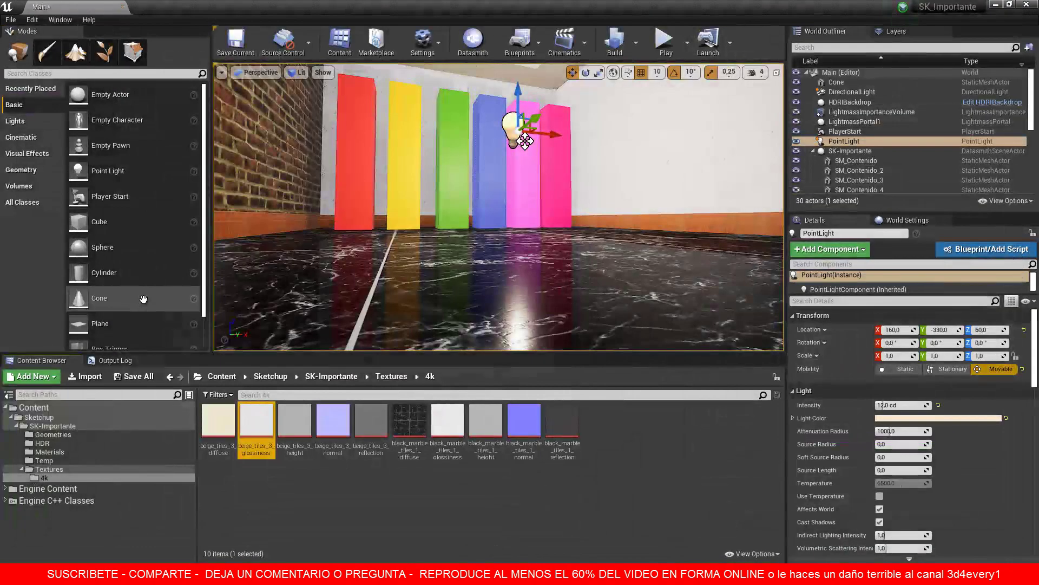
# Open the beige_tiles_3_diffuse texture and examine its red, green, blue and alpha channels one at a time.
pyautogui.doubleClick(218, 421)
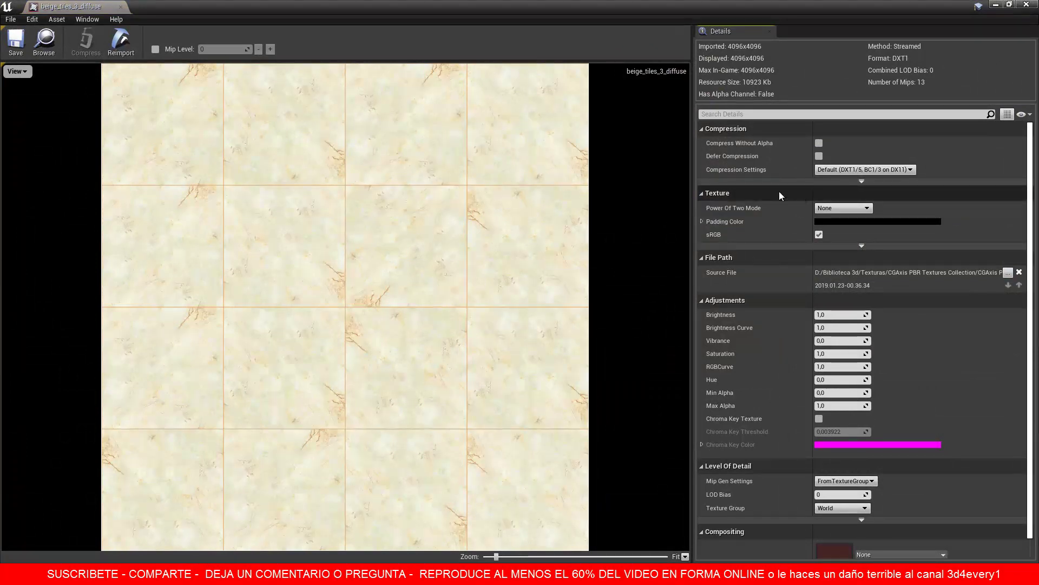
pyautogui.click(24, 72)
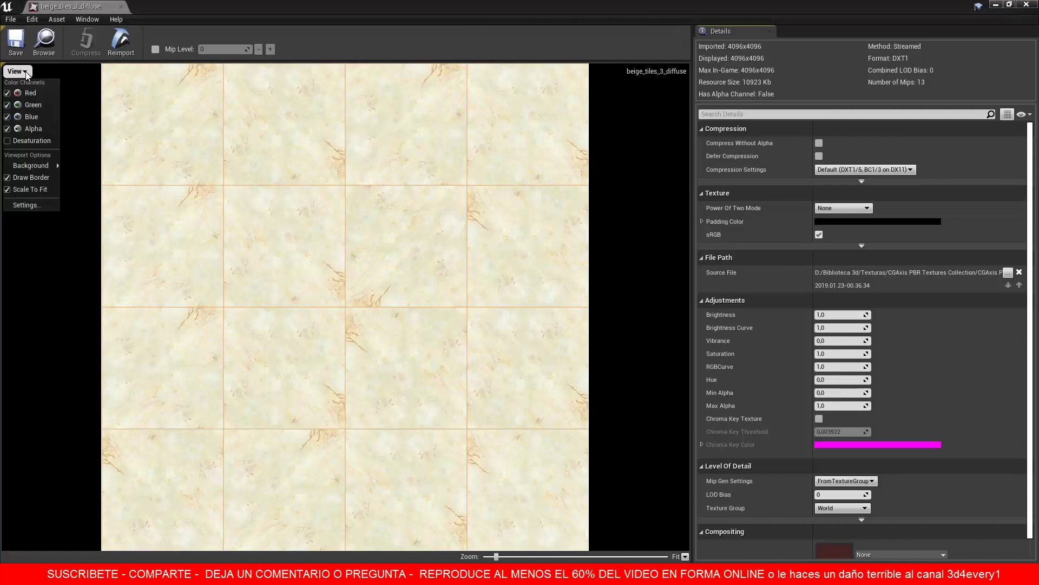
pyautogui.click(7, 130)
pyautogui.click(7, 117)
pyautogui.click(7, 106)
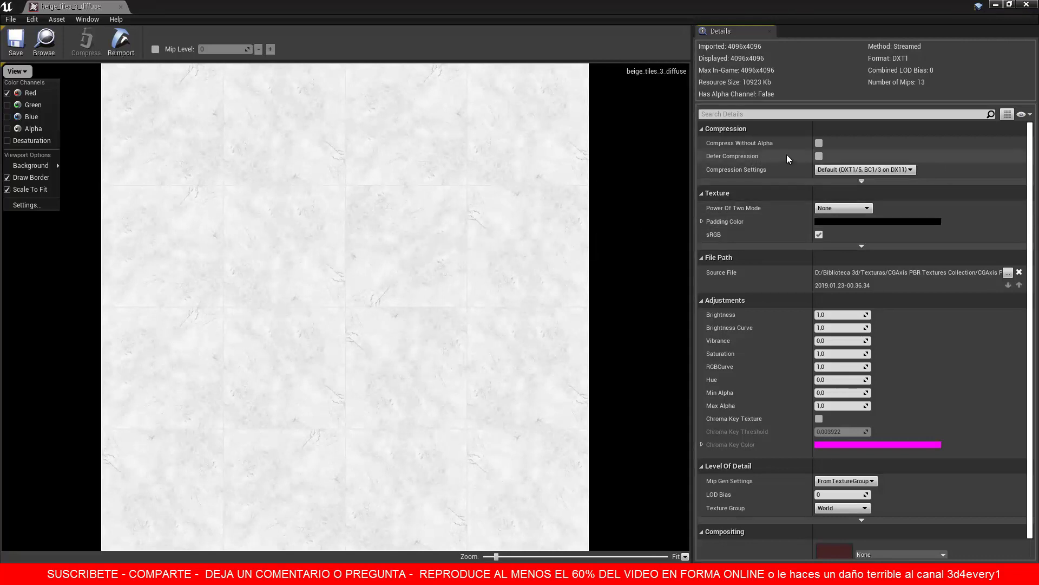
pyautogui.click(7, 105)
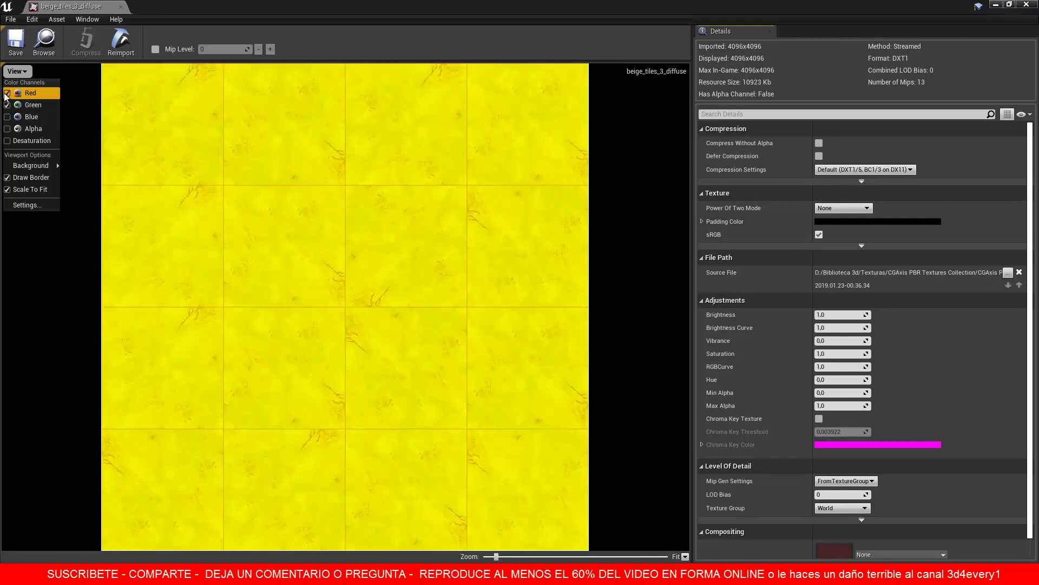
pyautogui.click(7, 93)
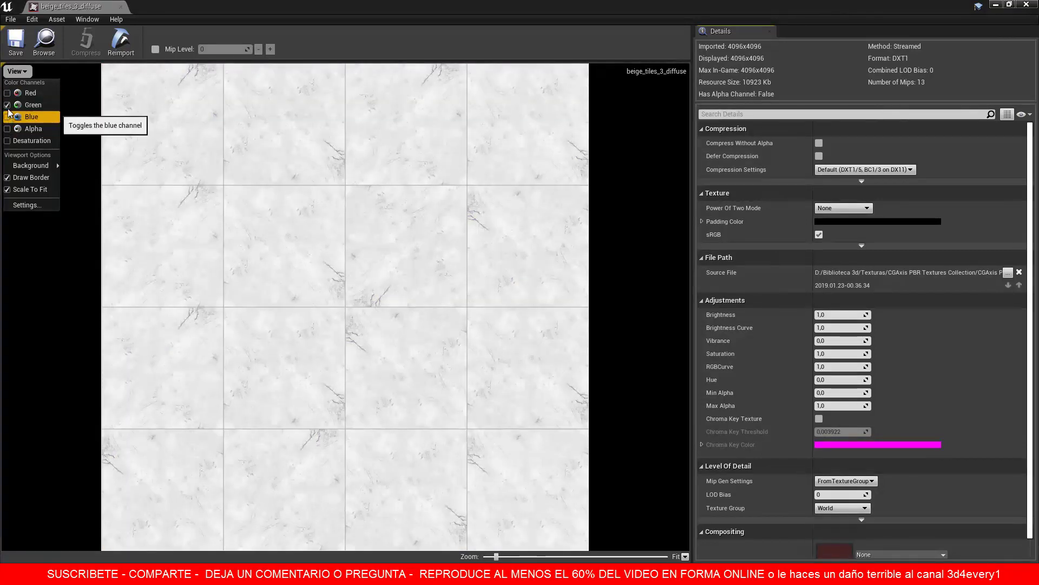
pyautogui.click(30, 104)
pyautogui.click(30, 116)
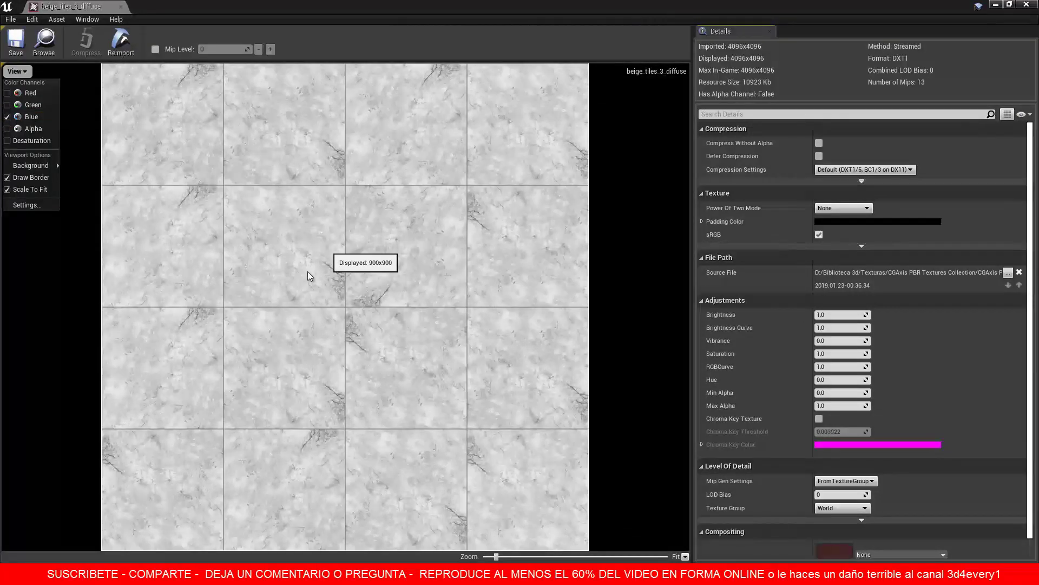
pyautogui.click(7, 129)
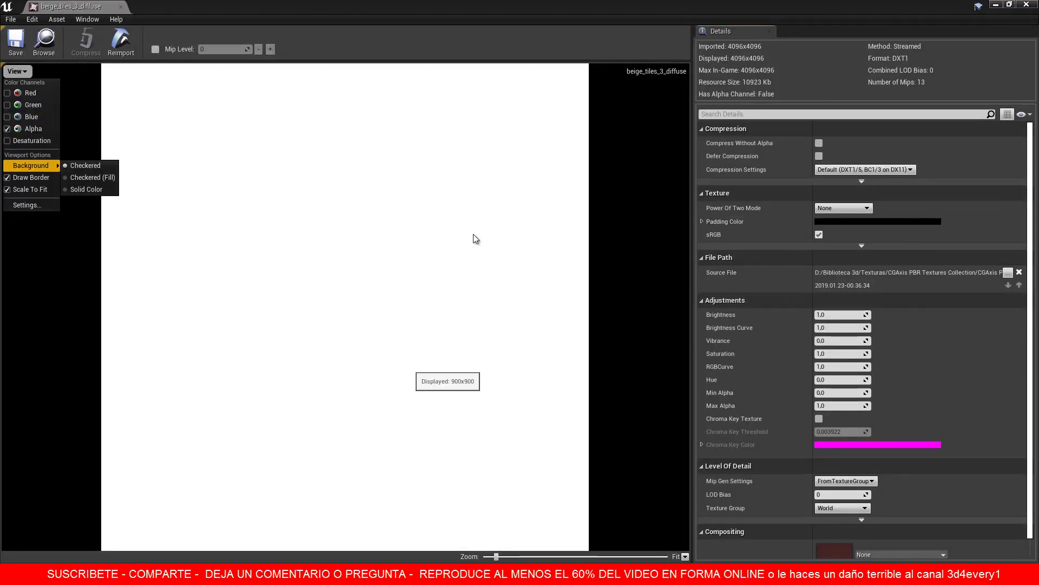
# Show all color channels of the diffuse texture again, and isolate the blue and alpha channels once more before closing it.
pyautogui.click(7, 117)
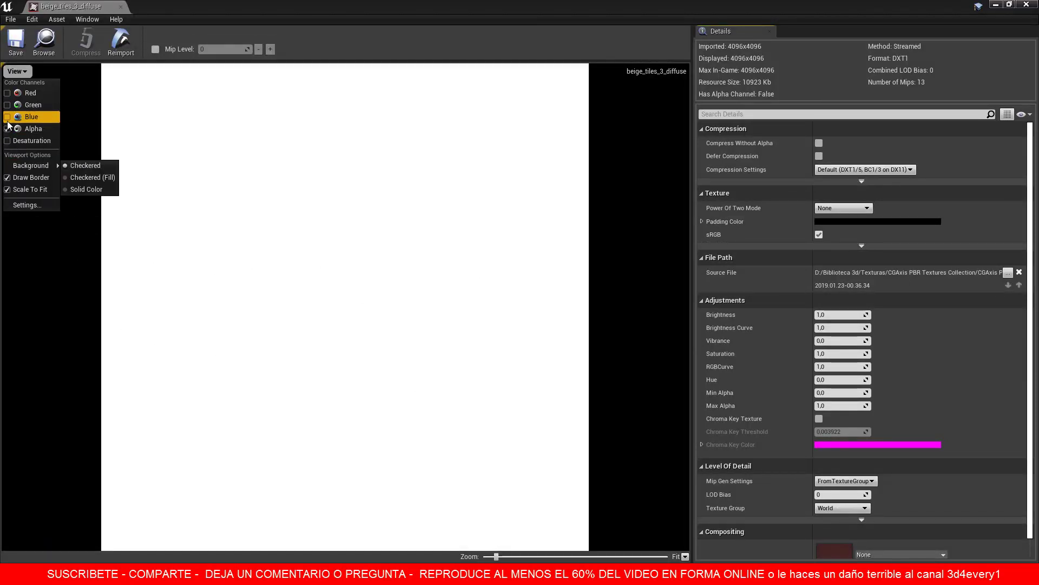
pyautogui.click(7, 105)
pyautogui.click(7, 93)
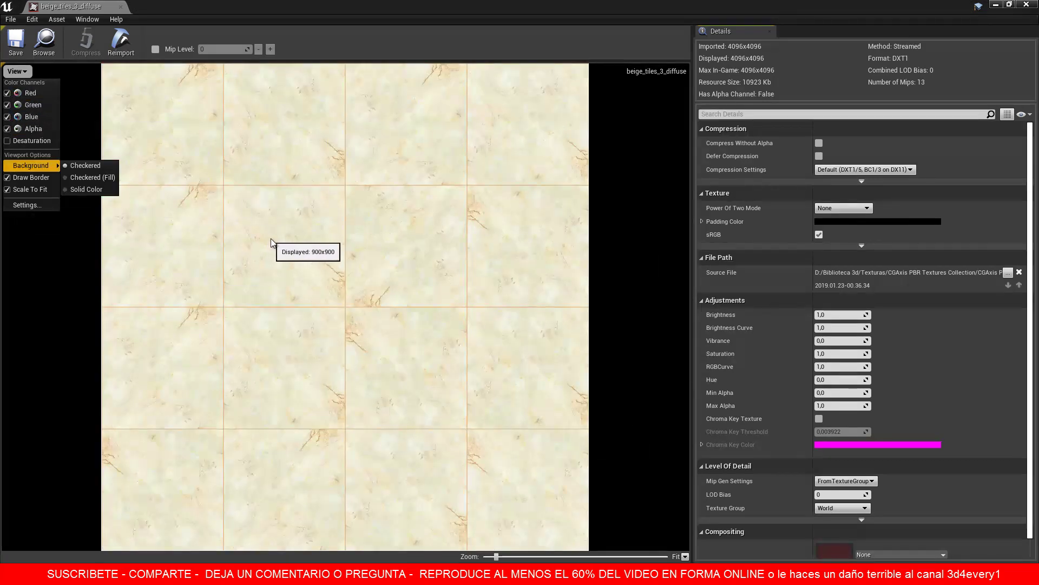
pyautogui.click(7, 129)
pyautogui.click(7, 104)
pyautogui.click(7, 104)
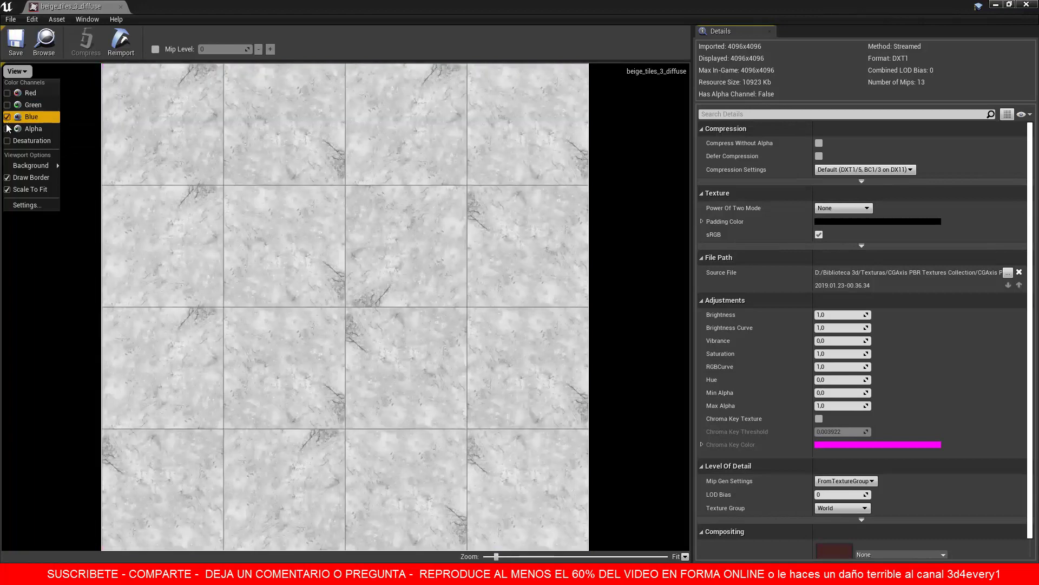
pyautogui.click(7, 129)
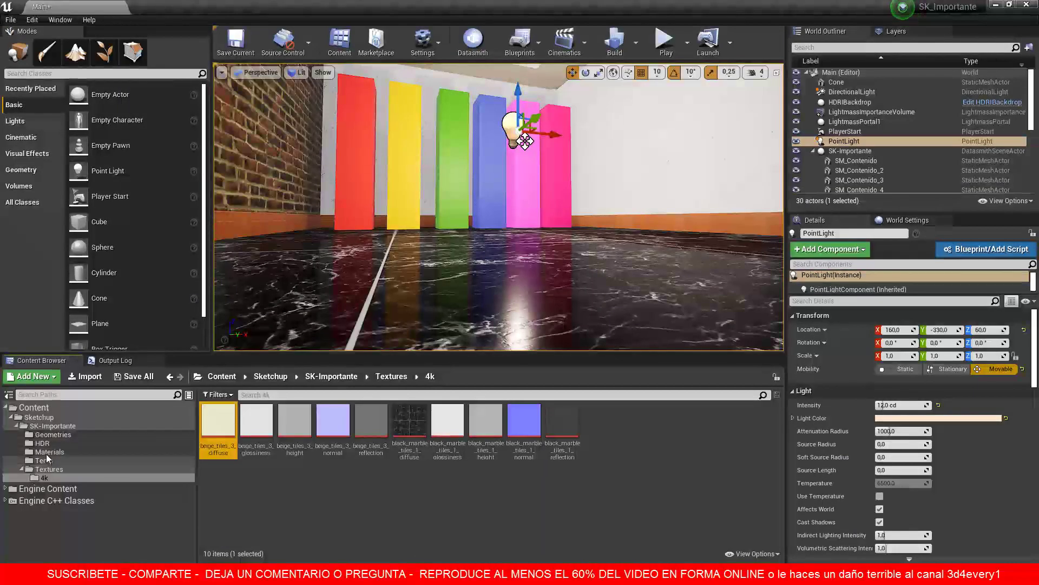
# Reopen MM_3d4every1 from the Materials folder and feed the roughness Multiply's A input from TexturaRougness's G output instead of RGB.
pyautogui.click(46, 453)
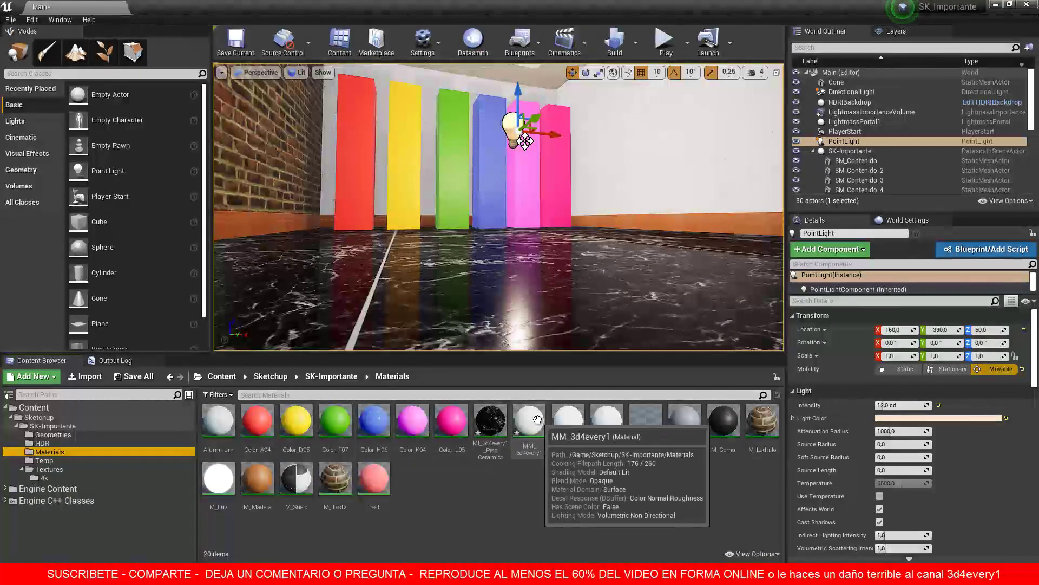
pyautogui.click(544, 429)
pyautogui.doubleClick(544, 429)
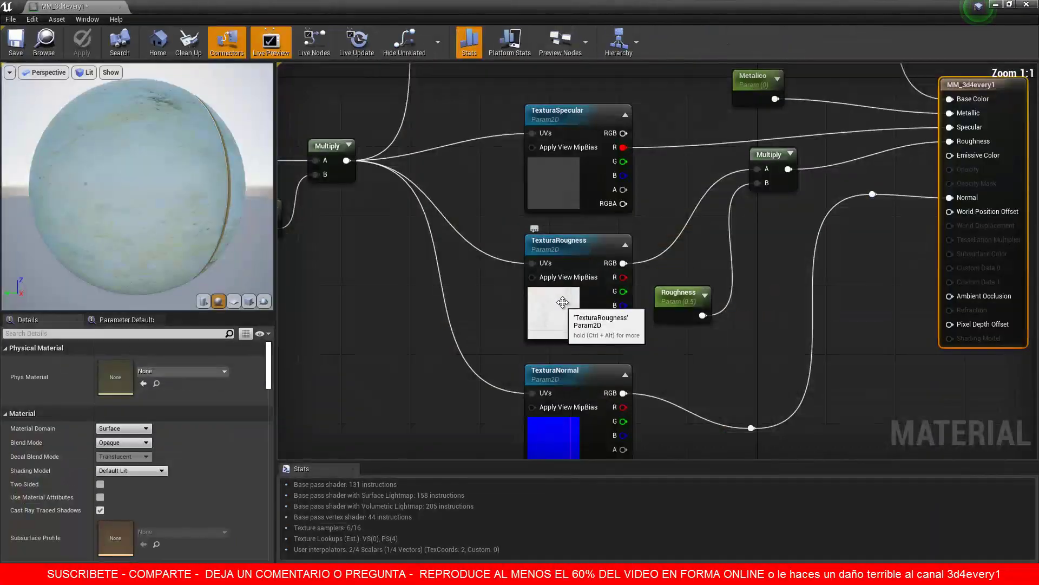
pyautogui.keyDown('alt'); pyautogui.click(625, 264); pyautogui.keyUp('alt')
pyautogui.moveTo(624, 291); pyautogui.dragTo(752, 169)
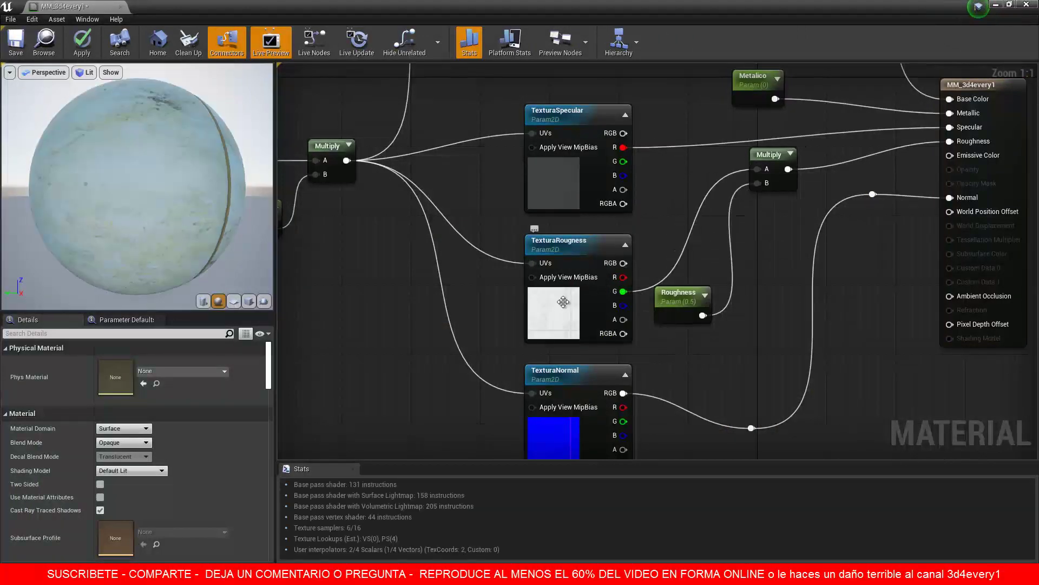
# Assign beige_tiles_3_diffuse, the same texture as TexturaDifisa, to the TexturaRougness node, and save and close the master material.
pyautogui.scroll(-3, 563, 180)
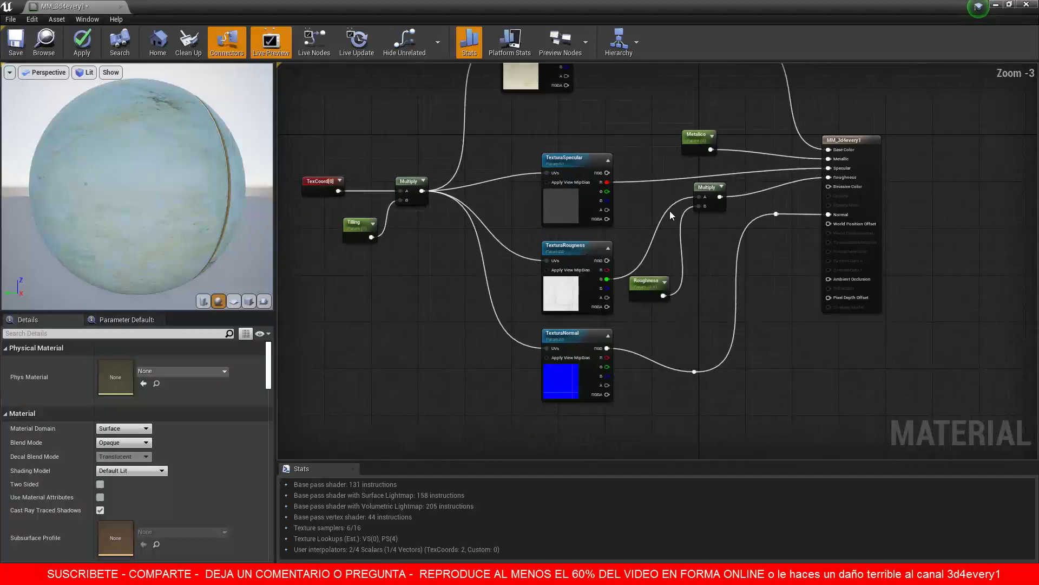
pyautogui.moveTo(670, 210); pyautogui.dragTo(659, 242, button='right')
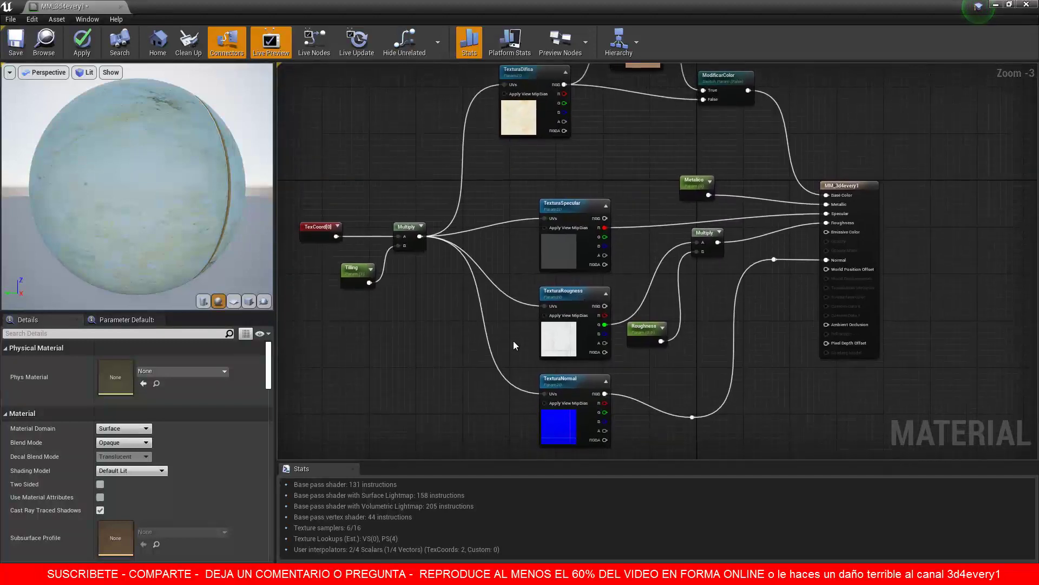
pyautogui.click(555, 338)
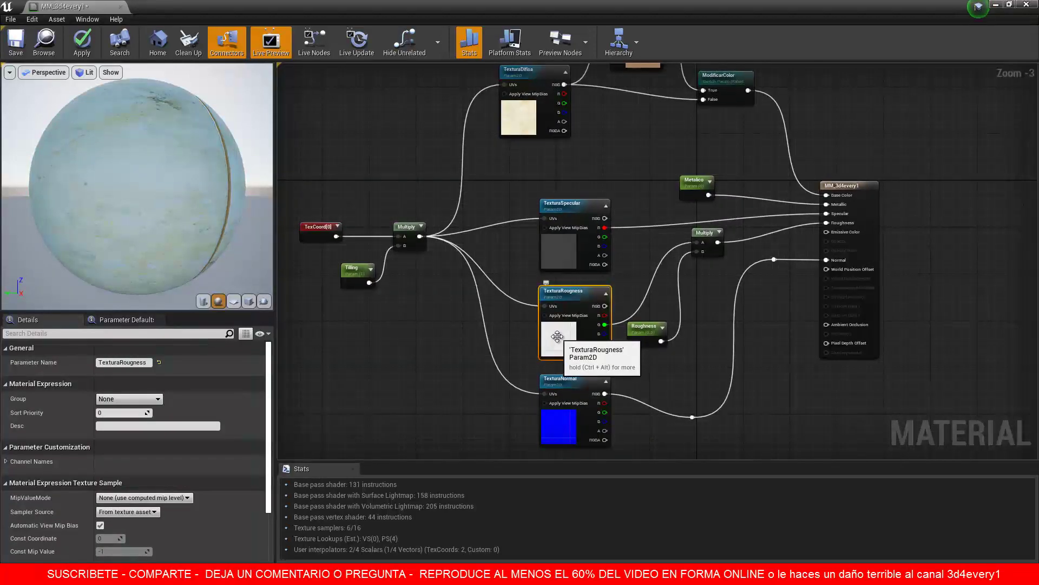
pyautogui.click(528, 99)
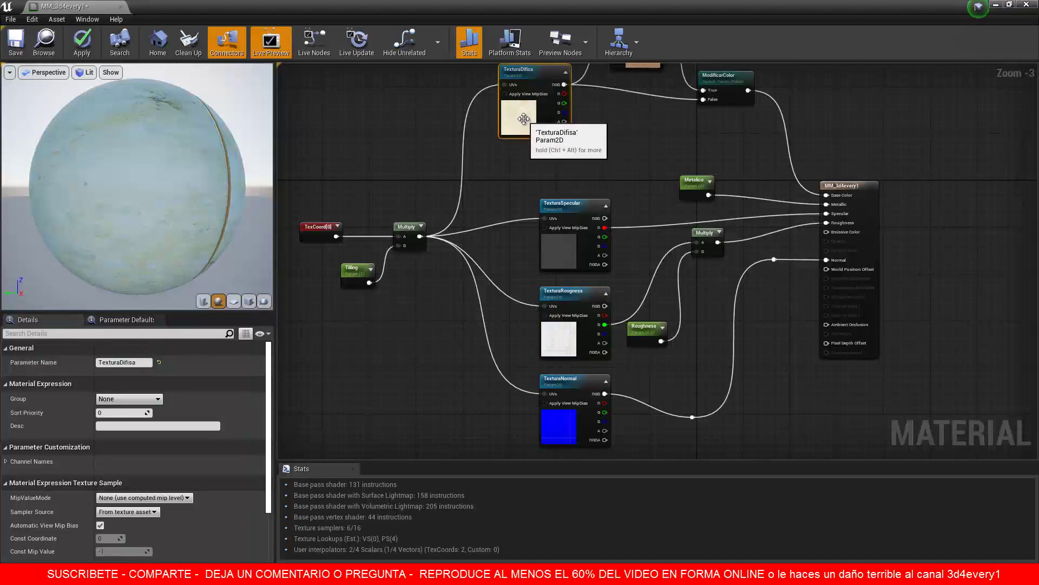
pyautogui.moveTo(269, 397); pyautogui.dragTo(267, 466)
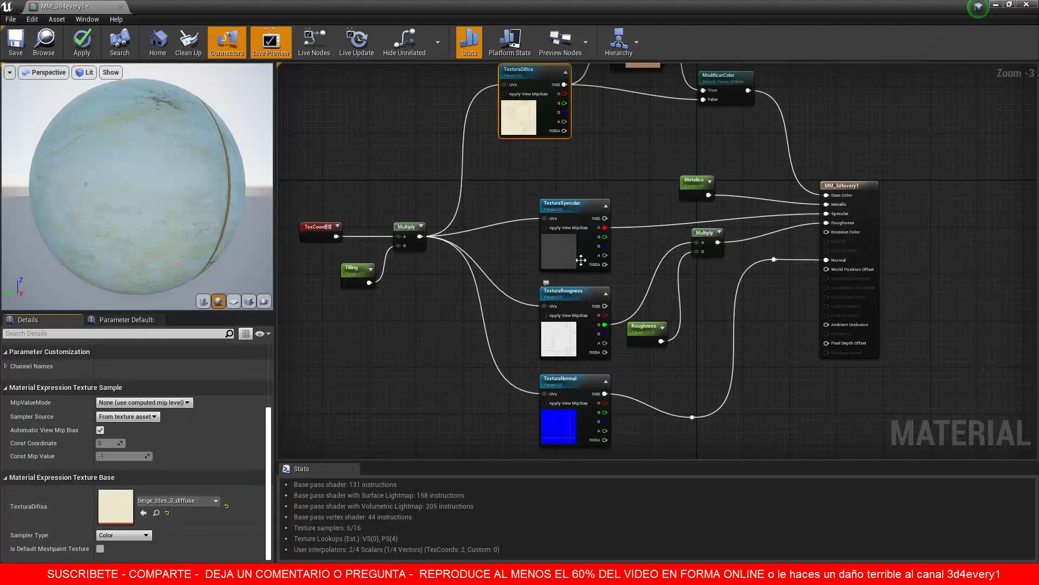
pyautogui.click(559, 336)
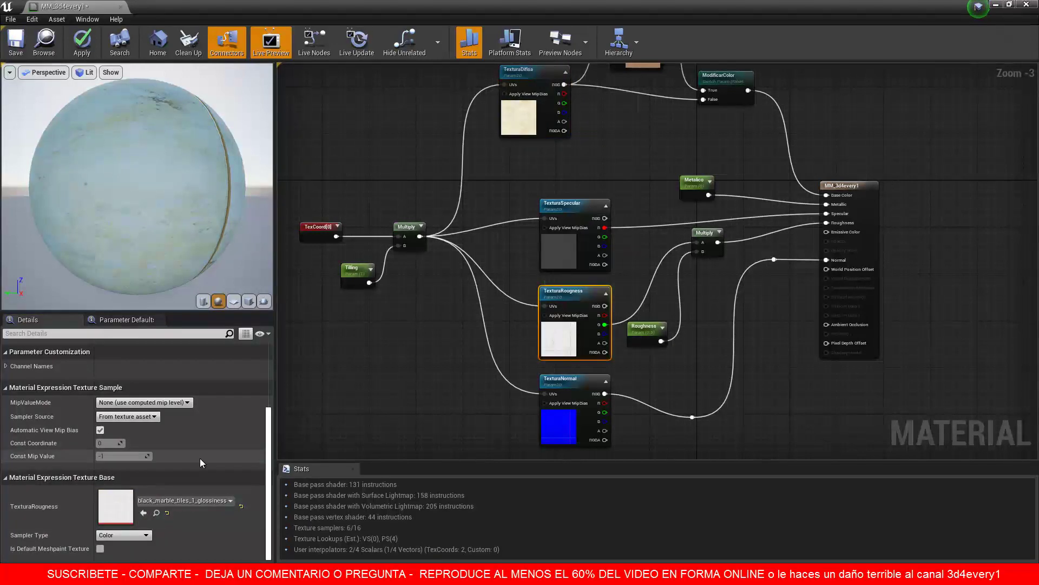
pyautogui.click(184, 500)
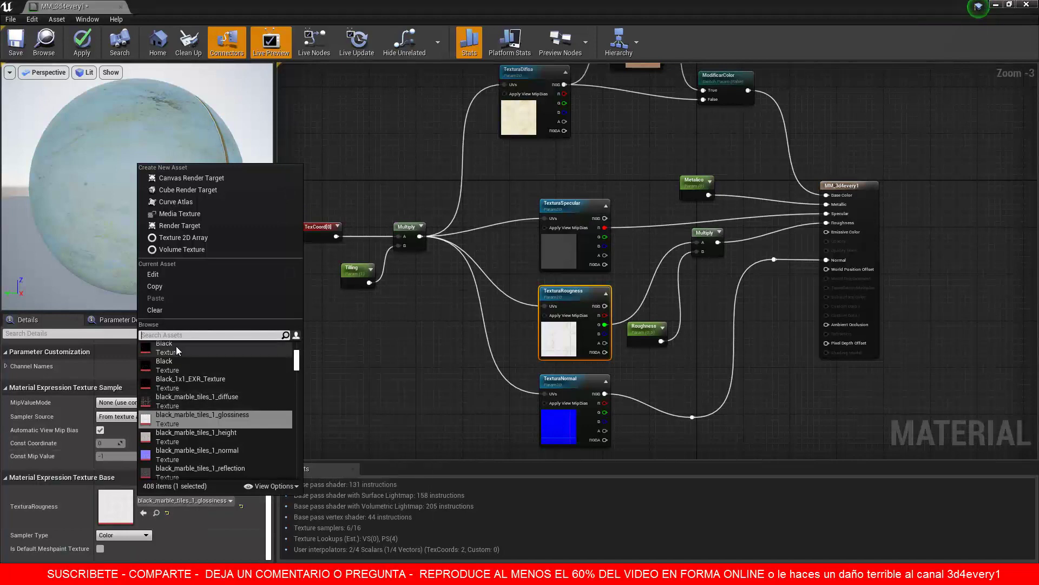
pyautogui.write('bei')
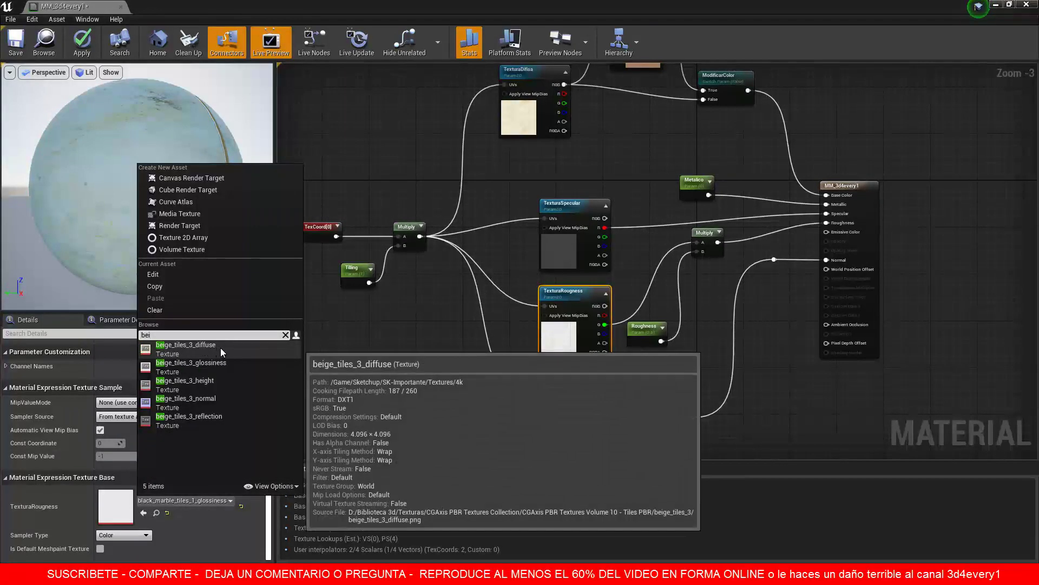
pyautogui.click(179, 349)
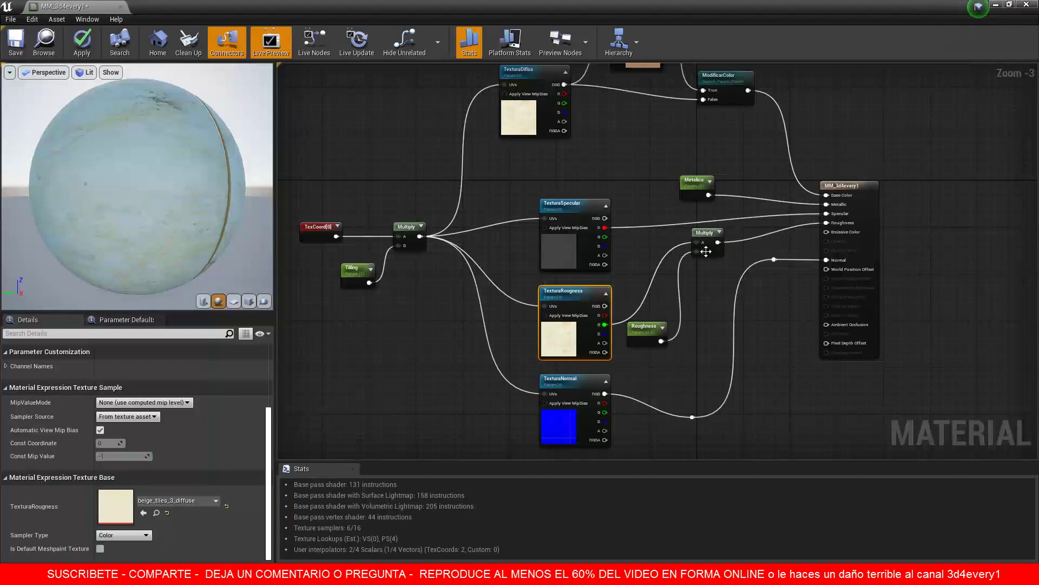
pyautogui.click(13, 39)
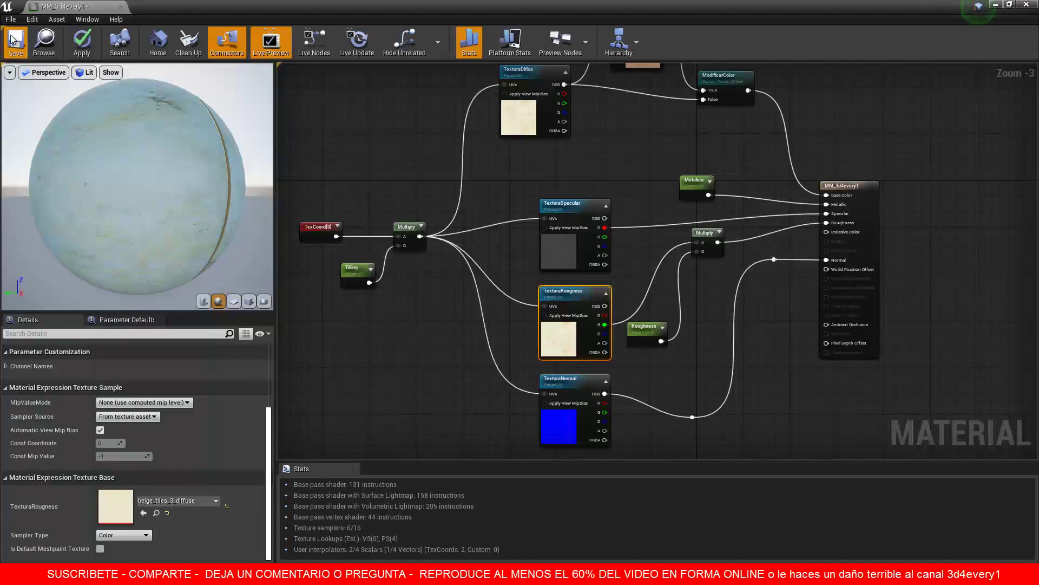
pyautogui.click(123, 7)
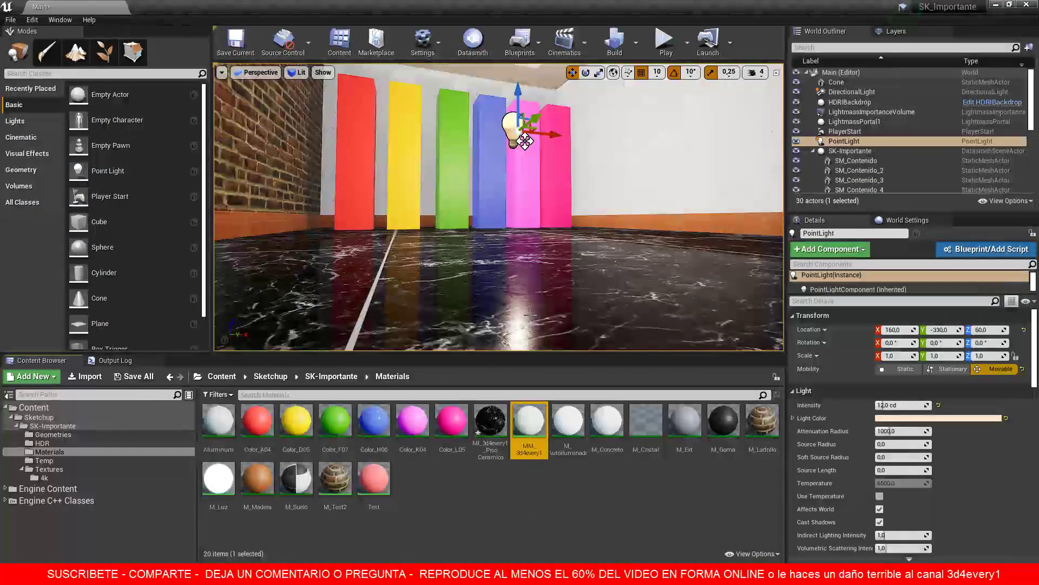